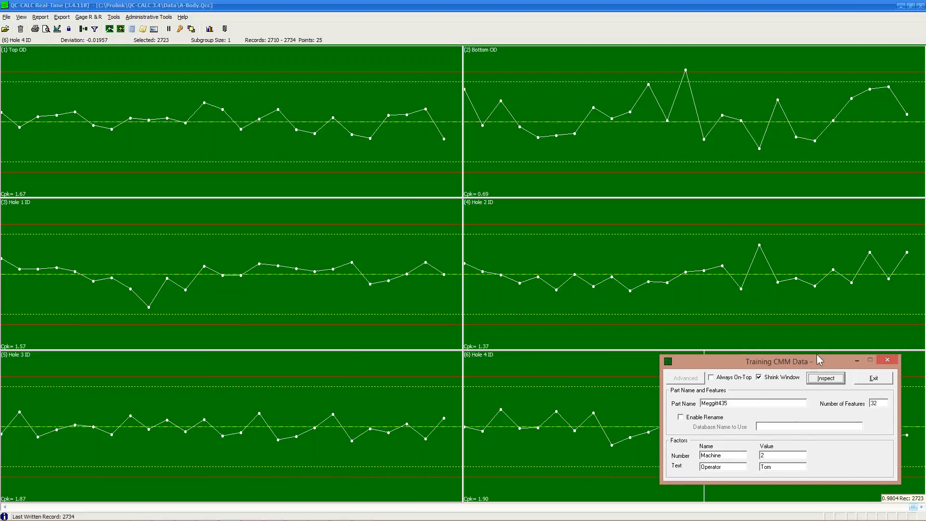
In Training CMM Data, set Part Name to UTC, Number of Features to 35 and Machine to 1.
drag(734, 405, 675, 407)
text(UTC)
double_click(875, 403)
text(35)
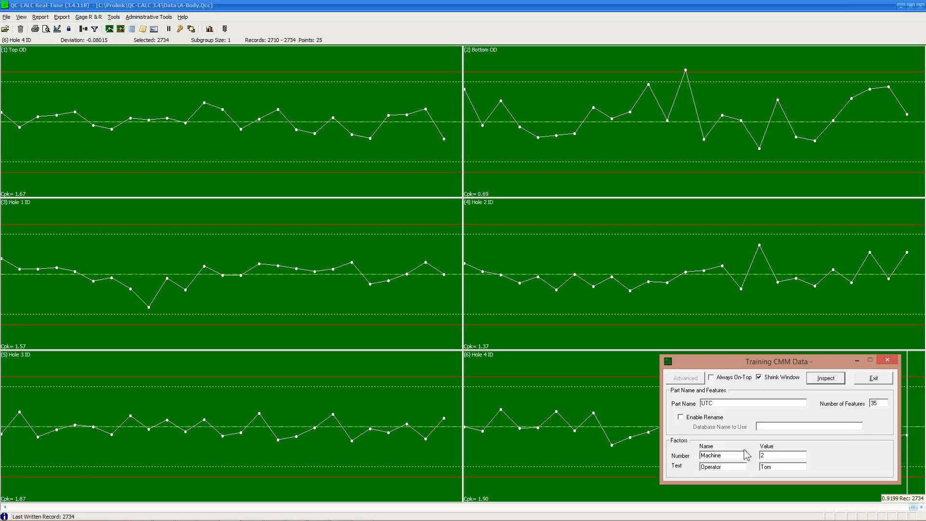
double_click(761, 455)
text(1)
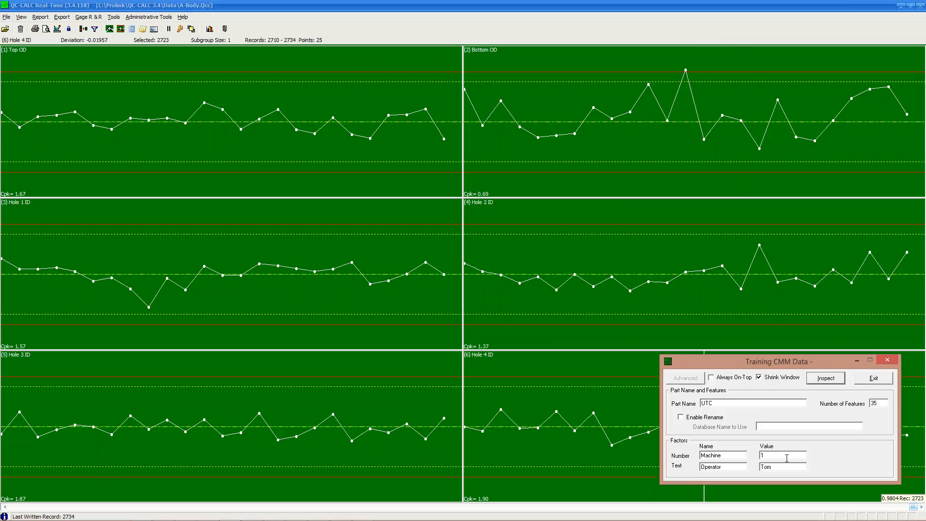
Replace operator Tom with Gene, then select a point on the Hole 2 ID chart.
key(Tab)
text(Gene)
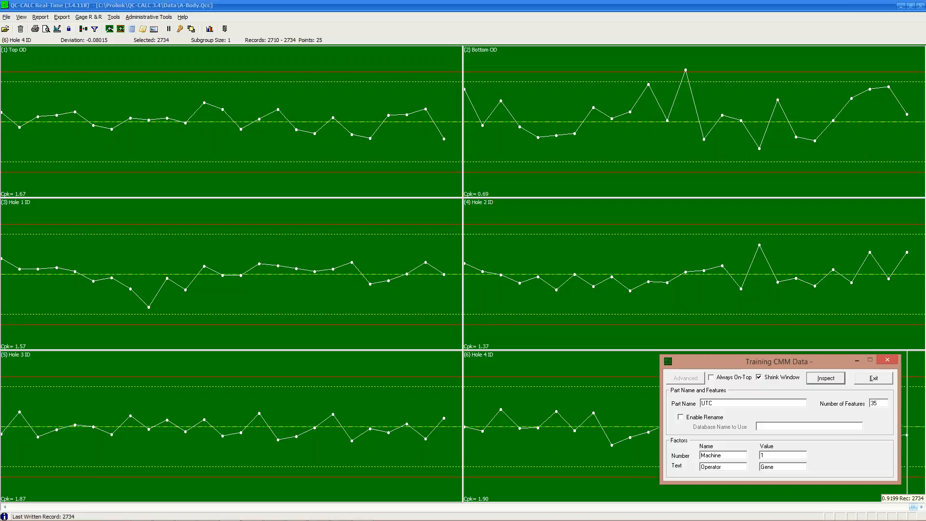
click(467, 228)
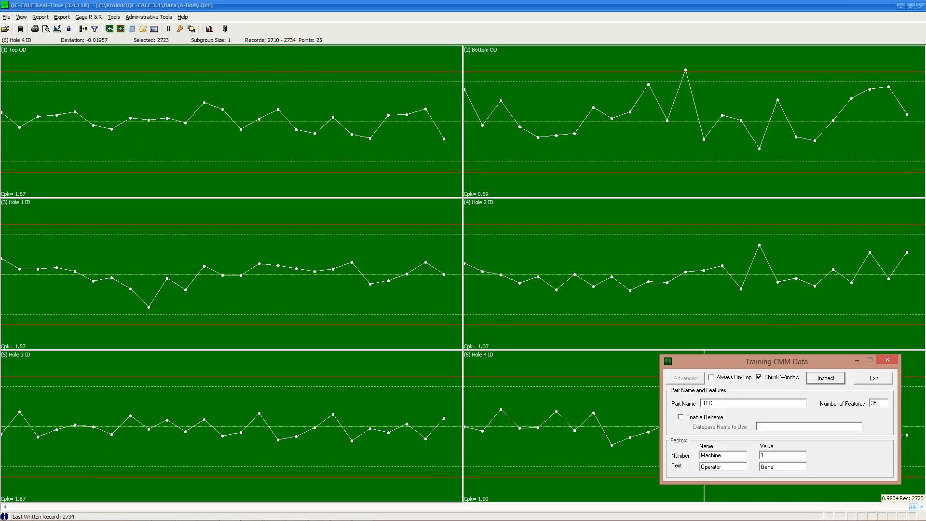
Run Inspect repeatedly until the 35 UTC feature charts hold 11 records each.
click(833, 381)
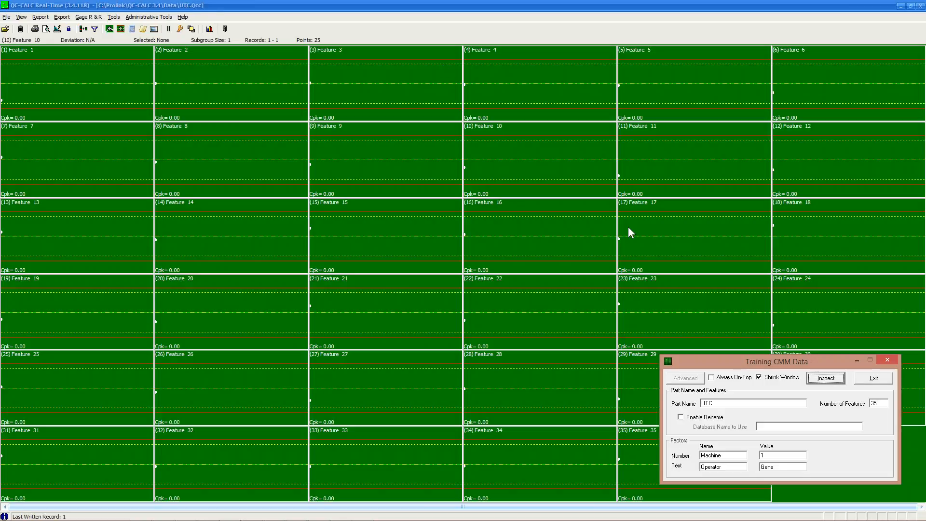
mouse_move(831, 365)
mouse_down()
mouse_move(832, 311)
mouse_move(837, 363)
mouse_up()
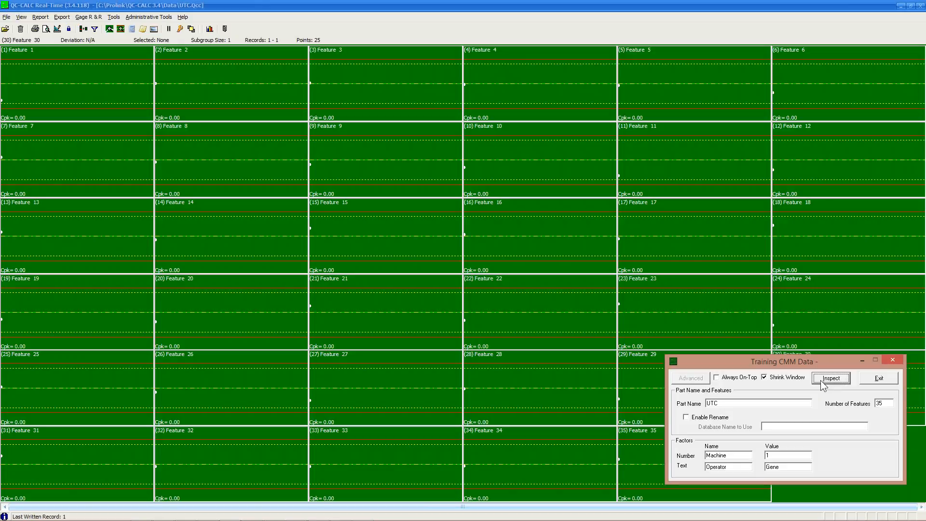
click(820, 380)
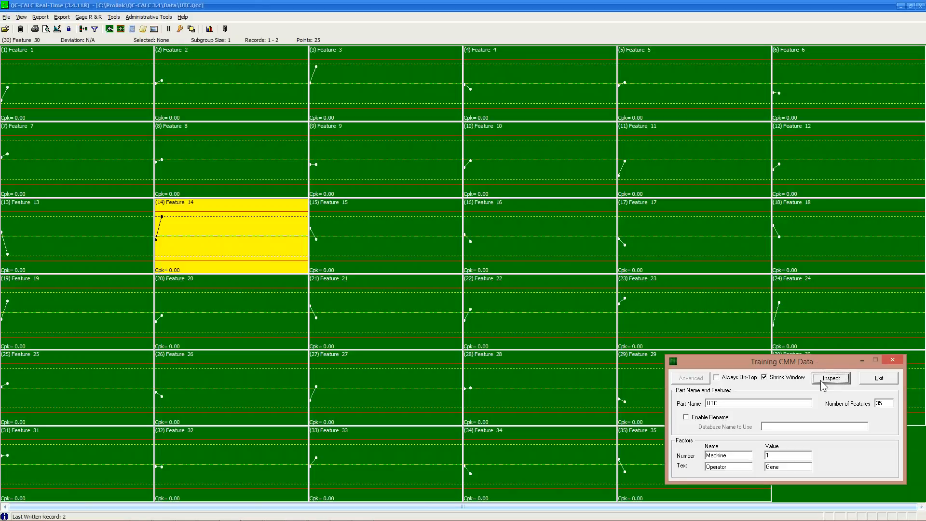
click(820, 380)
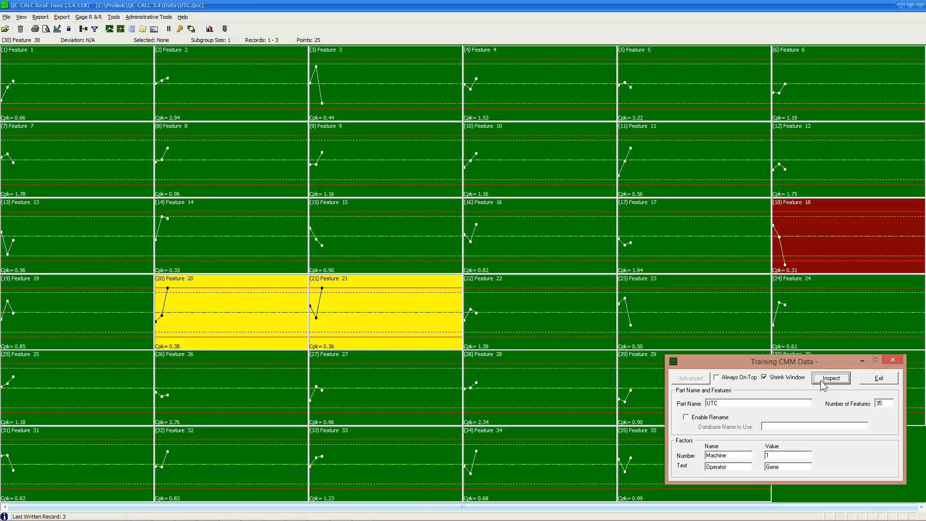
click(820, 380)
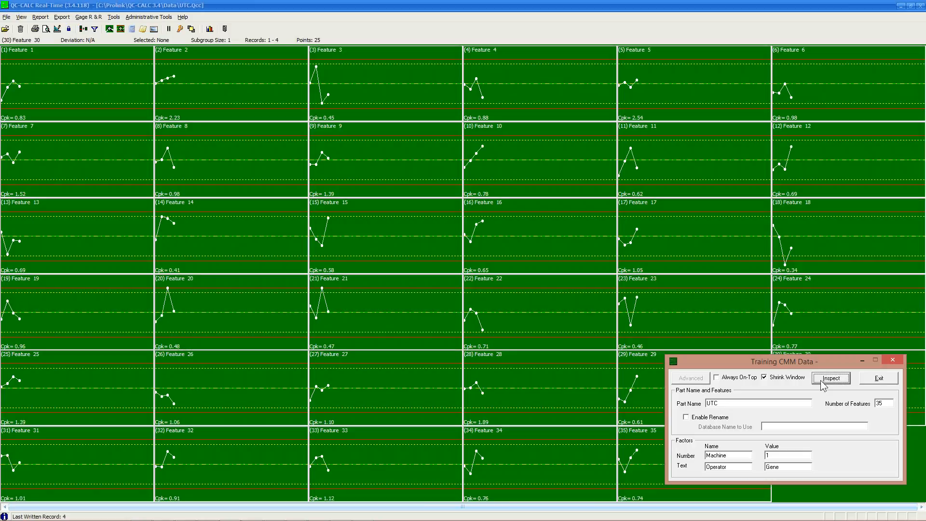
click(820, 380)
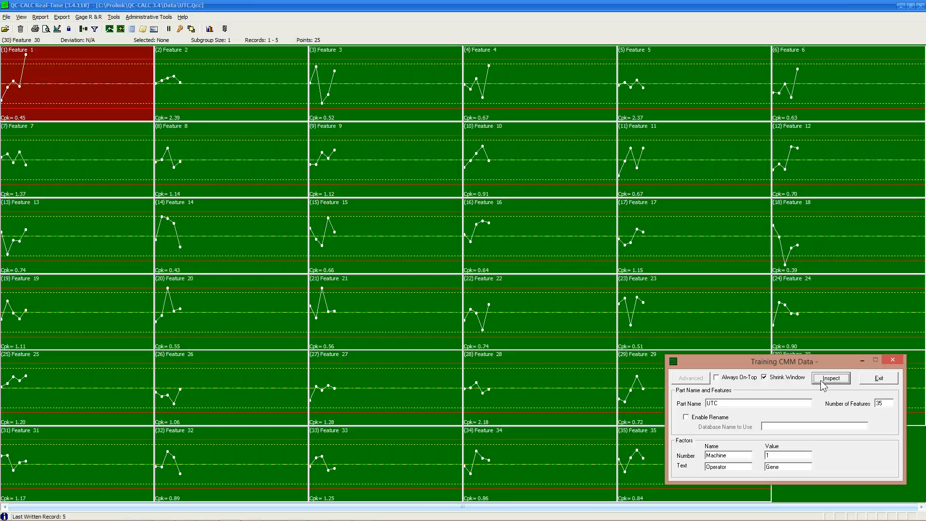
click(820, 379)
click(820, 380)
click(820, 380)
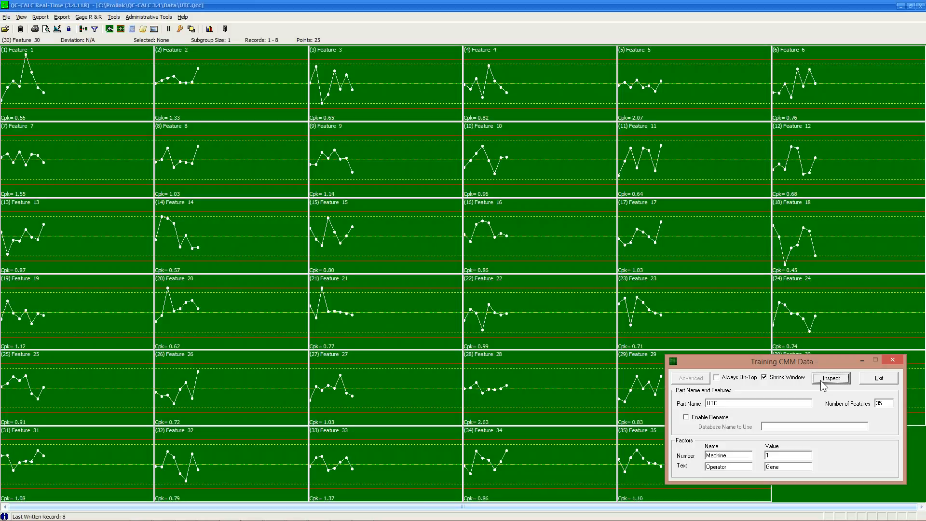
click(820, 380)
click(820, 380)
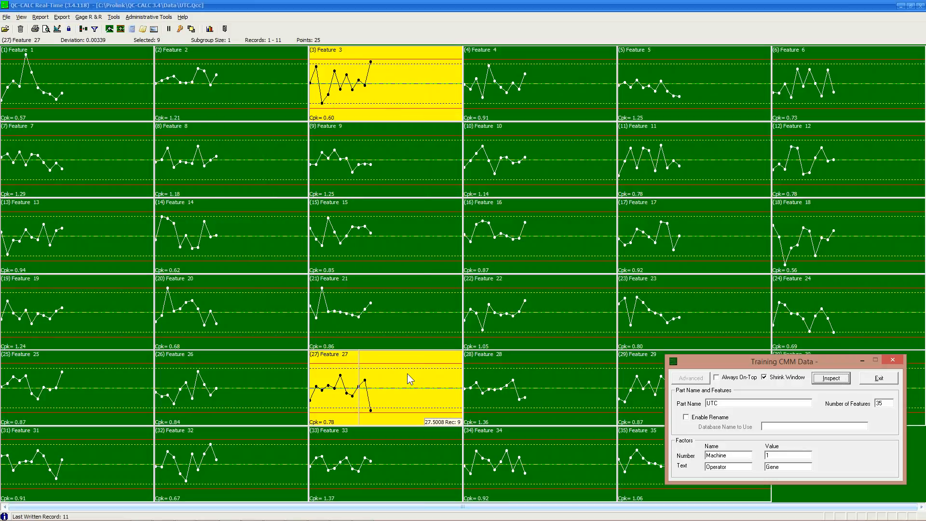
Enlarge Feature 27's chart and switch it to calculated limits.
double_click(394, 383)
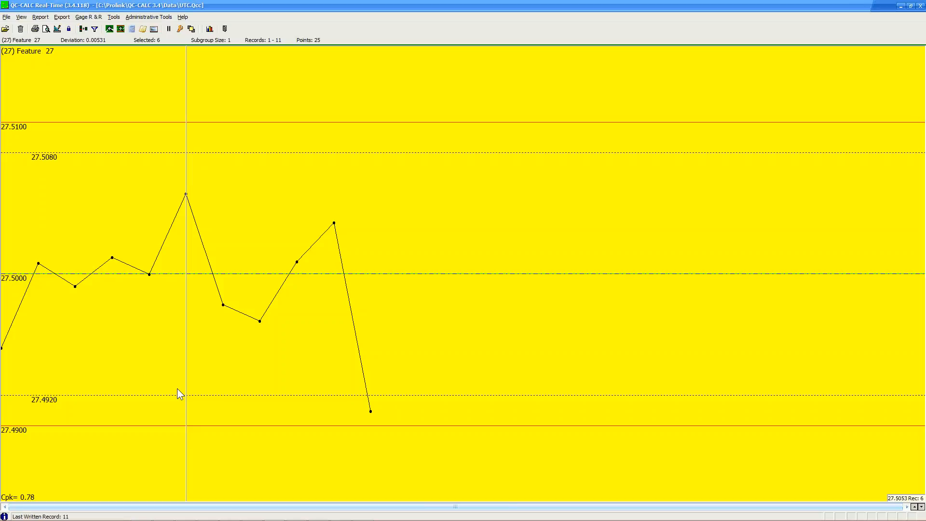
right_click(587, 190)
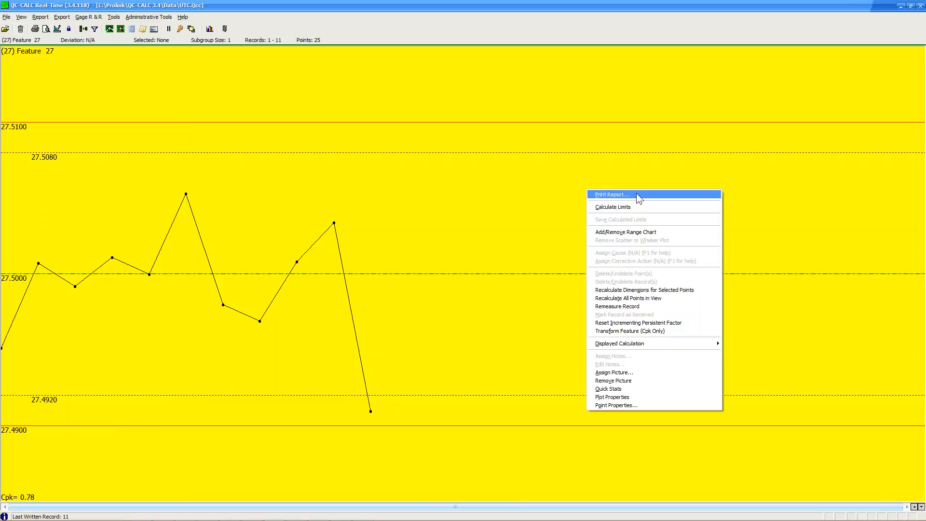
click(638, 208)
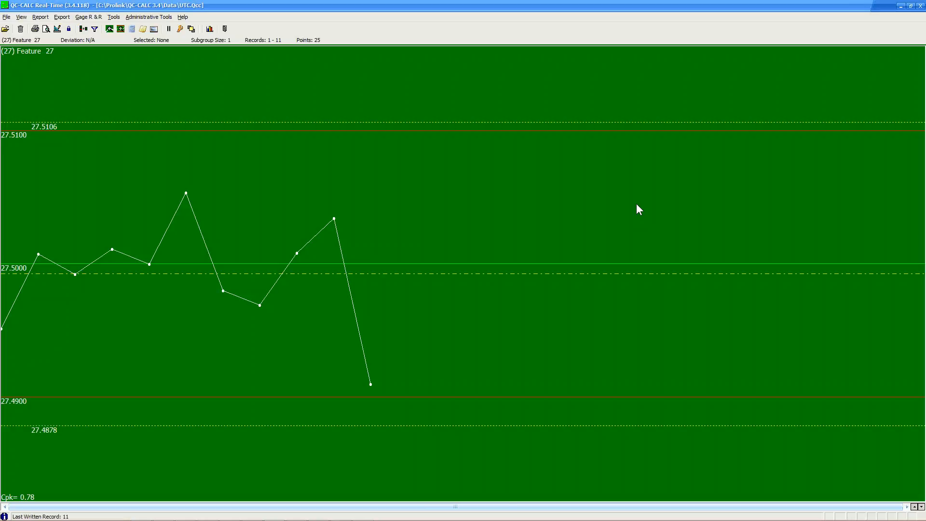
Turn calculated limits off to restore the original limits, then inspect record 8's measurement.
right_click(418, 205)
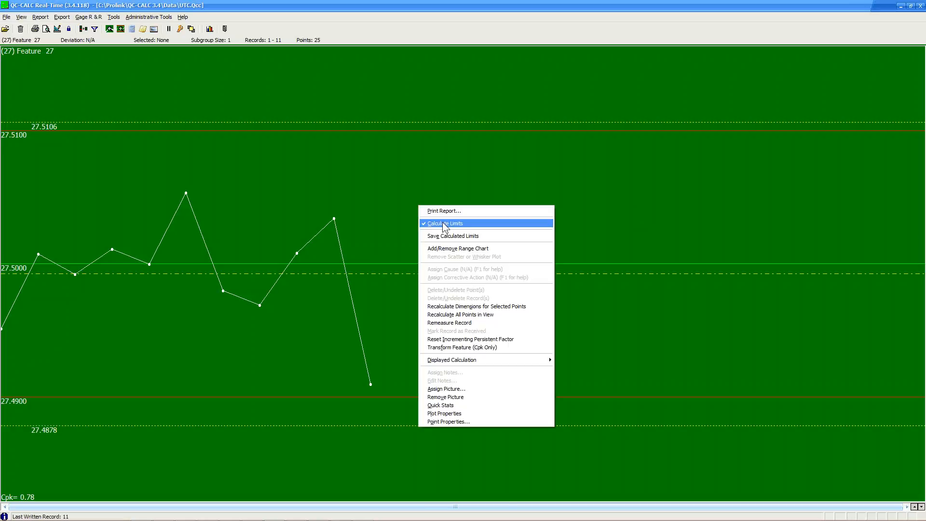
click(443, 222)
click(250, 172)
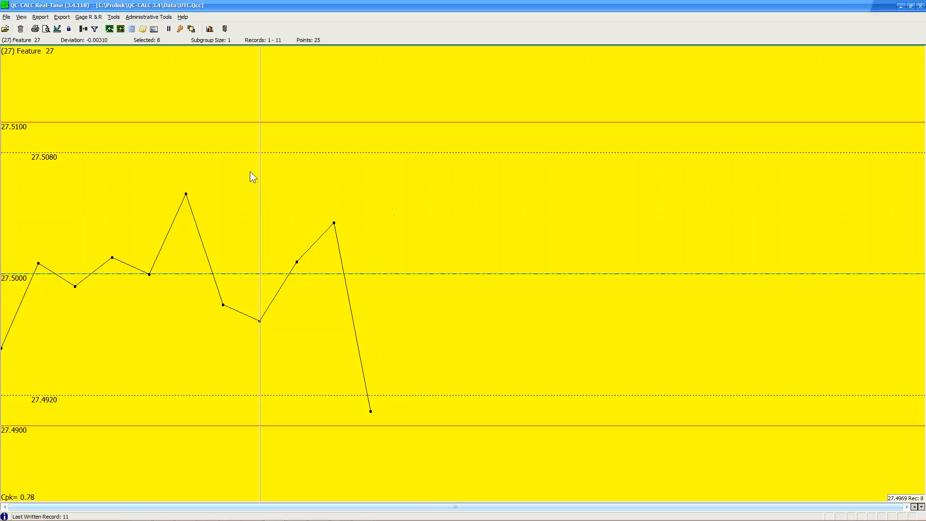
click(429, 314)
Check the Displayed Calculation options, keep Cpk, and page forward to Feature 33's chart.
right_click(480, 282)
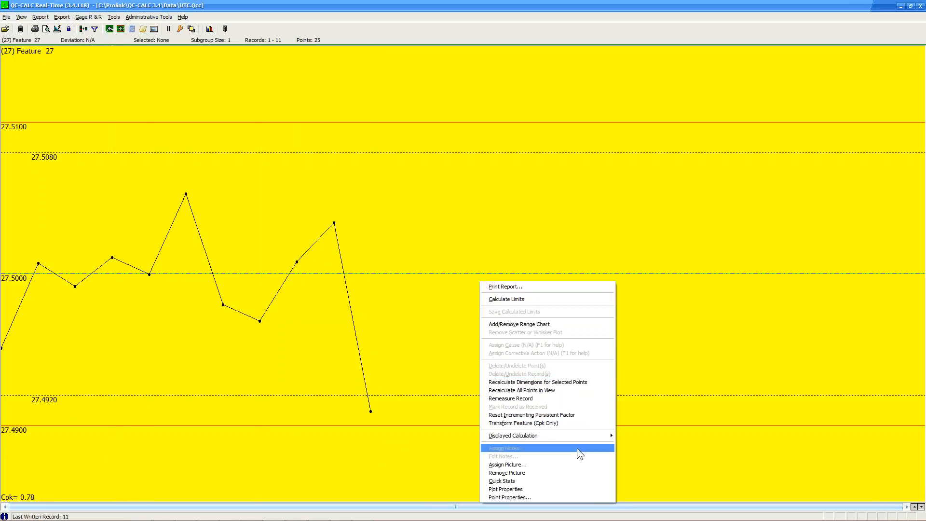
mouse_move(594, 436)
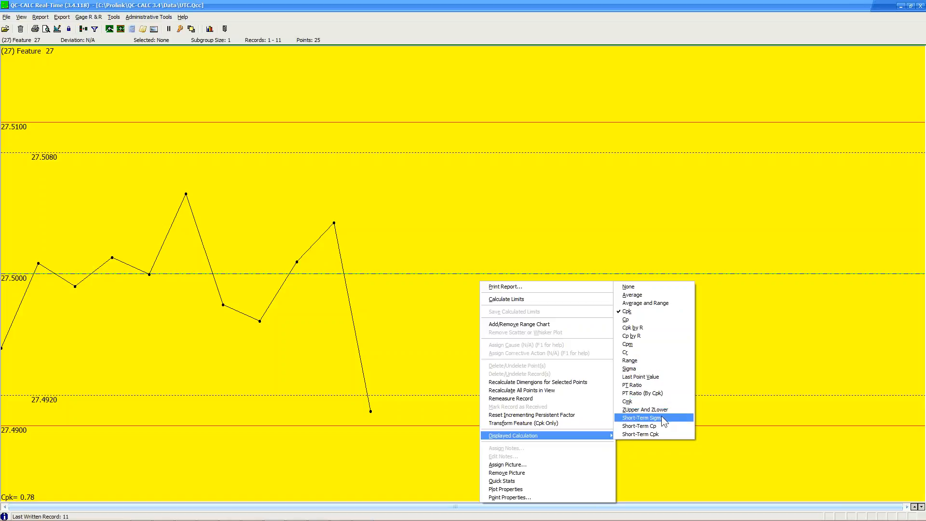
click(693, 444)
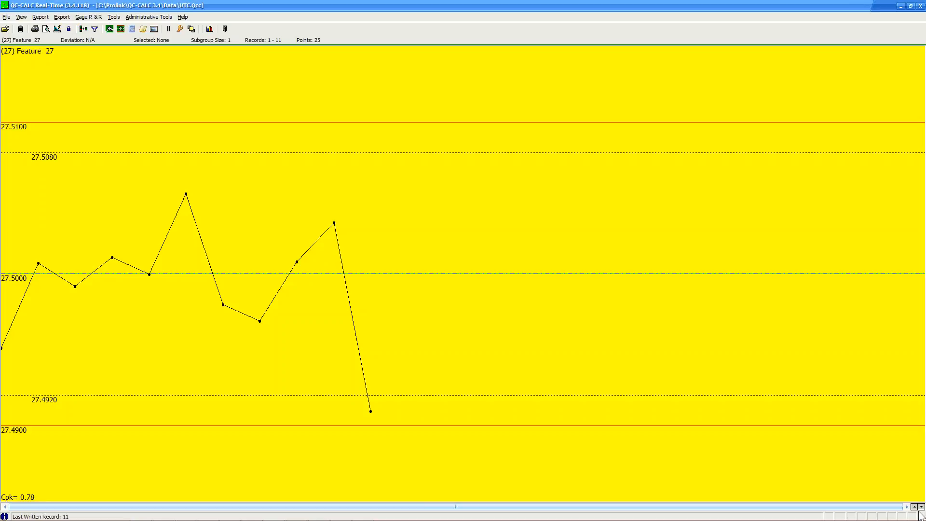
mouse_move(923, 513)
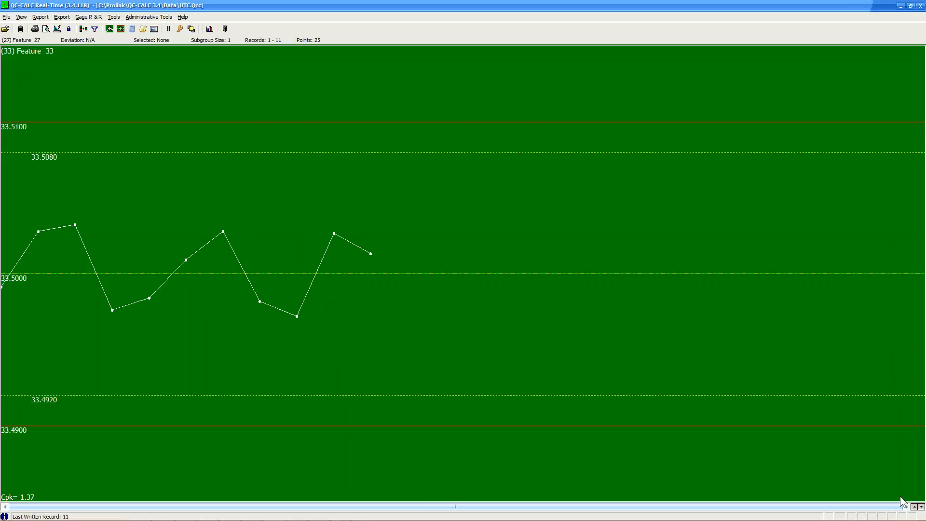
Return to the grid of all feature charts and set the simulator's Machine value to 2.
double_click(429, 228)
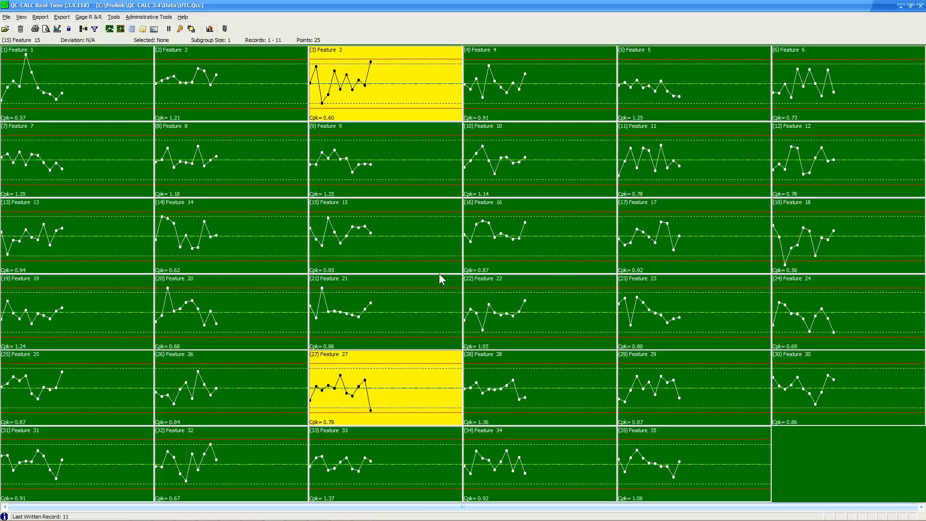
click(270, 515)
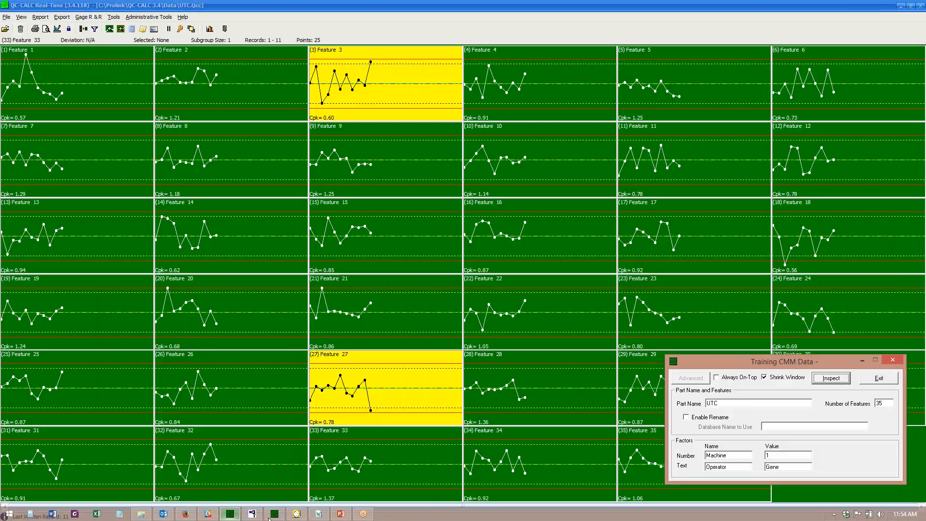
click(774, 455)
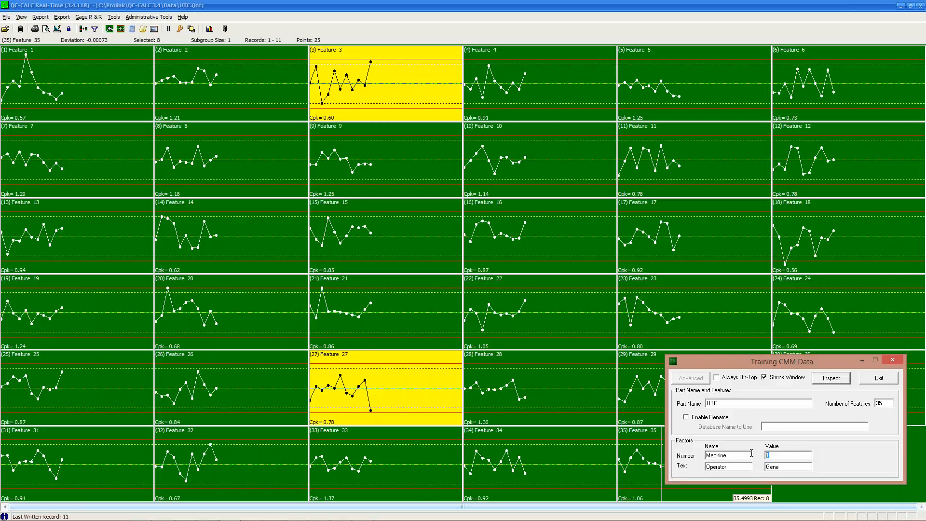
text(2)
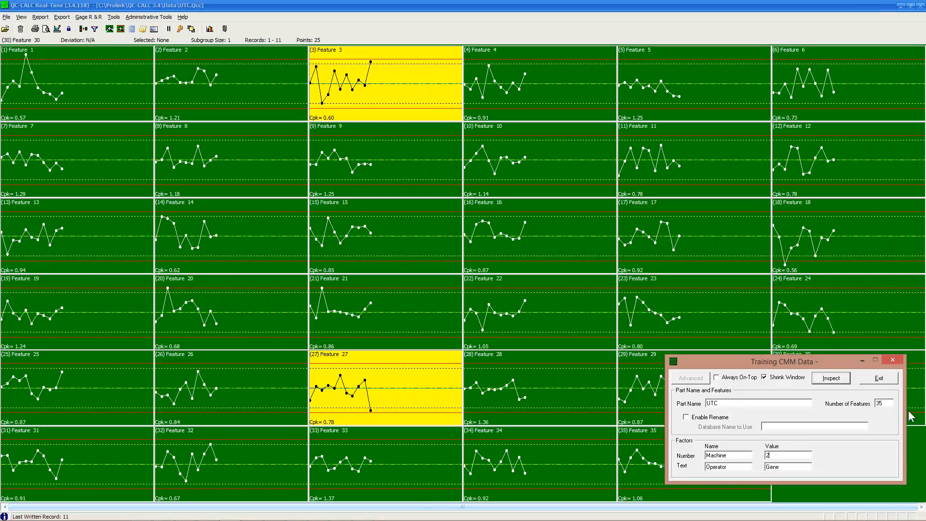
Add machine 2 parts until the charts hold 18 records, then show Point Properties.
click(832, 378)
click(835, 382)
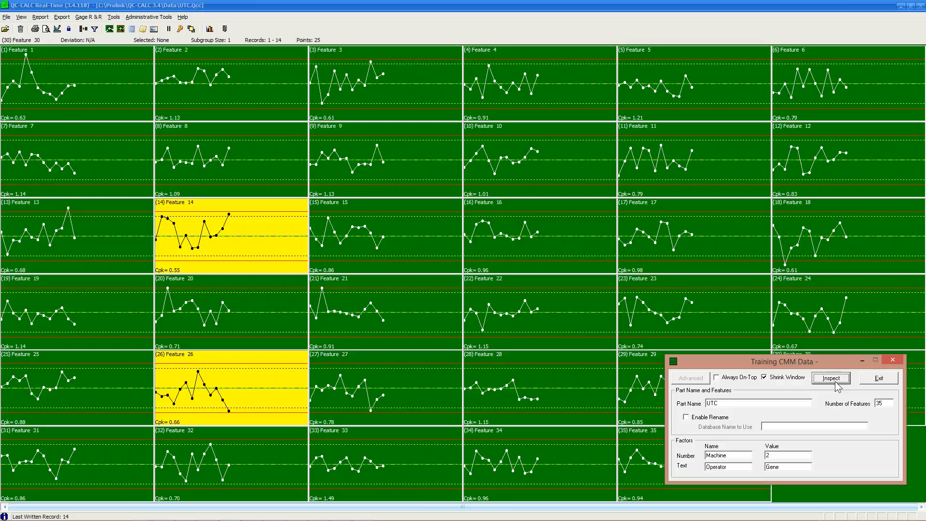
click(831, 378)
click(831, 378)
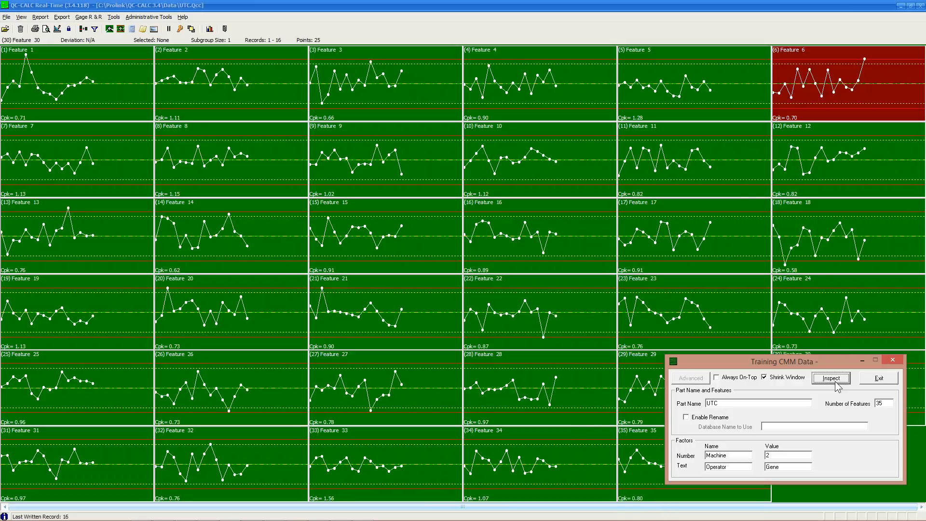
click(835, 381)
click(835, 381)
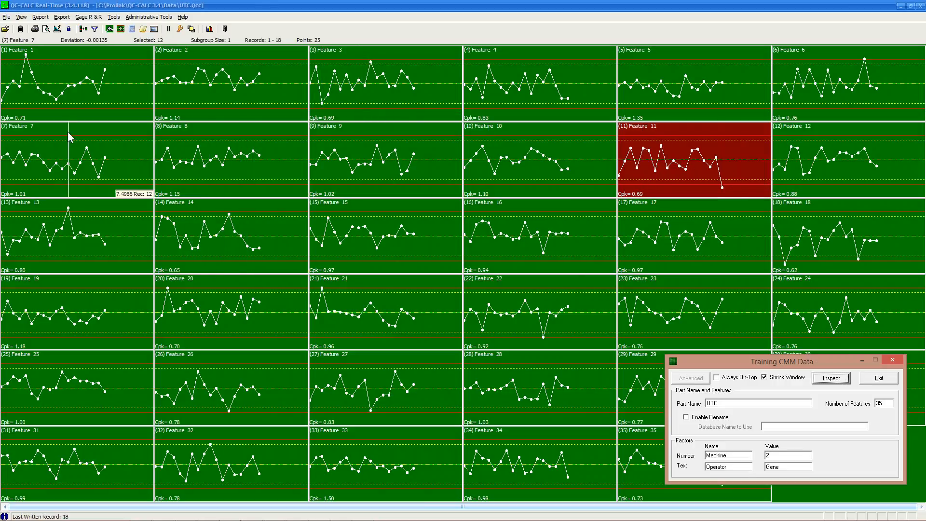
click(109, 29)
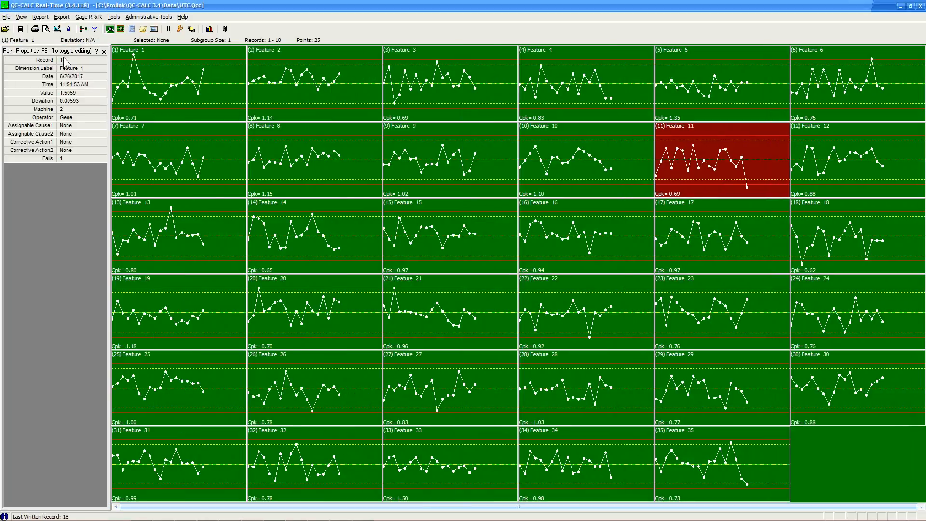
Move along Feature 1's points from record 5 to record 18 in Point Properties.
click(139, 76)
mouse_move(139, 82)
mouse_down()
mouse_move(153, 97)
mouse_move(205, 78)
mouse_move(135, 67)
mouse_up()
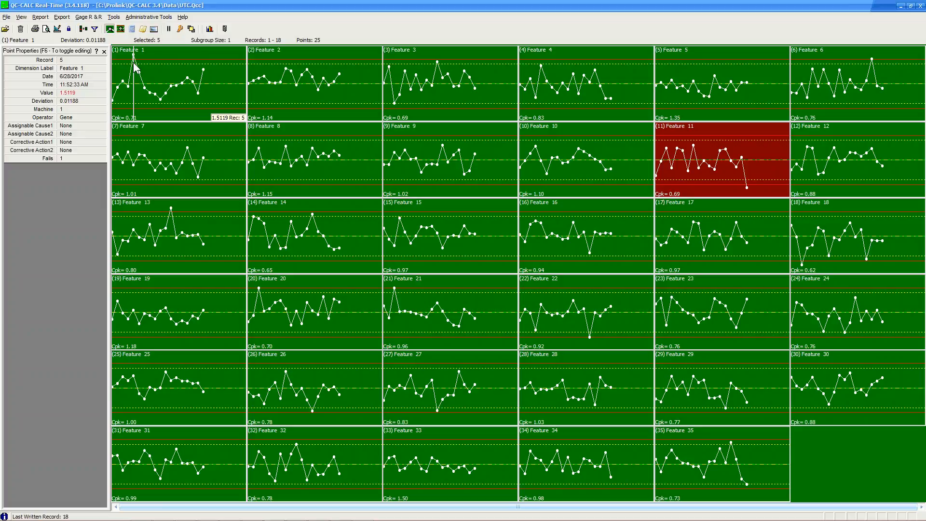
drag(135, 68, 203, 72)
Assign cause Broken Tool to Feature 1's record 18 point.
right_click(203, 72)
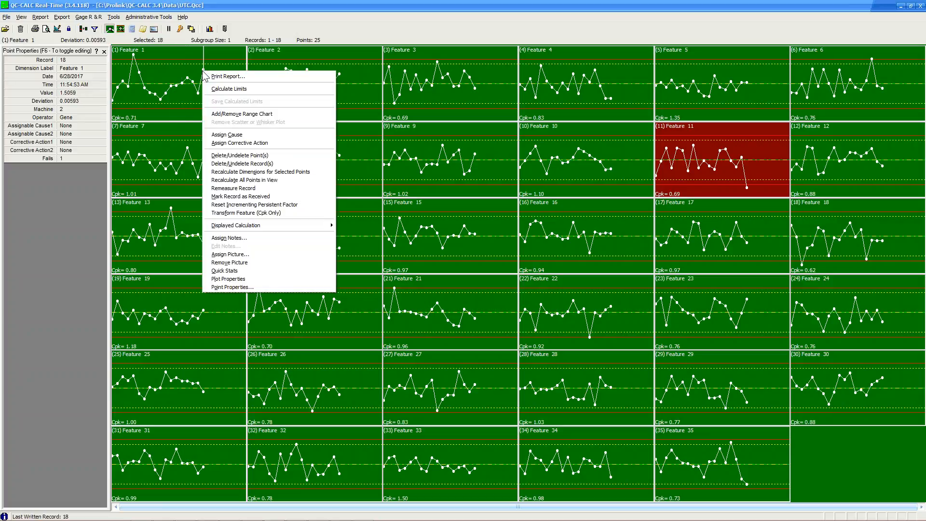
click(255, 135)
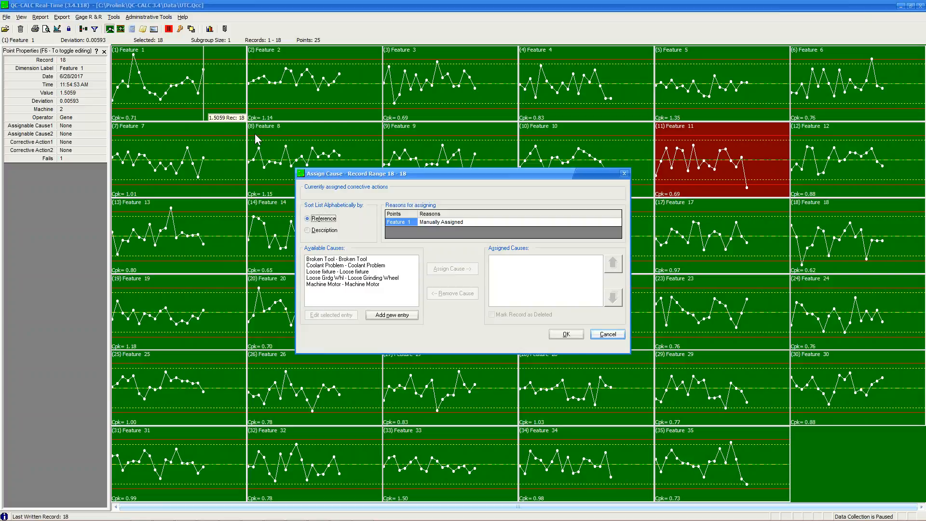
click(353, 260)
click(449, 270)
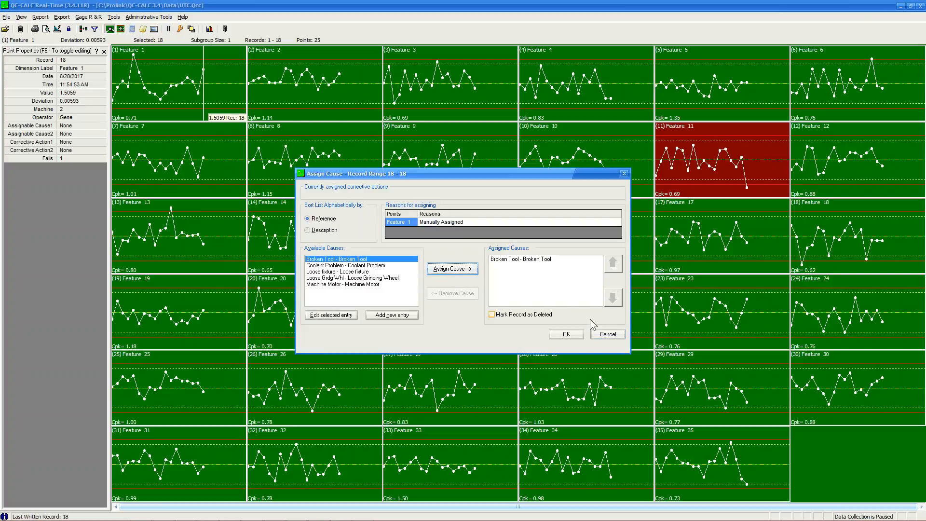
click(574, 334)
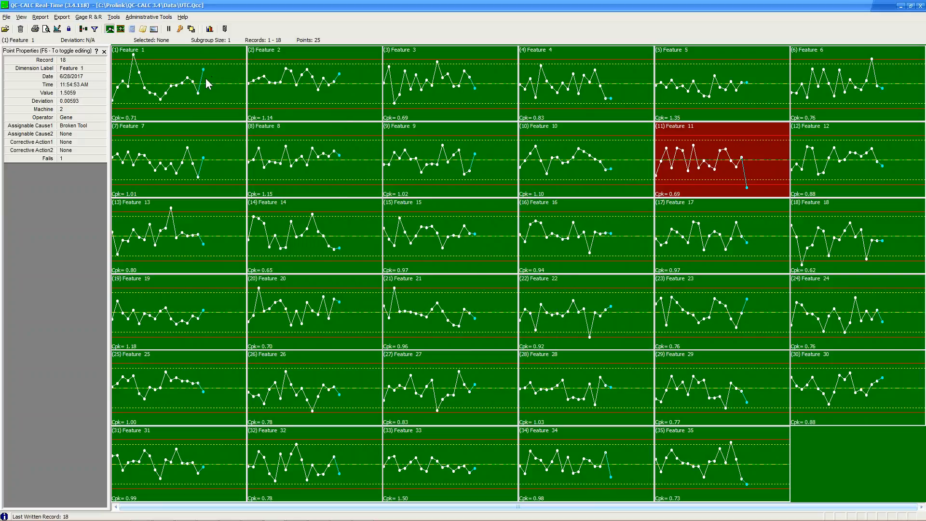
Assign corrective action Replace Tool to record 18, then delete Feature 1's record 5 point.
mouse_move(205, 81)
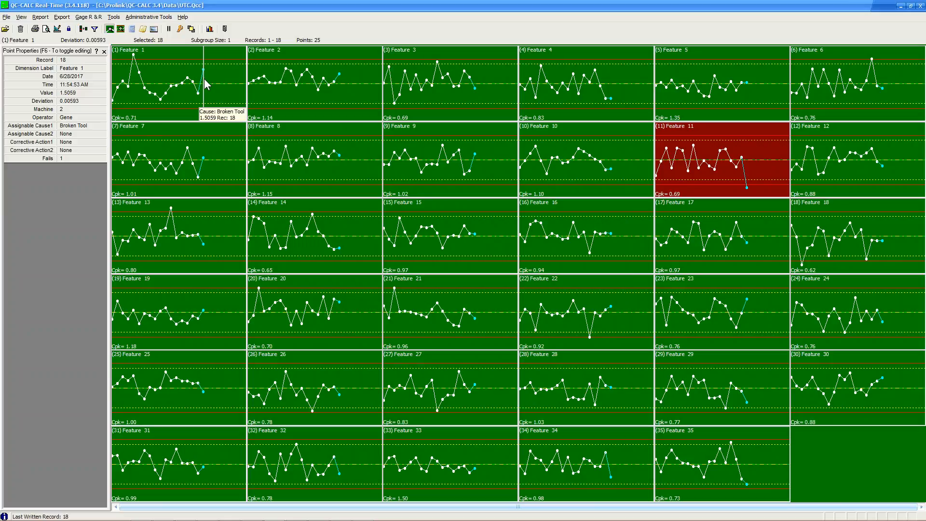
right_click(205, 81)
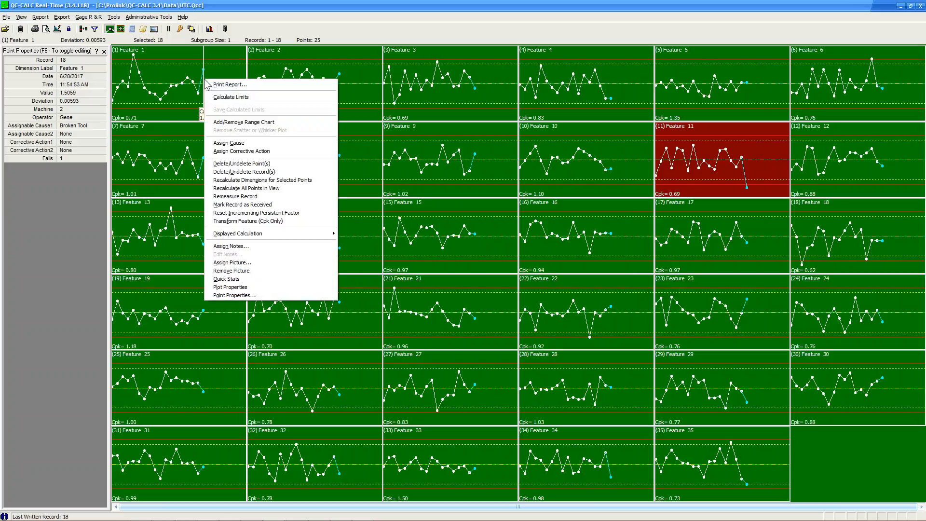
click(244, 146)
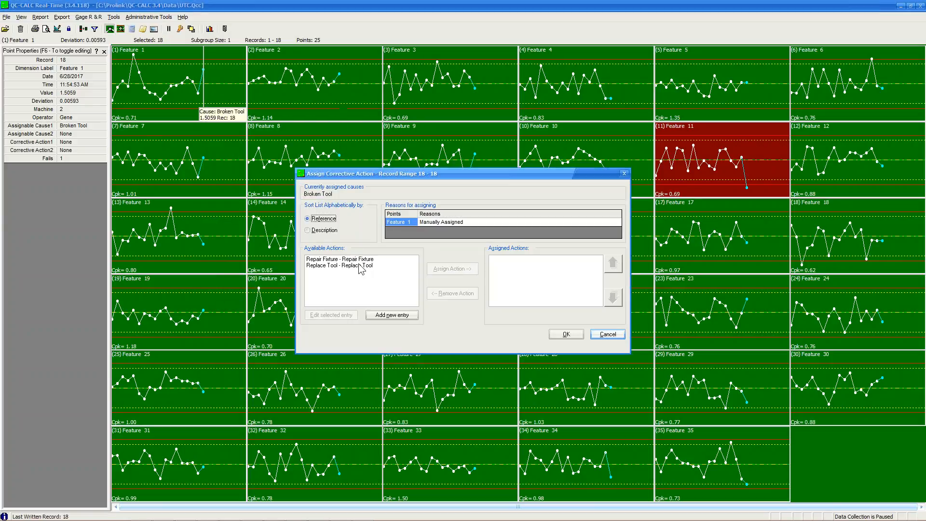
click(359, 265)
click(440, 272)
click(565, 336)
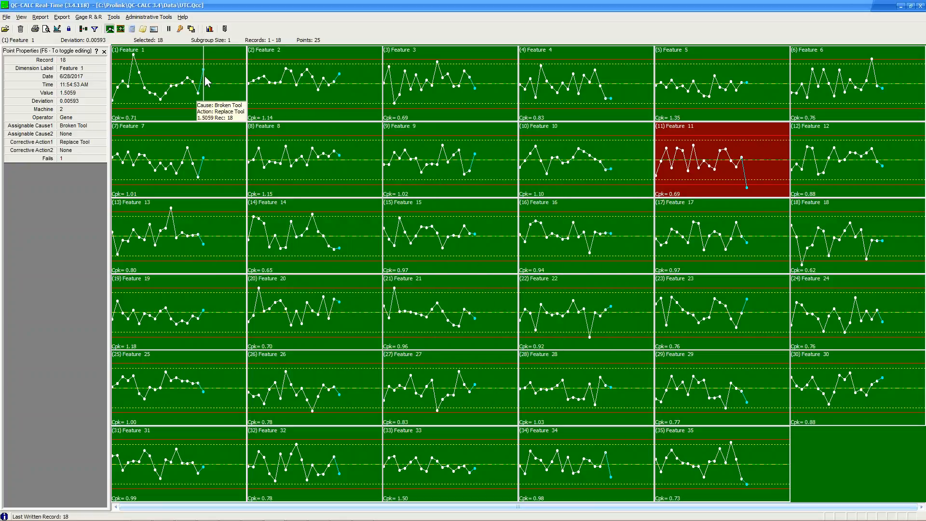
right_click(134, 58)
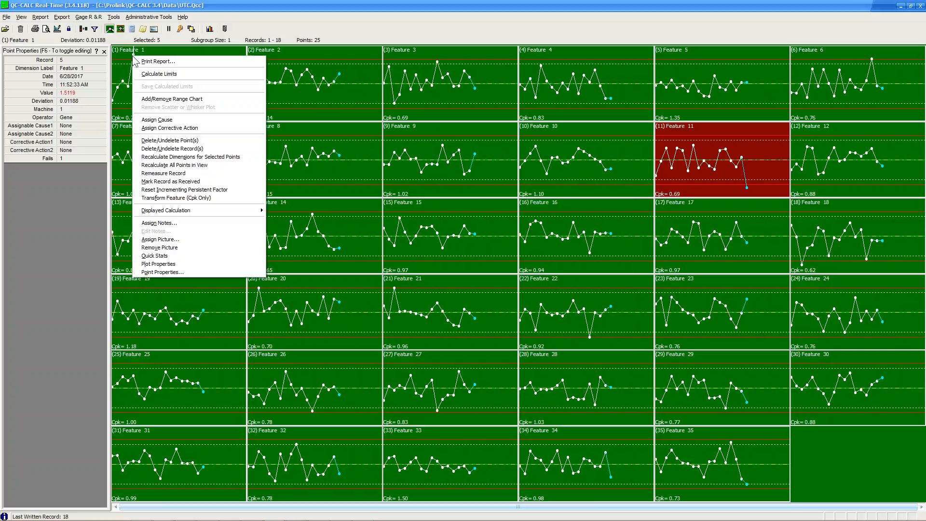
click(181, 139)
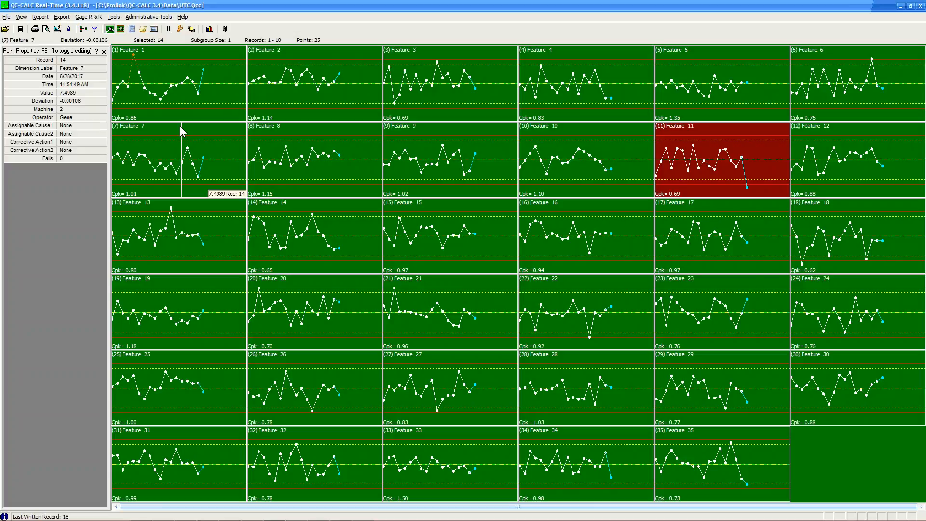
Undelete Feature 1's record 5 point, then delete and restore record 5 across all features.
right_click(134, 56)
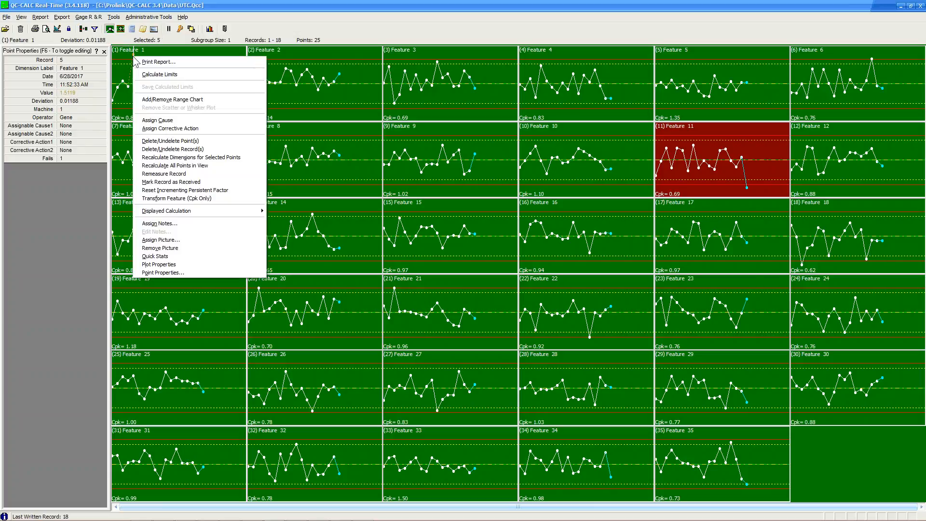
click(169, 140)
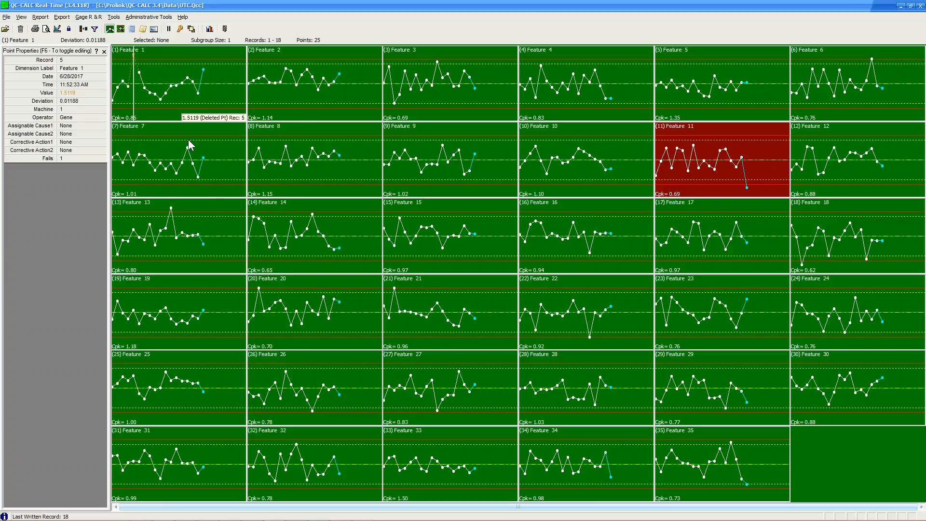
right_click(133, 57)
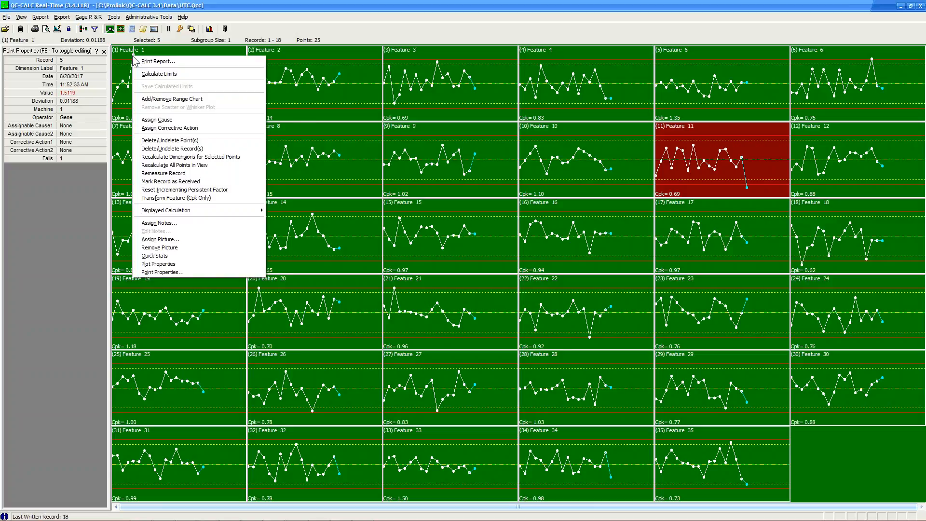
click(172, 148)
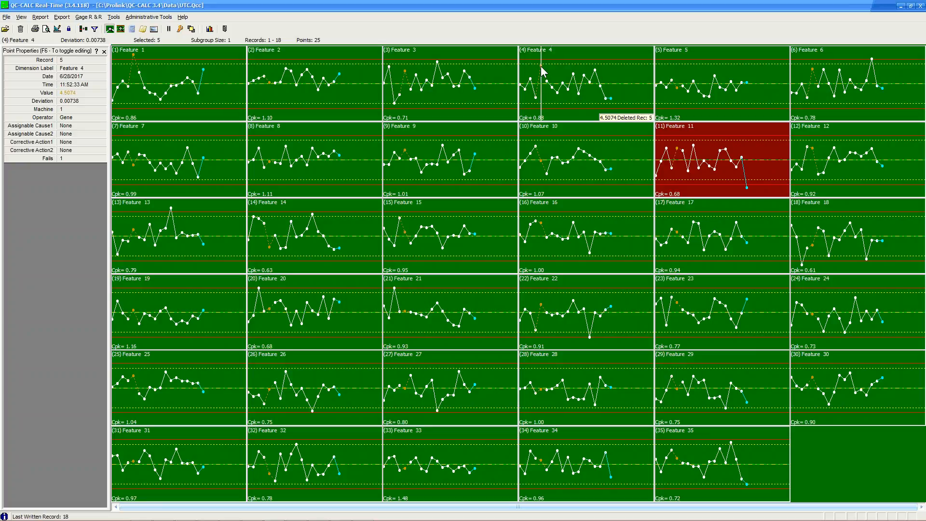
right_click(133, 57)
click(162, 154)
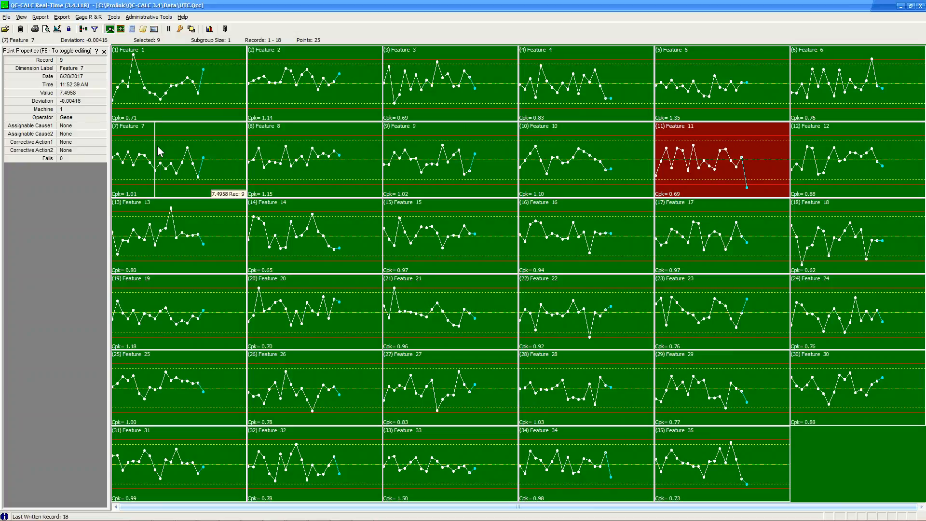
Attach the note 'This was a burr' to Feature 1's record 5 point.
right_click(131, 56)
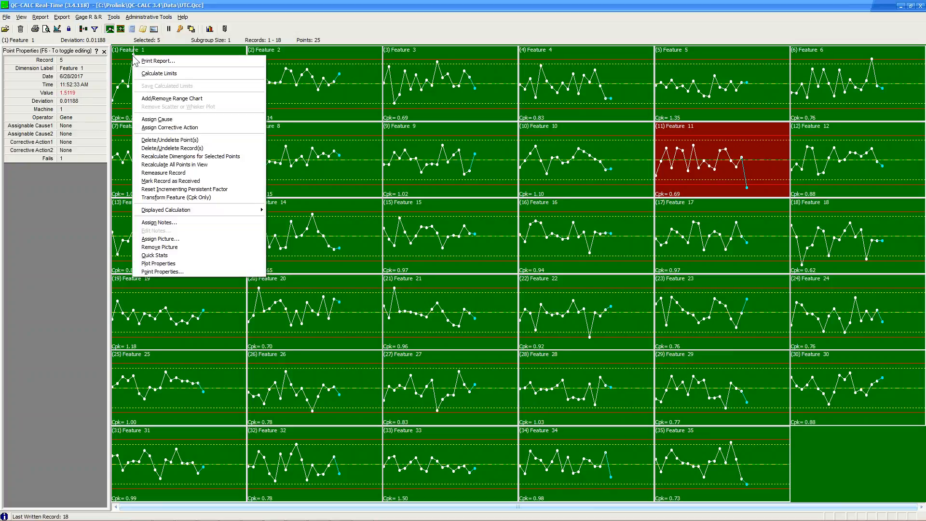
click(182, 220)
text(This was a burr)
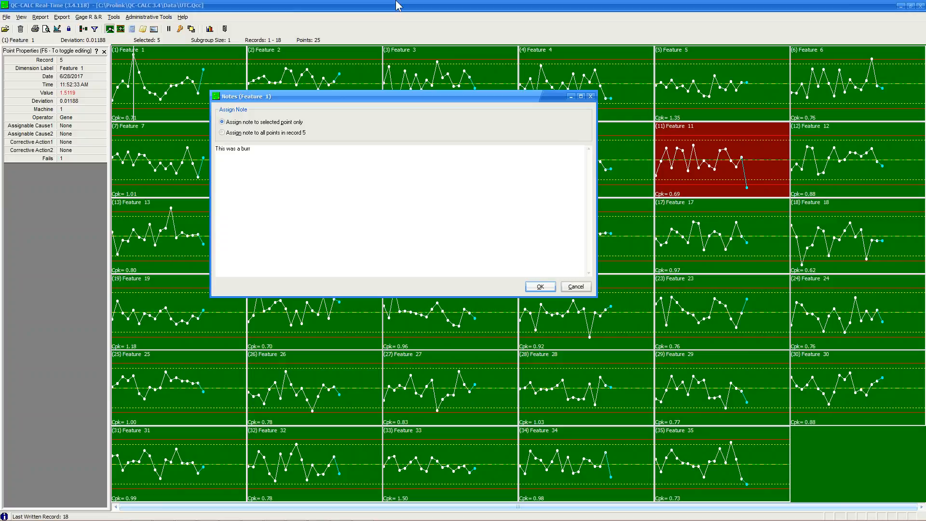
click(540, 287)
Check the note in the Data Notes panel, close it, and select Feature 1's record 10.
click(134, 56)
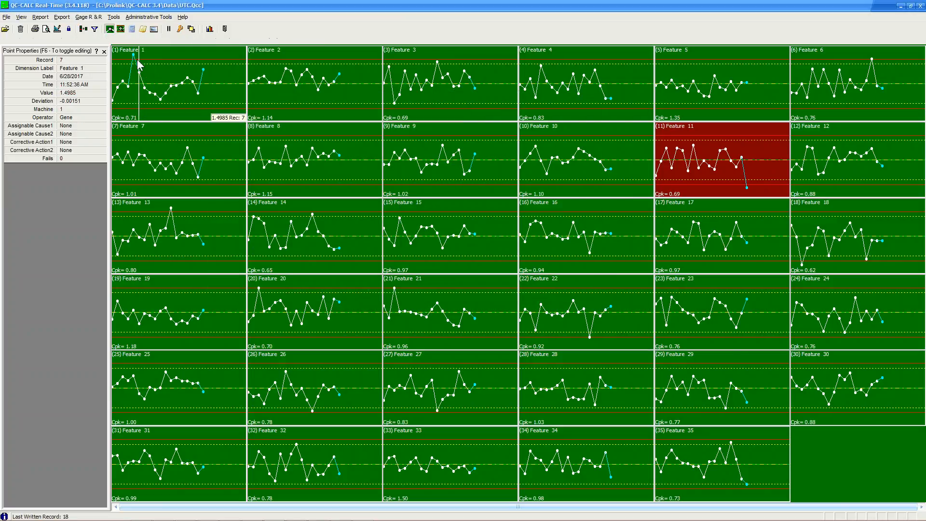
click(143, 29)
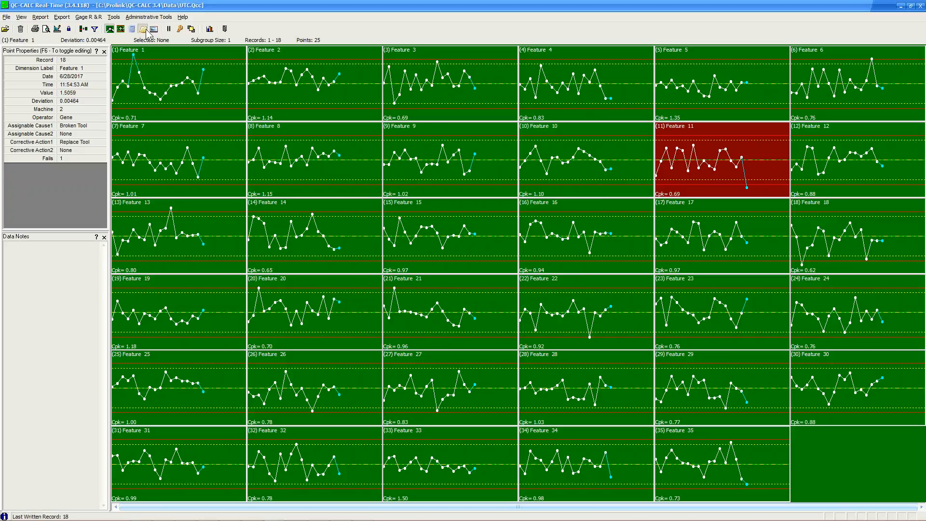
click(155, 127)
click(135, 58)
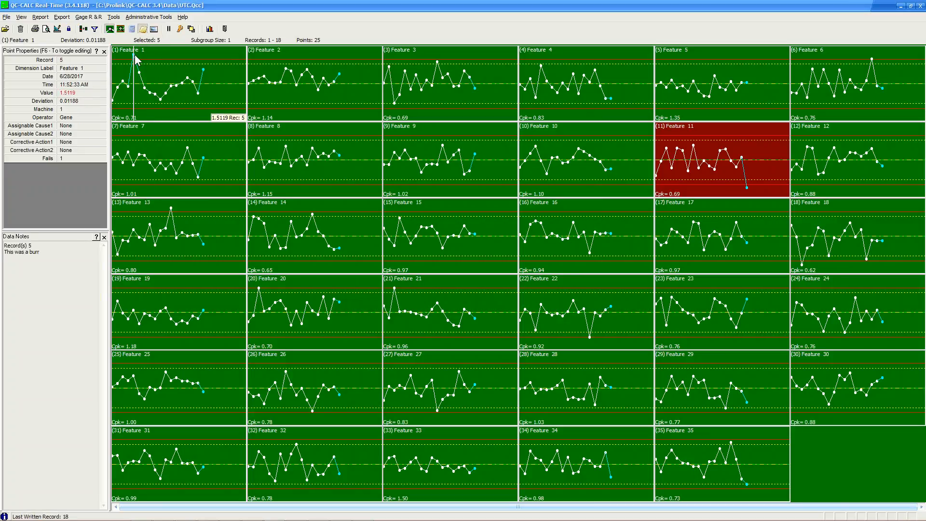
click(113, 317)
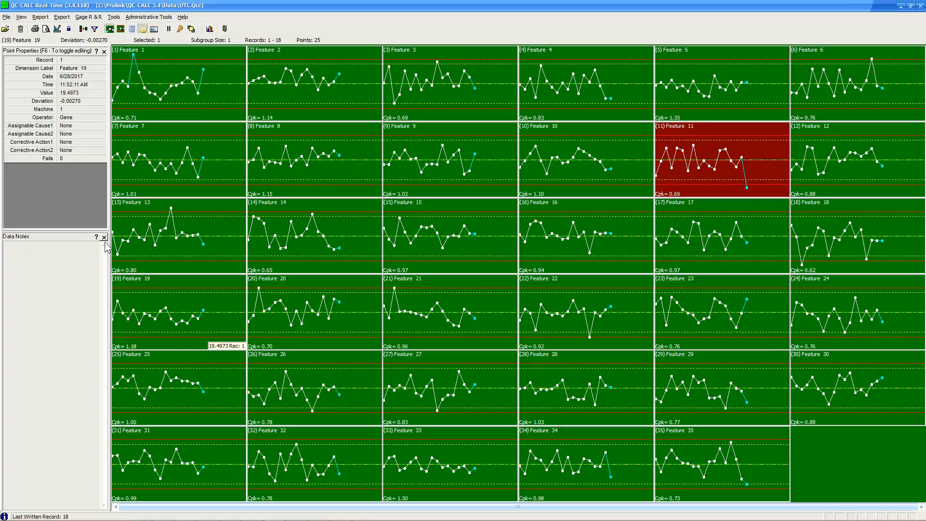
click(104, 237)
click(161, 101)
right_click(161, 102)
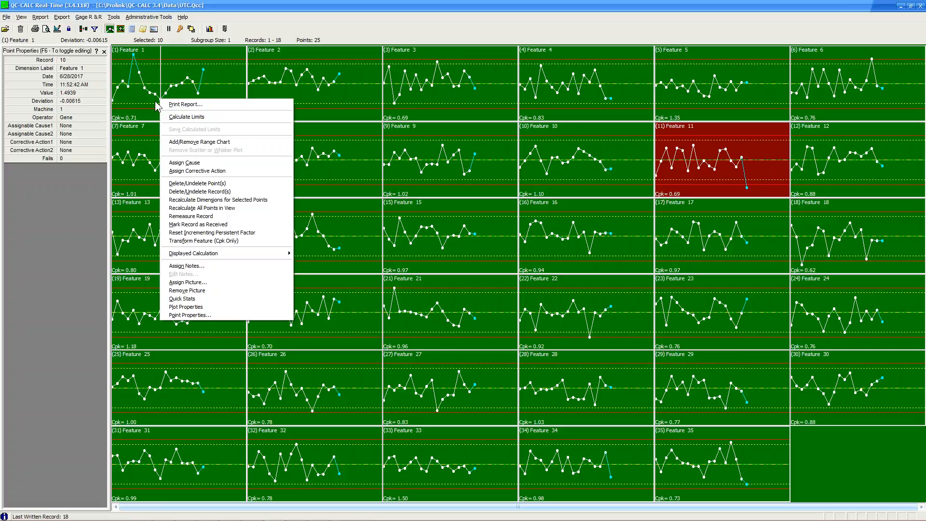
click(88, 190)
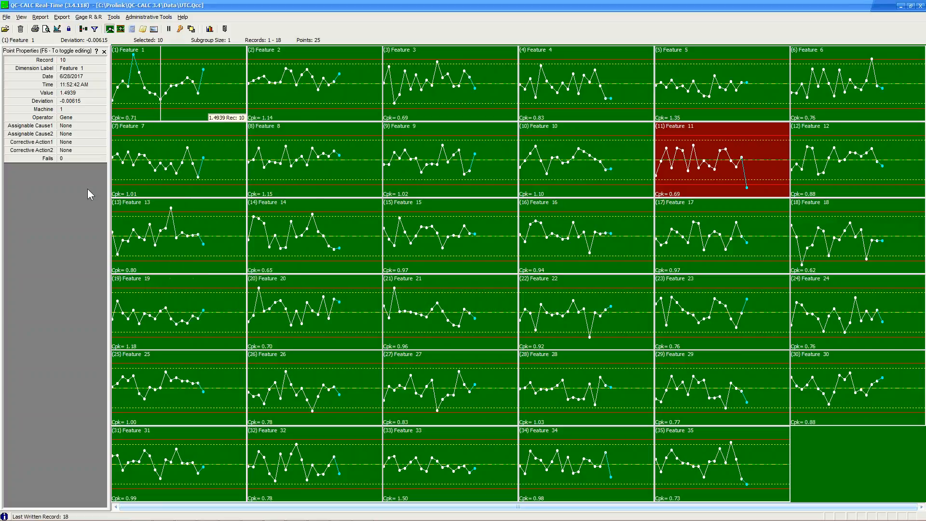
click(121, 30)
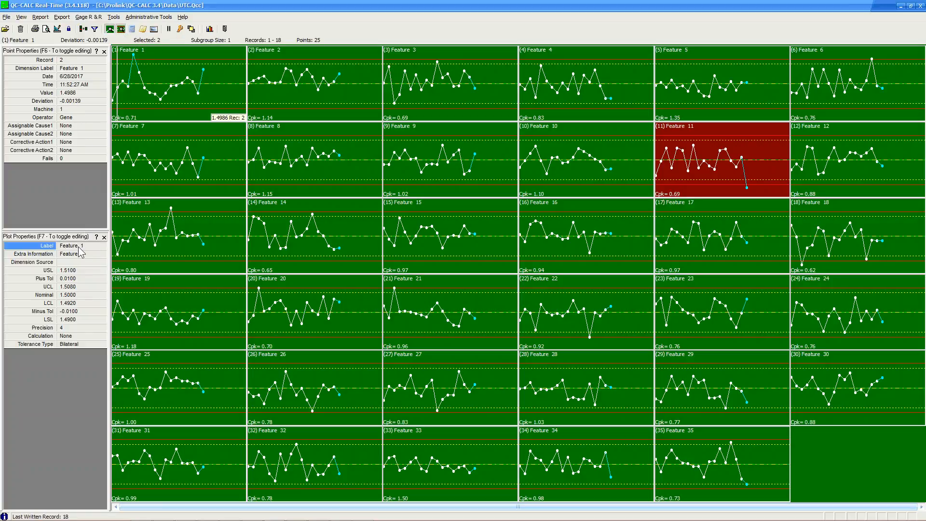
click(116, 214)
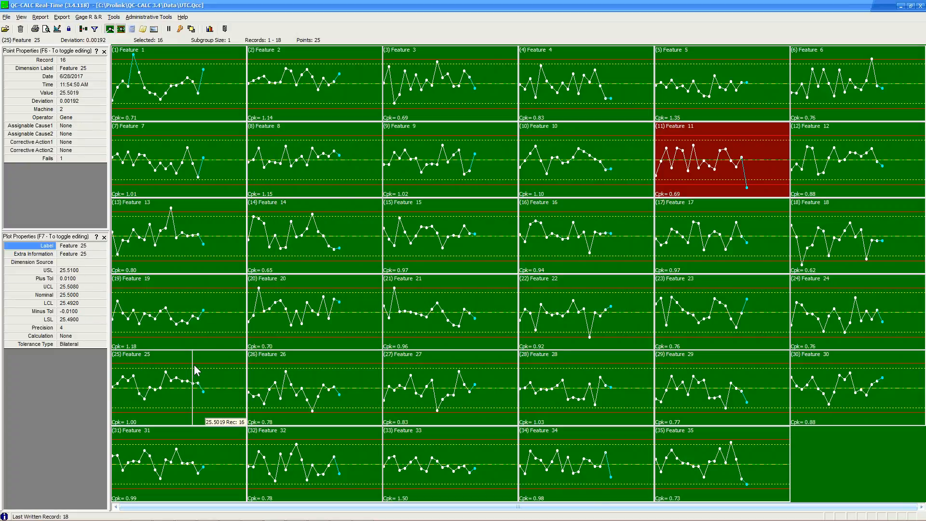
click(104, 237)
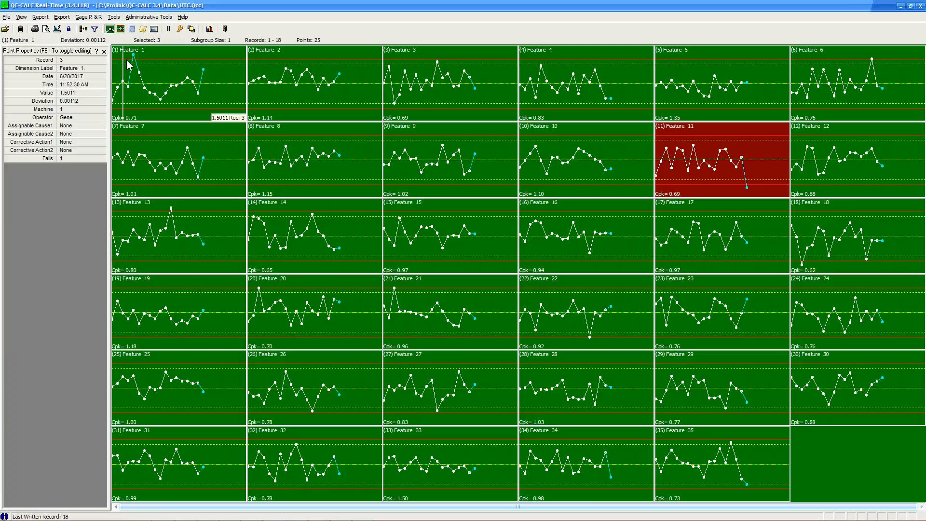
Show Quick Stats for Feature 1's records 11 to 18, then for another feature's measurements.
click(133, 30)
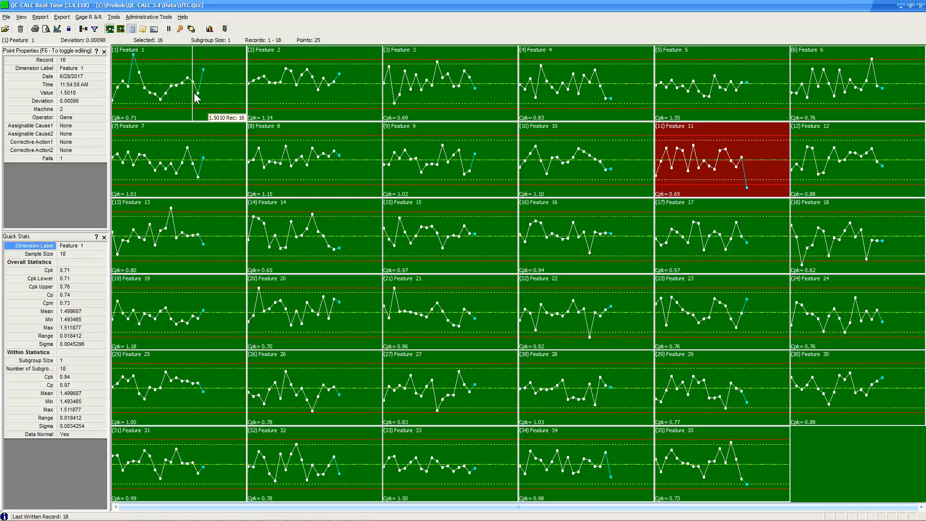
drag(170, 102, 206, 103)
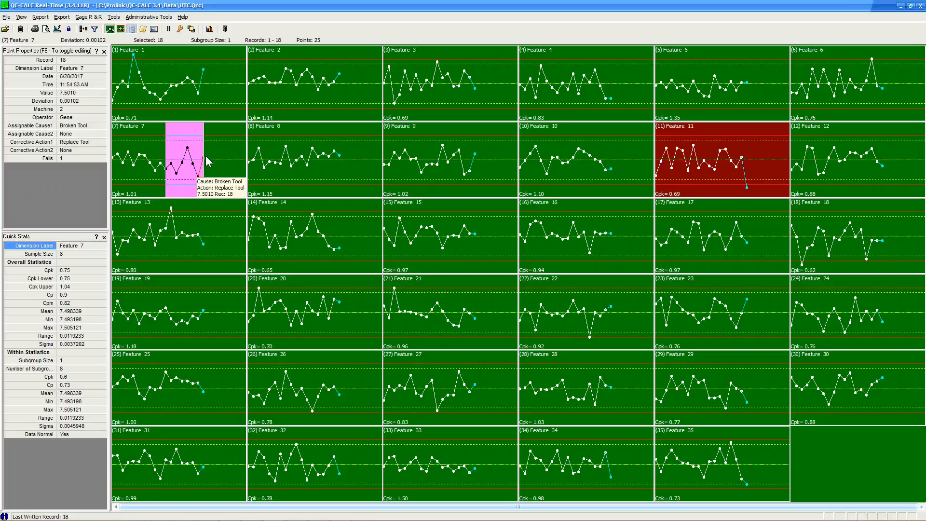
click(424, 93)
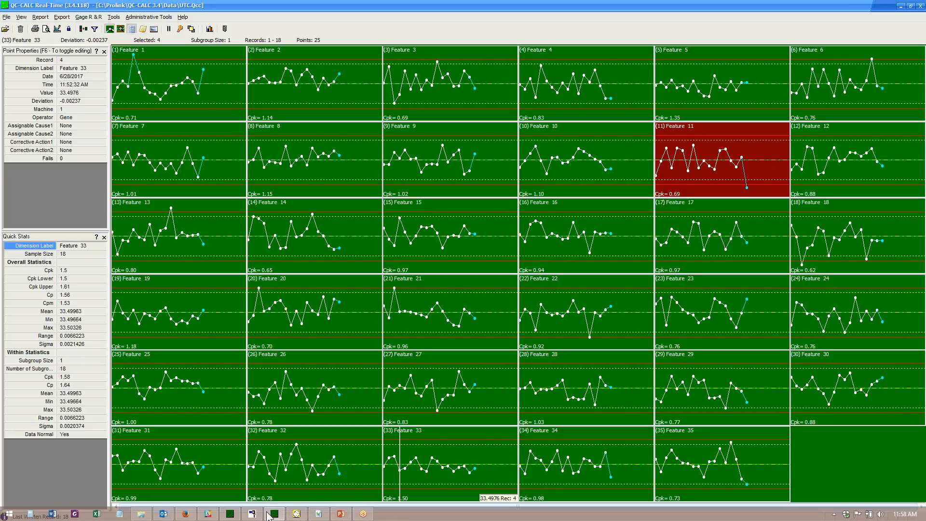
Turn on TryOut Mode and collect two trial records from Training CMM Data.
click(114, 17)
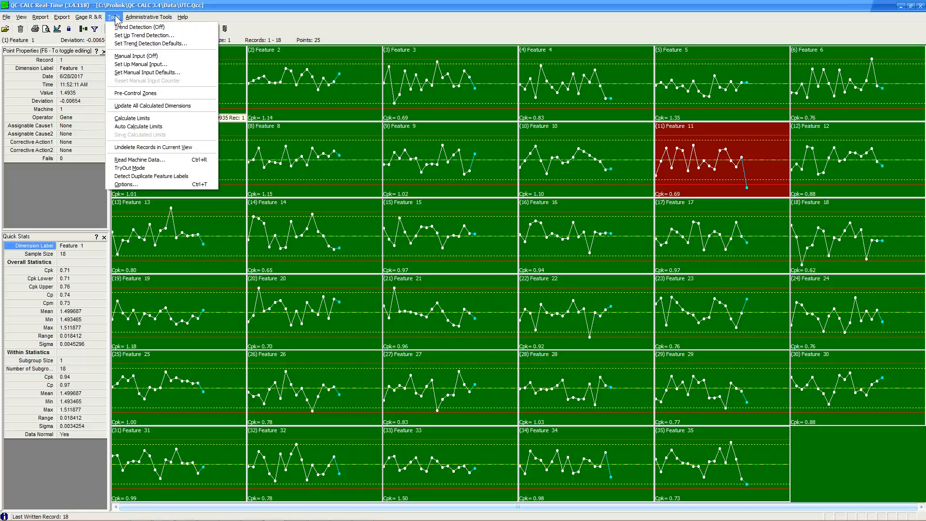
click(165, 167)
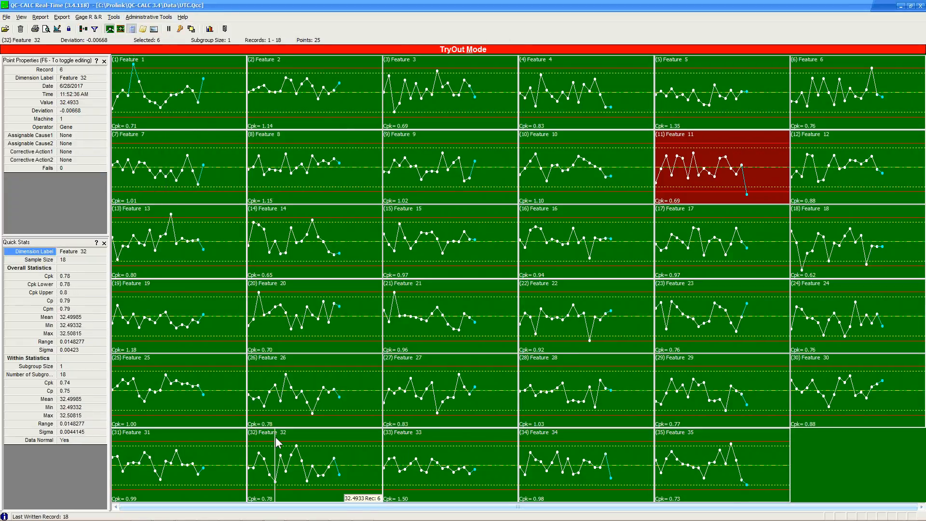
mouse_move(338, 517)
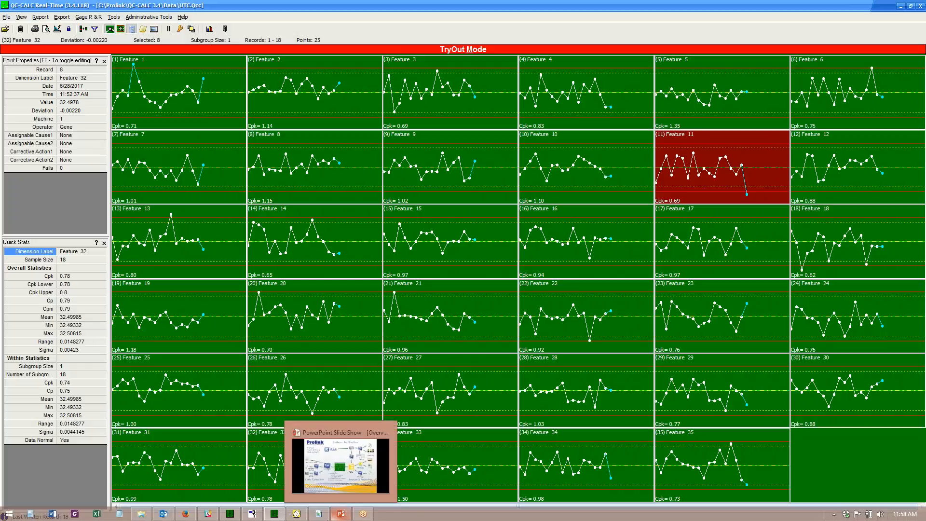
click(252, 514)
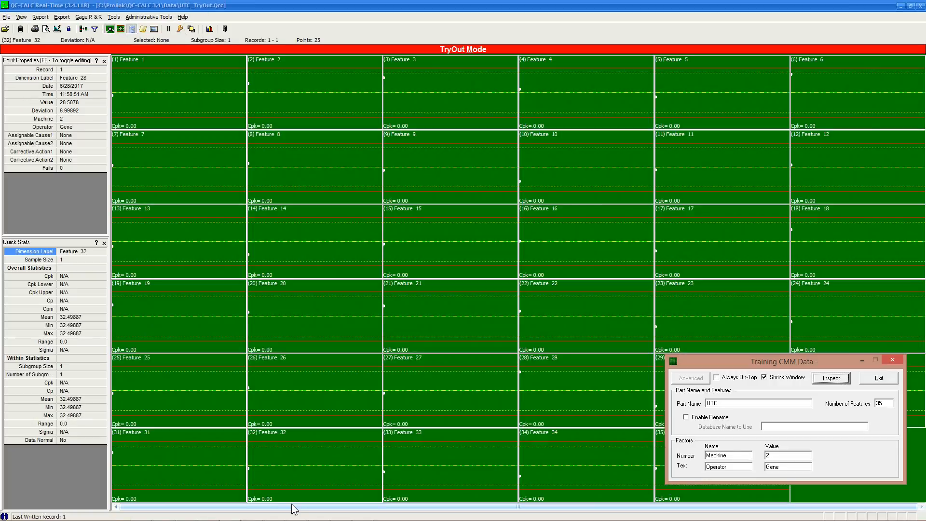
click(833, 380)
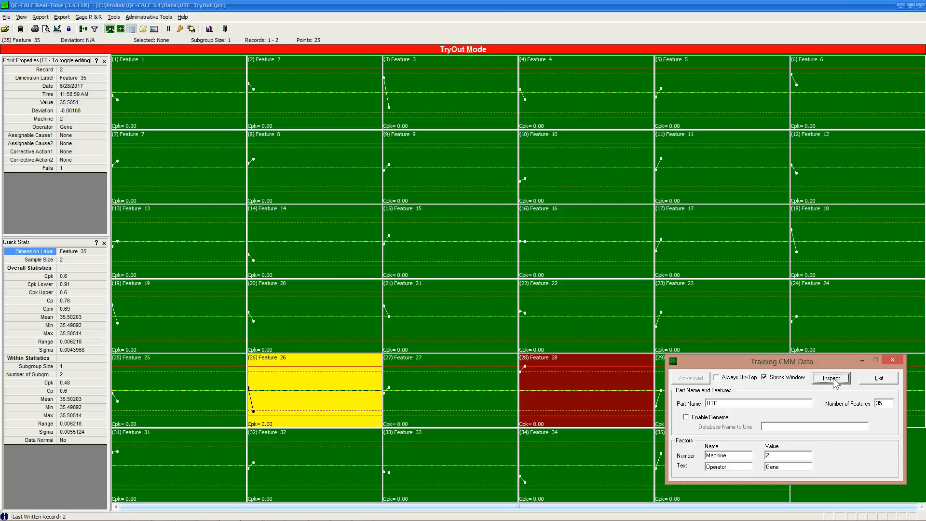
click(831, 378)
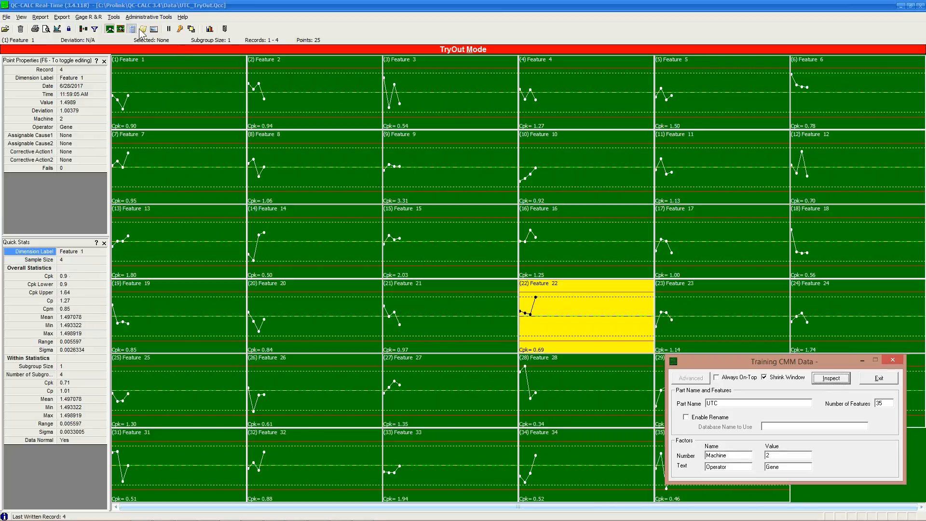
Turn TryOut Mode off and collect a new record into the UTC database.
click(114, 17)
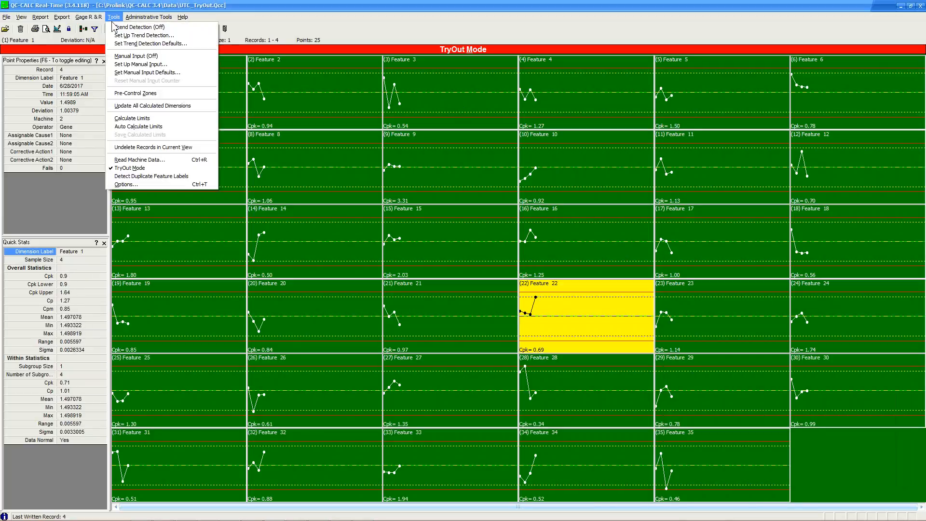
click(140, 168)
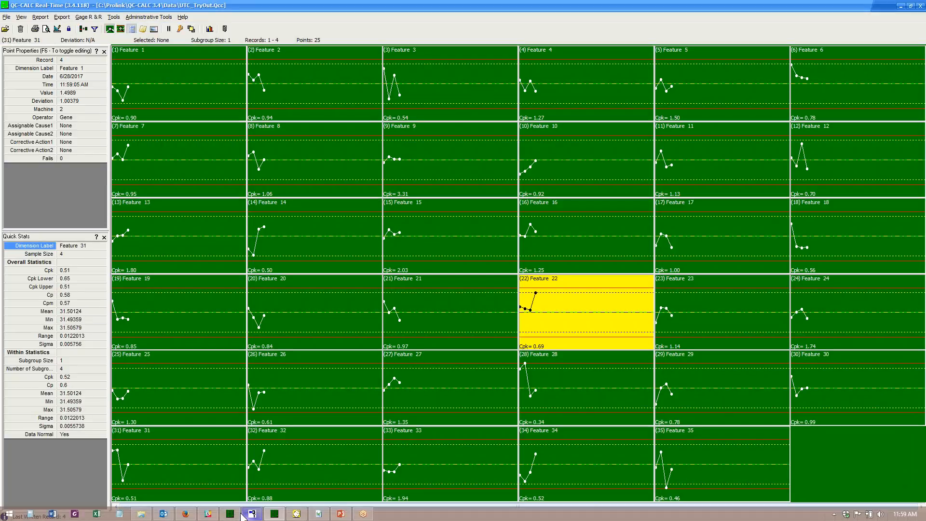
click(232, 513)
click(831, 379)
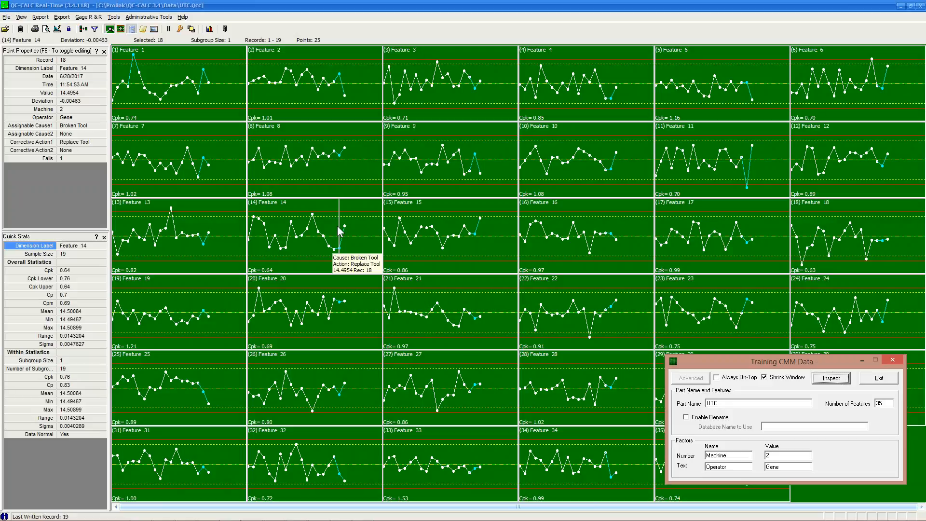
click(114, 18)
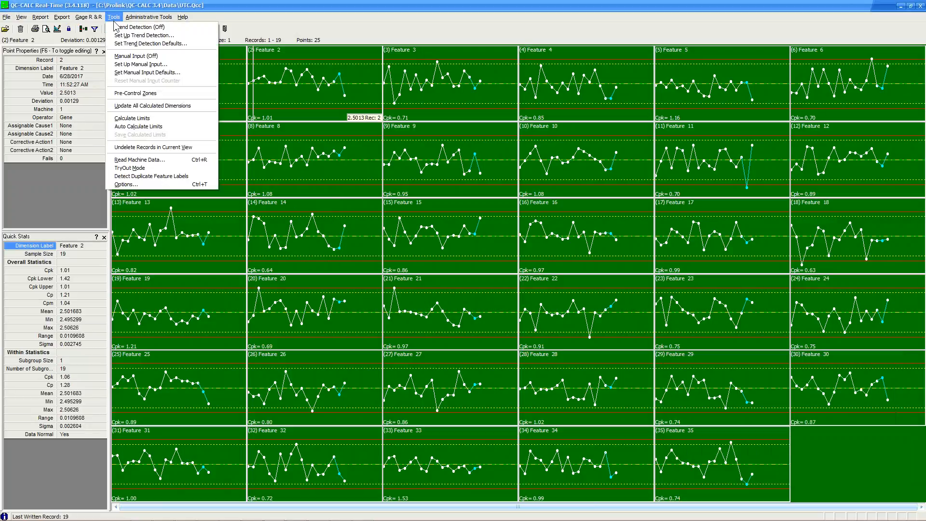
Drop the default trend settings, disable Cp and Cpk exceptions, and enable Other Patterns' Consecutive Points.
click(135, 35)
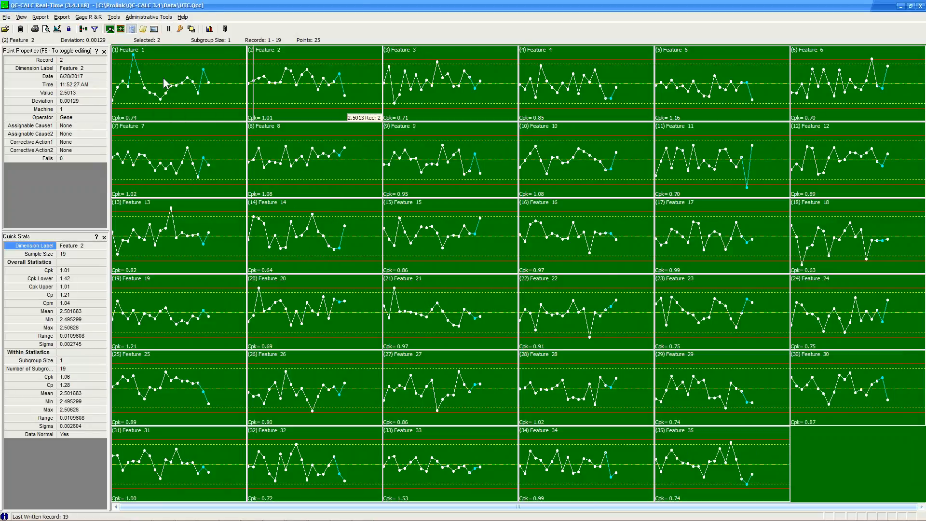
click(381, 93)
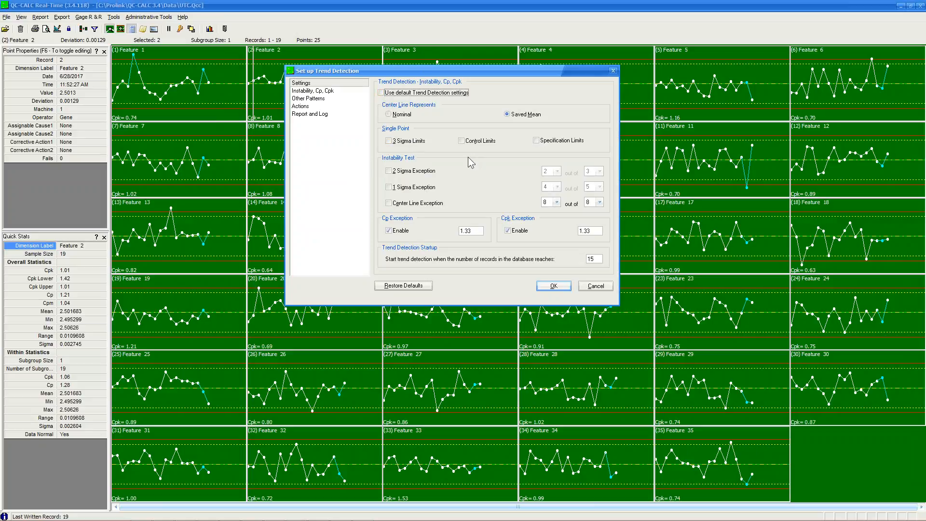
click(390, 231)
click(512, 231)
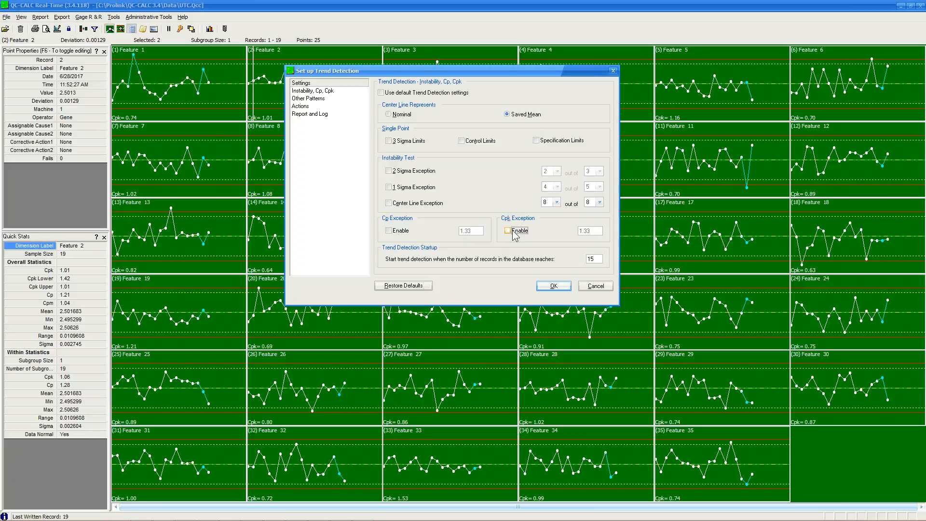
click(309, 98)
click(390, 177)
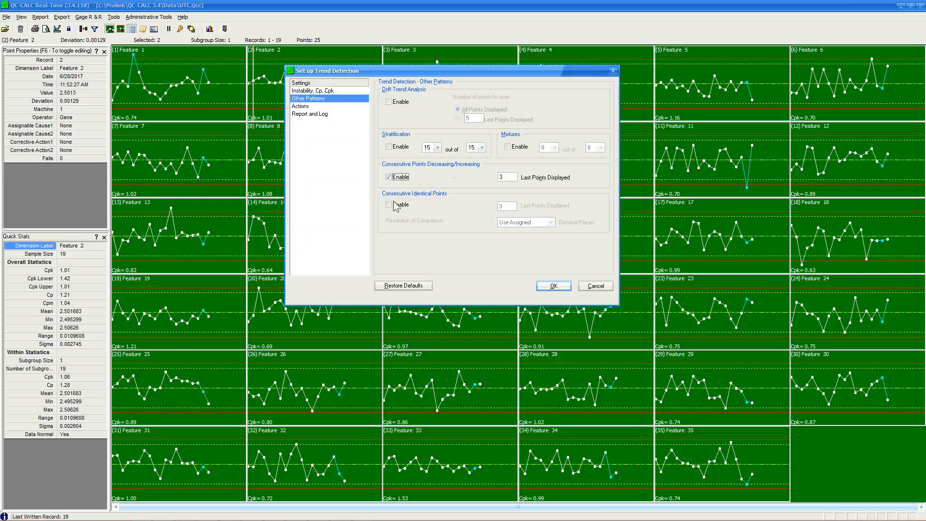
click(552, 286)
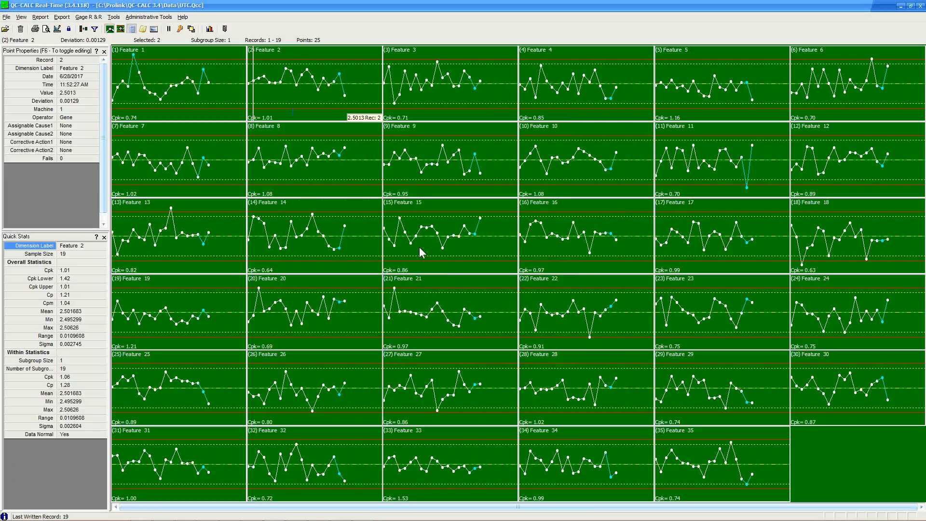
click(112, 18)
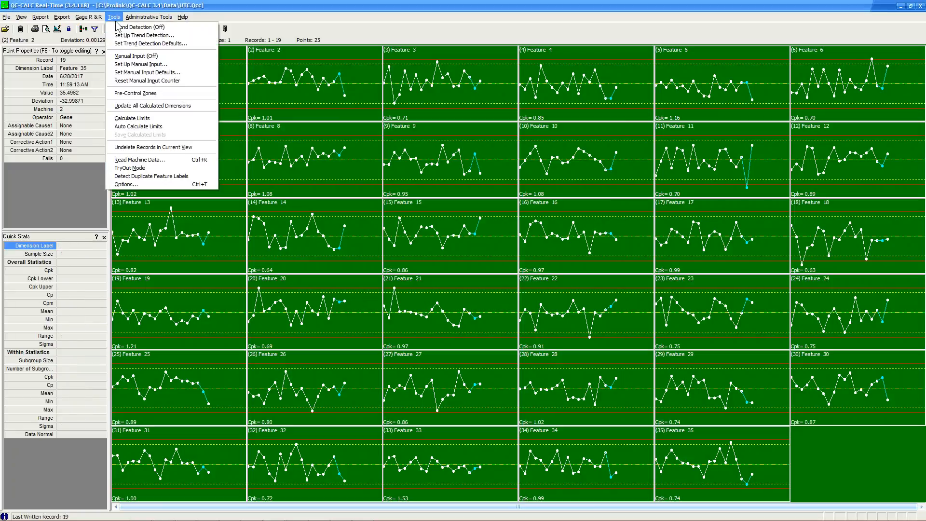
Turn trend detection on, check Feature 14's record 10, then turn it off again.
click(119, 26)
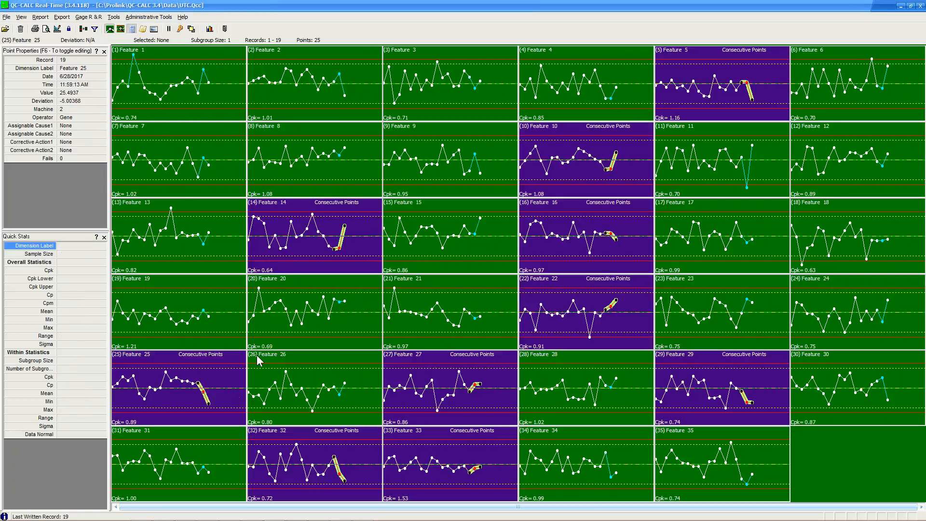
click(297, 261)
click(110, 18)
click(121, 32)
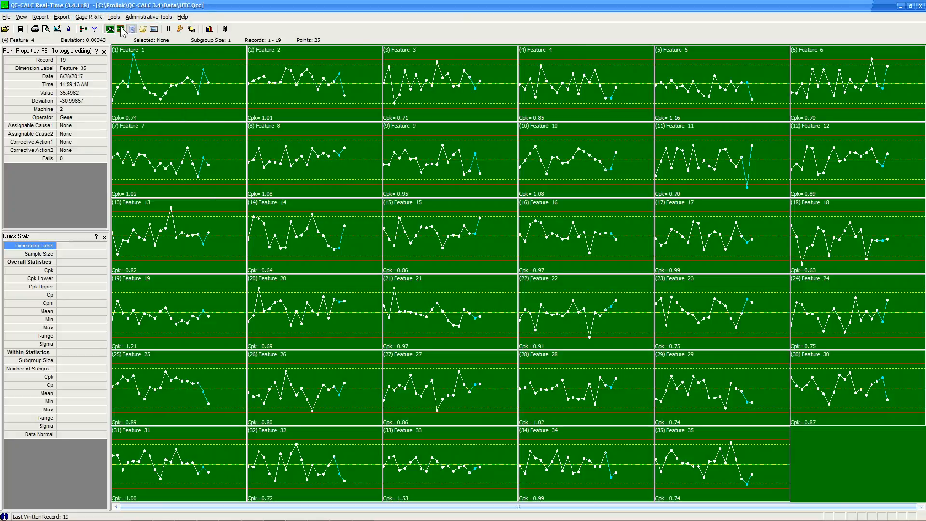
Show pre-control zones and enlarge the Feature 2 chart to full size.
click(114, 17)
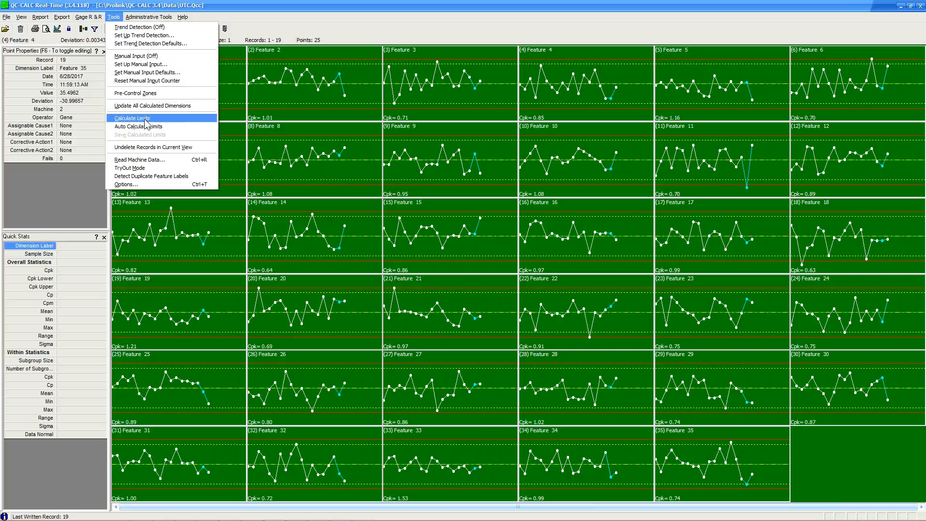
click(146, 95)
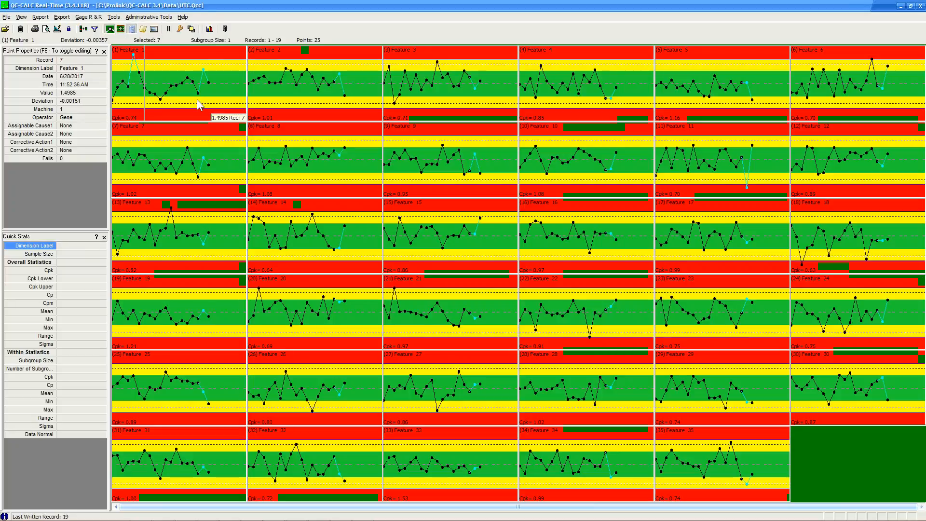
double_click(315, 94)
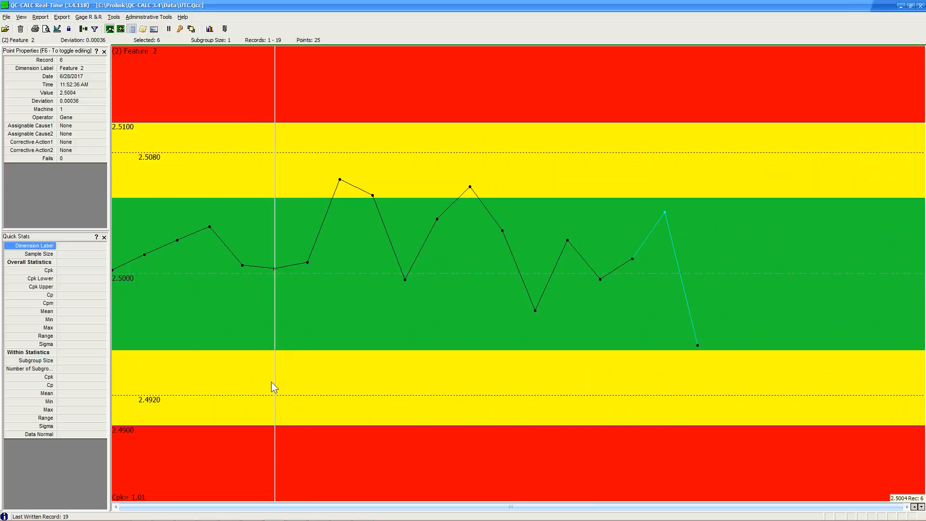
Return to the full chart grid and turn off pre-control zones.
double_click(388, 226)
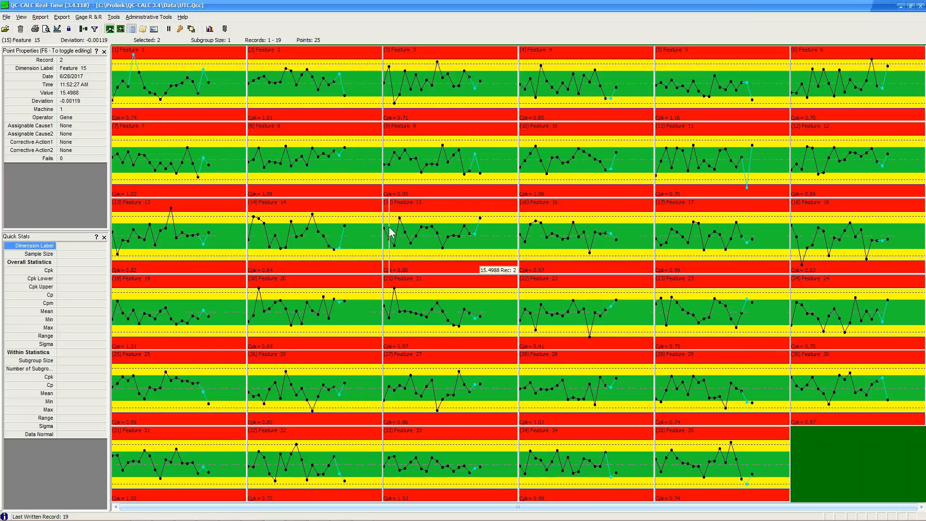
click(114, 17)
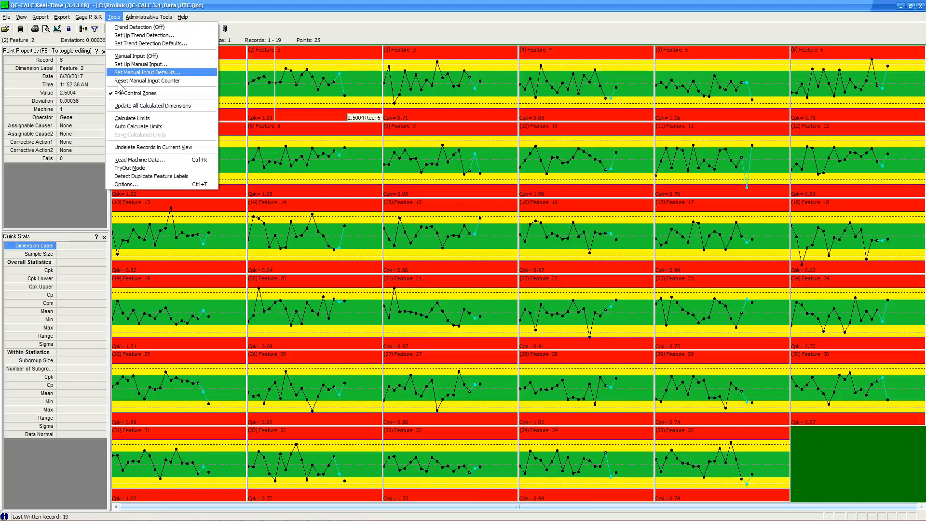
click(122, 93)
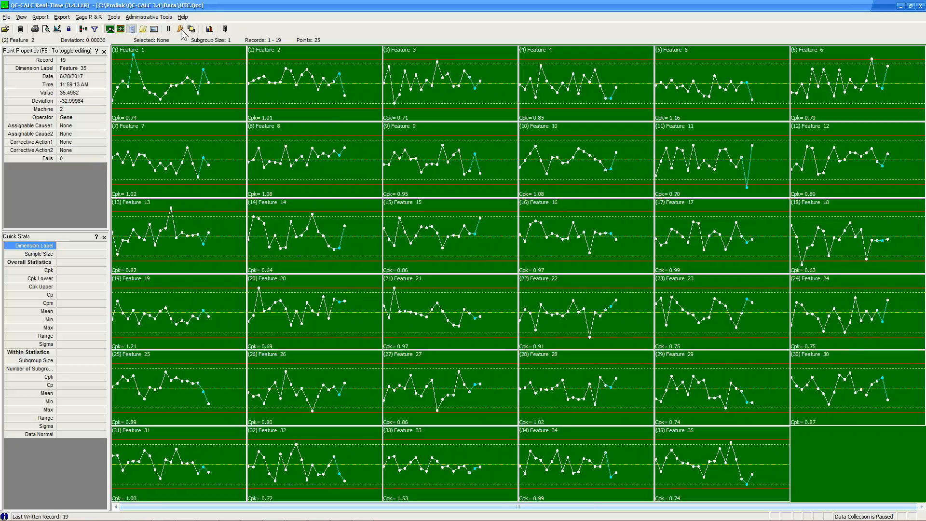
Show the 1, 2 and 3 Sigma zones shaded as colours in the plot options.
click(181, 30)
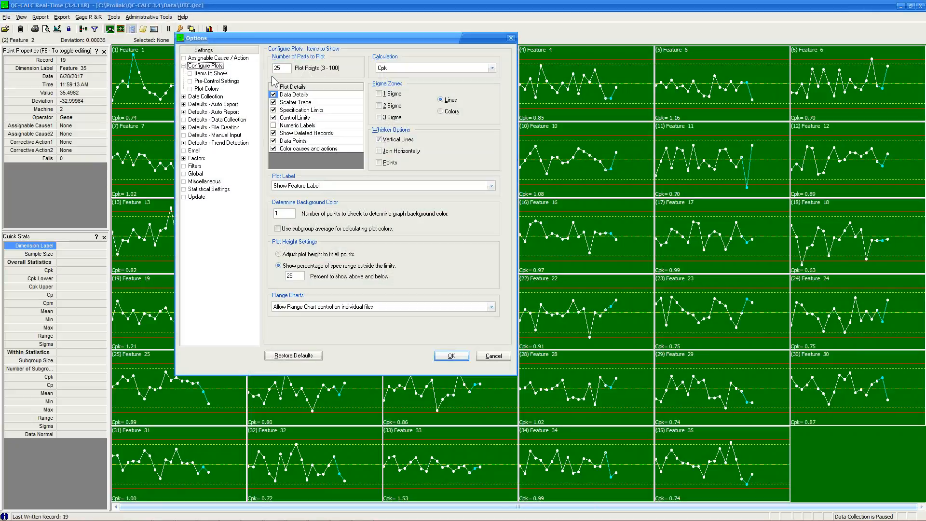
click(379, 93)
click(378, 105)
click(379, 117)
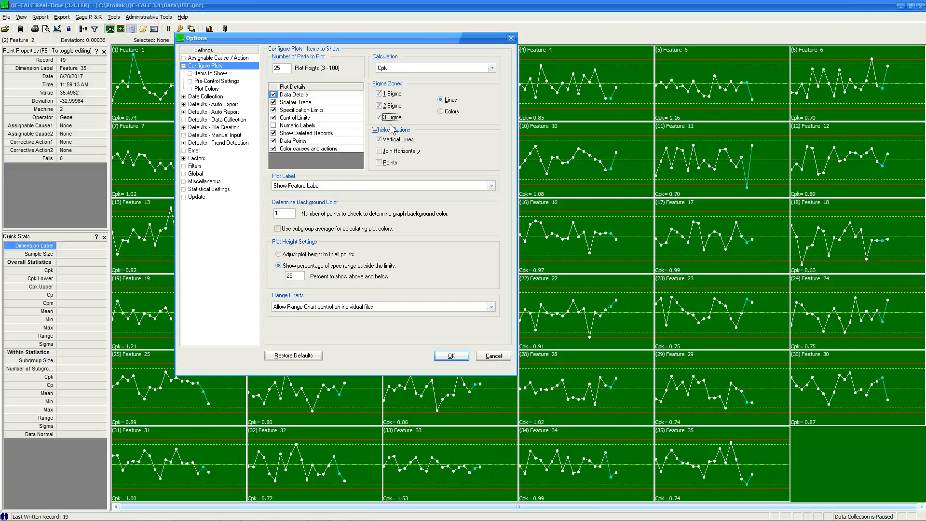
click(441, 112)
click(458, 356)
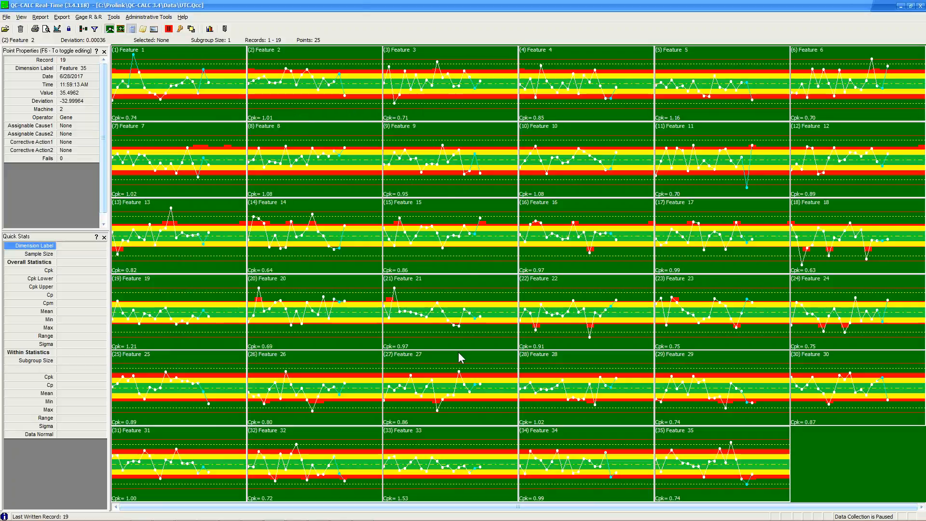
Review Feature 2's enlarged chart, then toggle the 2 Sigma zone and apply the plot settings.
double_click(323, 84)
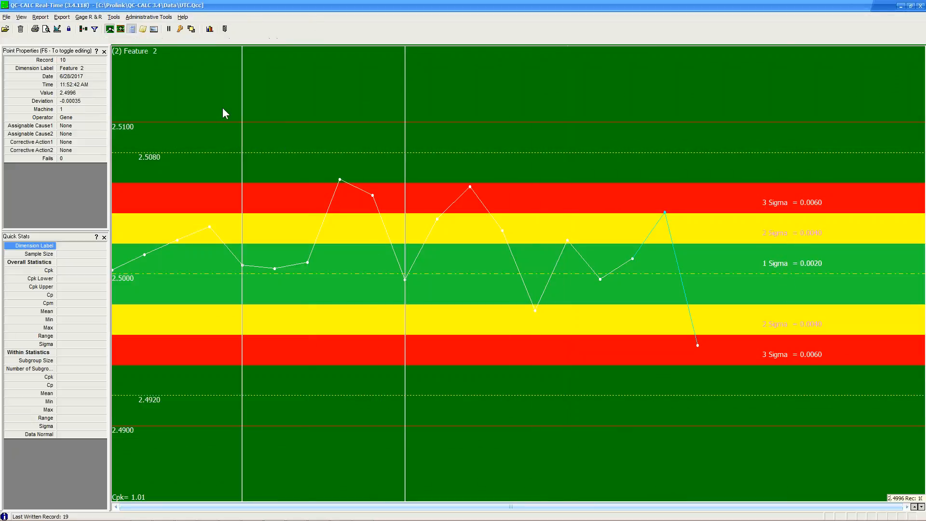
double_click(233, 101)
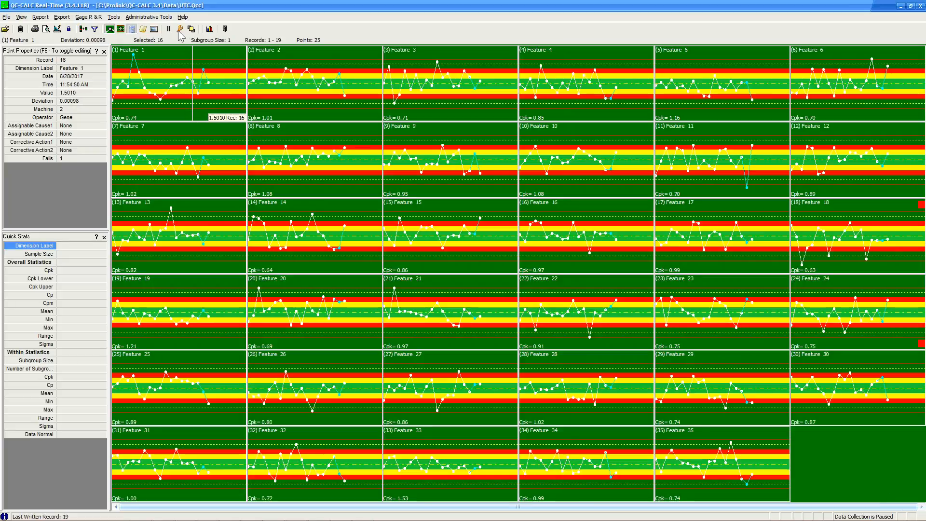
click(180, 30)
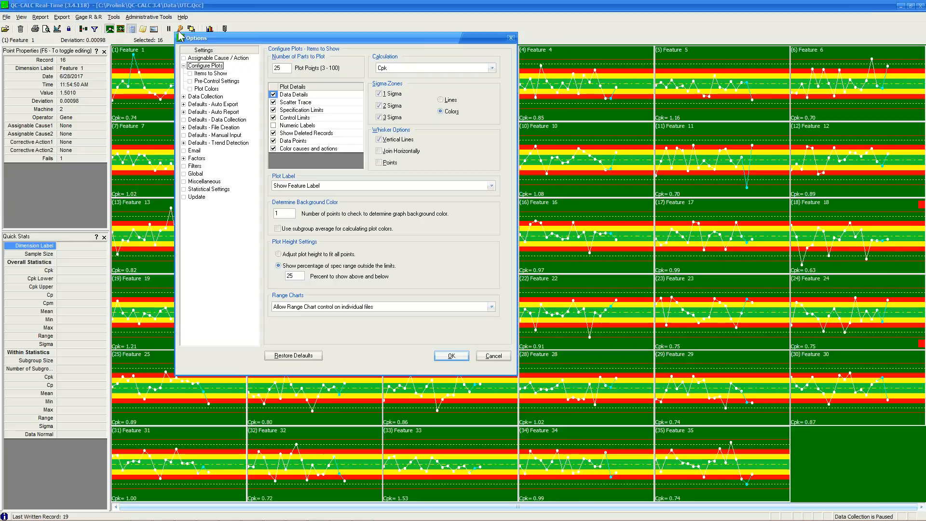
click(379, 105)
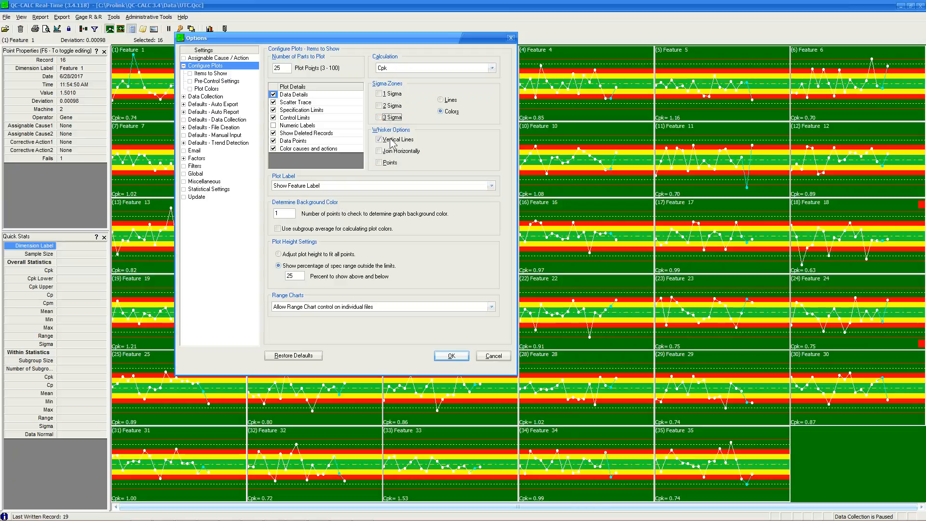
click(451, 355)
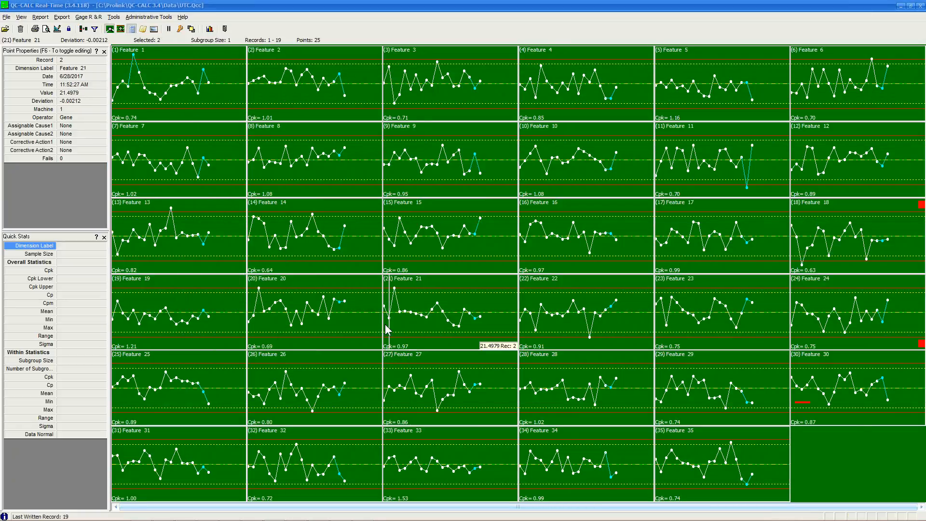
Enter the administrator password and make Production the current user group.
click(148, 18)
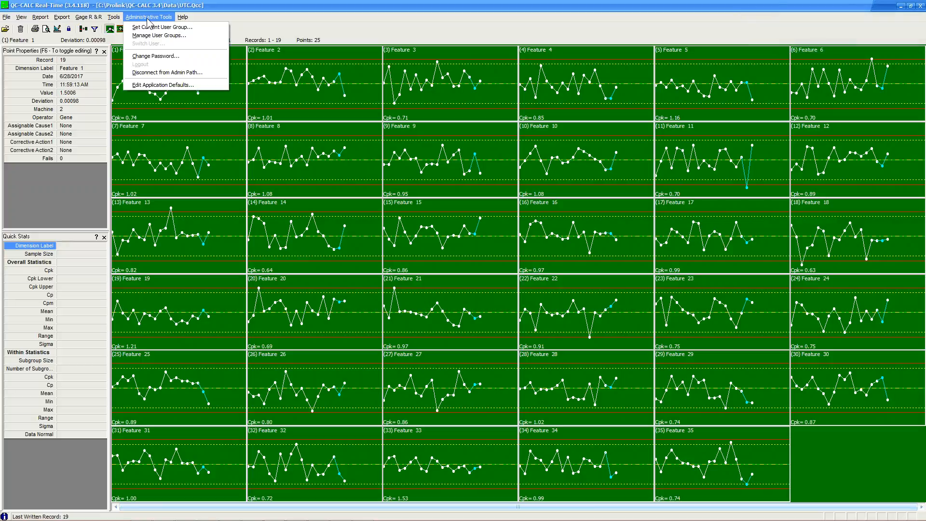
click(194, 29)
text(*)
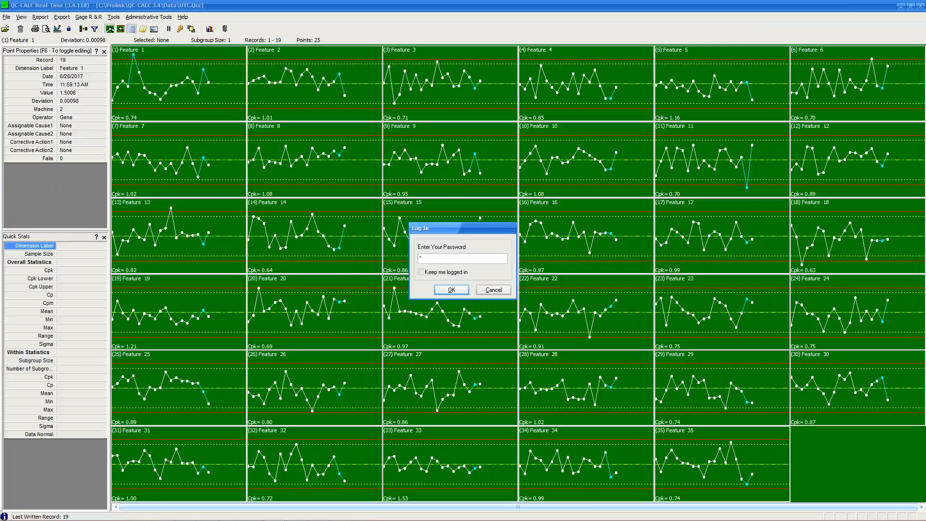
key(Return)
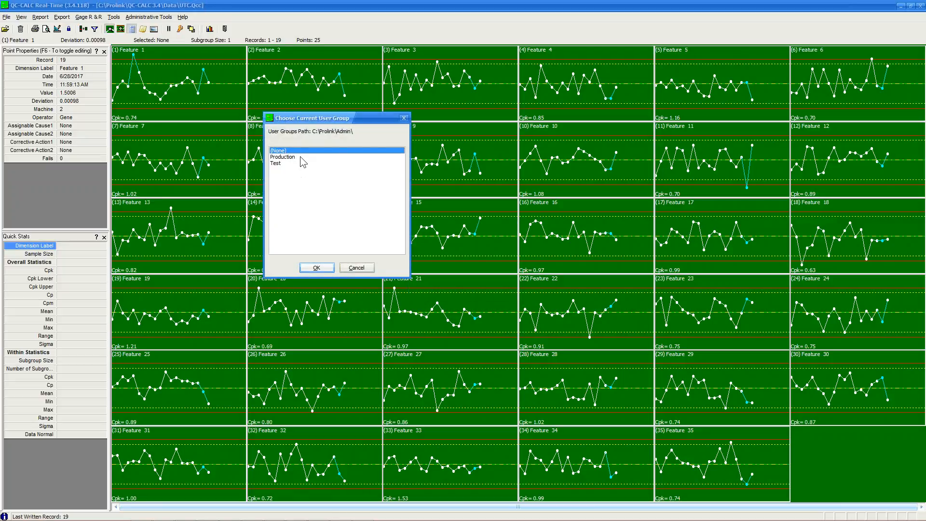
click(300, 157)
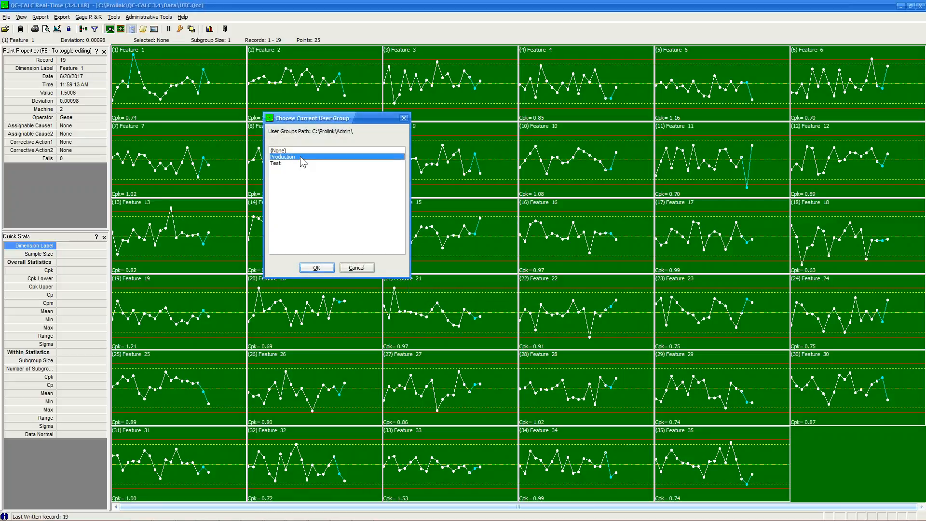
click(316, 269)
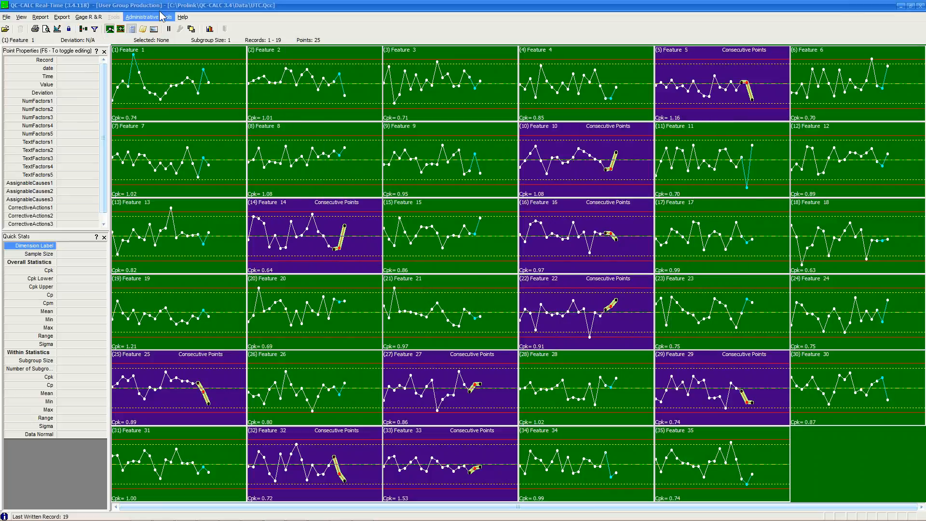
right_click(193, 86)
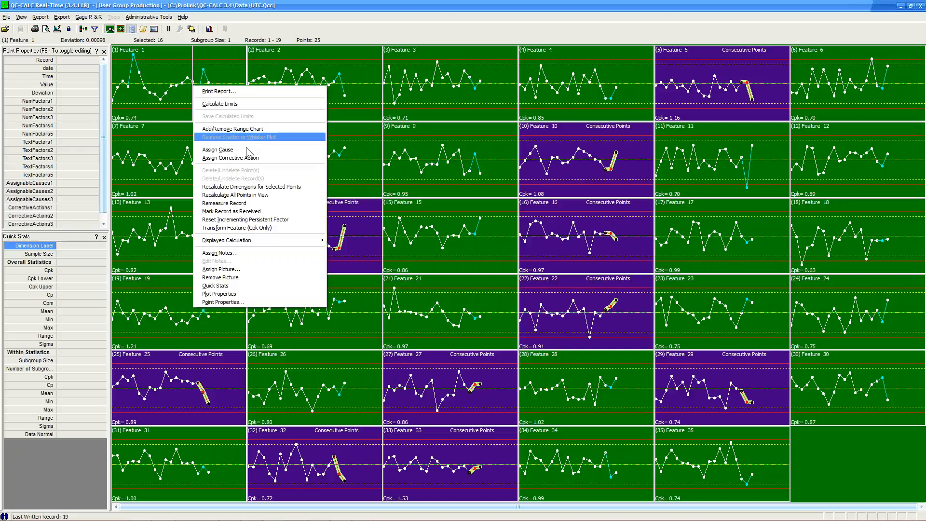
click(296, 6)
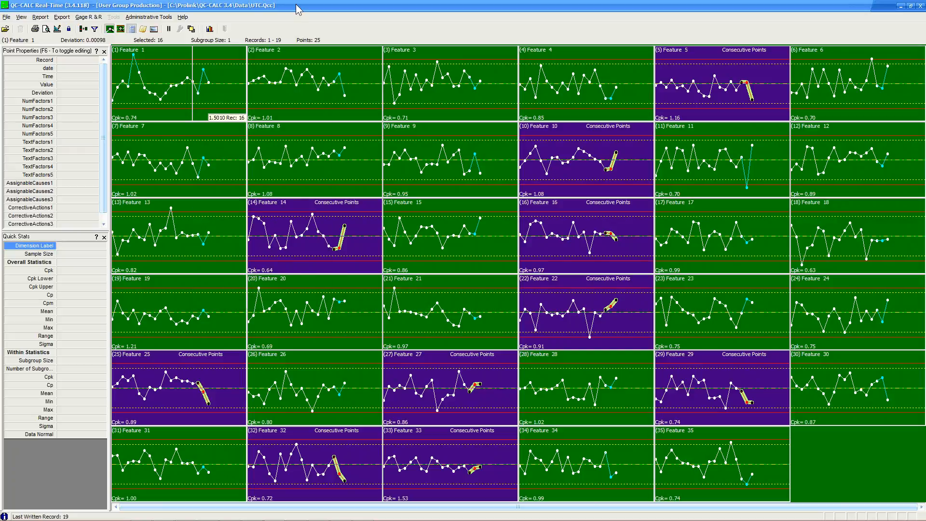
click(7, 17)
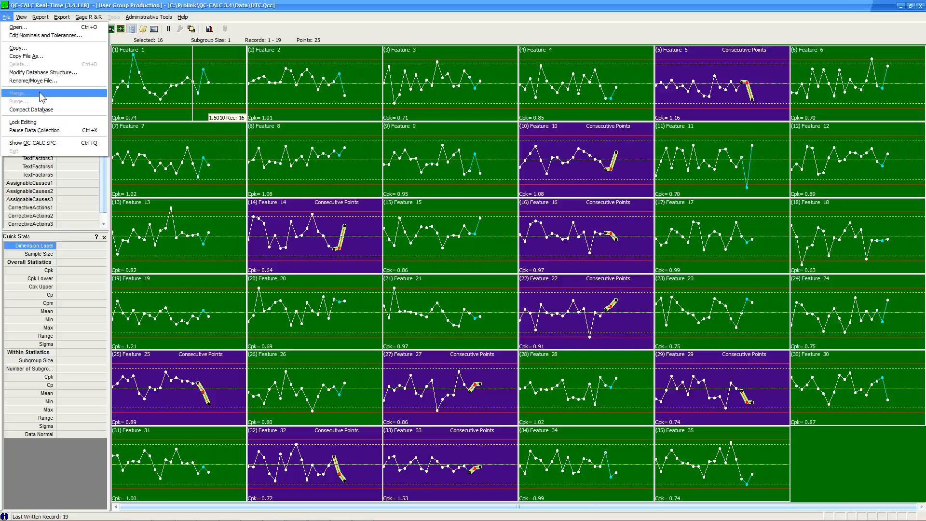
click(325, 3)
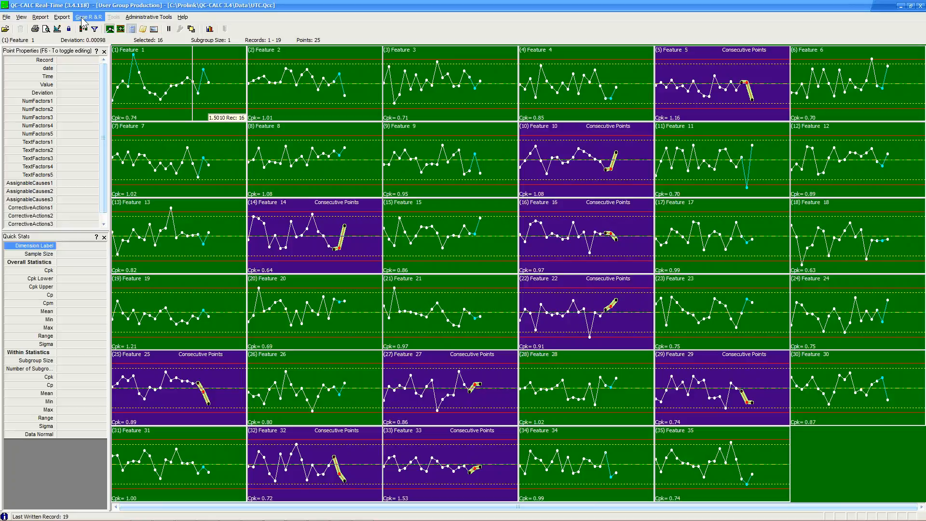
Enter the administrator password and leave the Production user group.
click(148, 17)
click(156, 32)
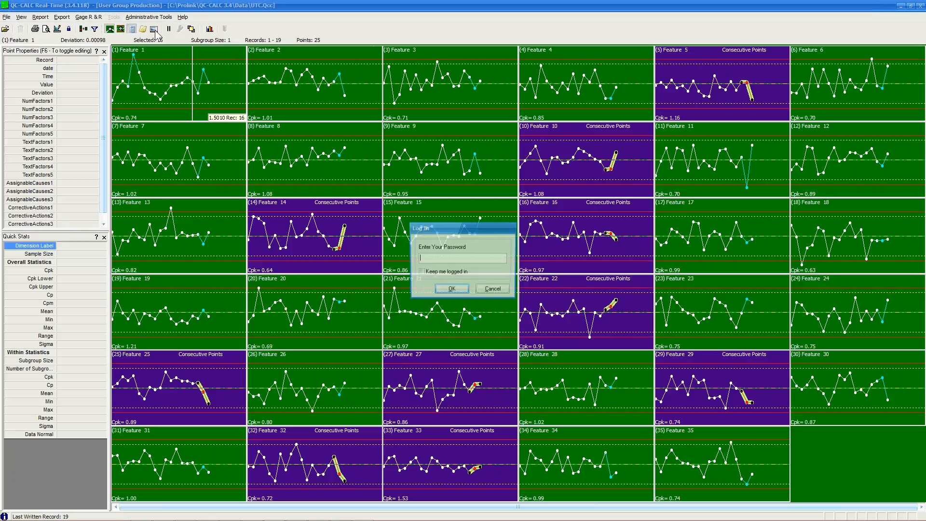
text(a)
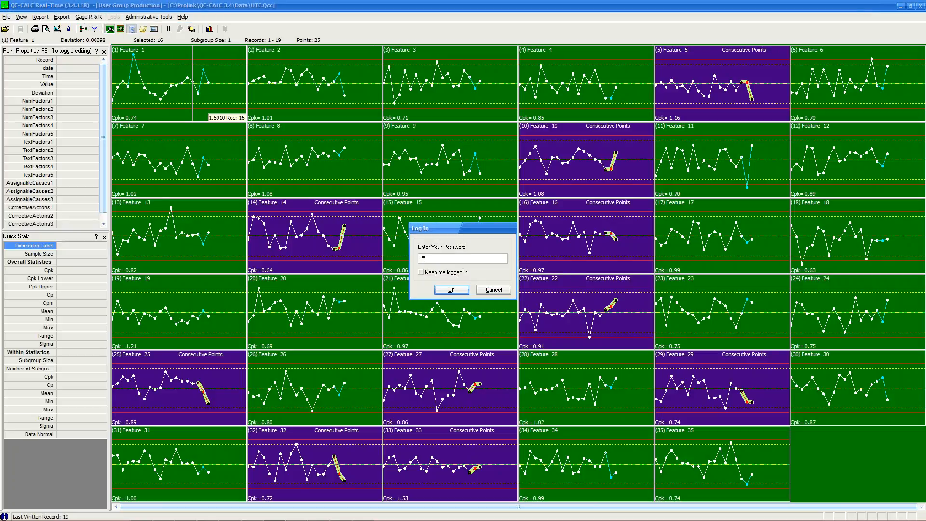
key(Return)
click(330, 266)
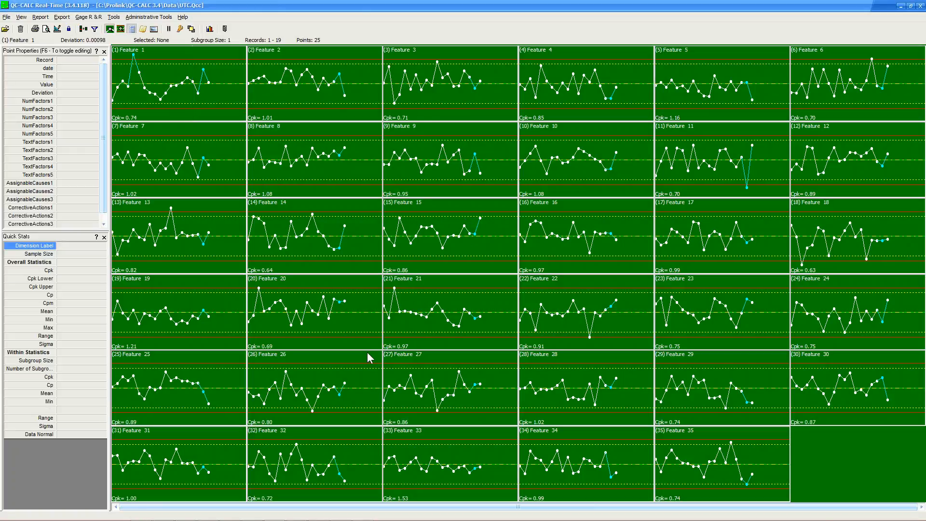
Inspect Feature 13 and 25 points, hide Quick Stats and Plot Properties, and open the dimension filter list.
click(117, 30)
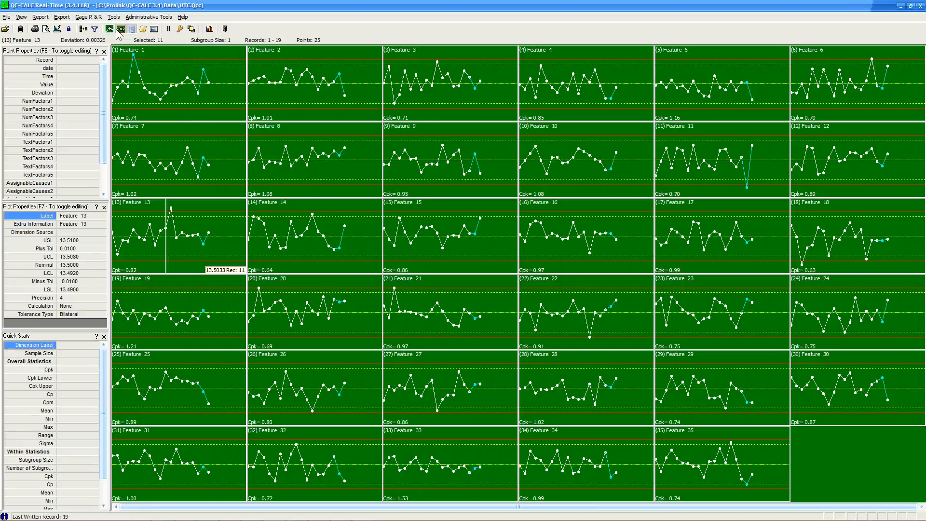
click(111, 30)
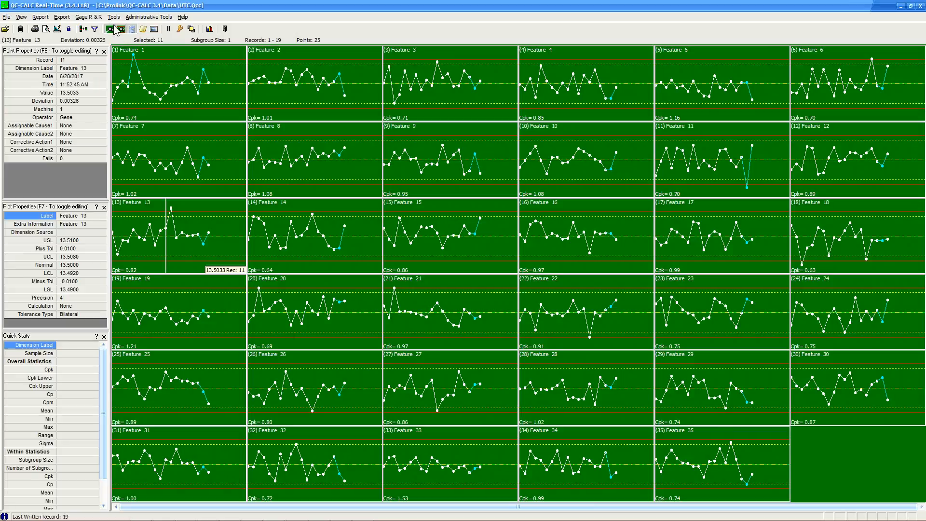
click(122, 376)
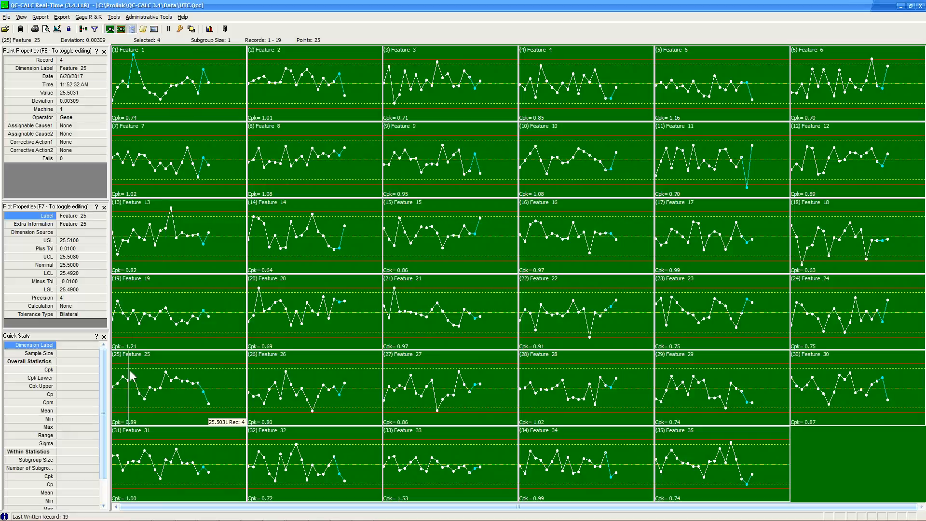
click(104, 336)
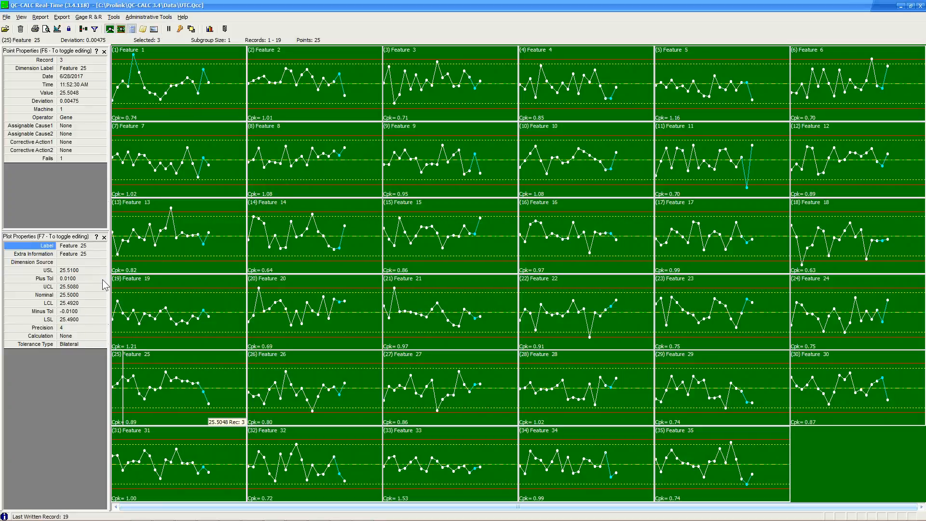
click(103, 237)
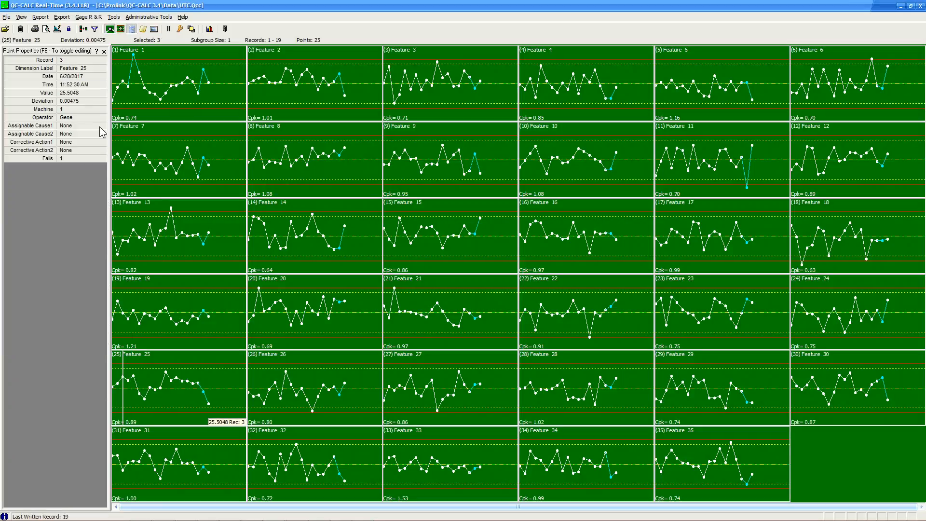
click(83, 29)
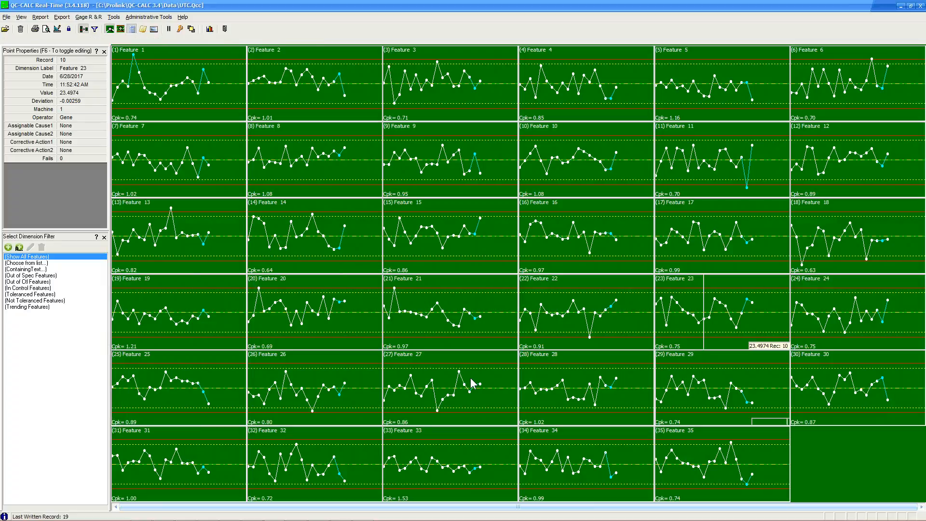
Start a feature-list filter and clear all features from Selected Dimensions.
click(29, 262)
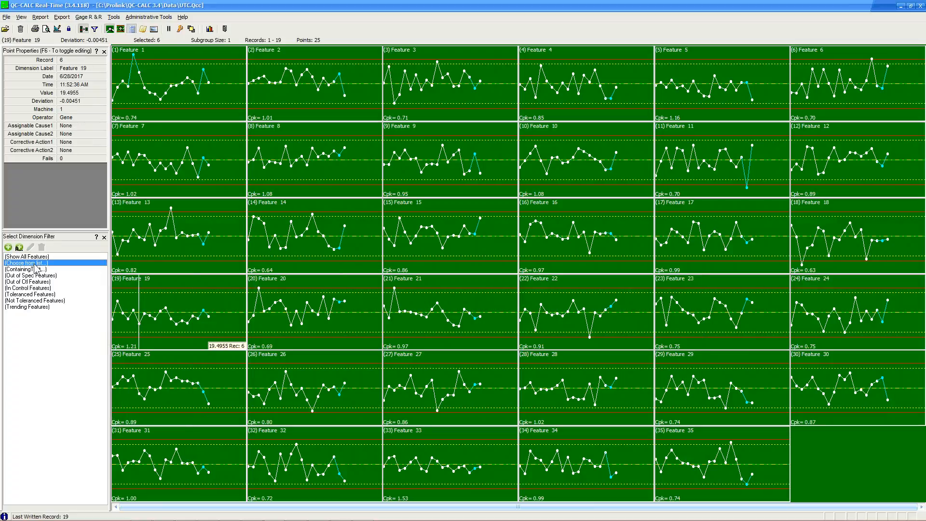
click(290, 232)
click(252, 188)
drag(219, 203, 217, 145)
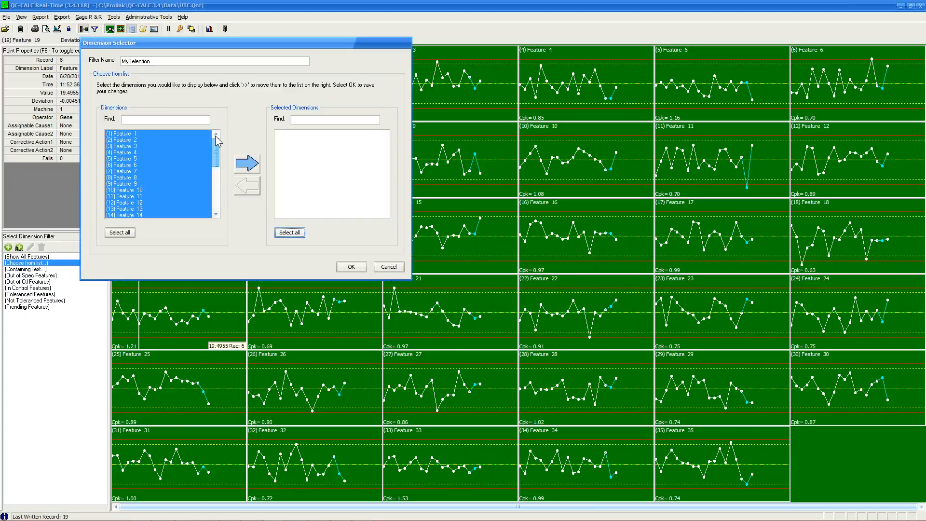
Save Features 1, 3, 6, 9, 12 and 14 as MySelection, then apply Out of Spec Features.
click(185, 135)
ctrl+click(140, 146)
ctrl+click(141, 165)
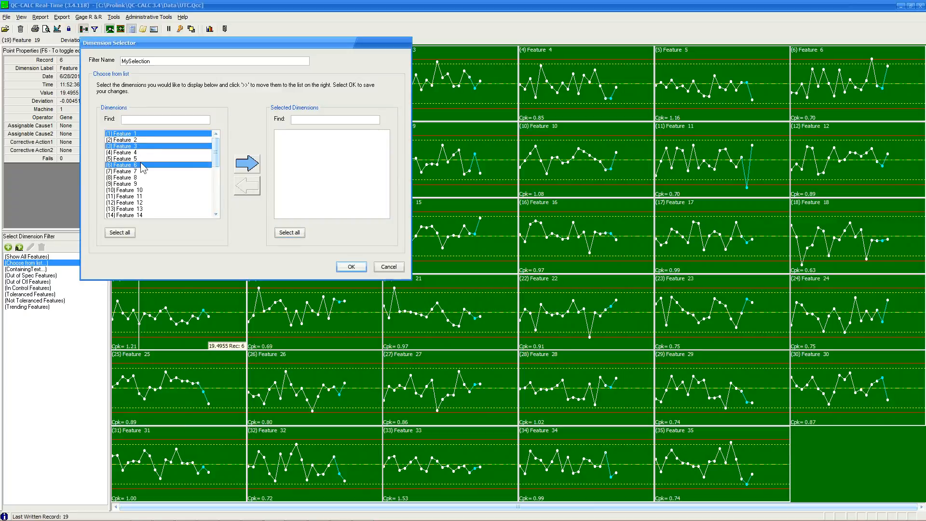
ctrl+click(144, 184)
ctrl+click(143, 203)
ctrl+click(145, 215)
click(247, 163)
click(351, 266)
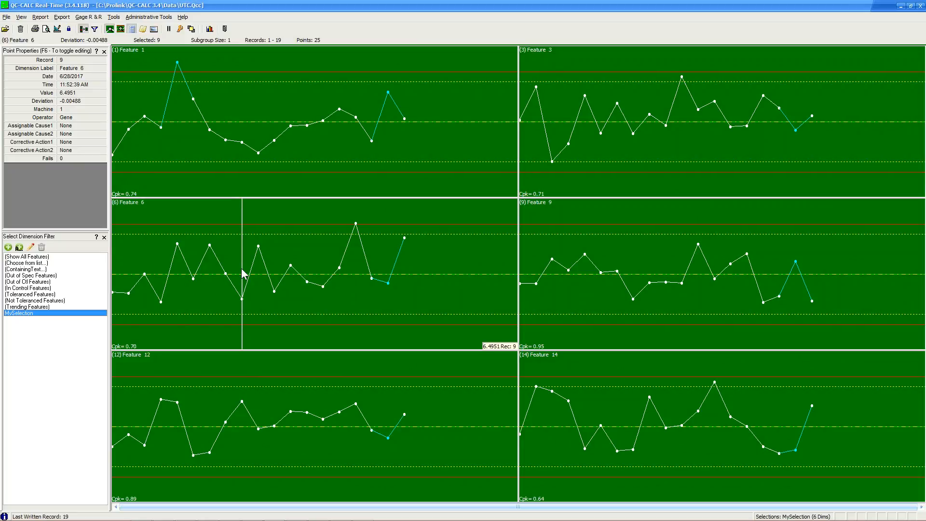
click(23, 276)
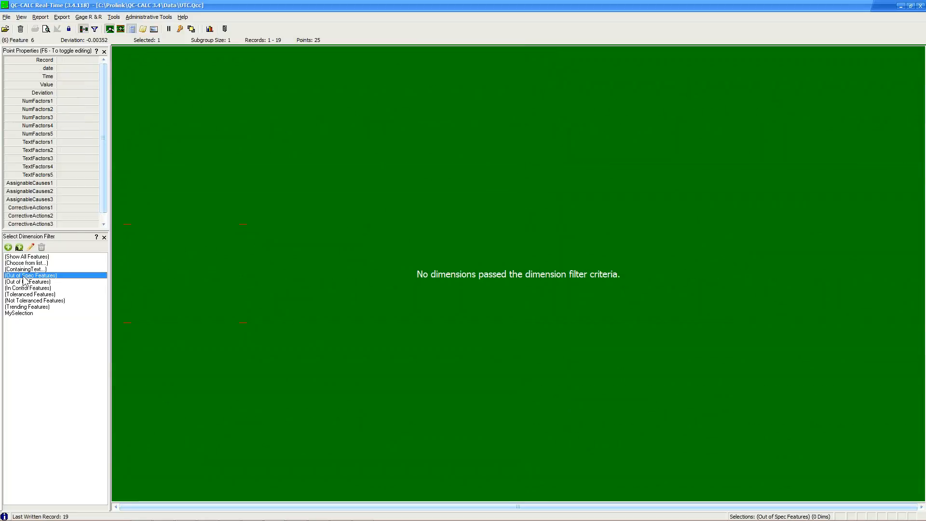
Apply Out of Ctl Features, restore the MySelection charts, and begin a Containing Text filter.
click(24, 281)
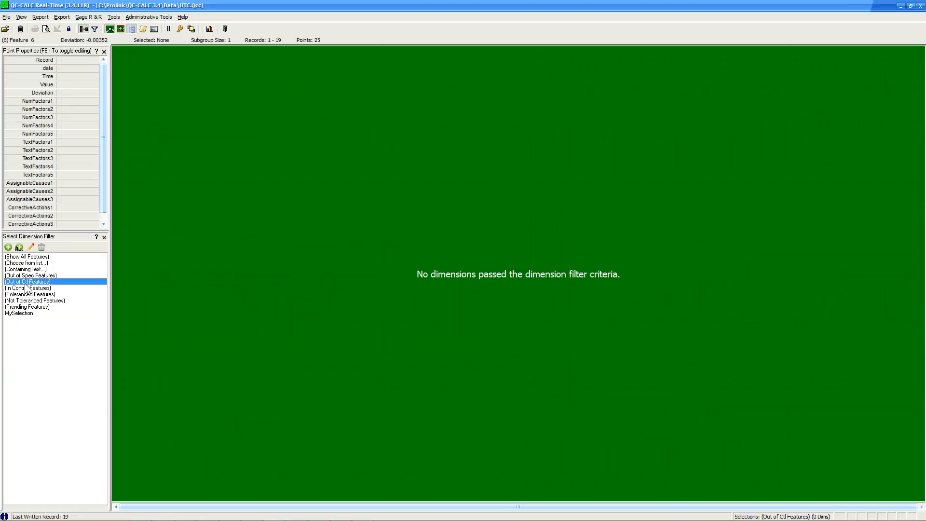
click(26, 263)
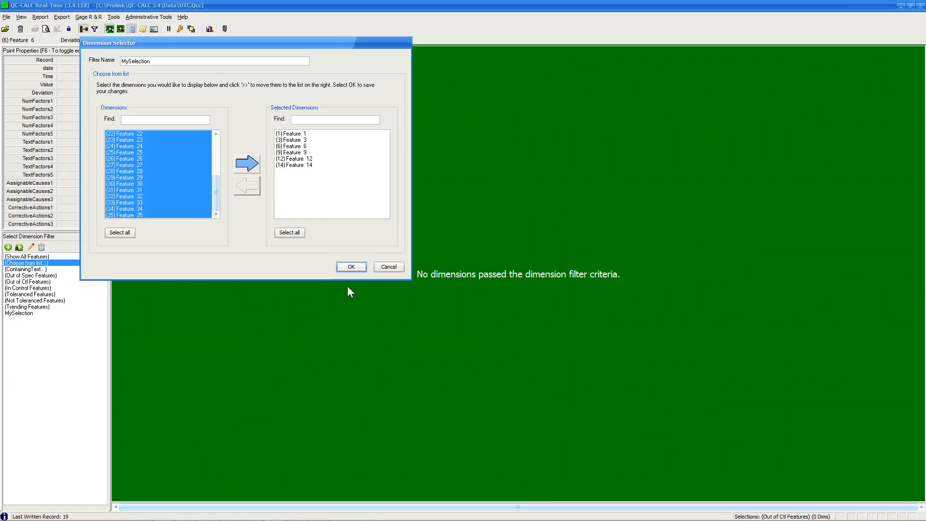
click(388, 266)
click(46, 269)
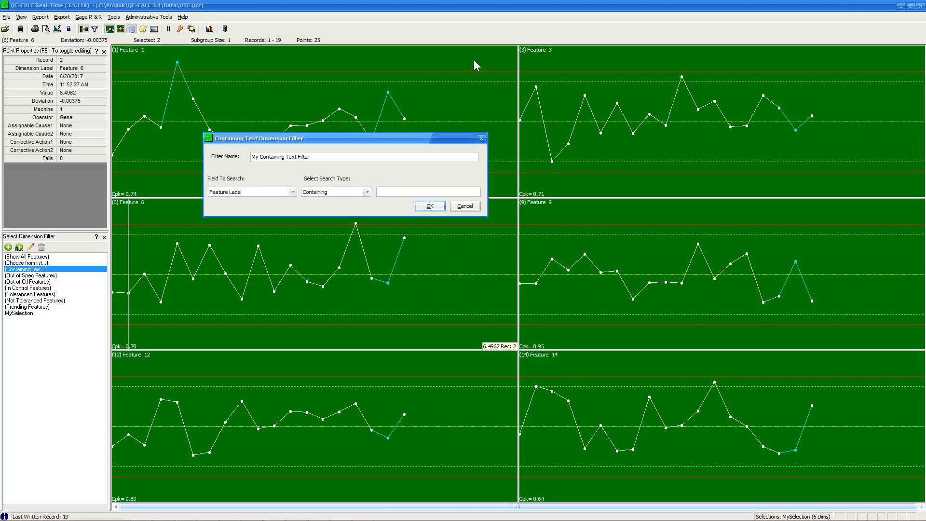
Save a Containing Text filter matching labels with '3', then show all features again.
click(387, 189)
text(3)
click(429, 206)
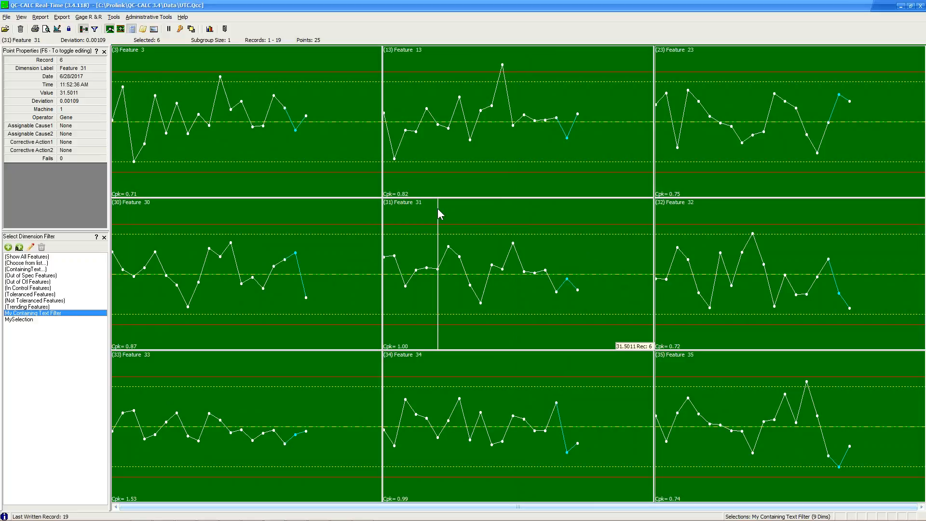
click(28, 258)
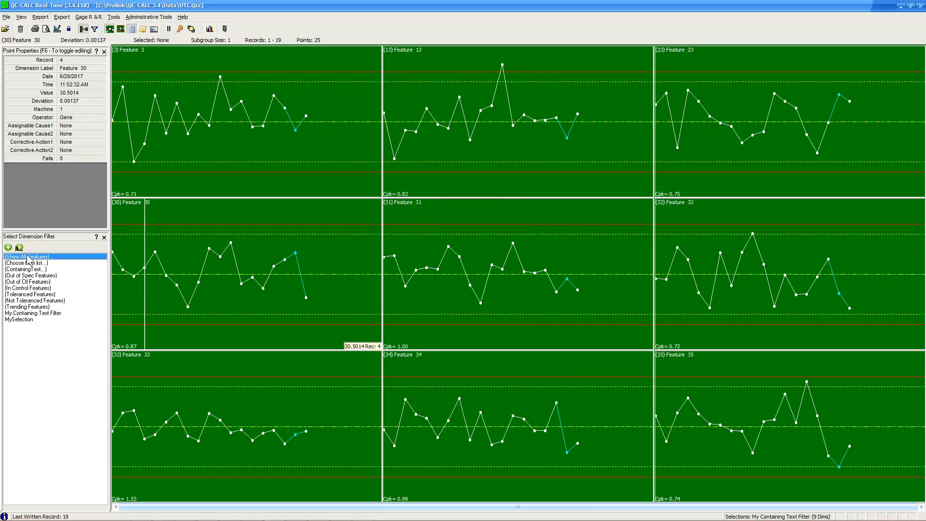
Filter the feature charts to Machine # 2 records, then show all 19 records again.
click(104, 237)
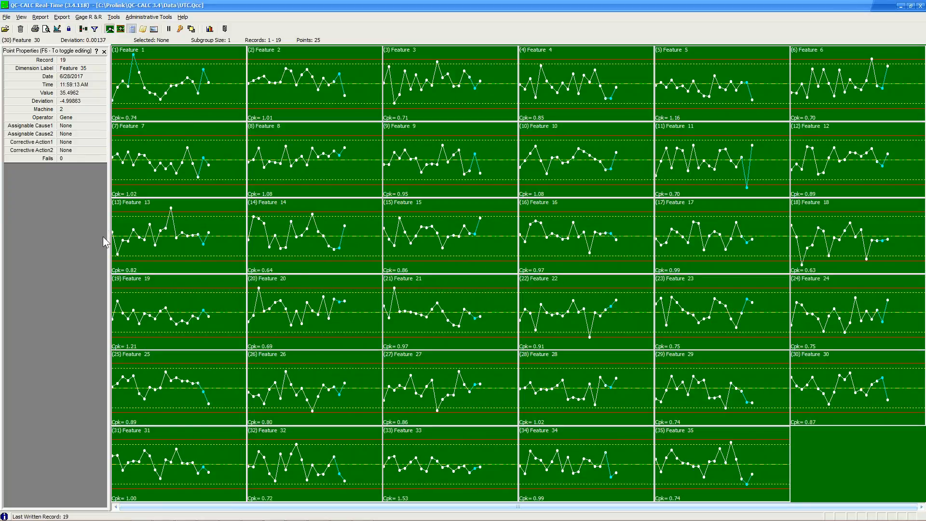
click(96, 29)
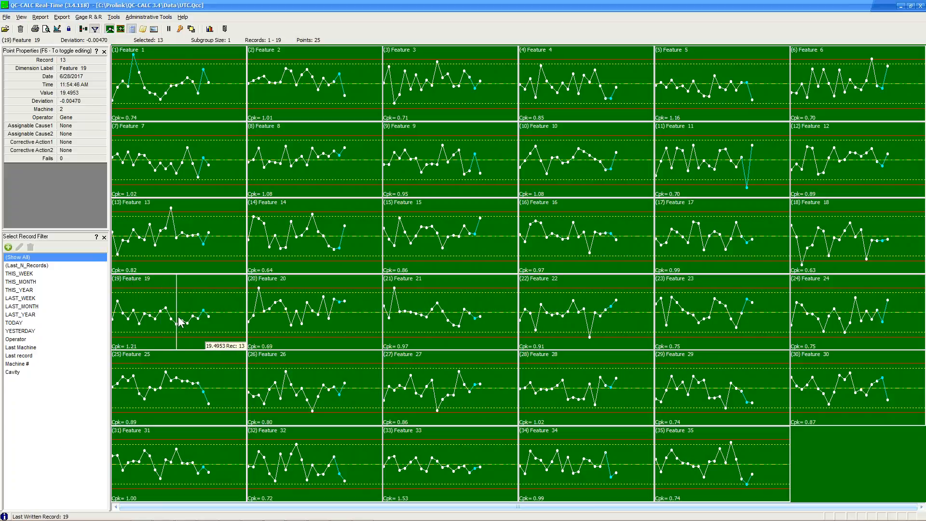
double_click(16, 364)
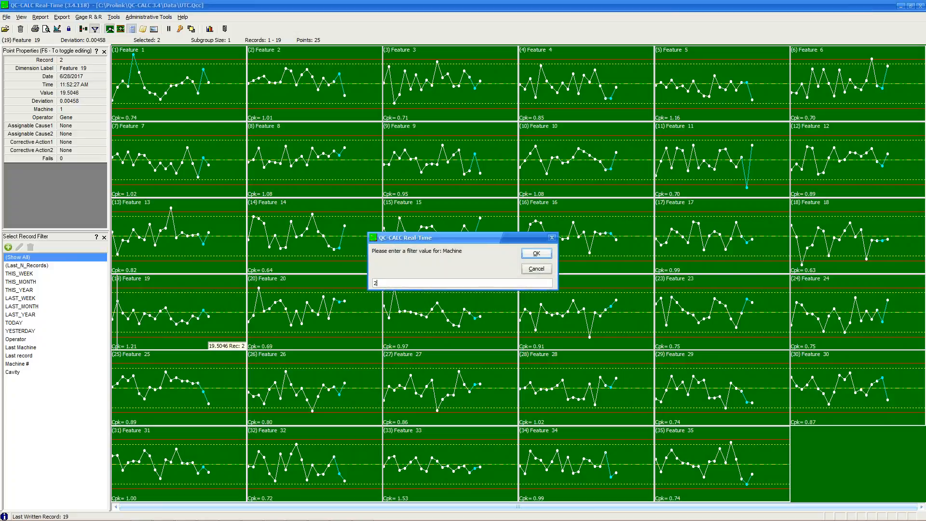
click(536, 254)
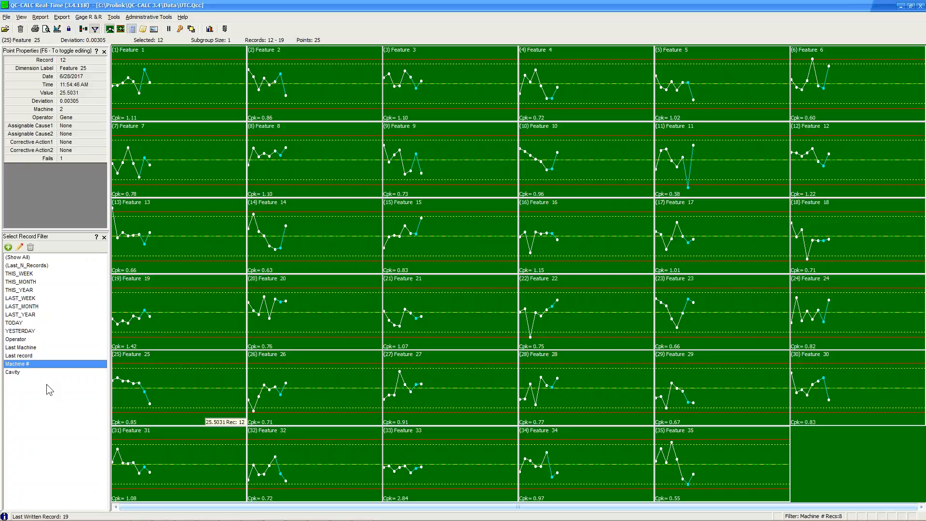
click(15, 259)
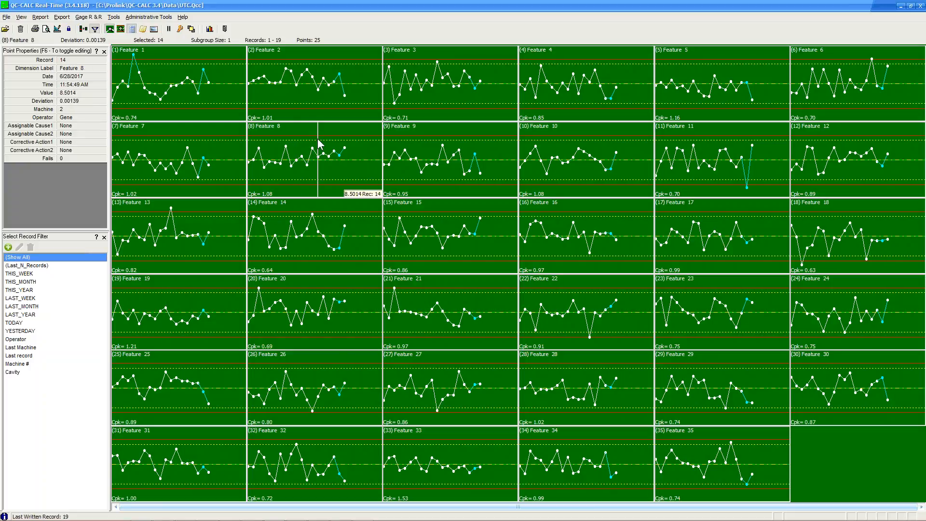
click(270, 118)
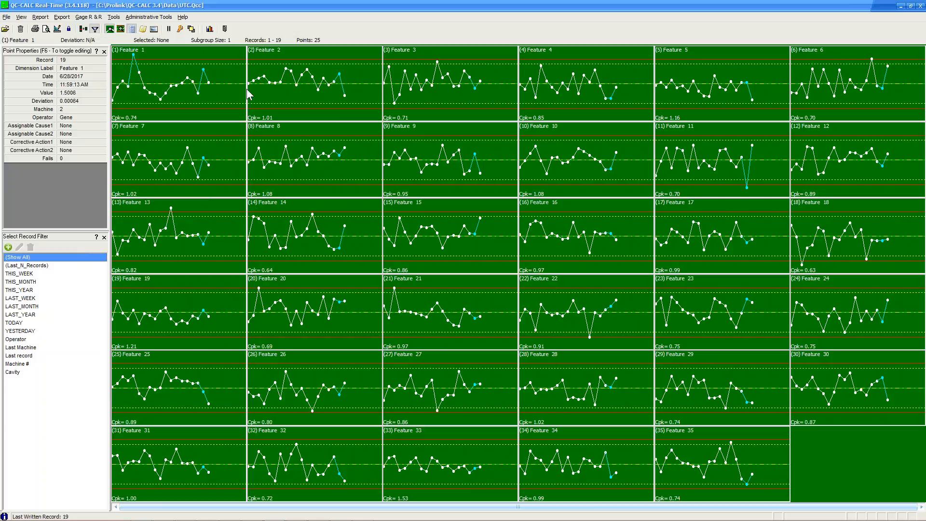
Close the Select Record Filter list, leaving the 35 feature charts for records 1–19.
click(104, 238)
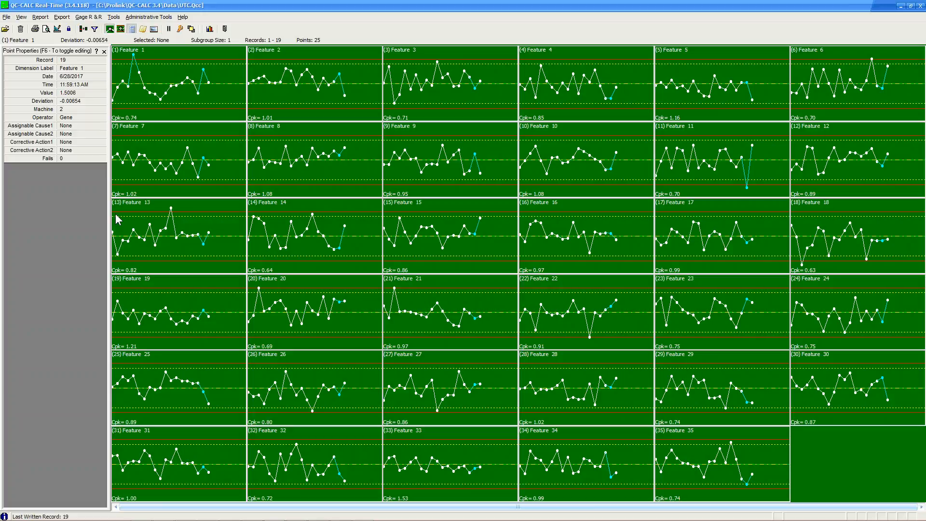
click(121, 29)
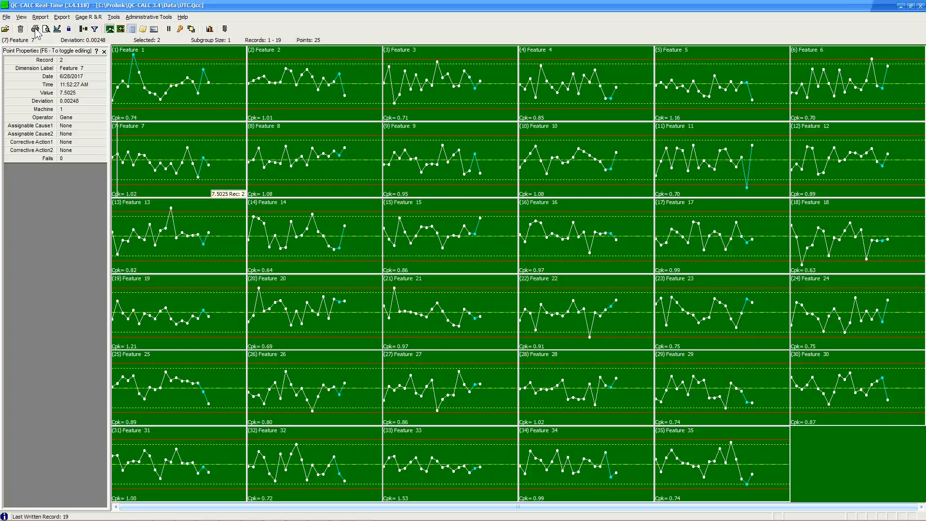
Open Sample.qcc and inspect readings on the X Hole Position and Chamfer Angle charts.
click(6, 31)
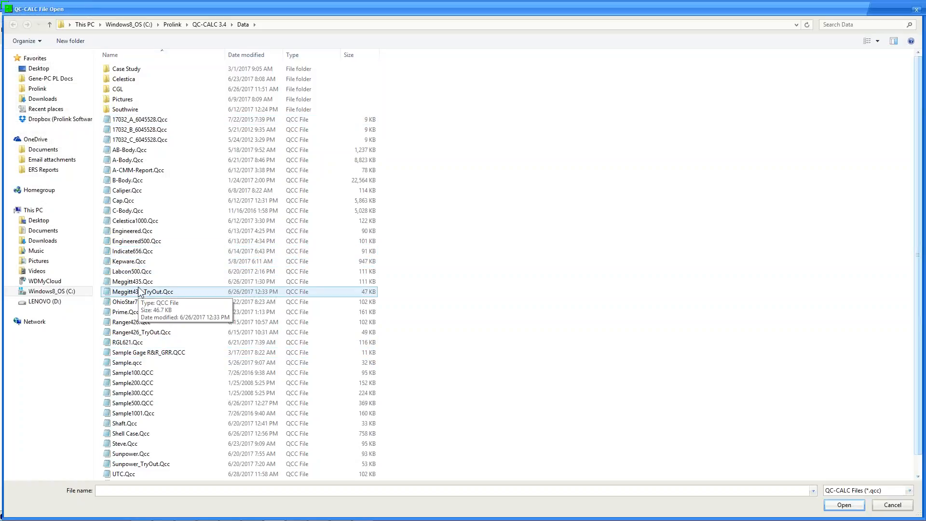
double_click(152, 360)
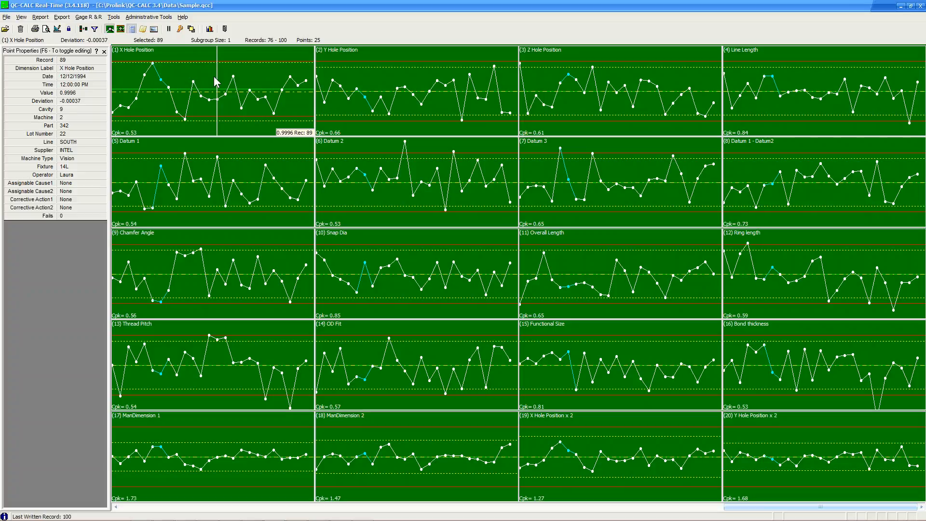
click(242, 61)
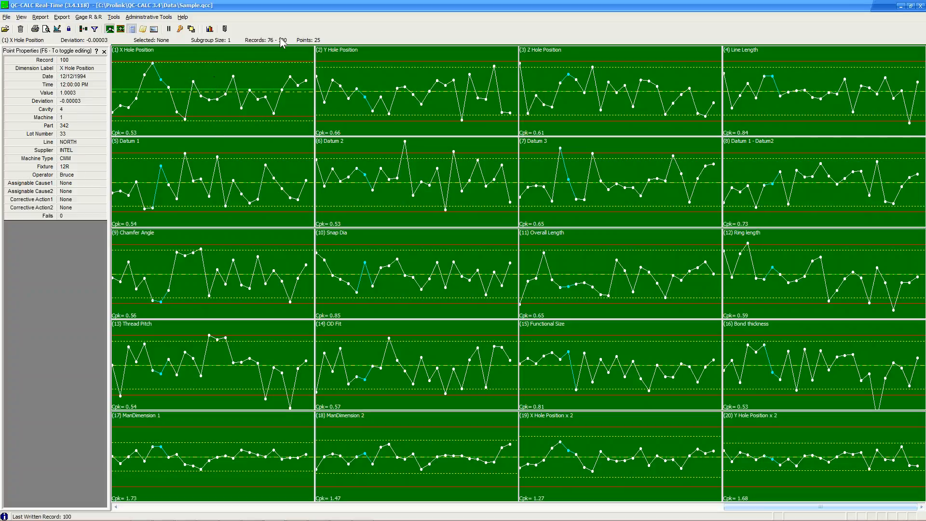
click(264, 283)
click(192, 235)
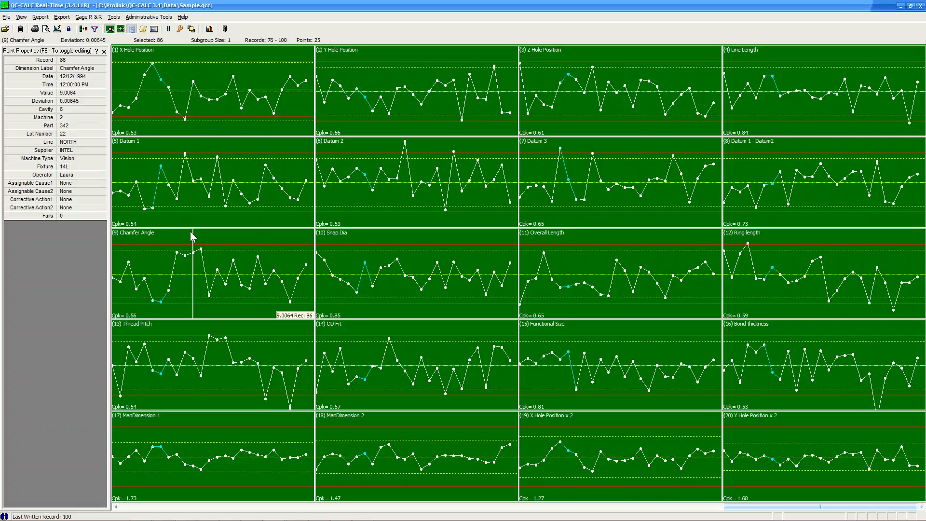
click(6, 32)
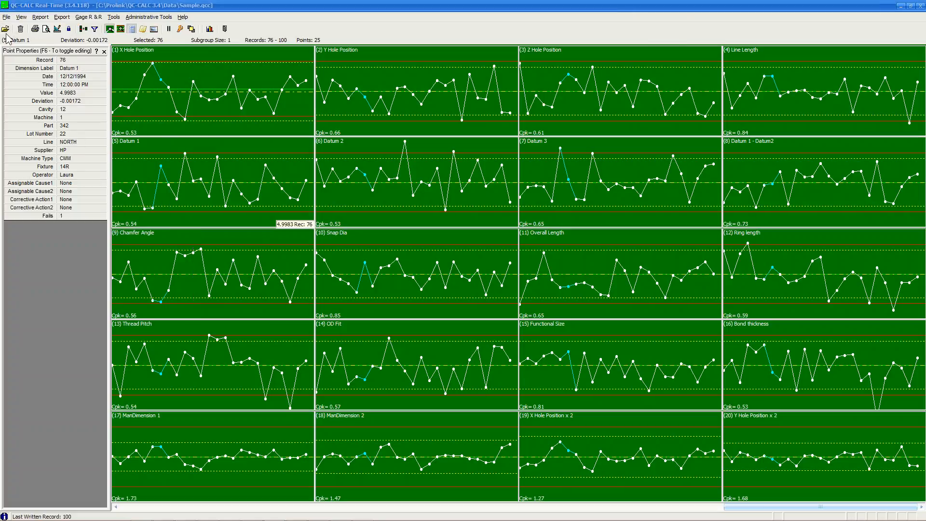
Open Sample200.QCC and enlarge, then restore, the dimension 45 chart.
click(160, 384)
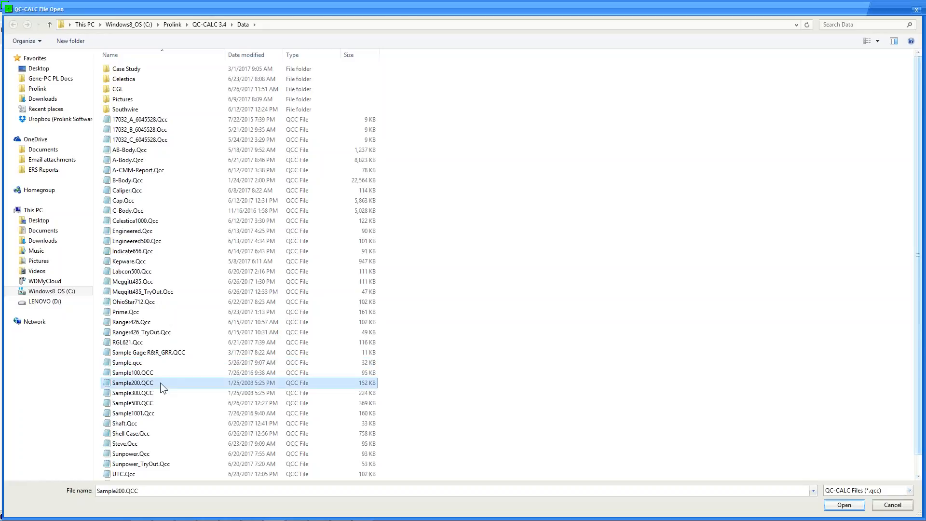
double_click(160, 382)
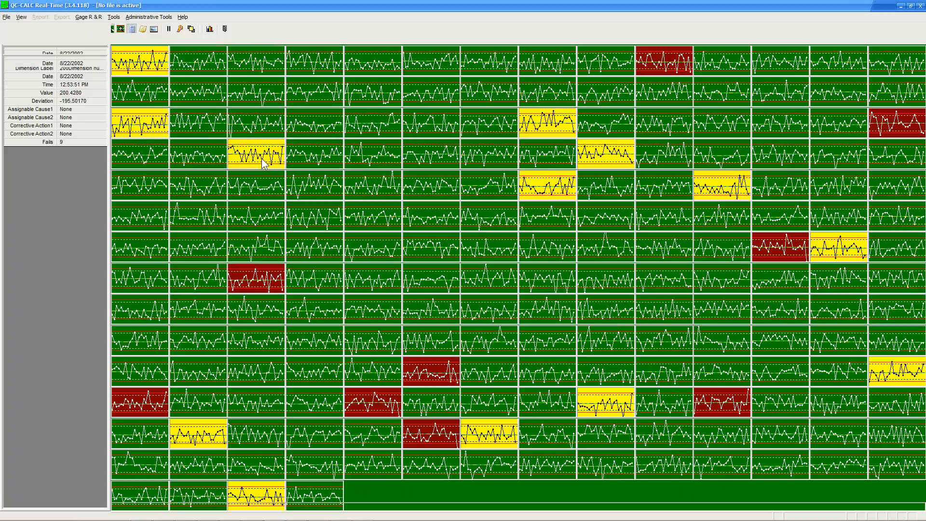
double_click(262, 160)
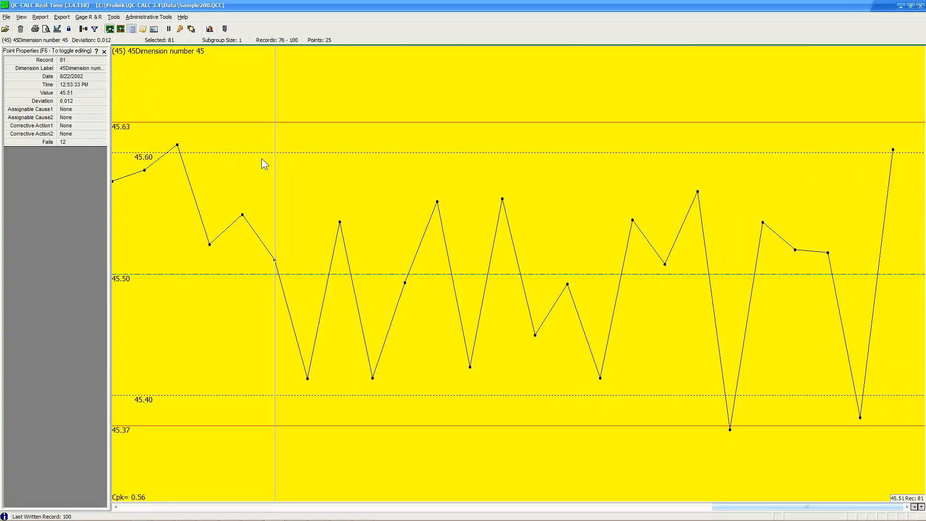
double_click(262, 160)
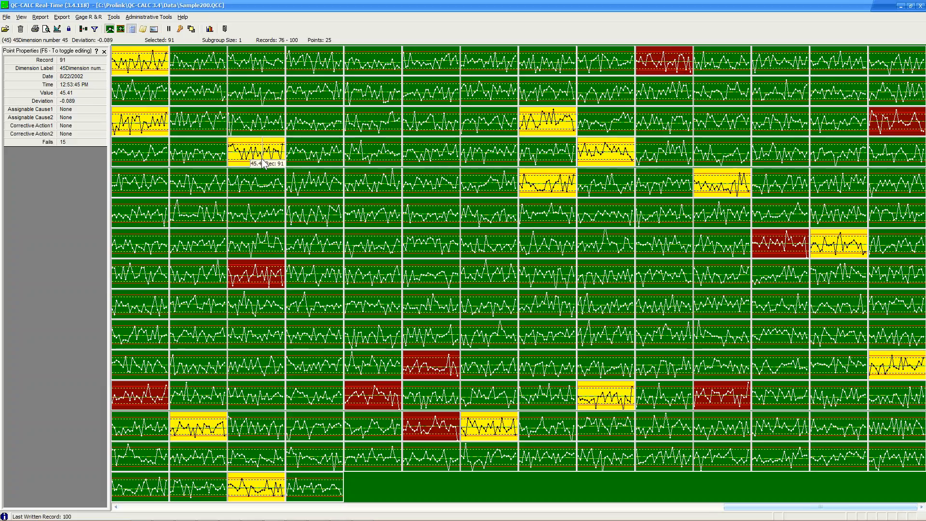
Inspect record 89 on dimension 70, record 76 on dimension 146, and record 83 on dimension 138.
click(898, 188)
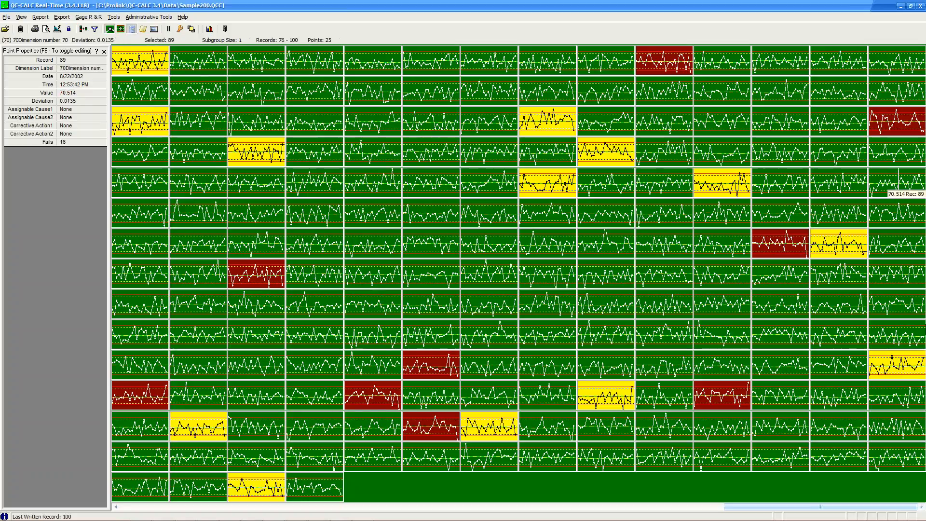
click(405, 380)
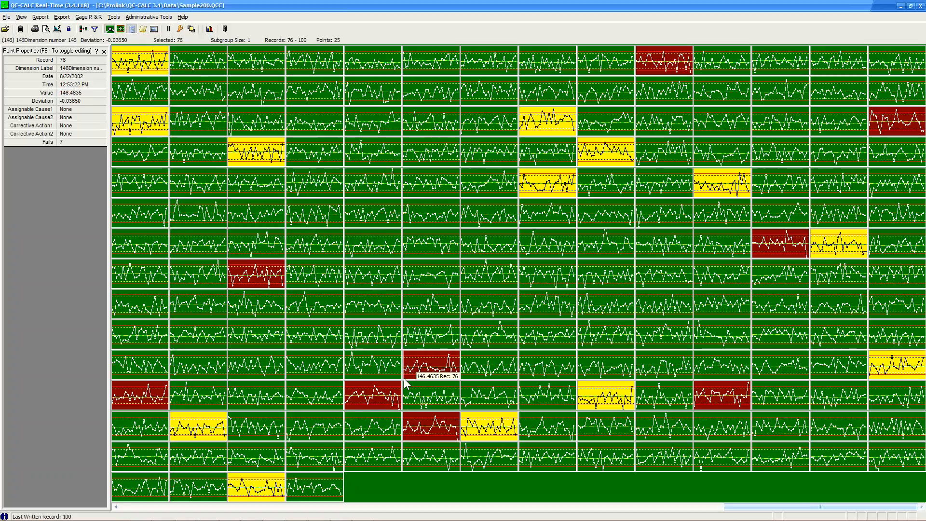
click(769, 345)
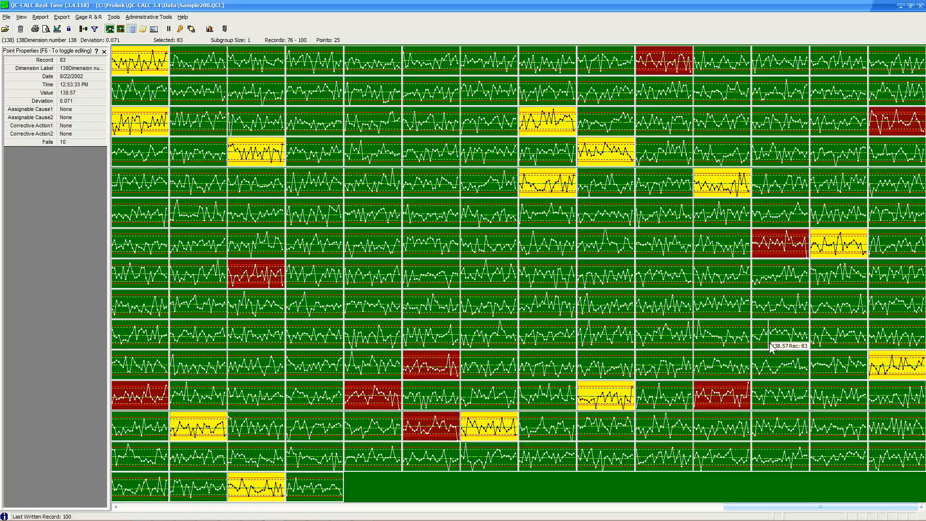
click(281, 278)
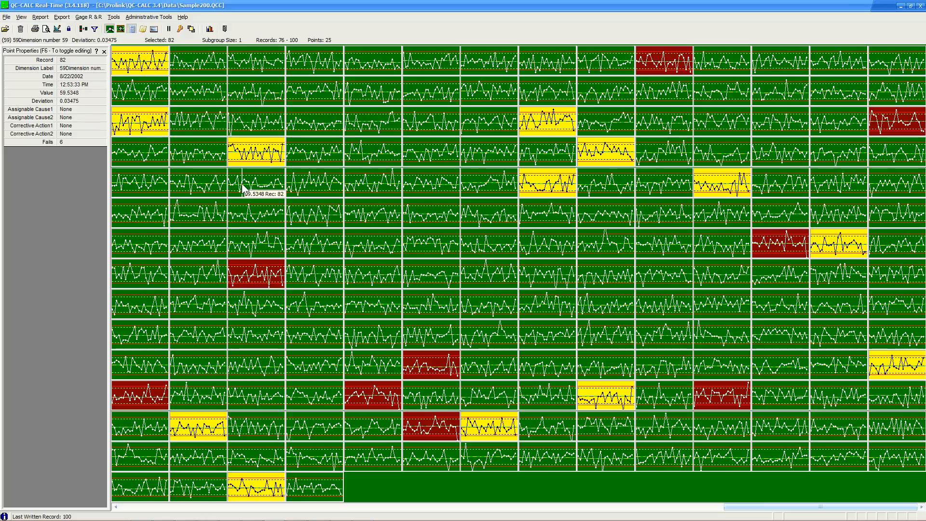
click(5, 29)
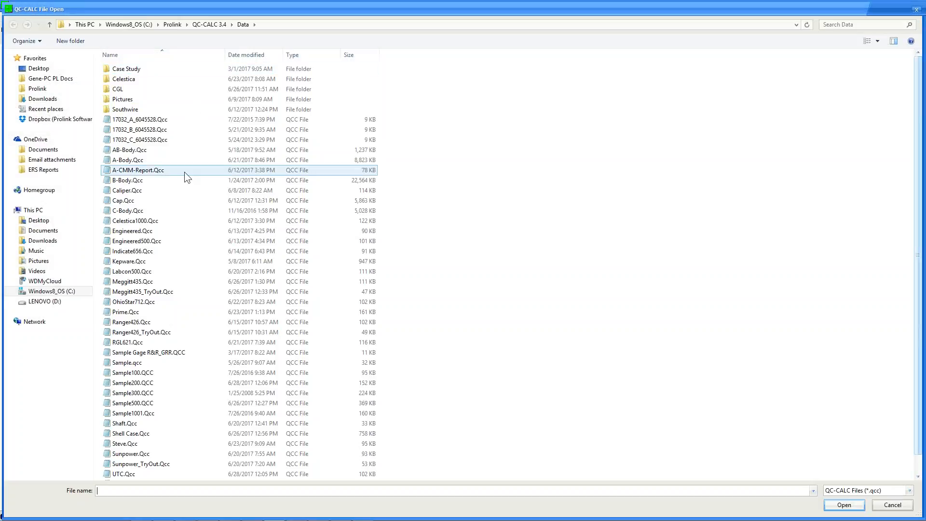
Open A-CMM-Report.Qcc and check a reading on the 3Y chart.
click(184, 172)
double_click(183, 173)
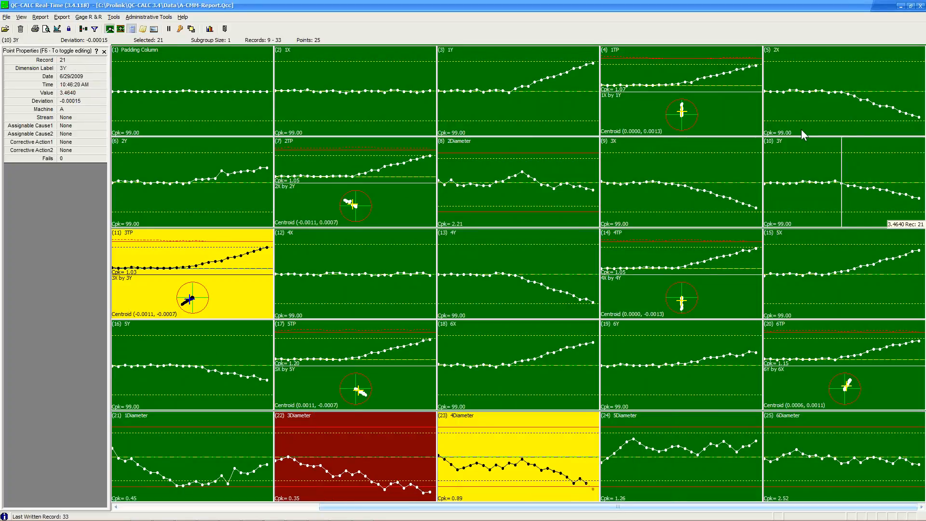
click(771, 146)
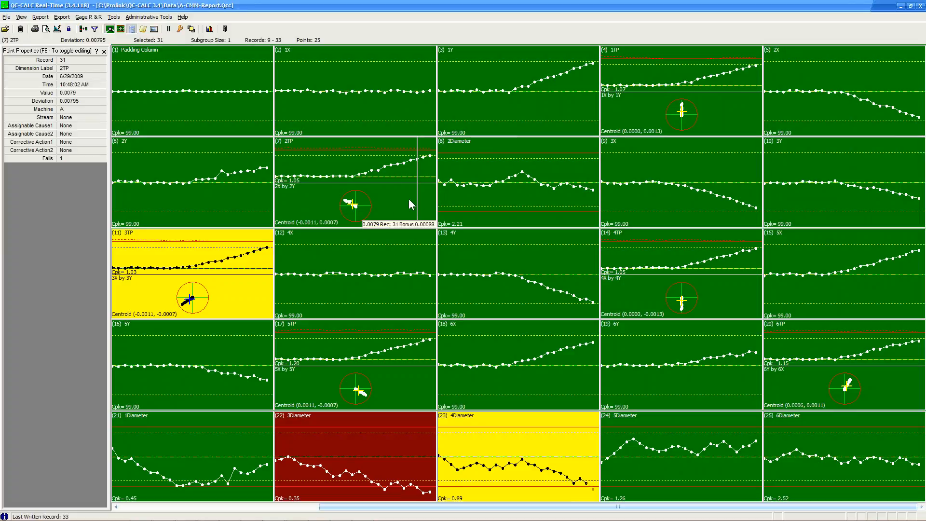
Enlarge the 2TP chart with its position plot, restore the grid, then select C-Body.Qcc.
double_click(394, 197)
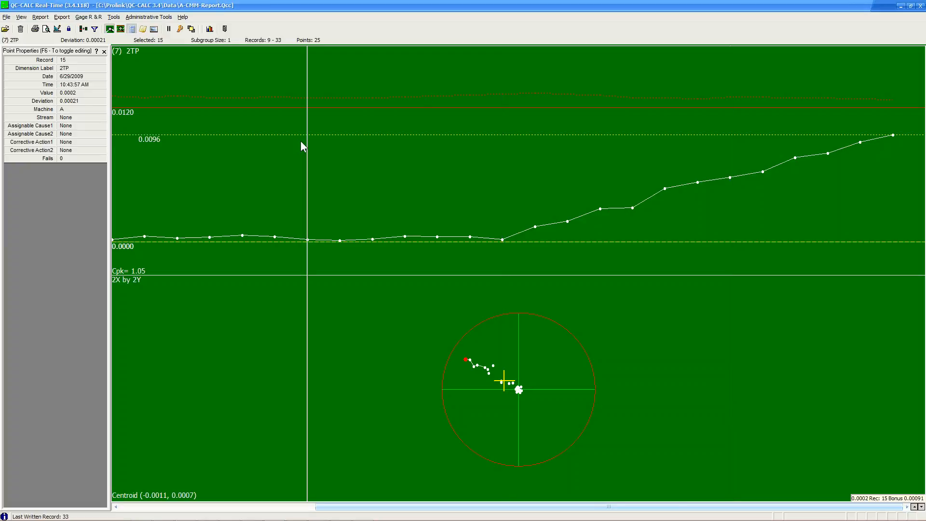
double_click(364, 156)
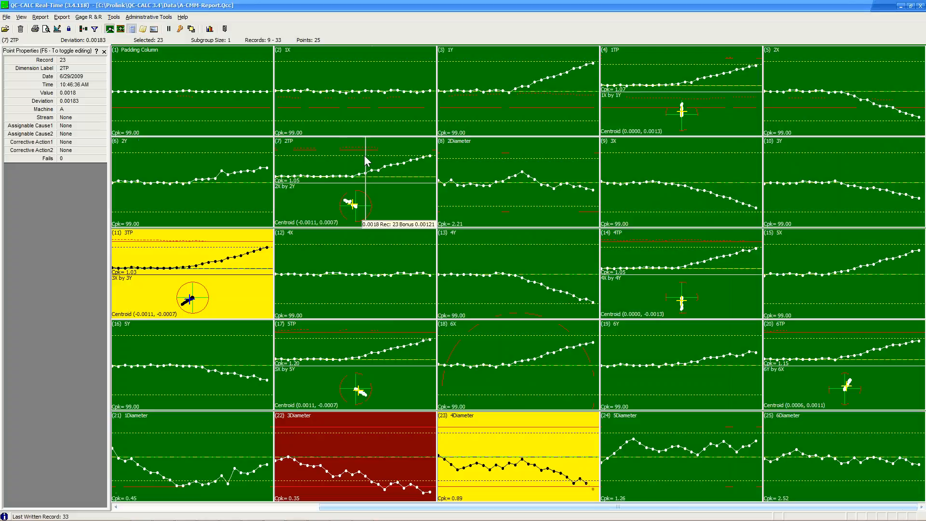
click(10, 30)
click(181, 212)
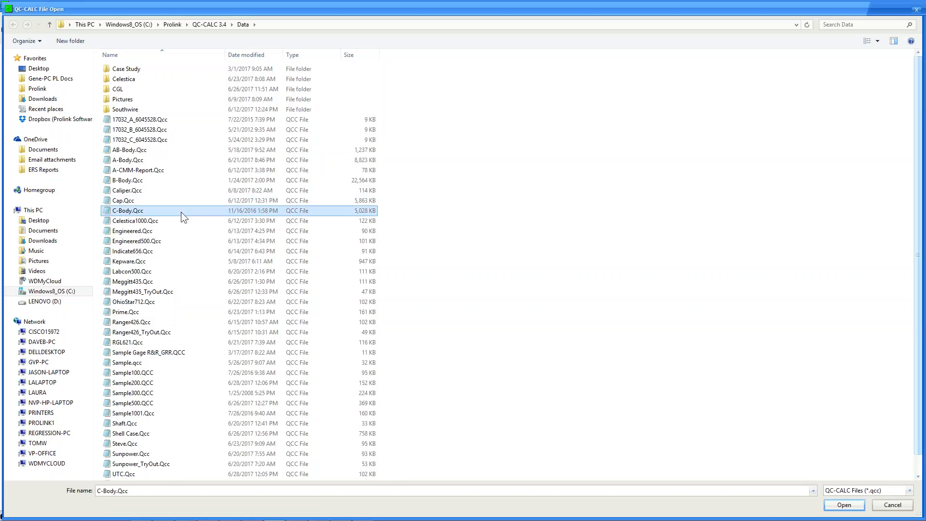
Open UTC.Qcc and preview a First Article - 1 Part report from the ONEPIECE.FST template.
key(u)
double_click(144, 477)
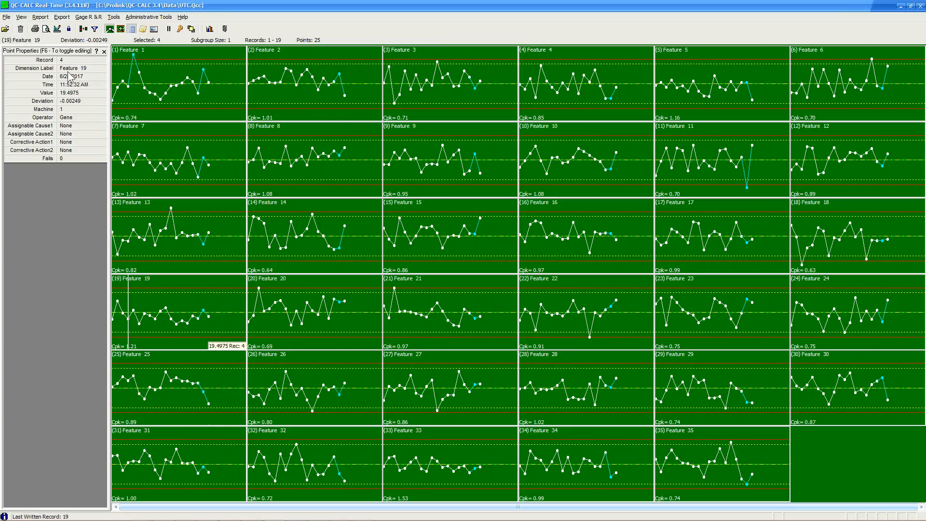
click(41, 17)
click(48, 27)
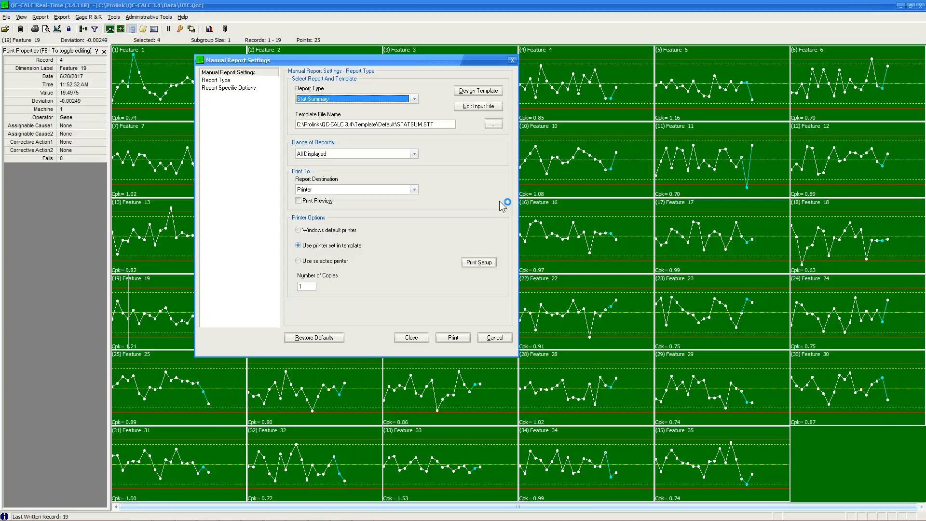
click(415, 97)
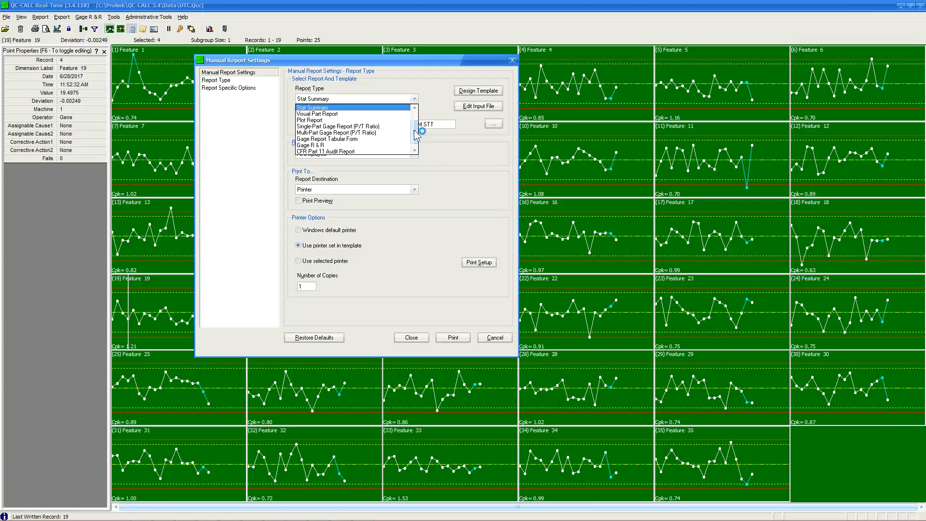
scroll(414, 126, up, 1)
click(377, 107)
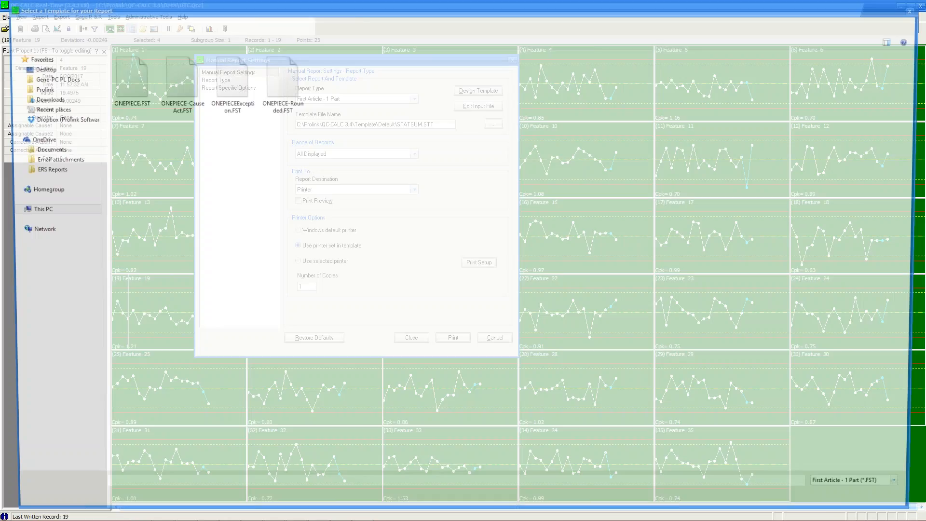
double_click(133, 92)
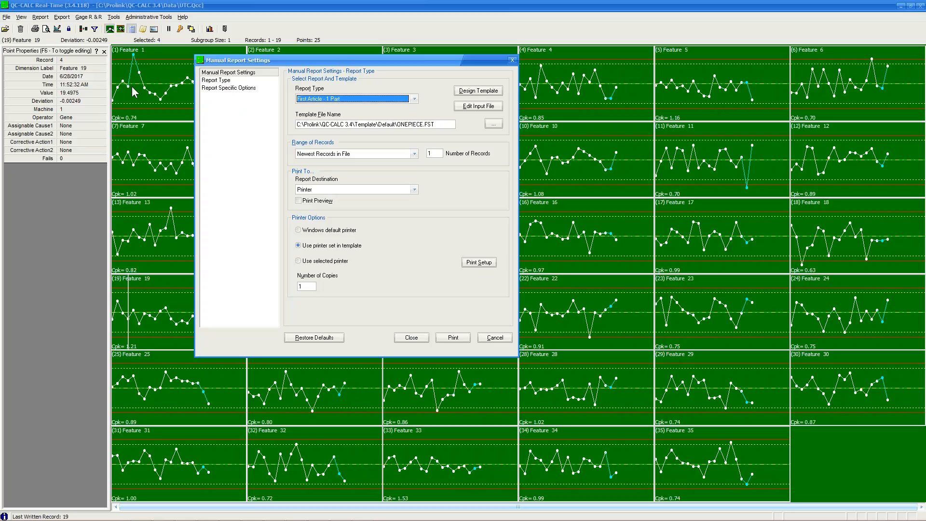
click(309, 200)
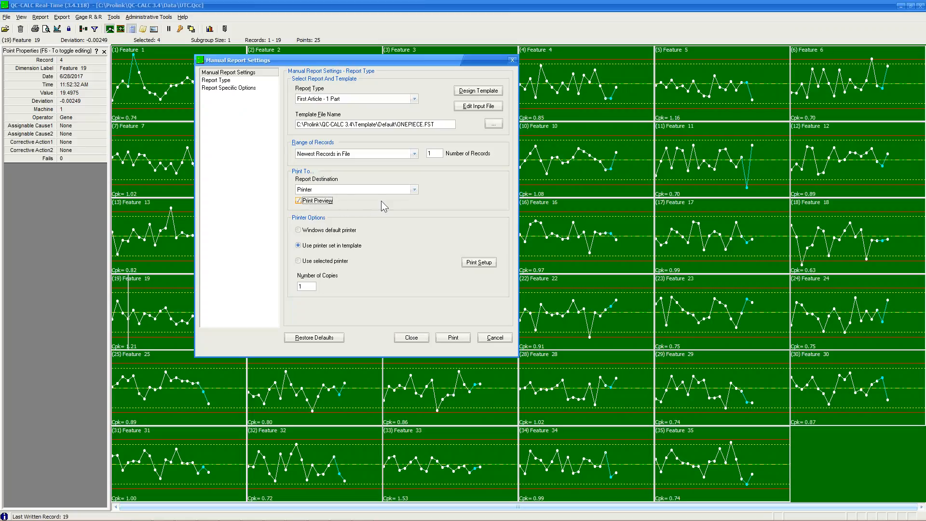
click(452, 337)
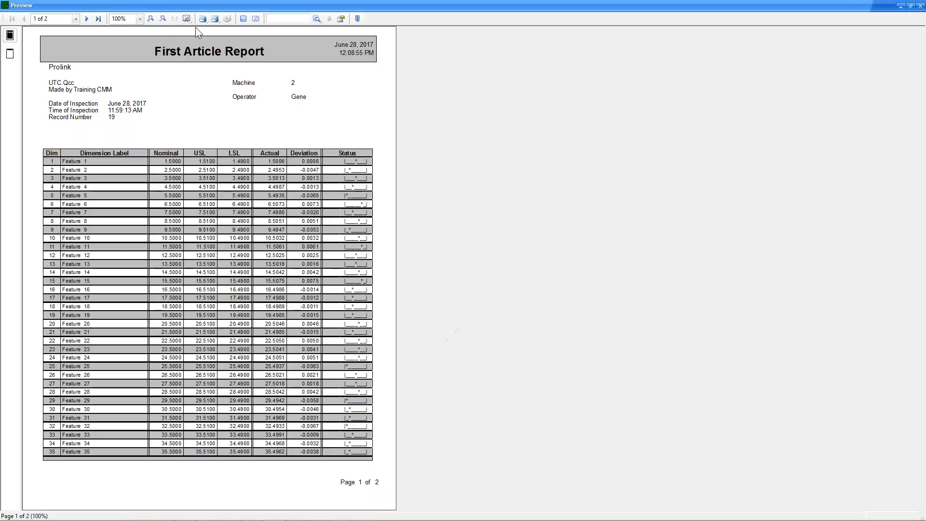
Zoom the preview to 200%, scroll to the Dim/Nominal/USL/LSL table, then close the preview.
click(150, 18)
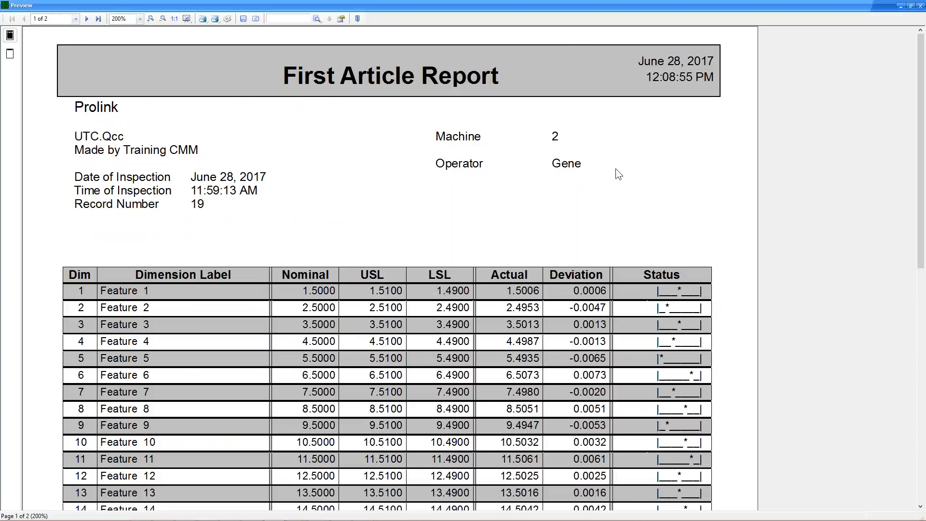
scroll(675, 345, down, 3)
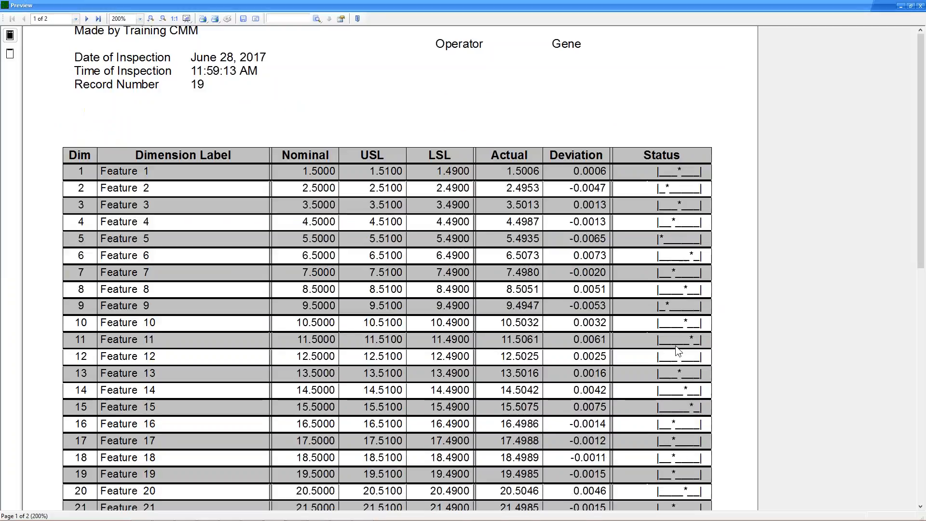
scroll(360, 275, down, 3)
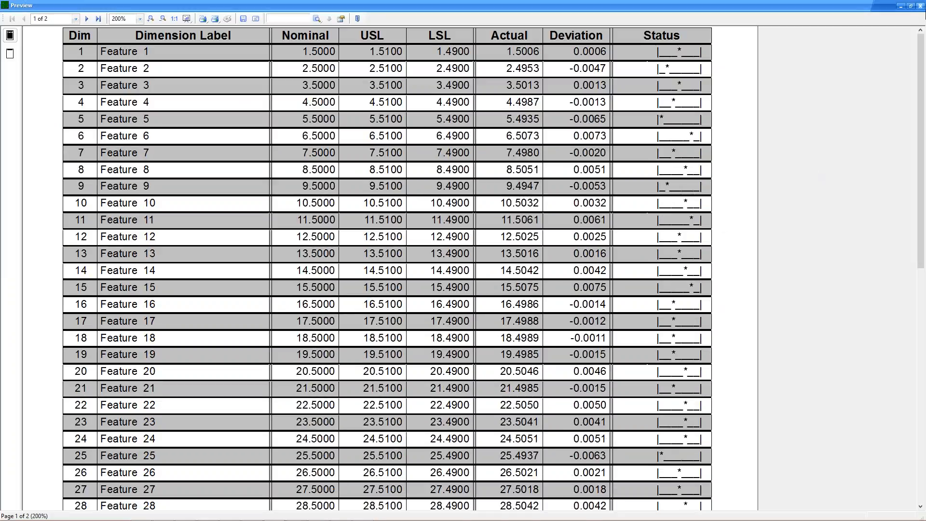
click(920, 6)
Preview a Raw Data report of all available records using the DATASTAT.raw template.
click(42, 18)
click(47, 26)
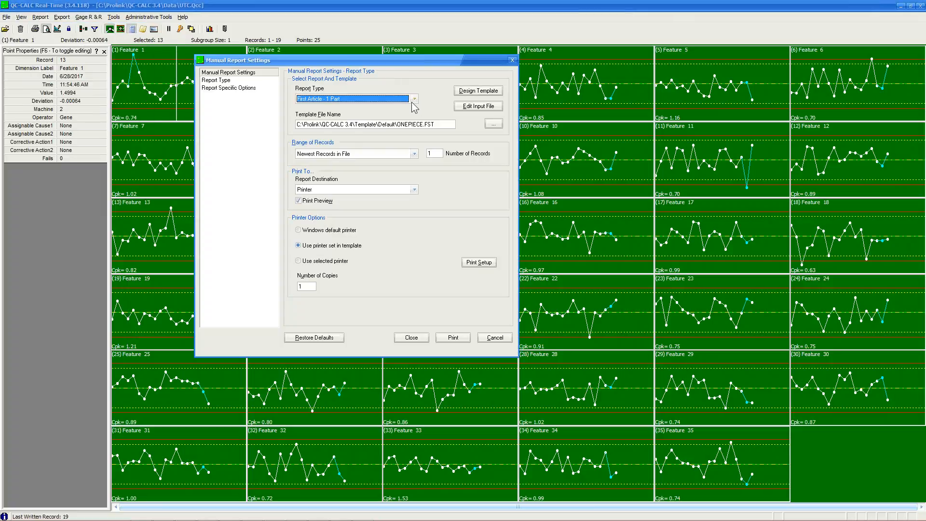
click(414, 99)
click(329, 133)
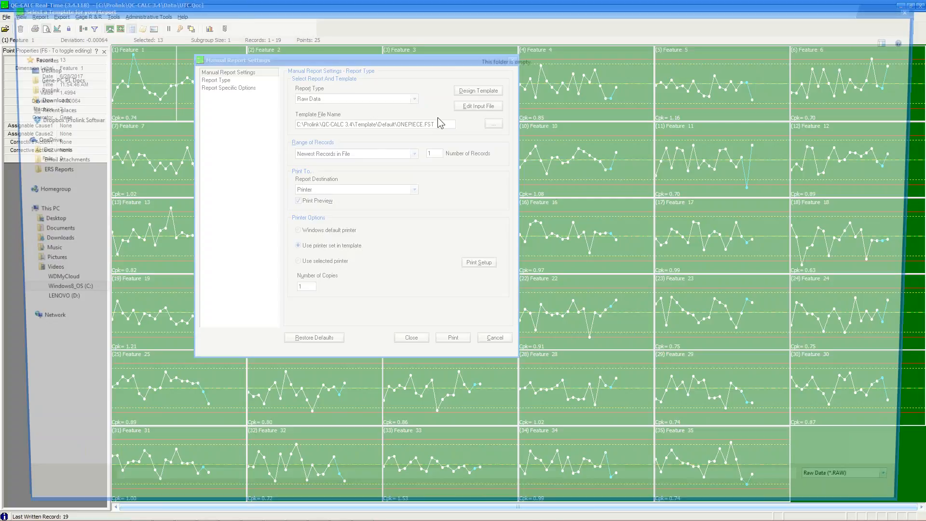
double_click(555, 84)
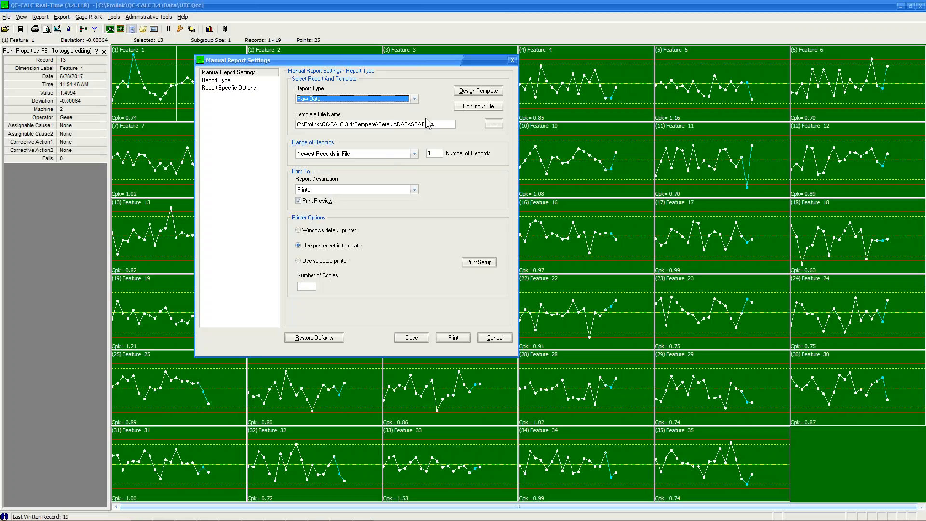
click(402, 149)
click(393, 161)
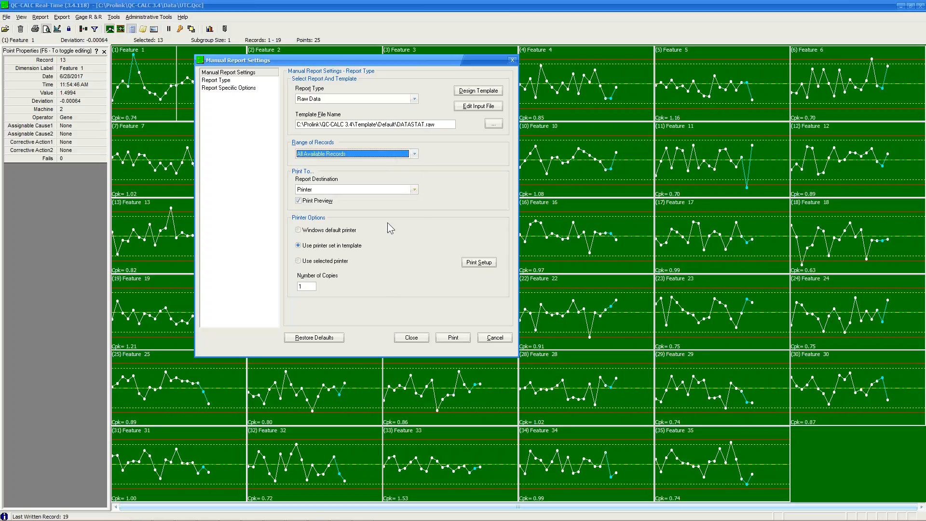
click(453, 339)
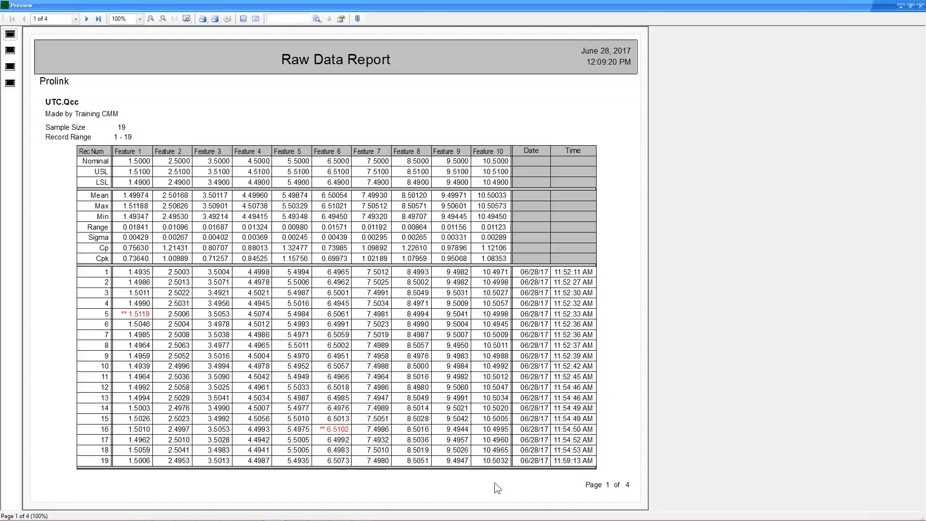
View pages 2 and 3 of the Raw Data report, then close the preview.
click(11, 51)
click(10, 68)
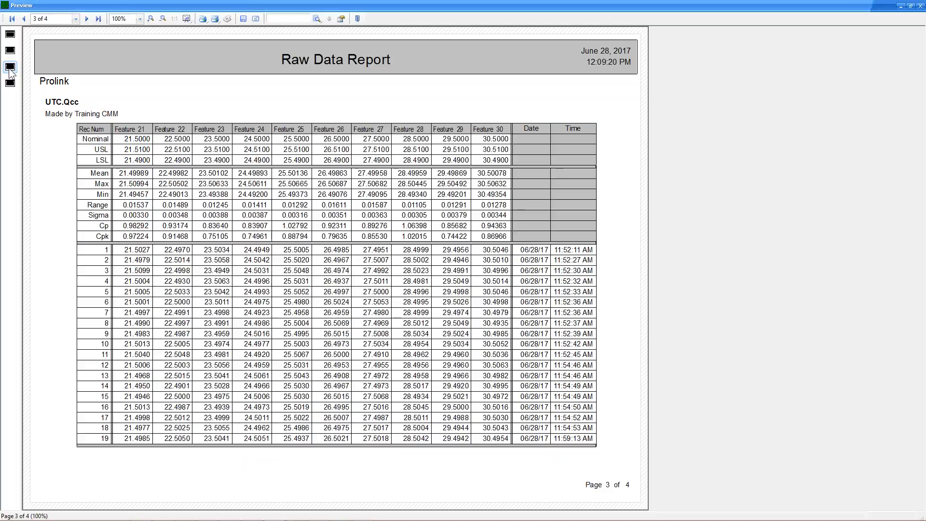
click(920, 6)
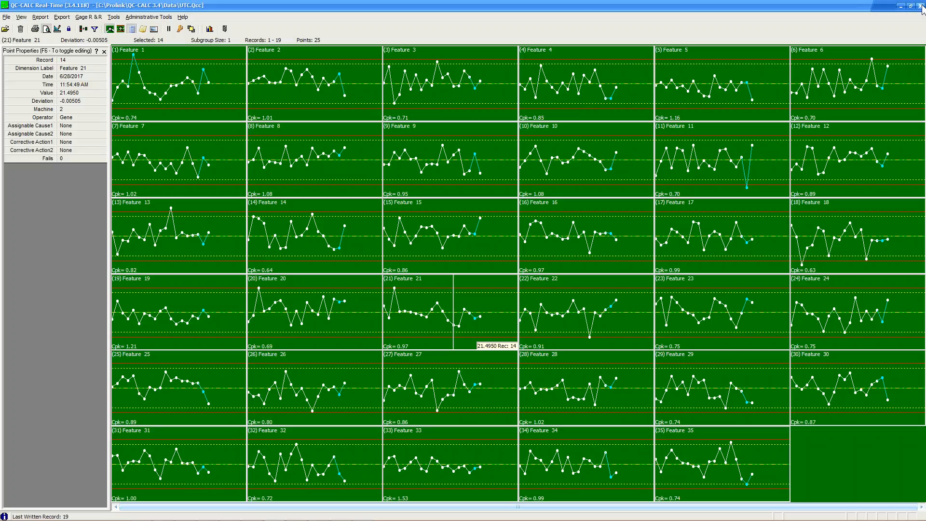
Preview a Visual Part Report using the DSConsoleShifter-Source.WPR template.
click(46, 18)
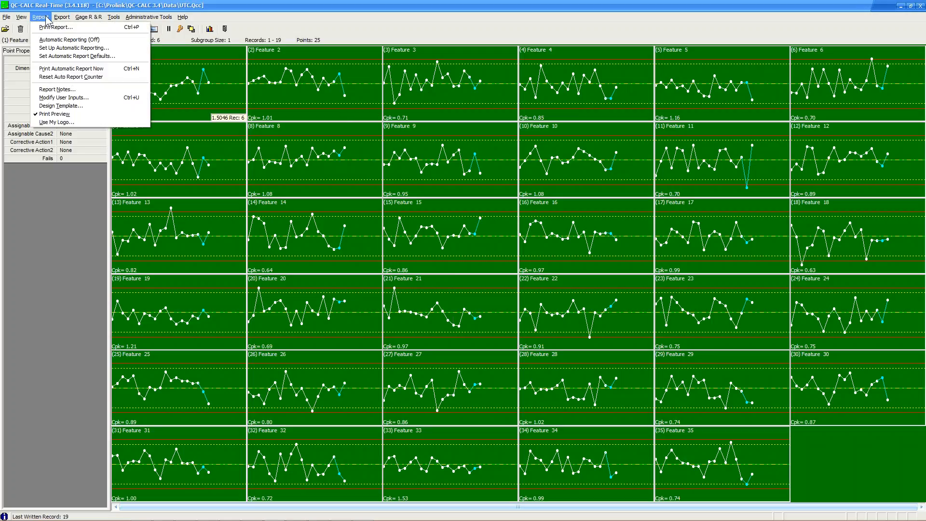
click(54, 27)
click(414, 99)
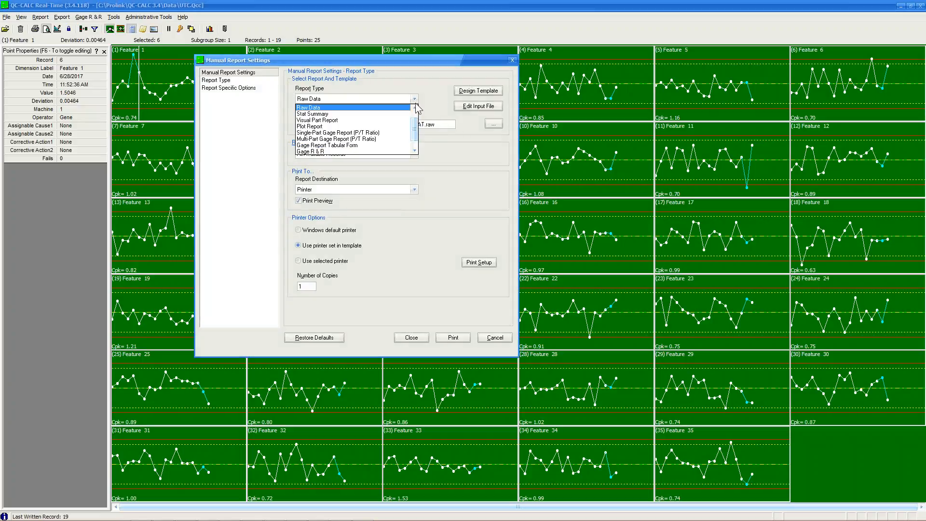
click(333, 120)
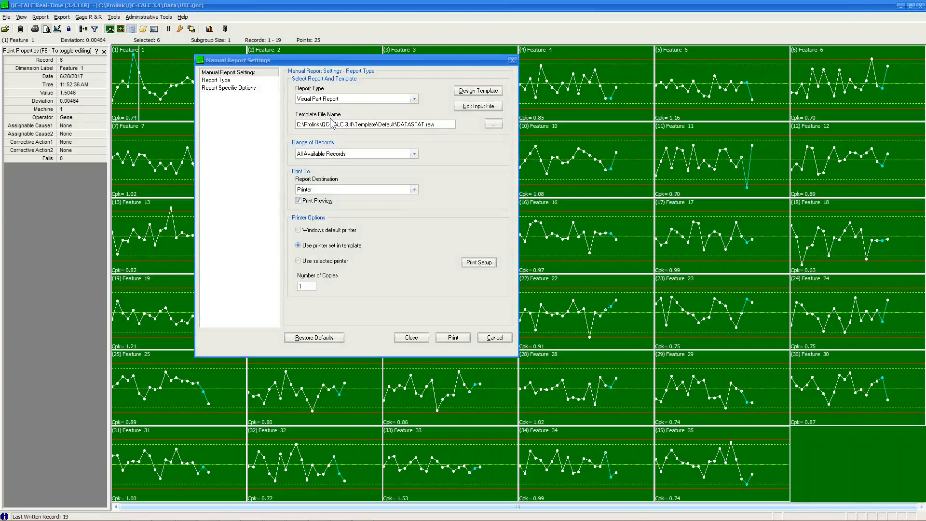
click(332, 124)
double_click(124, 85)
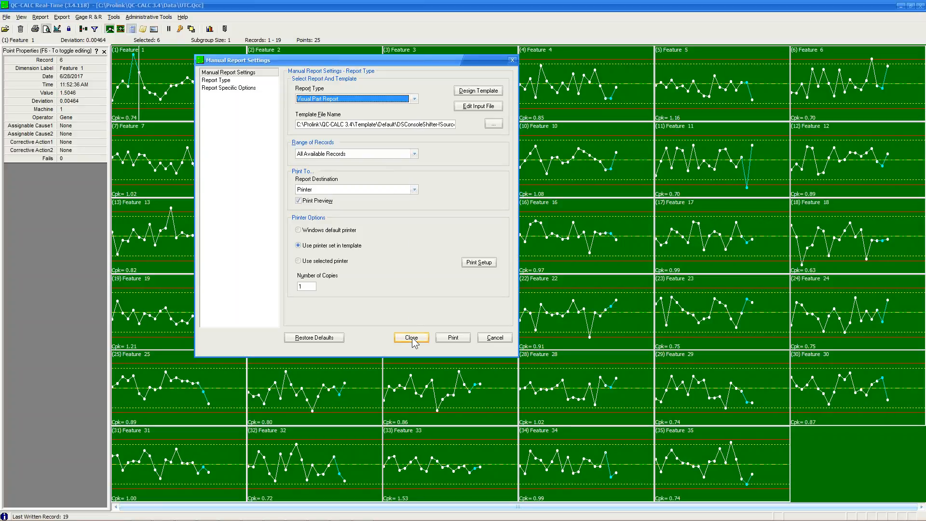
click(439, 337)
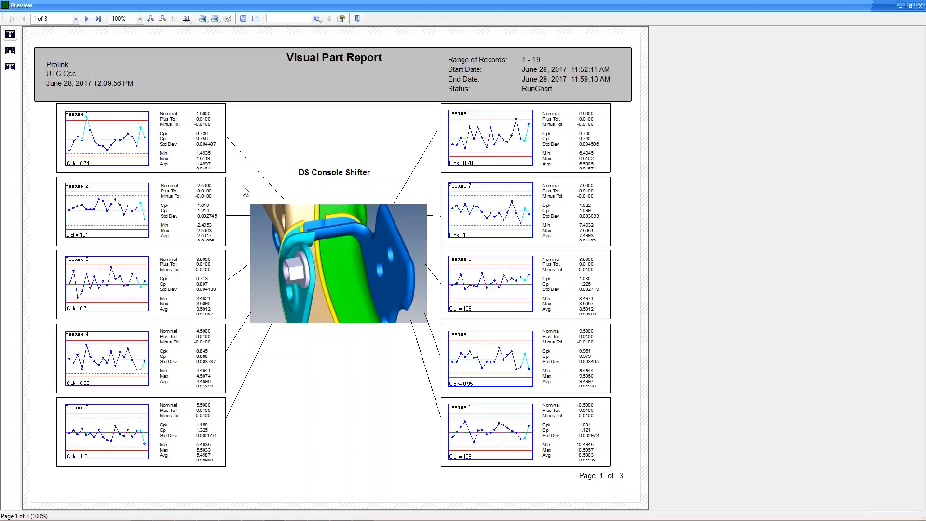
Zoom the Visual Part Report preview to 200% to inspect its charts, then close it.
click(150, 19)
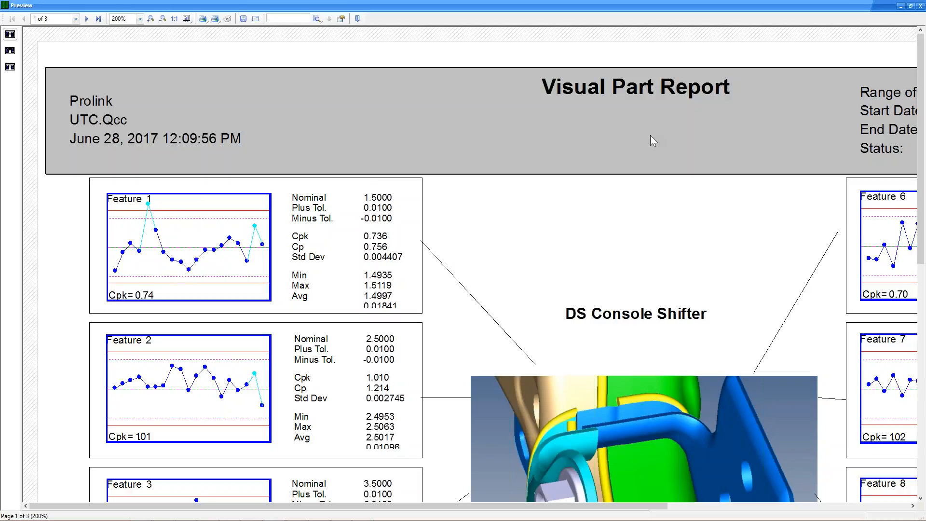
click(921, 7)
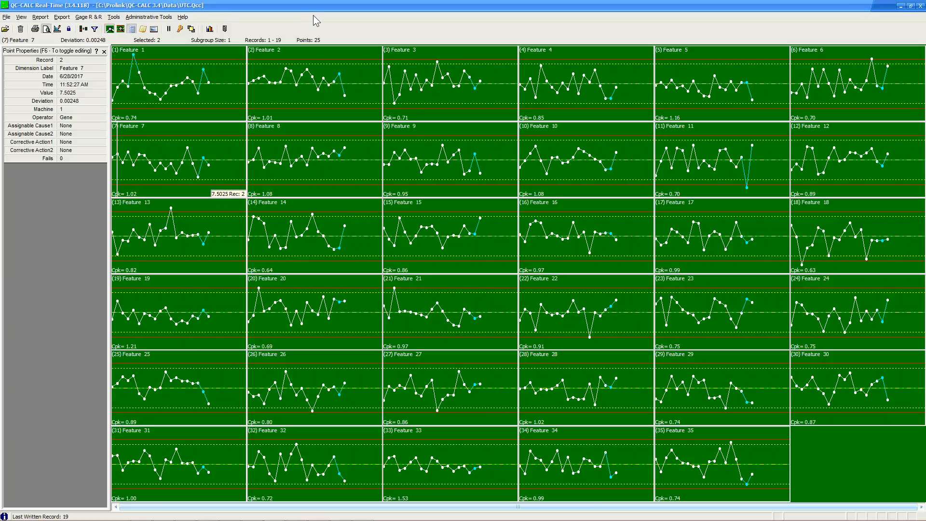
click(62, 17)
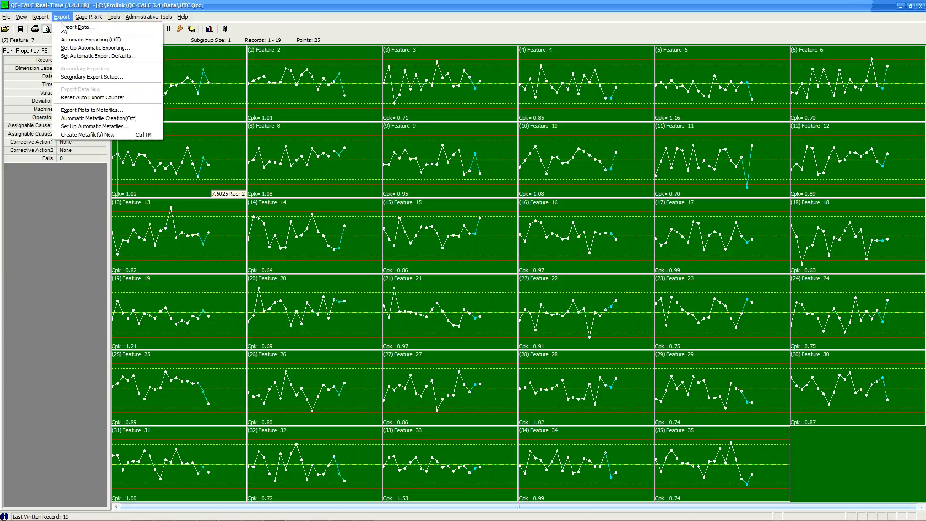
click(69, 34)
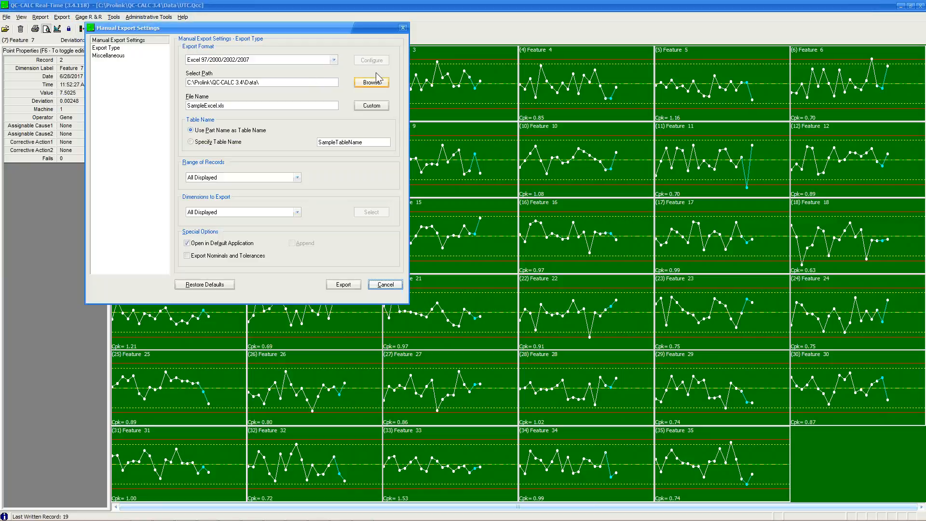
click(333, 60)
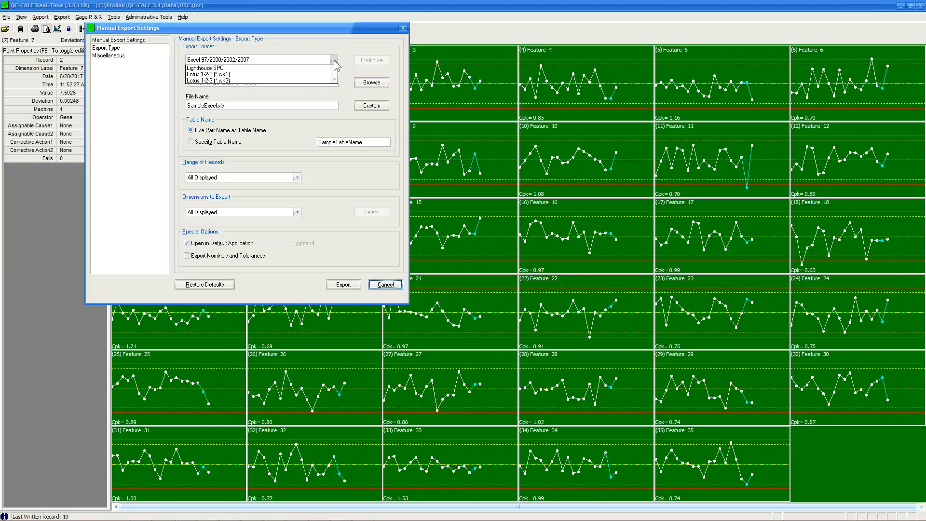
mouse_move(335, 82)
mouse_down()
mouse_move(336, 112)
mouse_move(333, 79)
mouse_up()
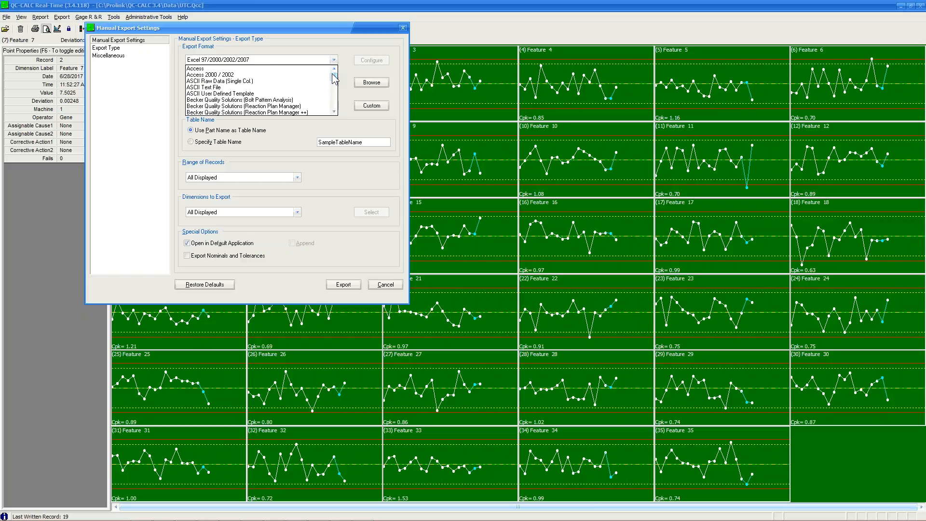
click(334, 111)
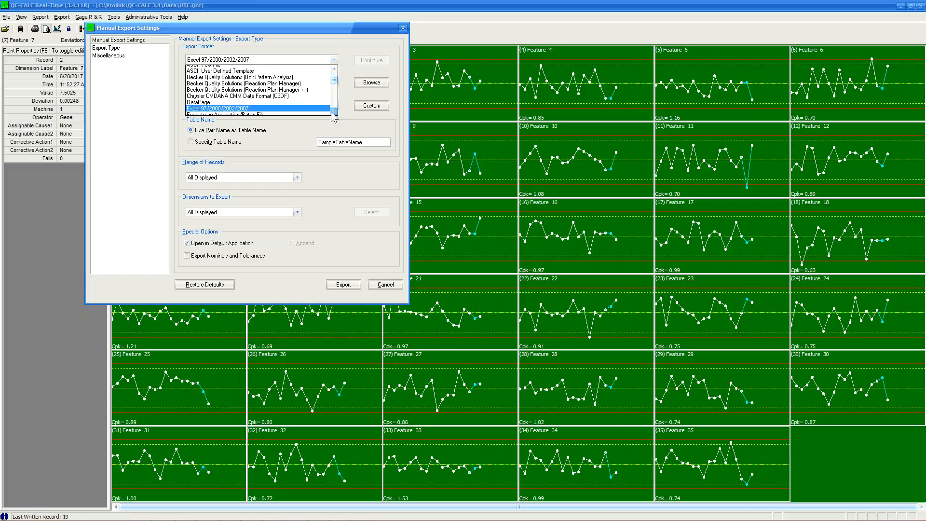
click(334, 112)
click(333, 111)
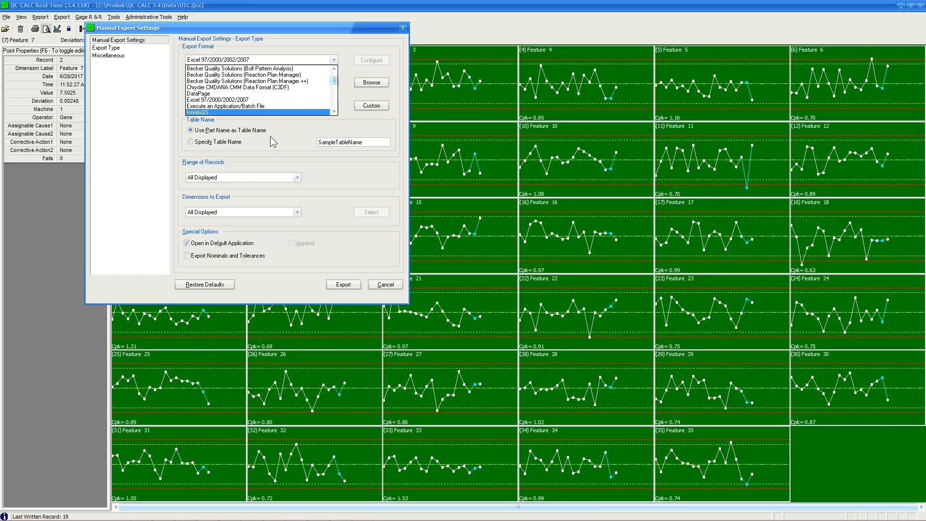
click(190, 100)
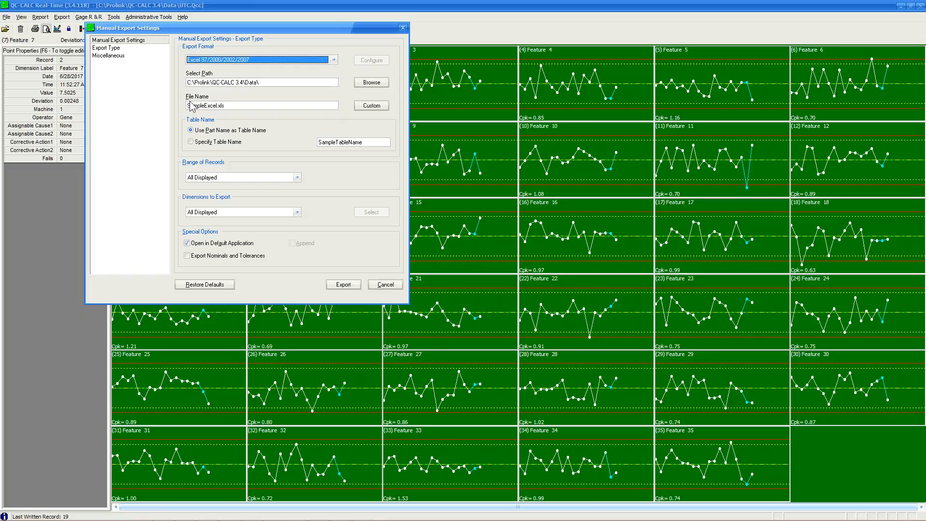
click(386, 284)
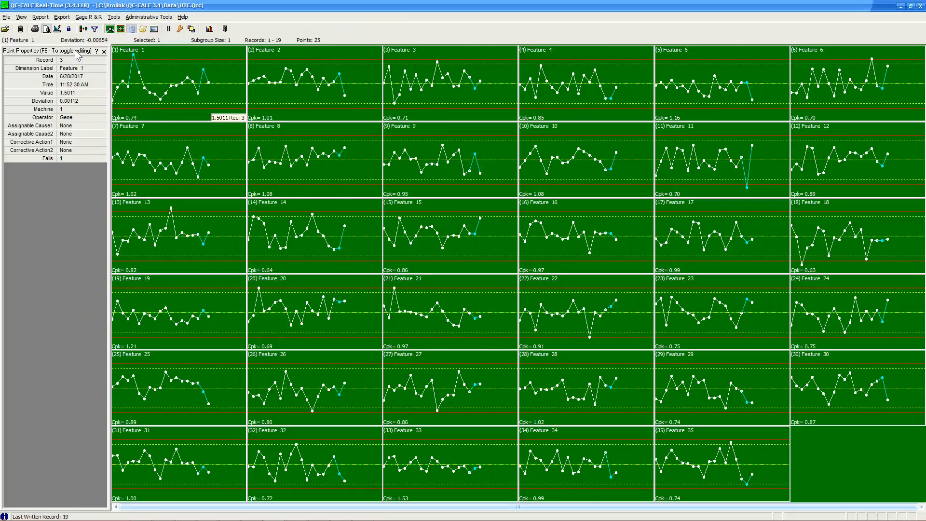
In Auto Report Settings, turn off default report settings and keep a Stat Summary of All Displayed records.
click(37, 20)
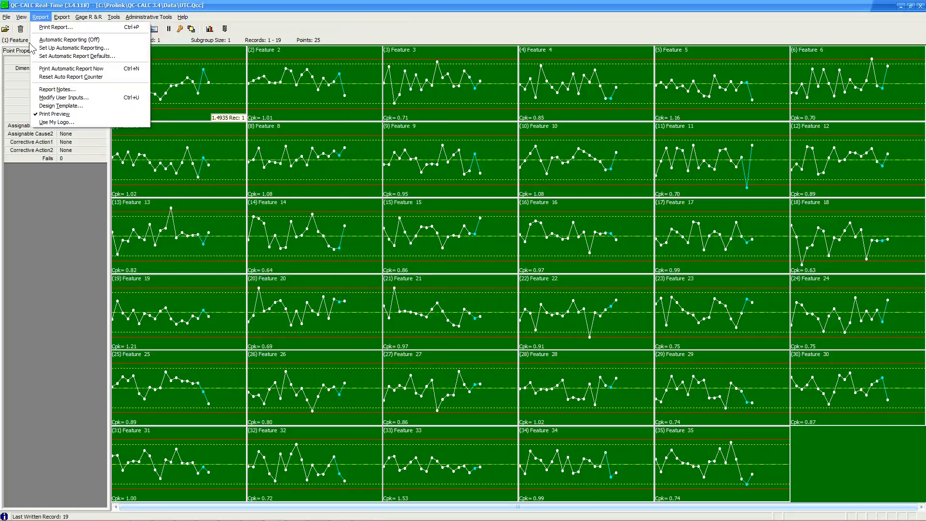
click(70, 48)
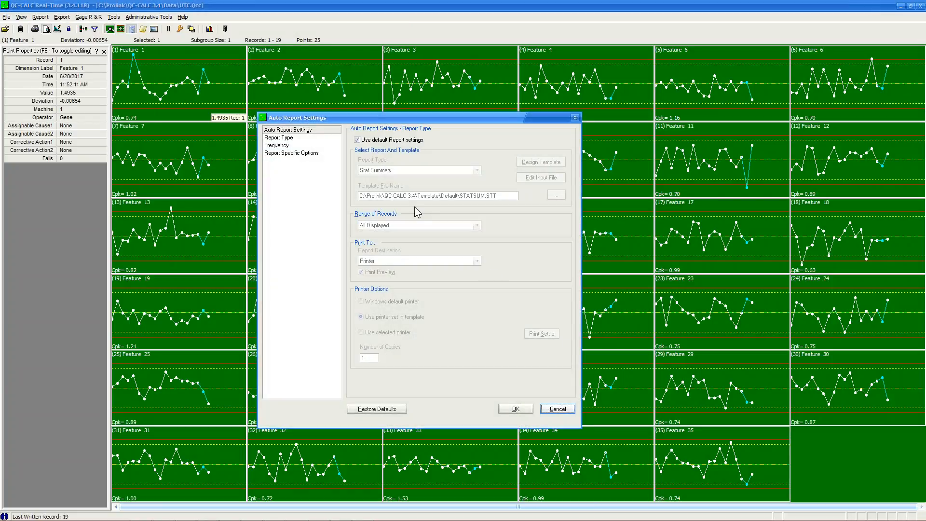
click(357, 140)
click(476, 170)
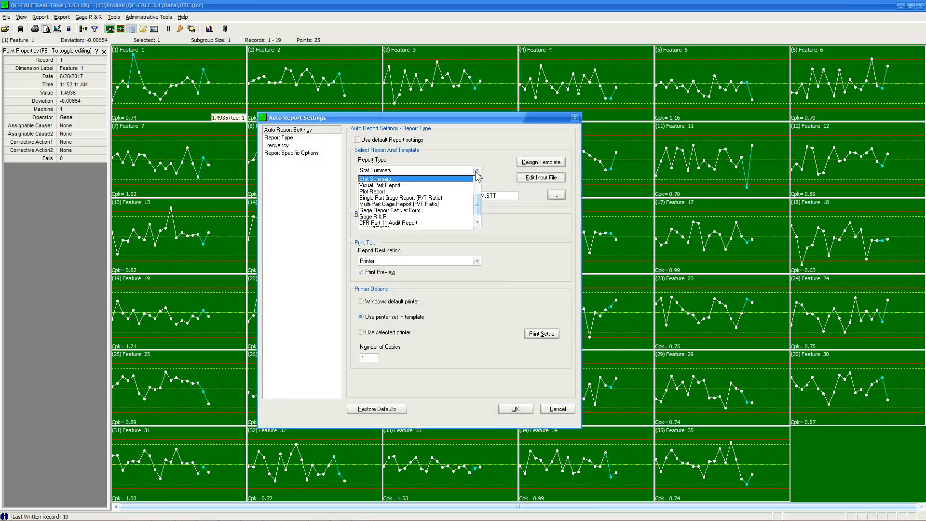
click(475, 172)
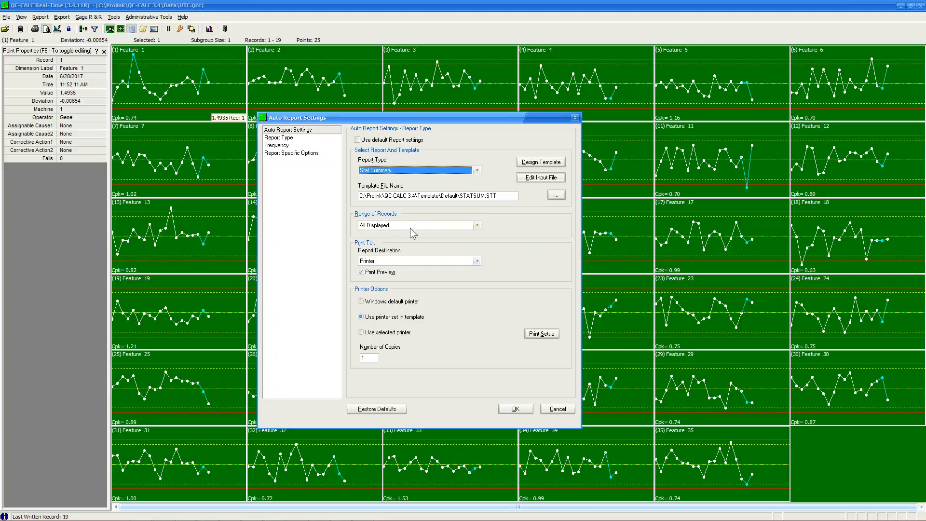
click(476, 225)
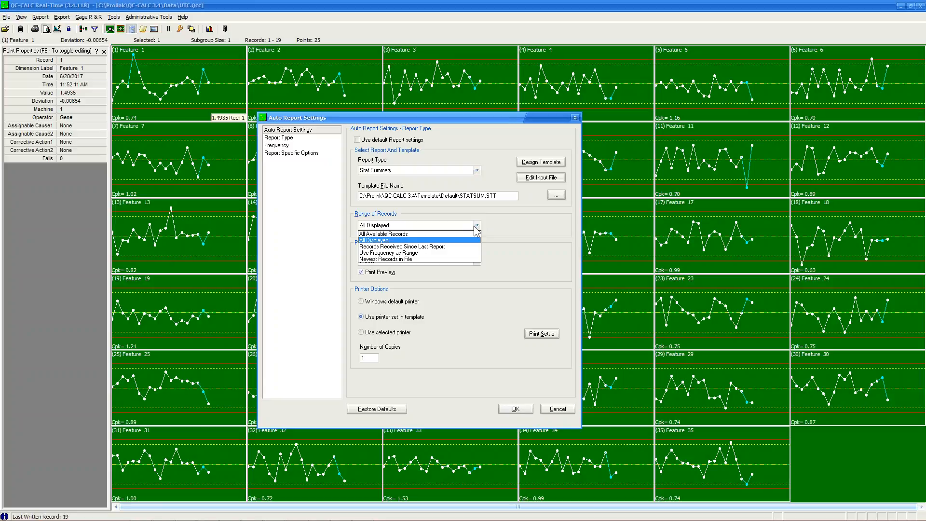
click(475, 226)
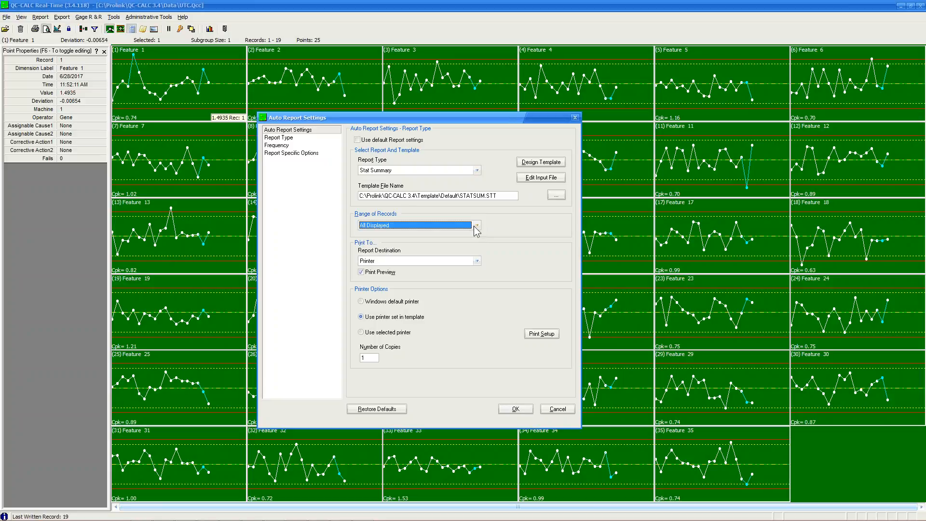
Send the report to a file in ADOBE PDF Format, then show the Frequency options.
click(403, 262)
click(400, 276)
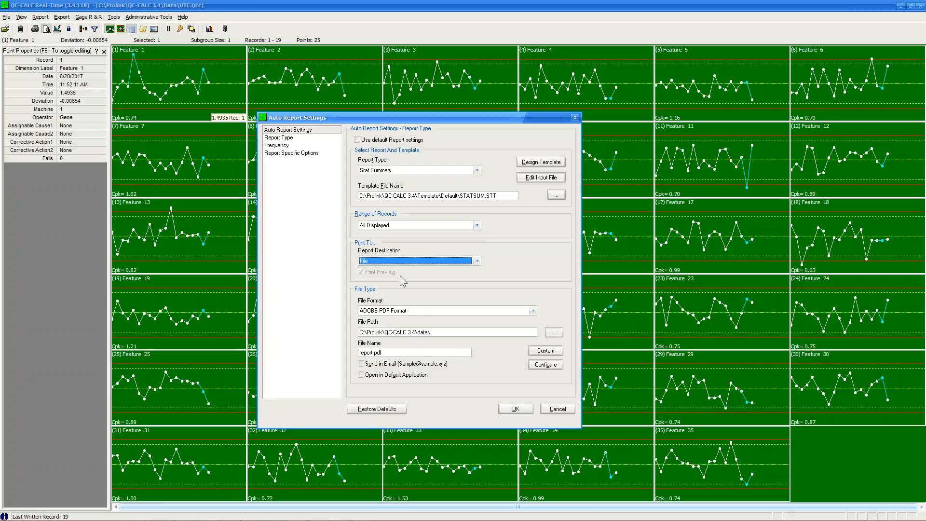
click(534, 311)
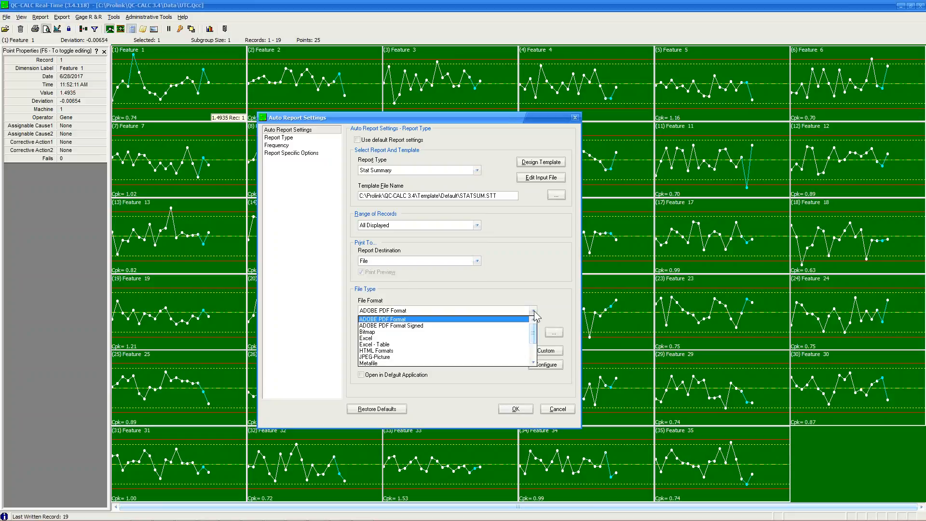
click(533, 313)
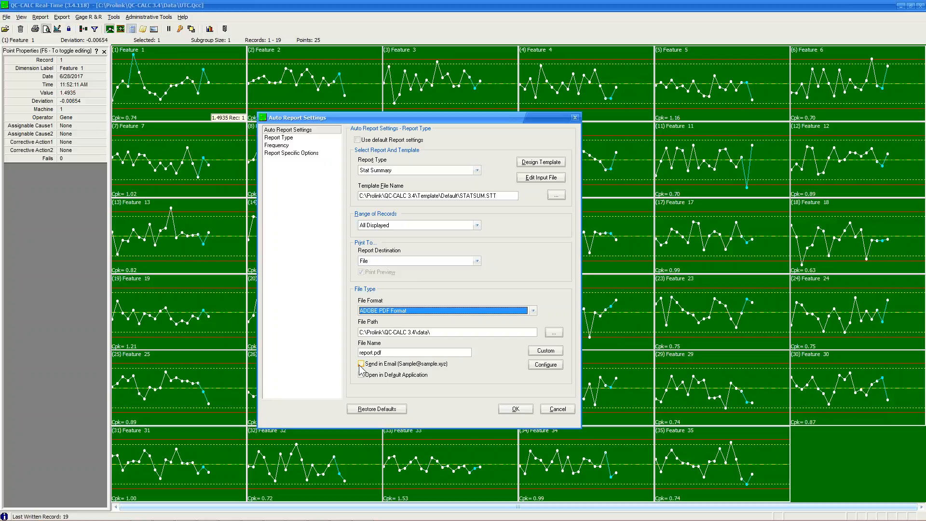
click(277, 146)
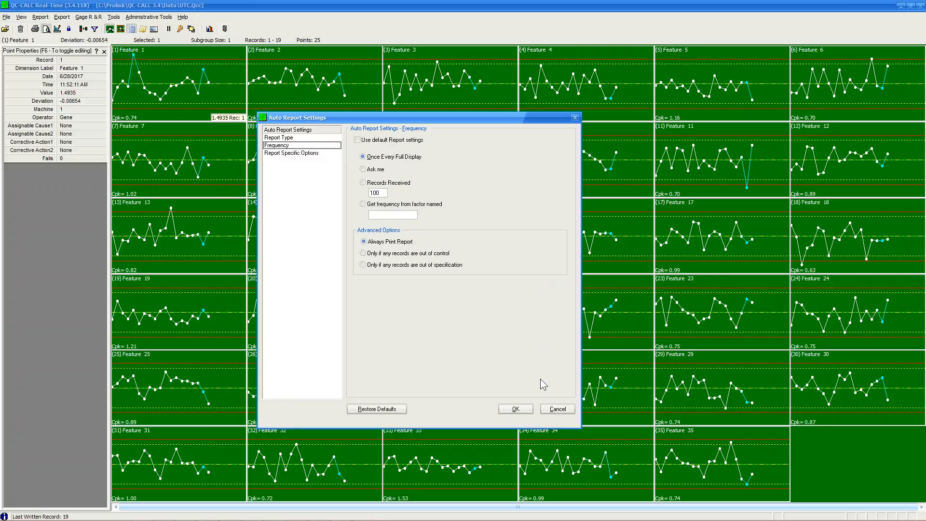
Cancel the Auto Report Settings changes and close the Point Properties panel.
click(559, 409)
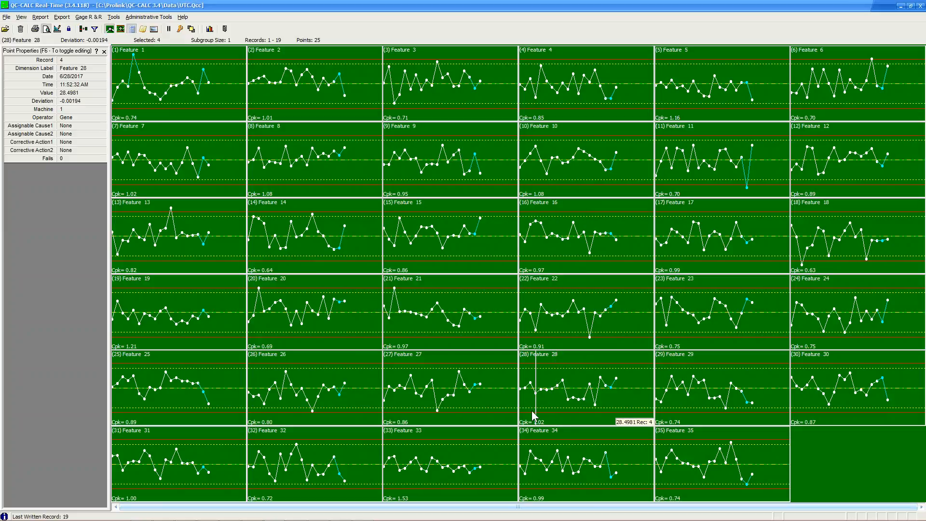
click(104, 51)
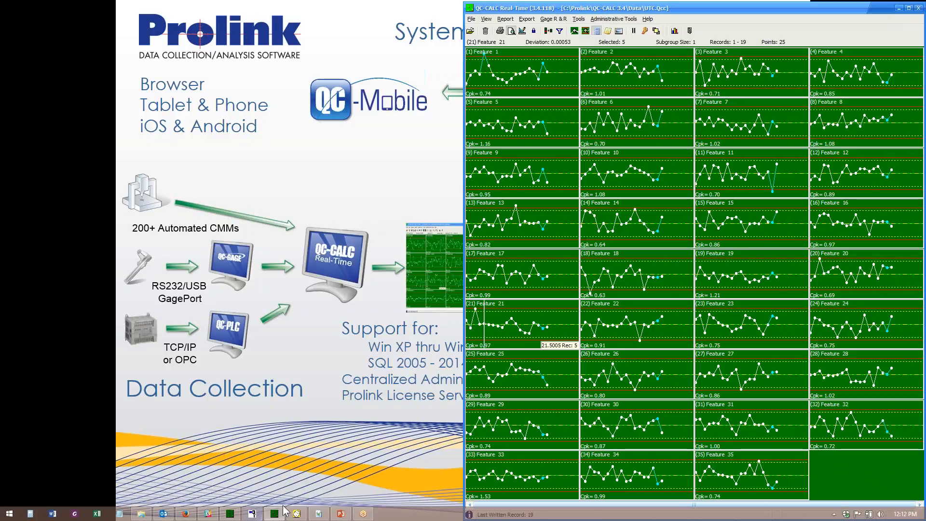
Bring QC-Gage forward and switch between Short Run and Production shortcuts, ending on Production.
click(252, 513)
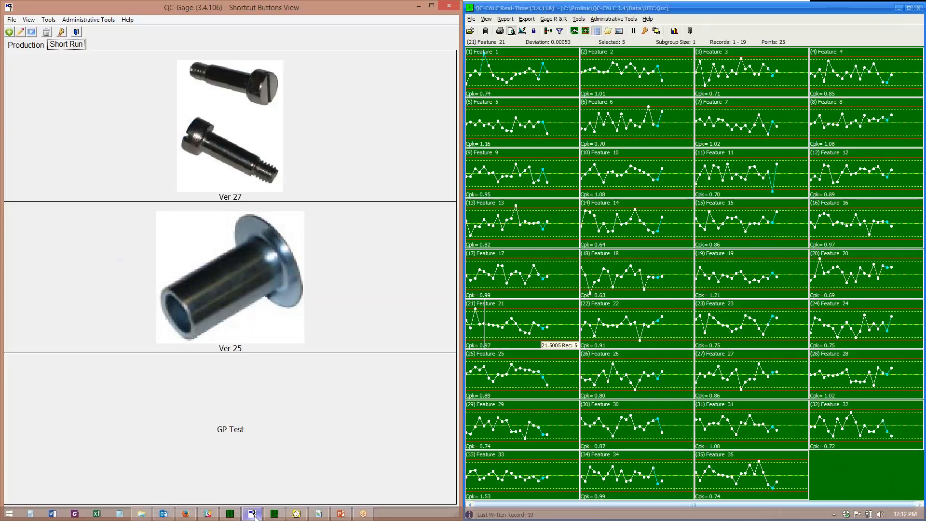
click(24, 45)
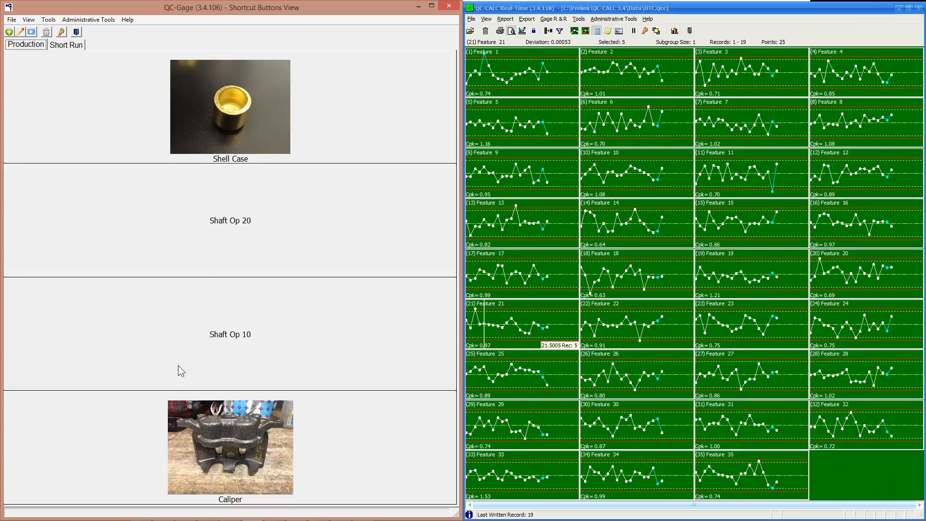
click(62, 47)
click(35, 47)
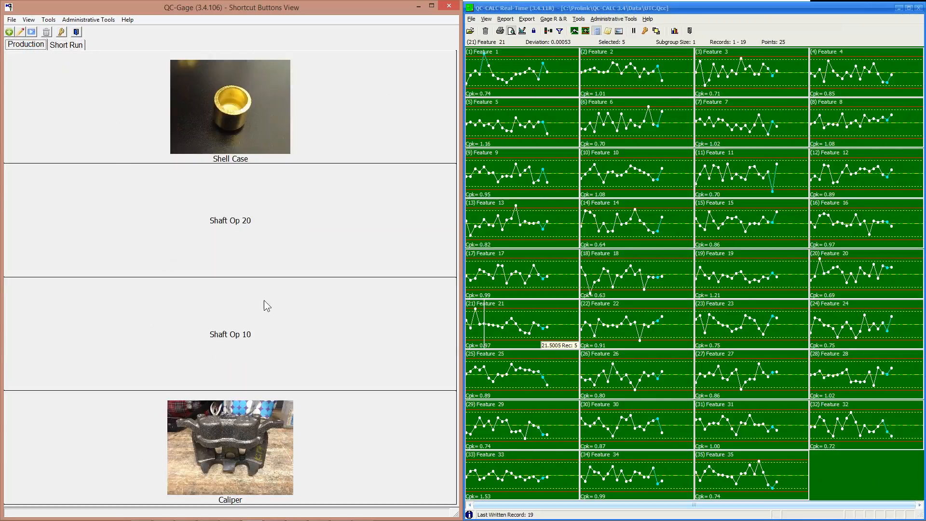
click(32, 21)
Filter the Spec Plan Explorer by 'sh', then return to the Shortcut Buttons view.
click(40, 41)
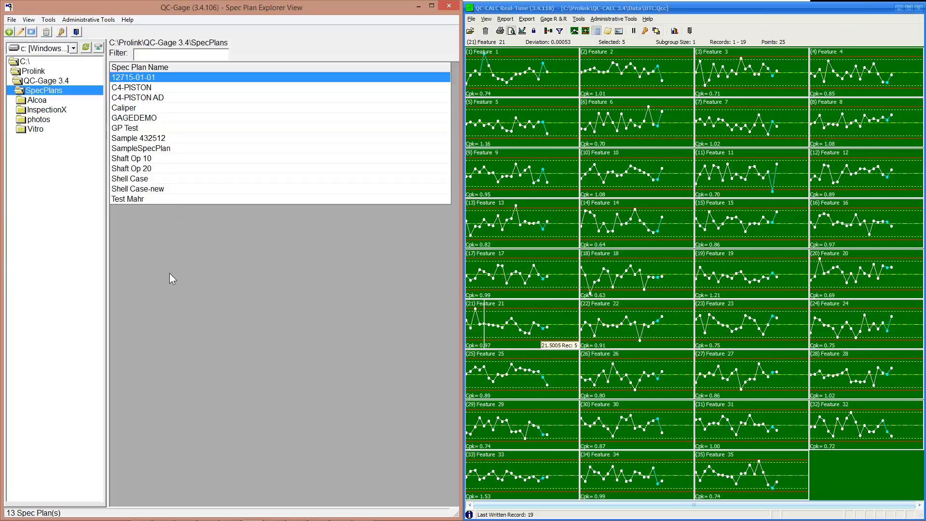
click(179, 54)
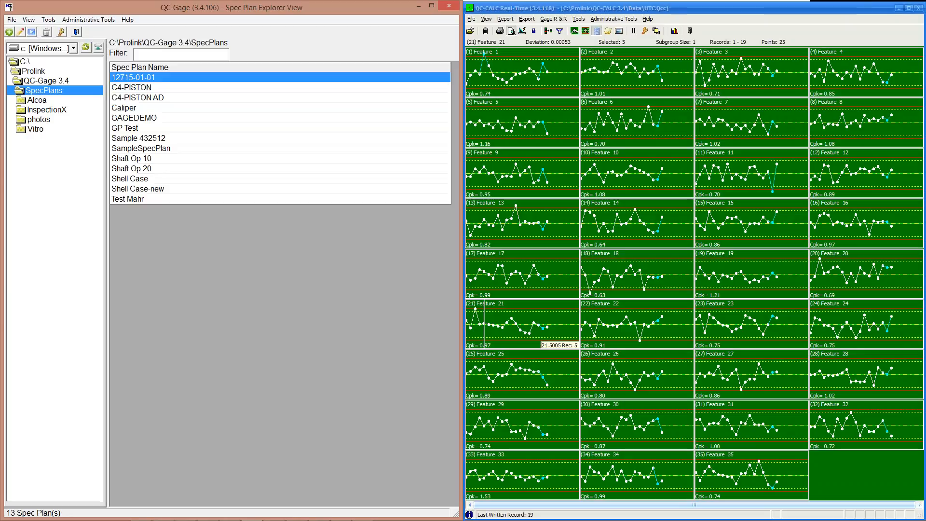
text(sh)
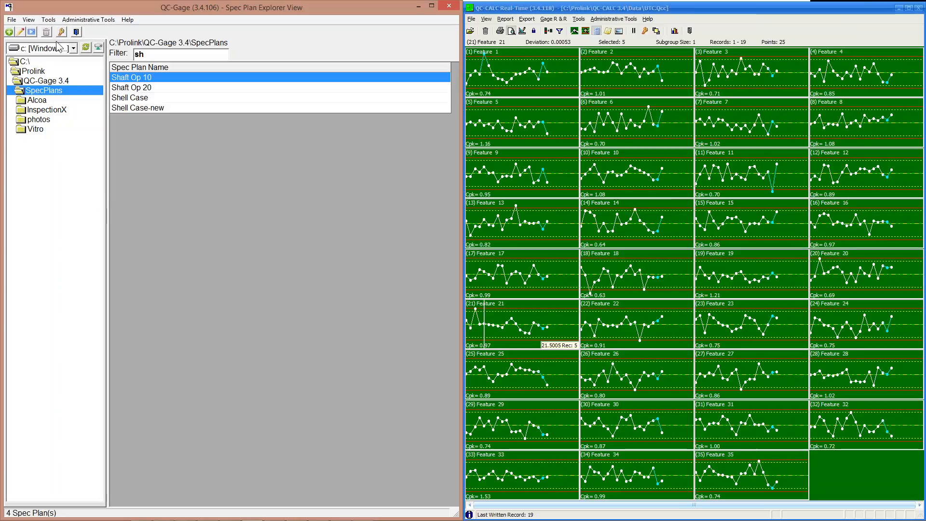
click(29, 20)
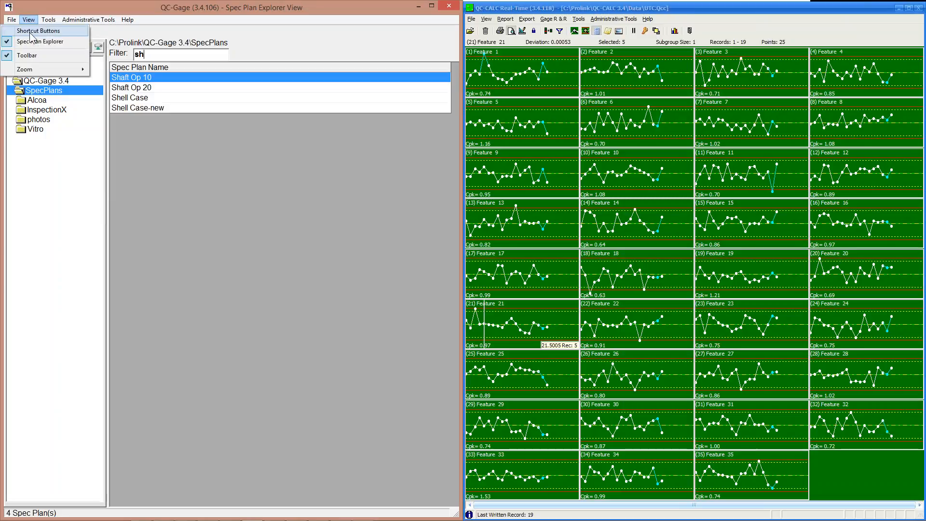
click(38, 31)
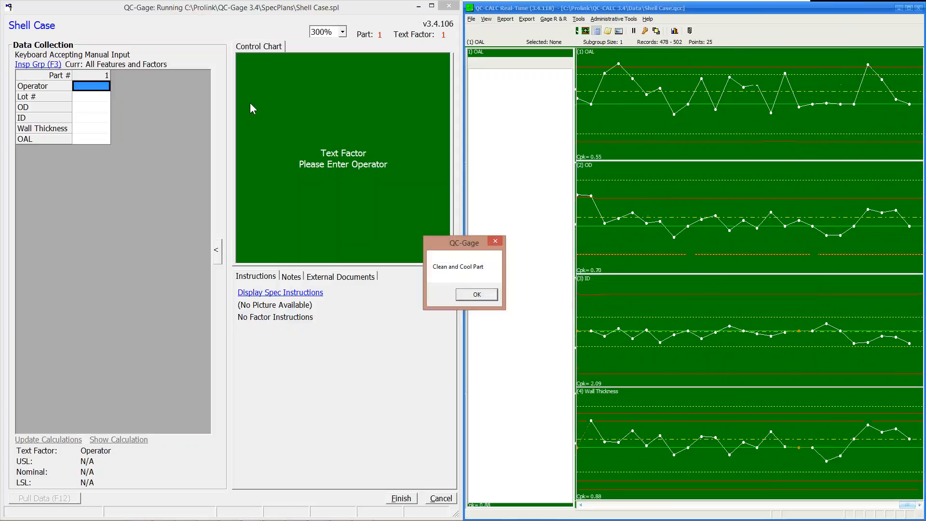
Dismiss the Clean and Cool Part reminder, choose the operator, enter lot 12365, and view the OD picture.
drag(456, 241, 293, 71)
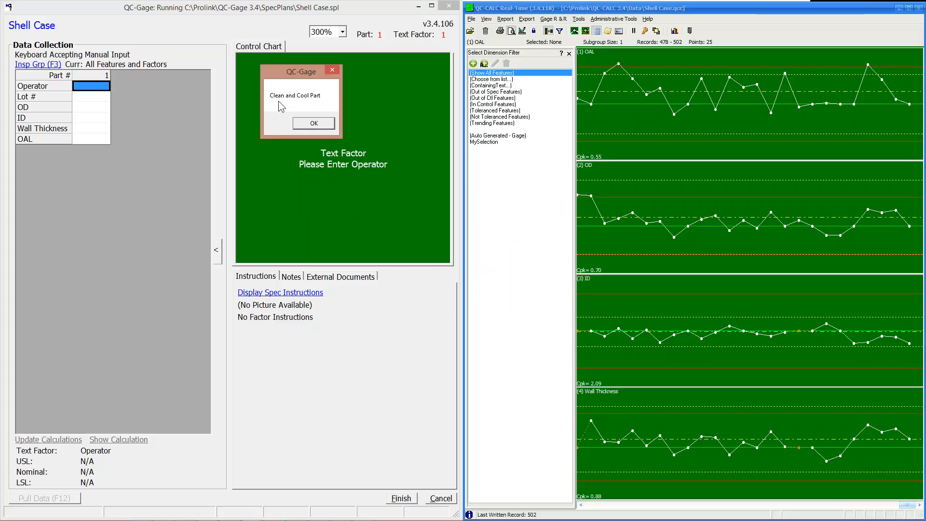
click(307, 123)
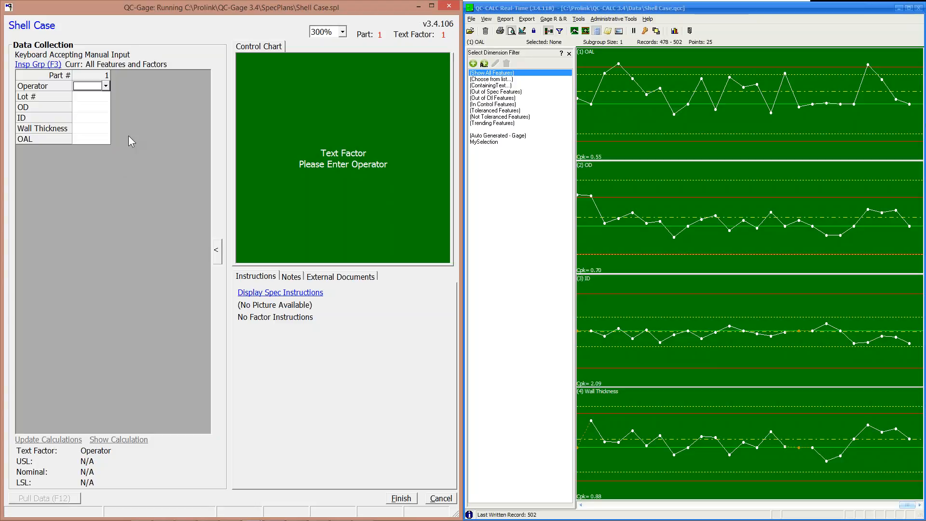
click(106, 87)
click(94, 114)
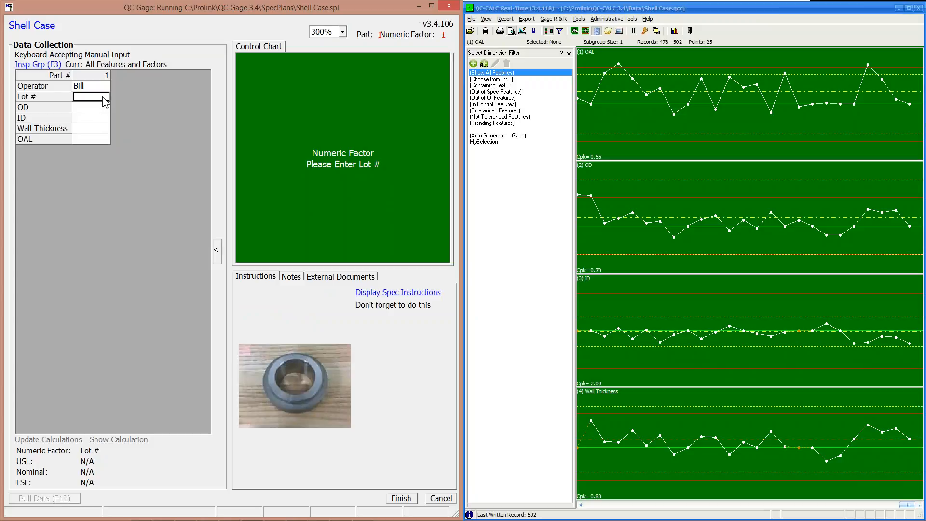
text(12365)
key(Return)
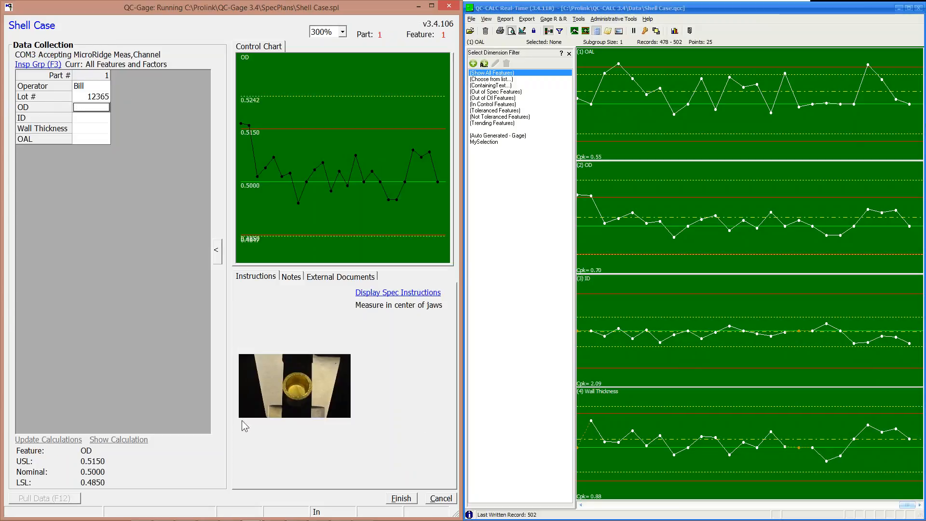
click(309, 389)
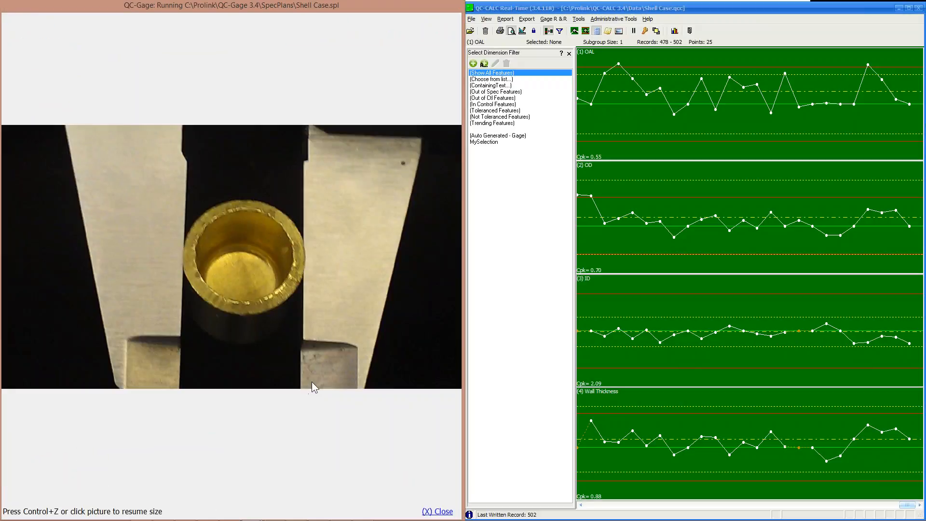
click(290, 304)
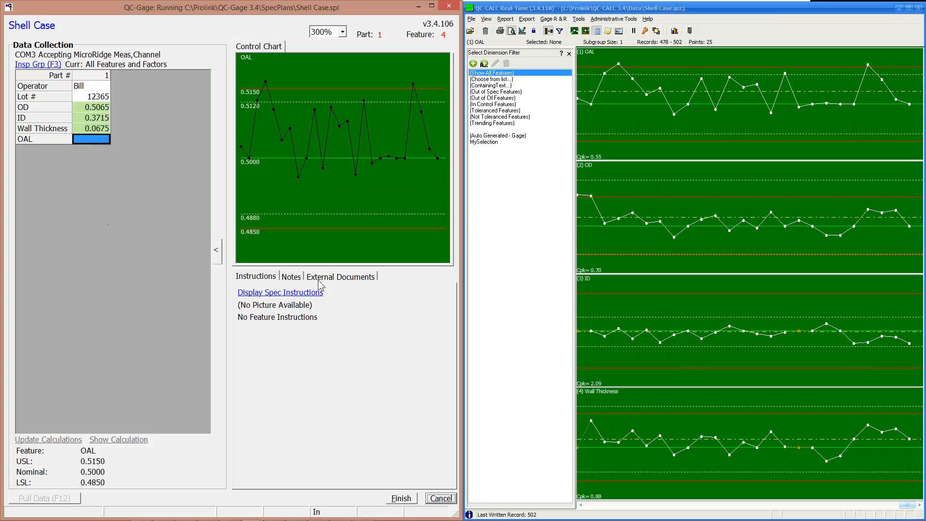
click(338, 278)
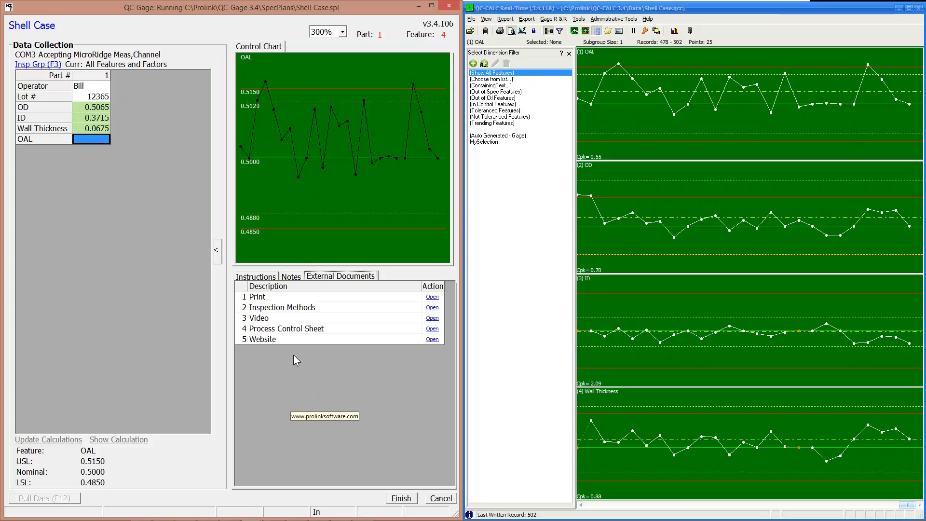
click(434, 296)
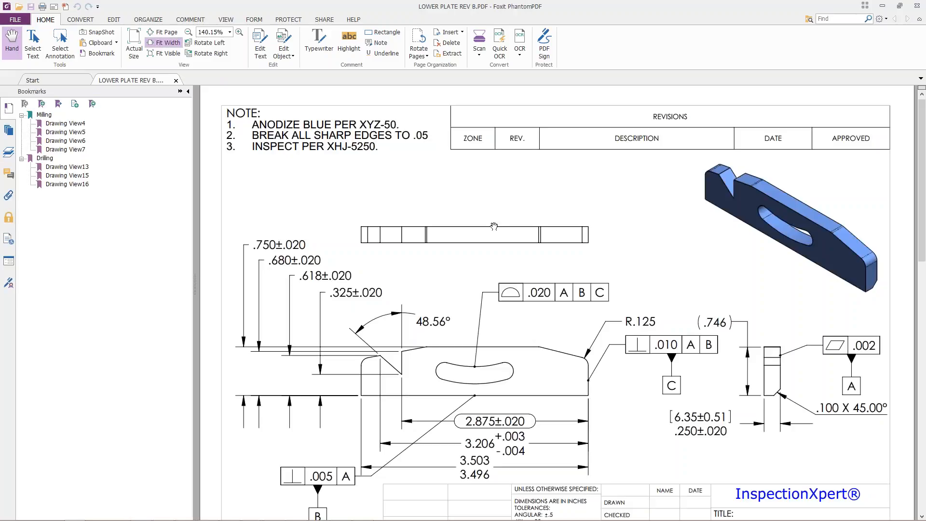
click(916, 6)
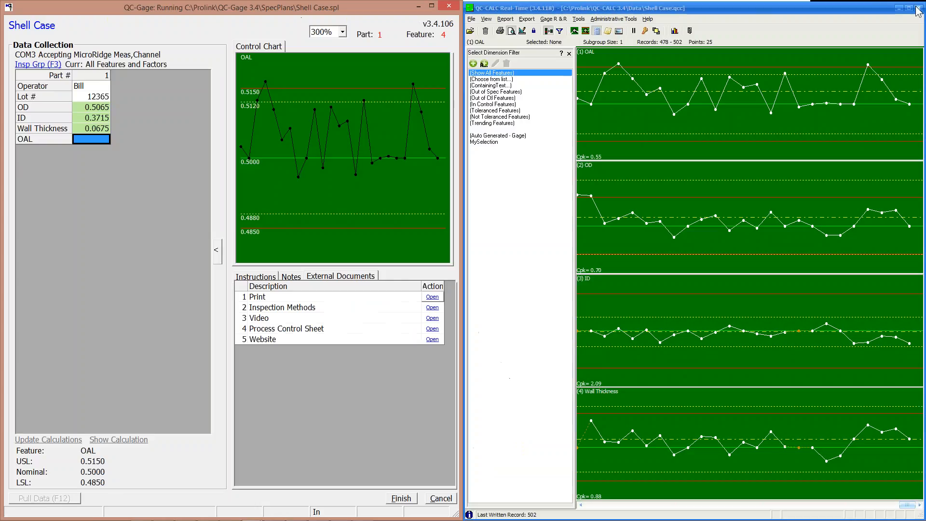
click(432, 317)
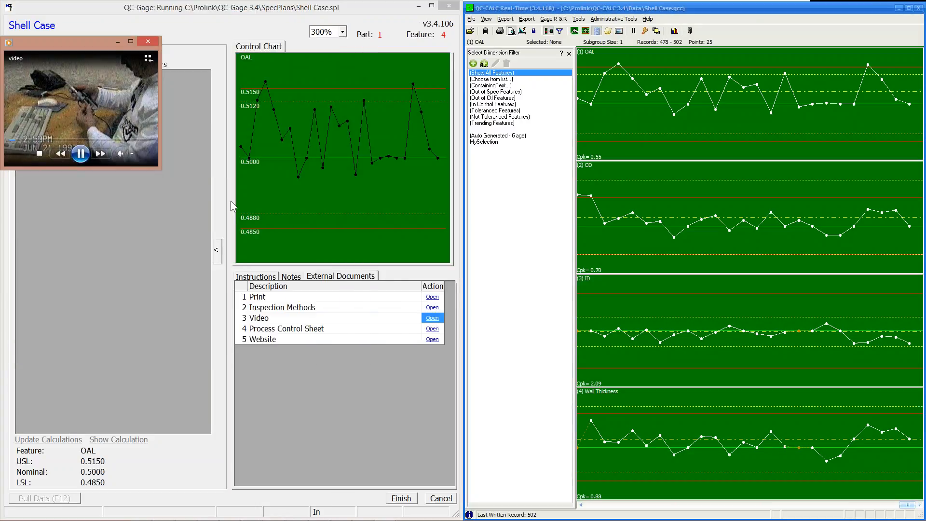
drag(162, 166, 232, 230)
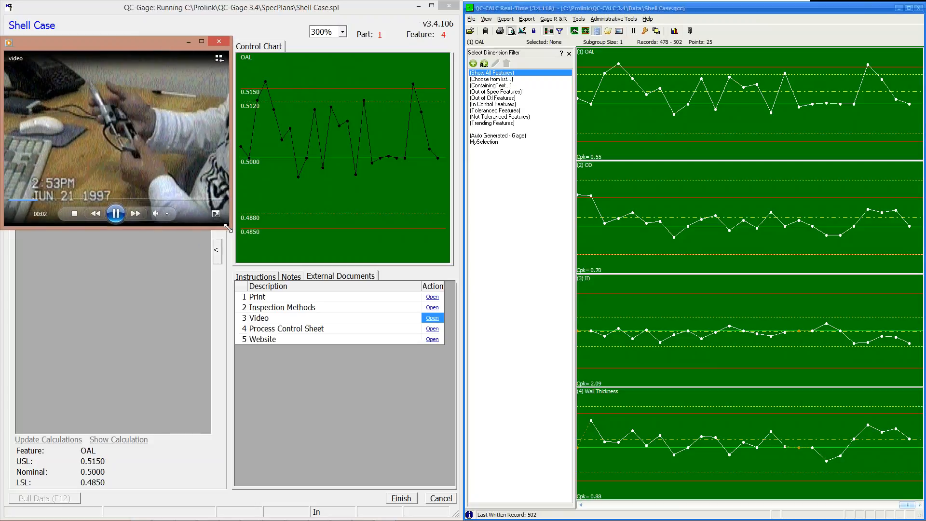
click(224, 42)
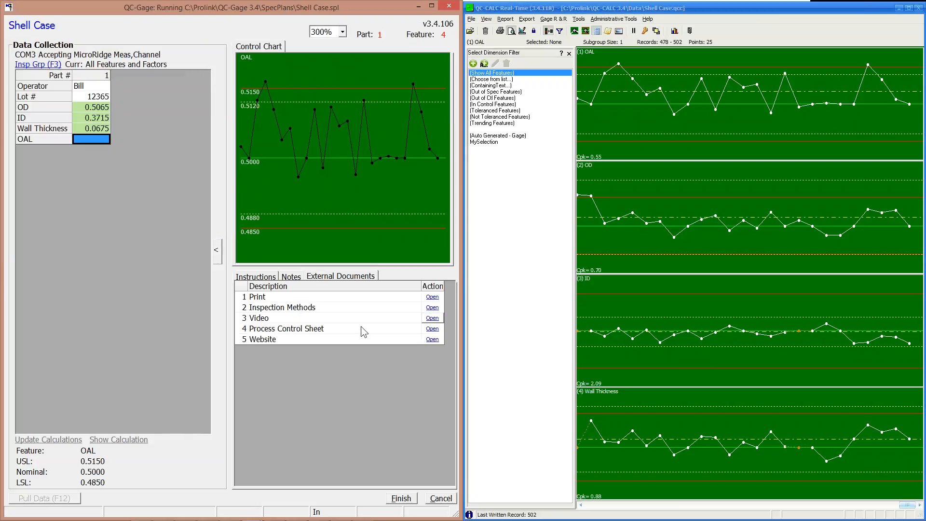
click(432, 307)
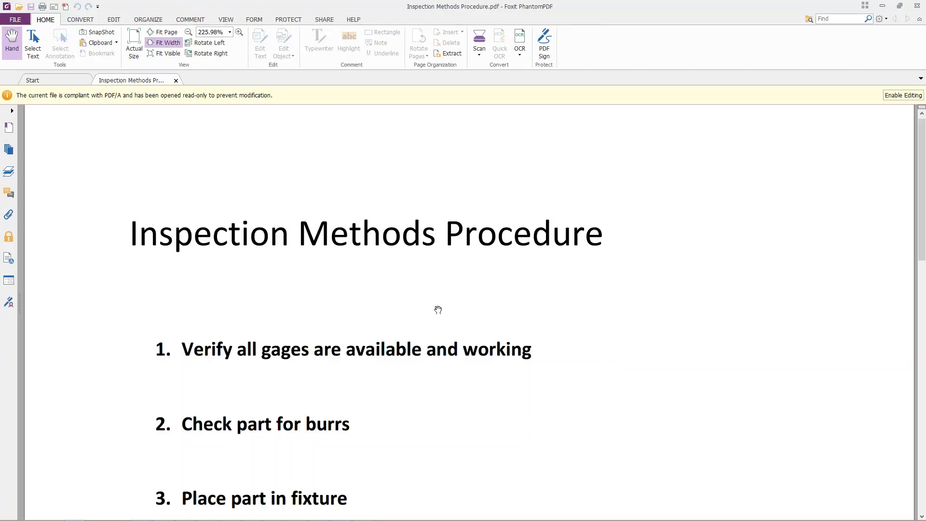
scroll(441, 351, down, 5)
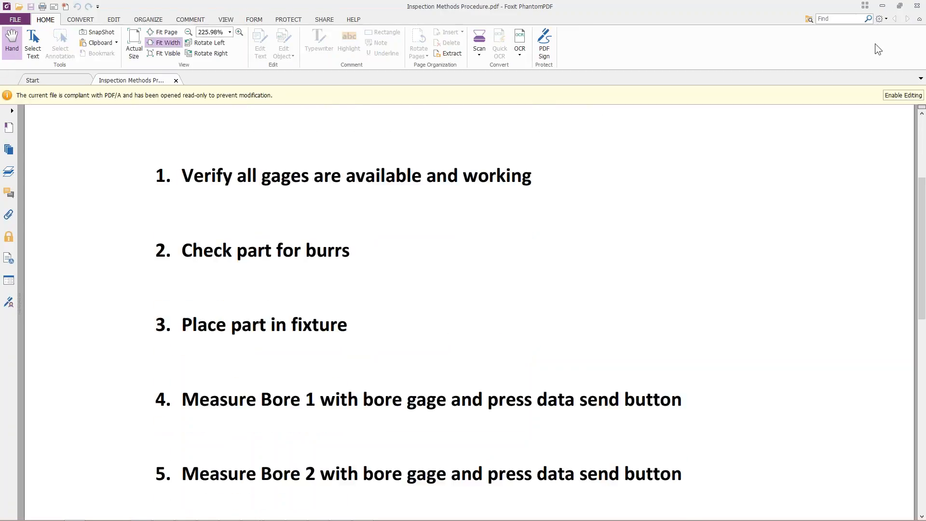
click(916, 6)
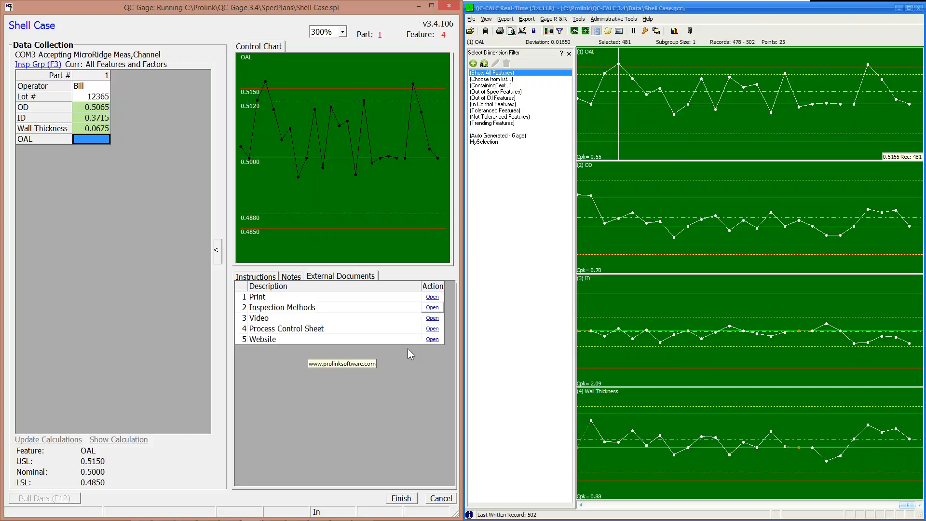
View the linked Prolink website, then return to QC-CALC and the running Shell Case collection.
click(433, 338)
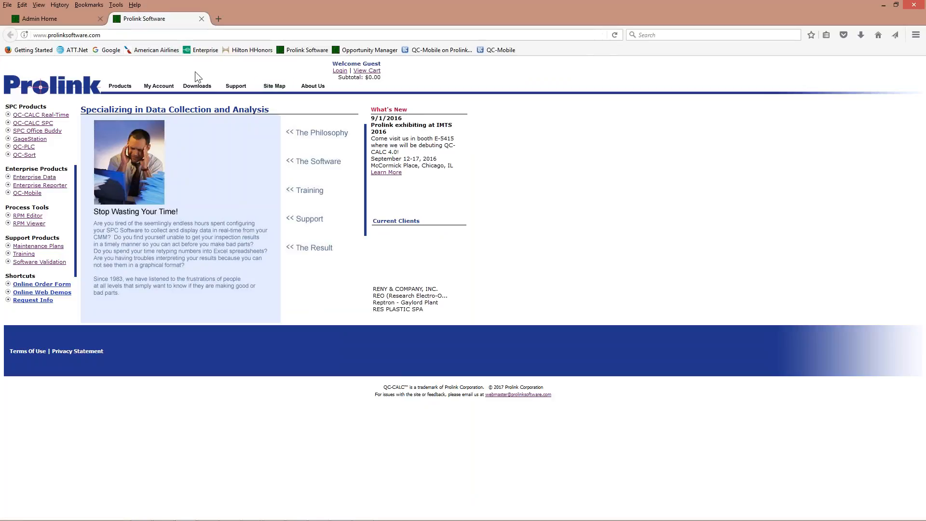
mouse_move(299, 518)
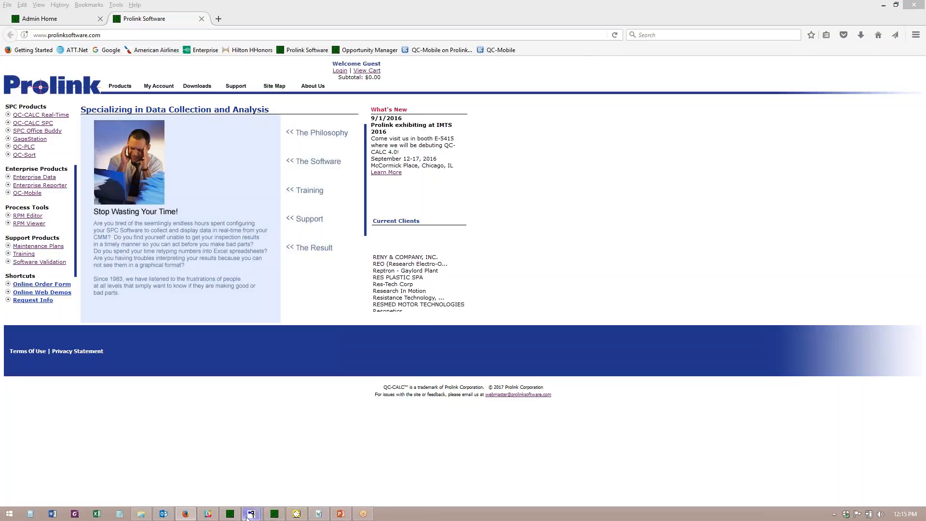
click(273, 515)
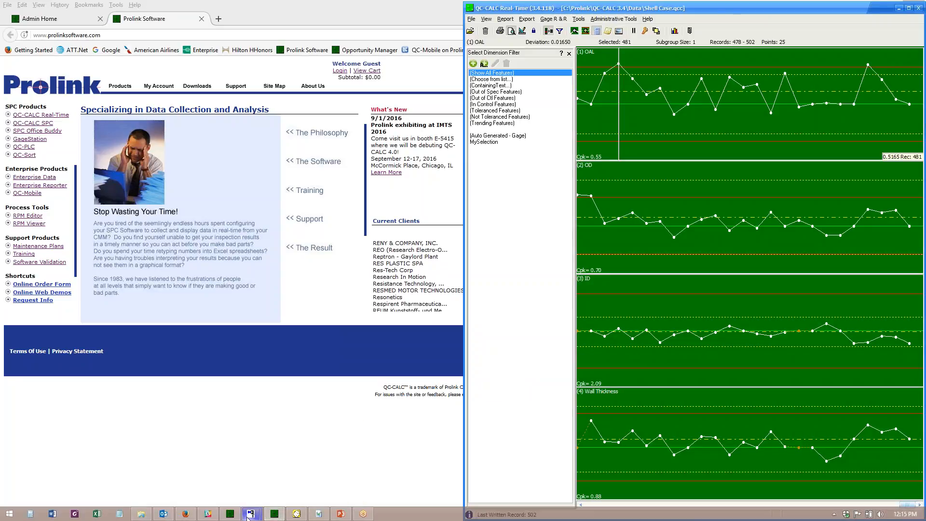
mouse_move(251, 514)
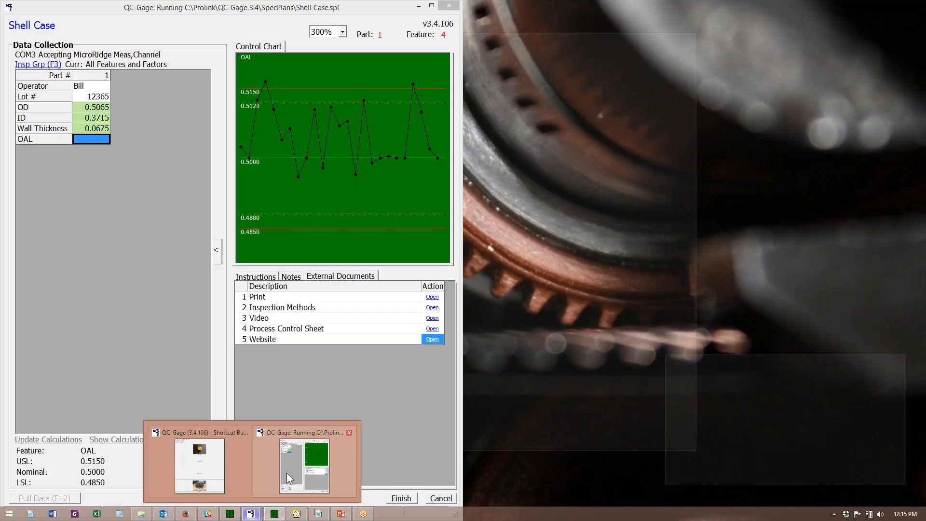
click(286, 473)
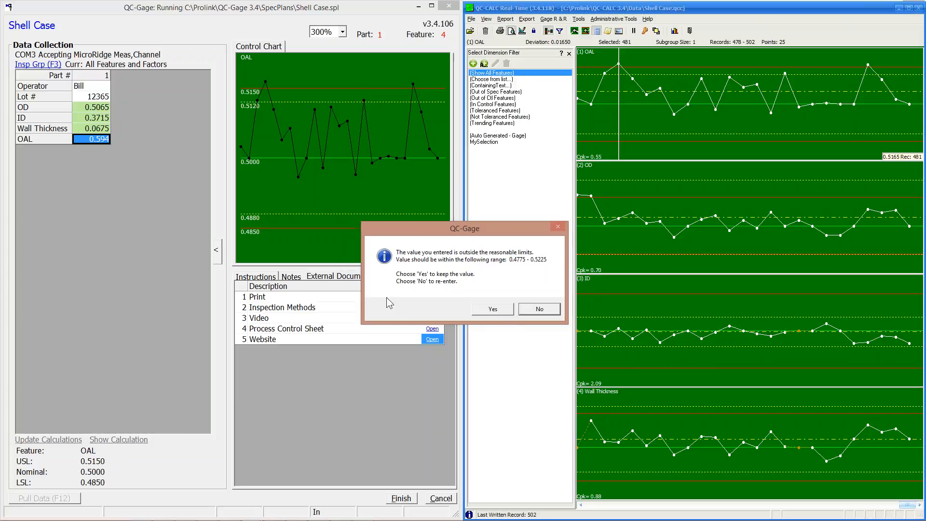
Reject the out-of-limit OAL, check its instructions, re-enter OAL as 0.5055, and finish the part.
click(544, 310)
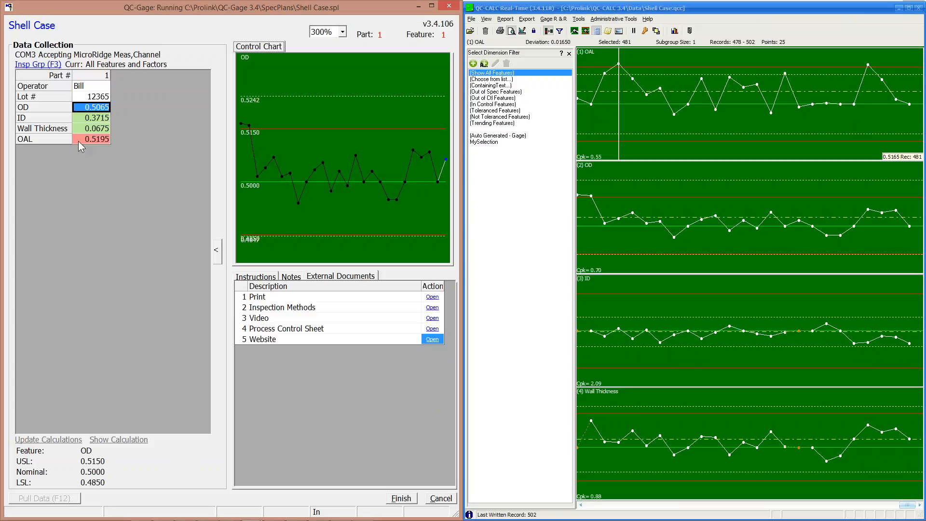
right_click(79, 146)
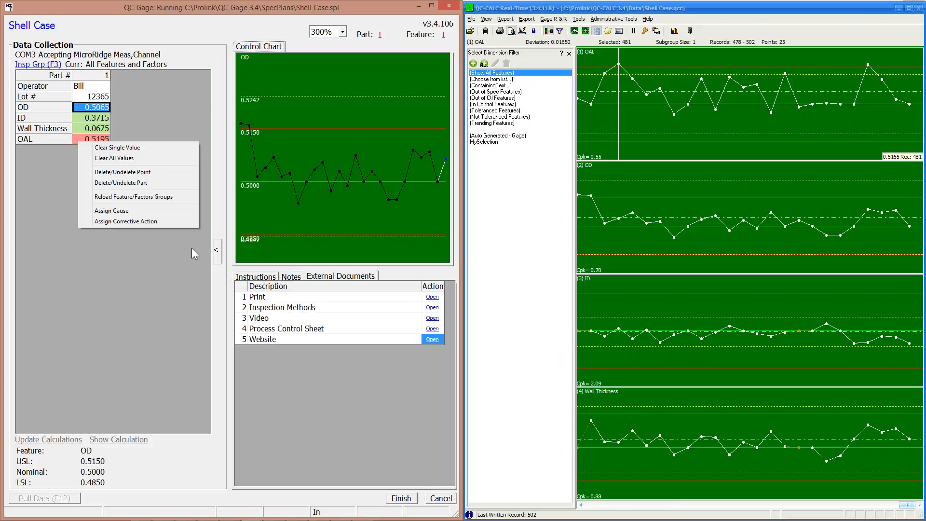
click(160, 245)
click(259, 275)
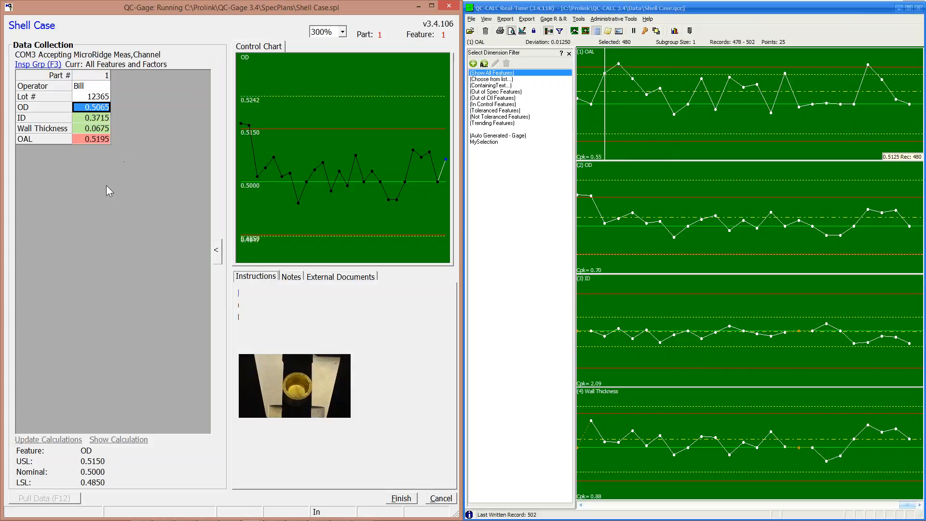
click(79, 139)
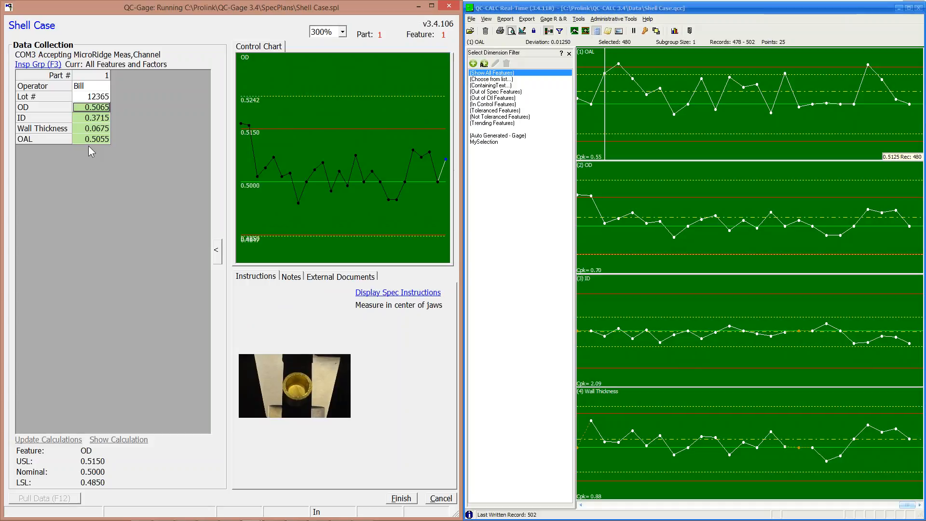
click(400, 499)
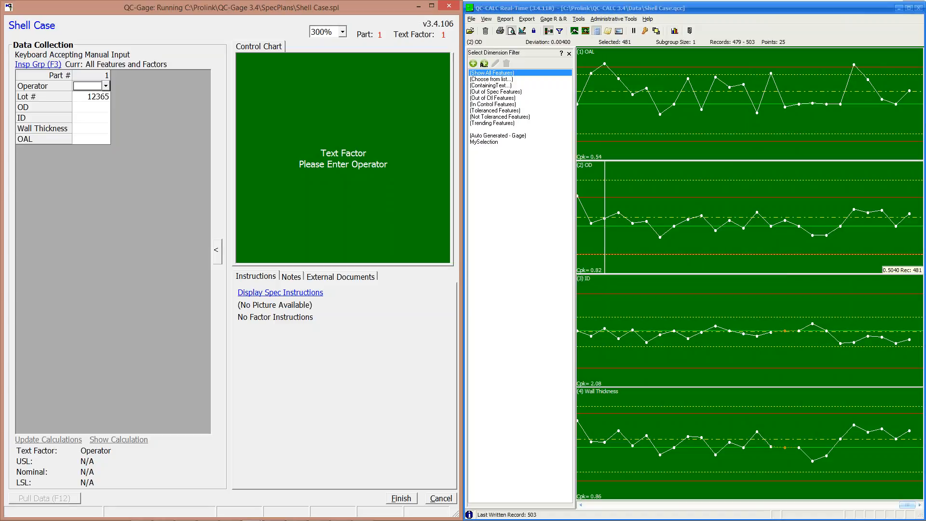
click(32, 64)
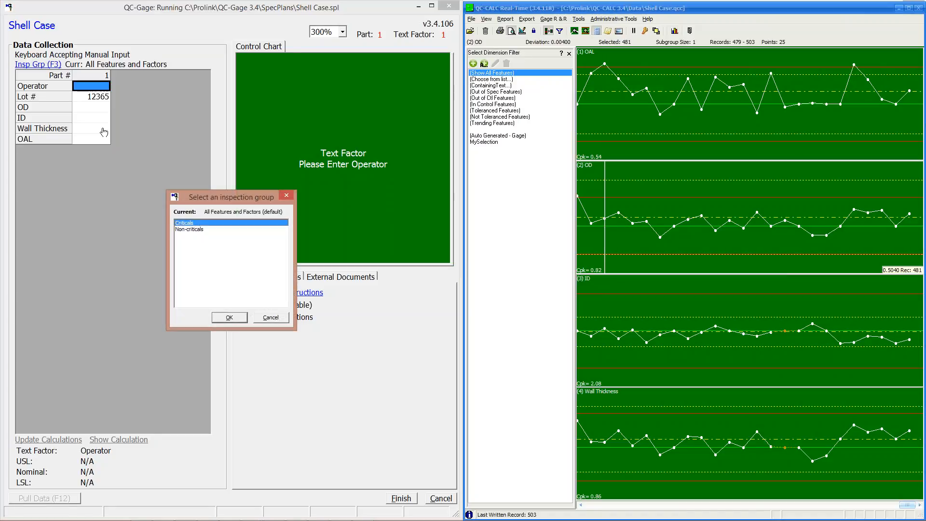
click(229, 317)
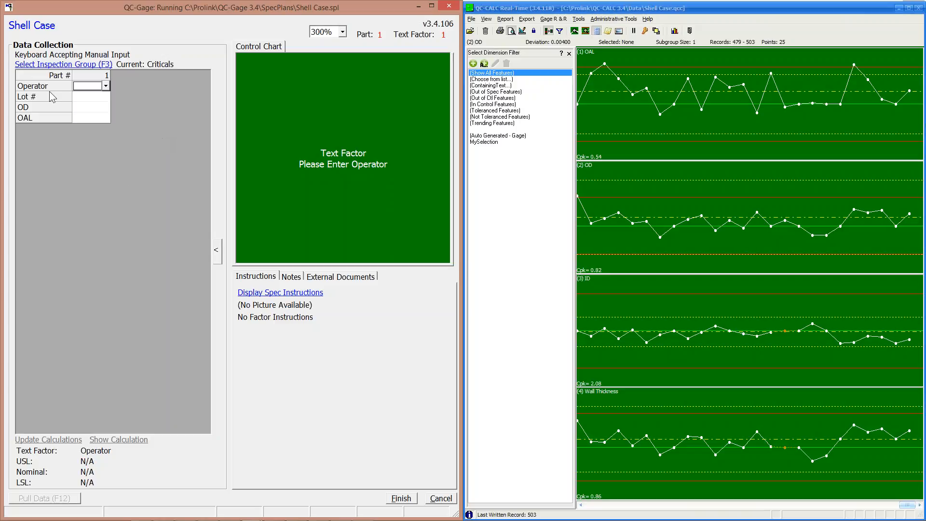
click(57, 65)
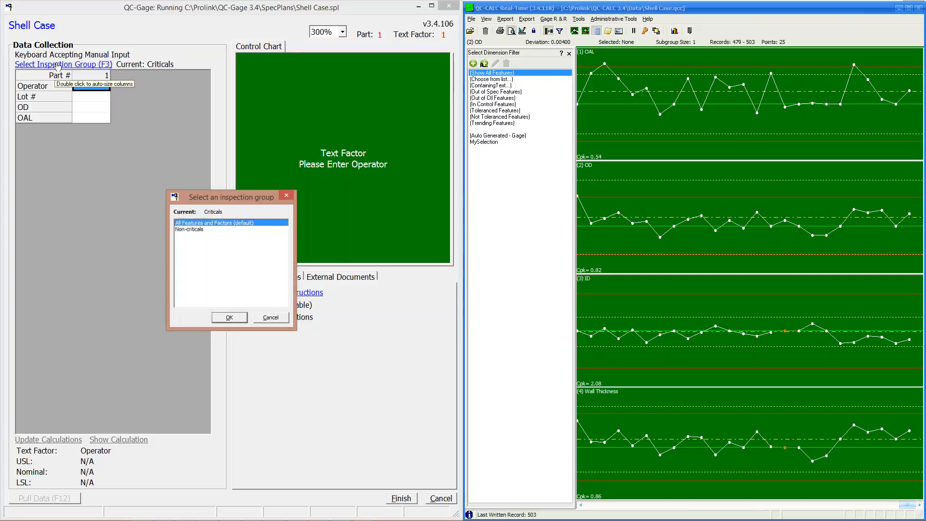
click(230, 318)
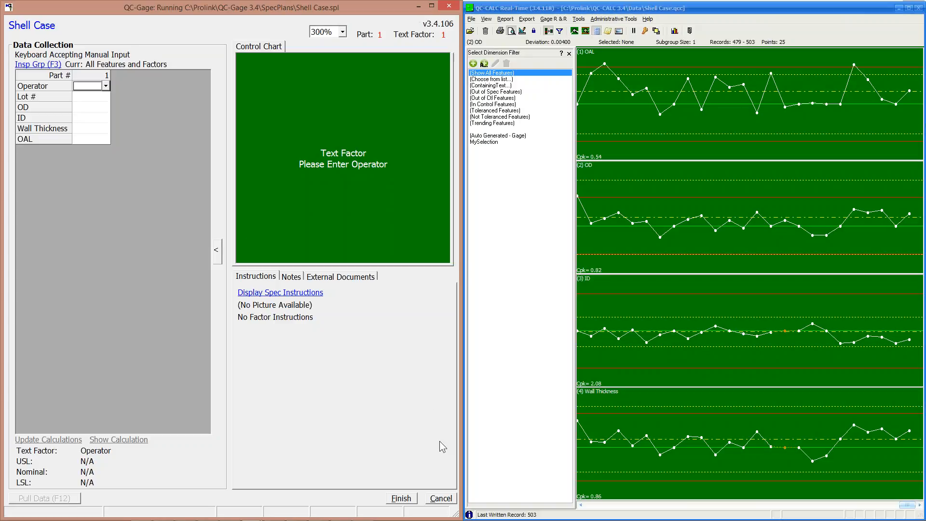
Stop the Shell Case data collection and open its spec plan for editing.
click(441, 498)
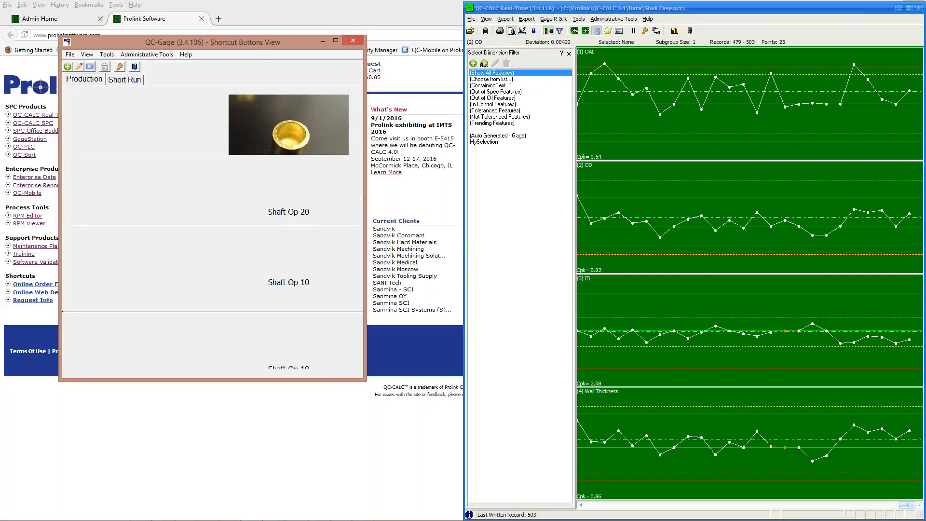
right_click(241, 115)
key(Escape)
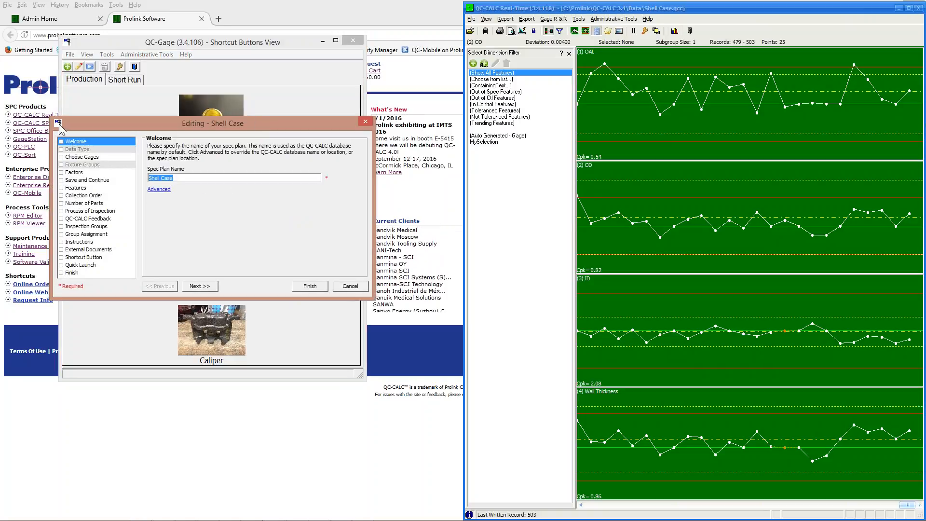
click(189, 287)
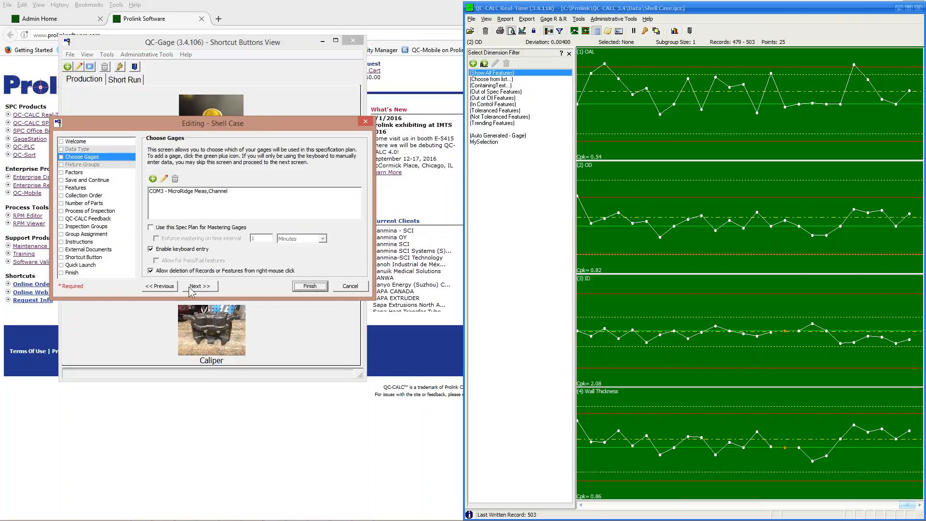
Review the COM3 MicroRidge gage setup, keeping MicroRidge Meas,Channel, and continue to Factors.
click(163, 180)
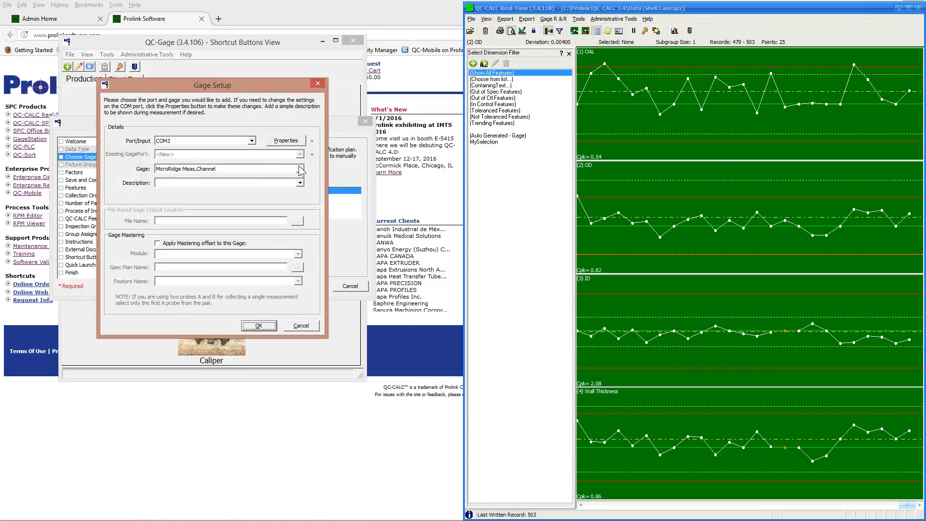
click(300, 168)
mouse_move(299, 201)
mouse_down()
mouse_move(299, 187)
mouse_move(295, 211)
mouse_up()
click(256, 123)
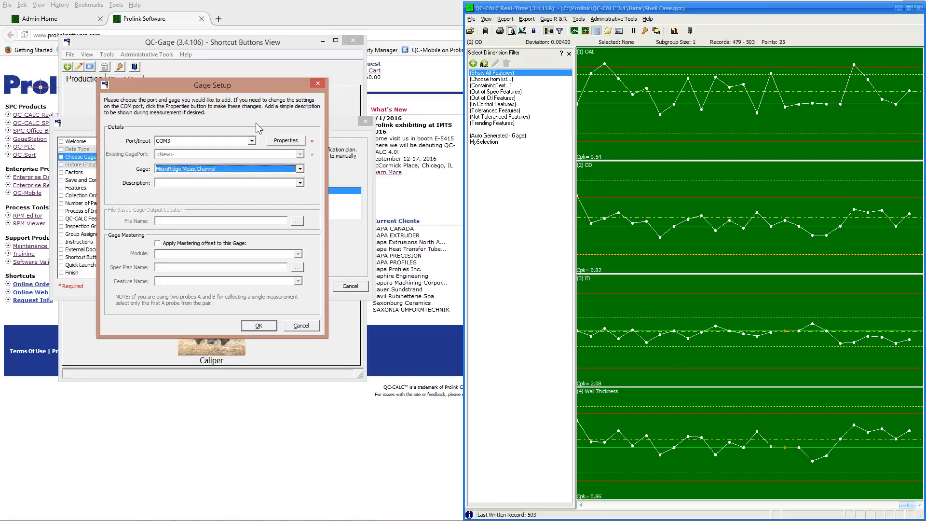
click(299, 326)
click(200, 285)
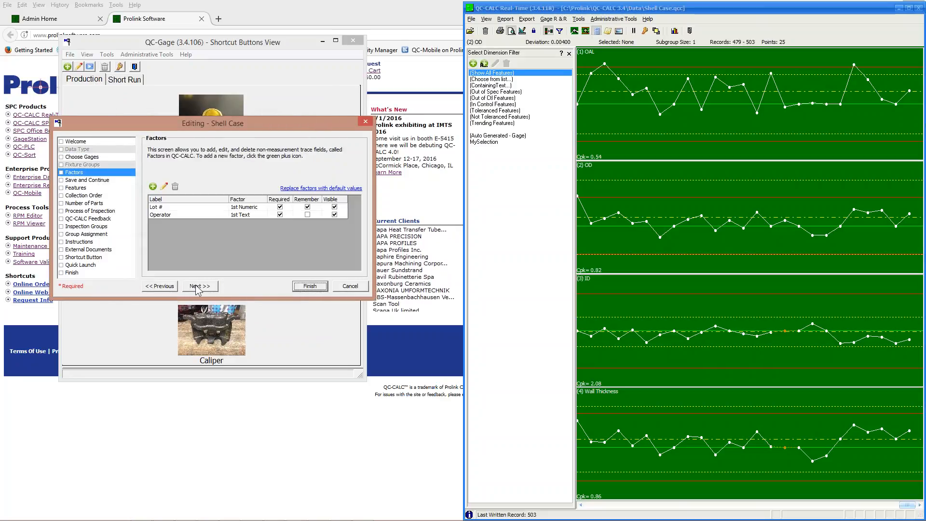
Review the Lot # and Operator factor setups unchanged, then continue to the Features page.
click(166, 207)
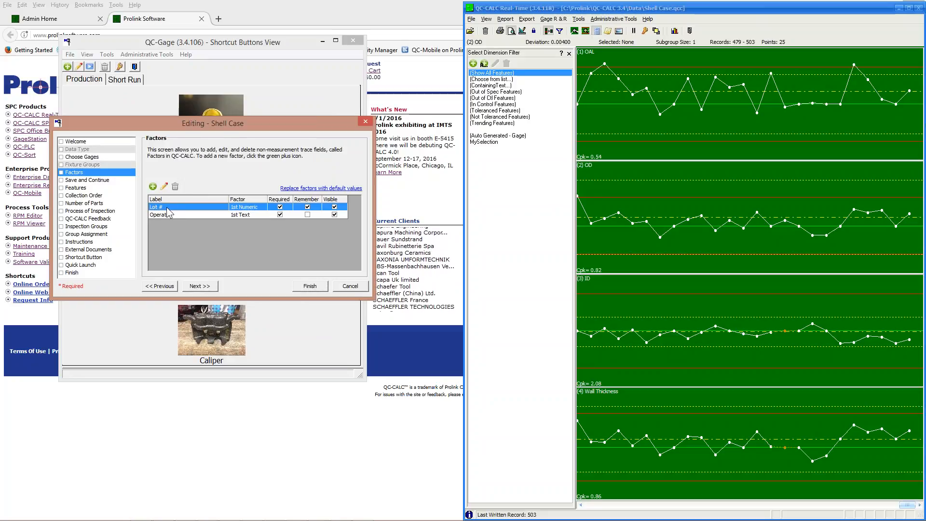
double_click(166, 207)
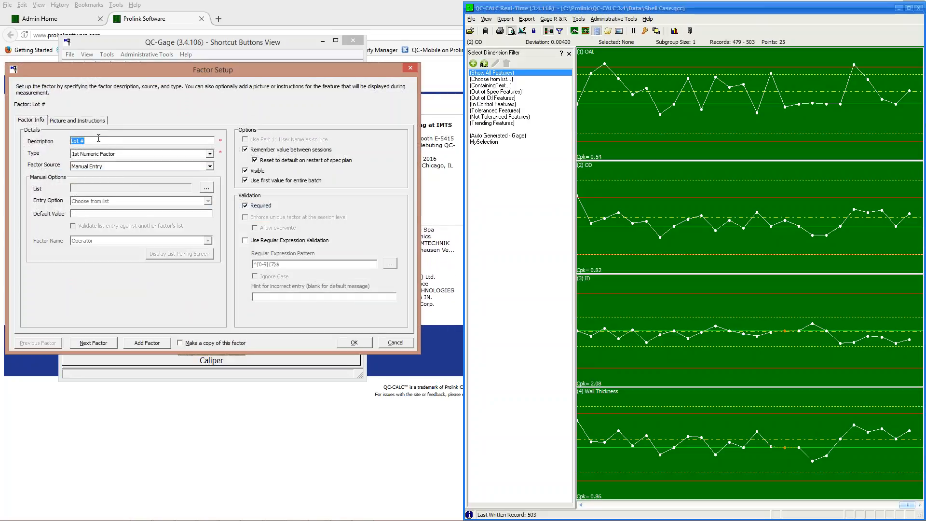
click(97, 343)
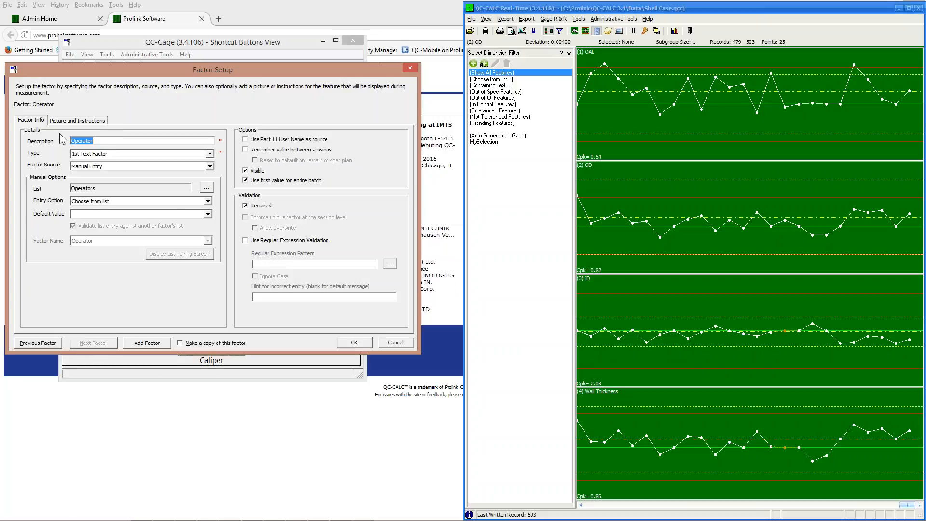
click(205, 188)
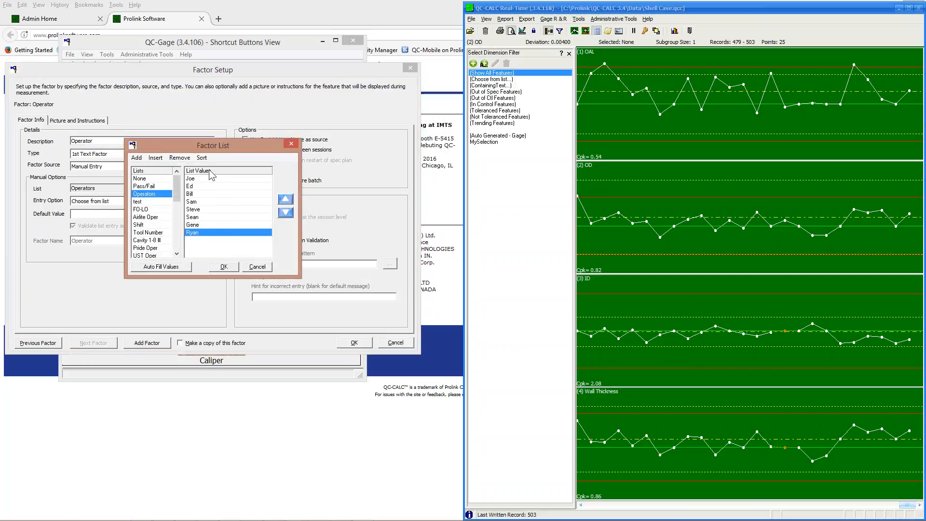
click(262, 268)
click(349, 343)
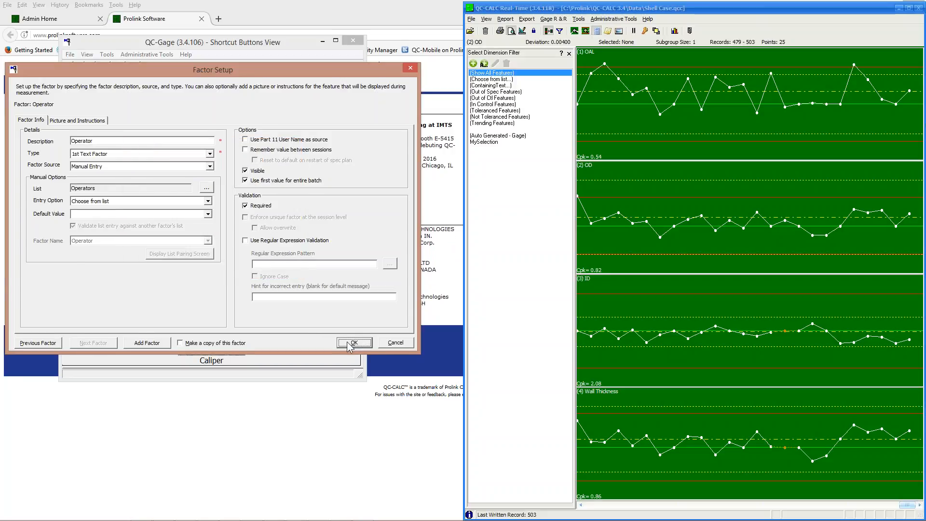
click(187, 285)
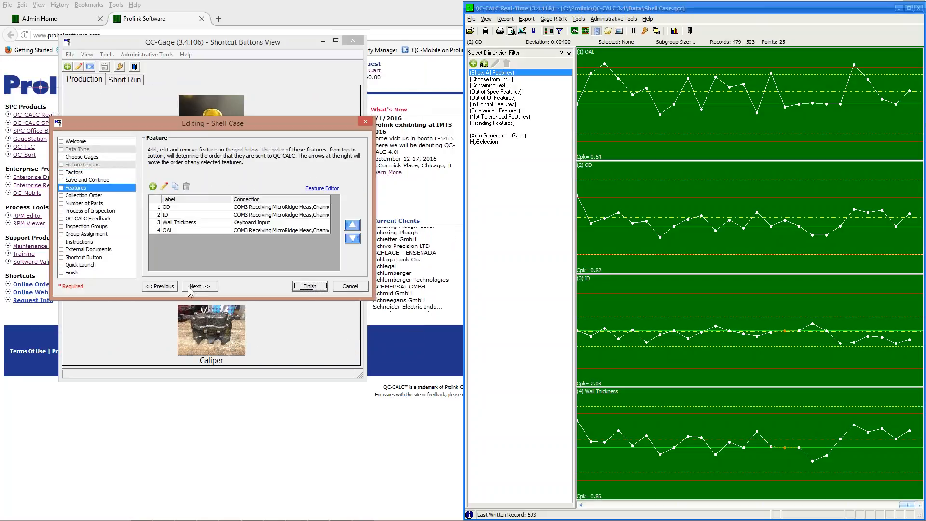
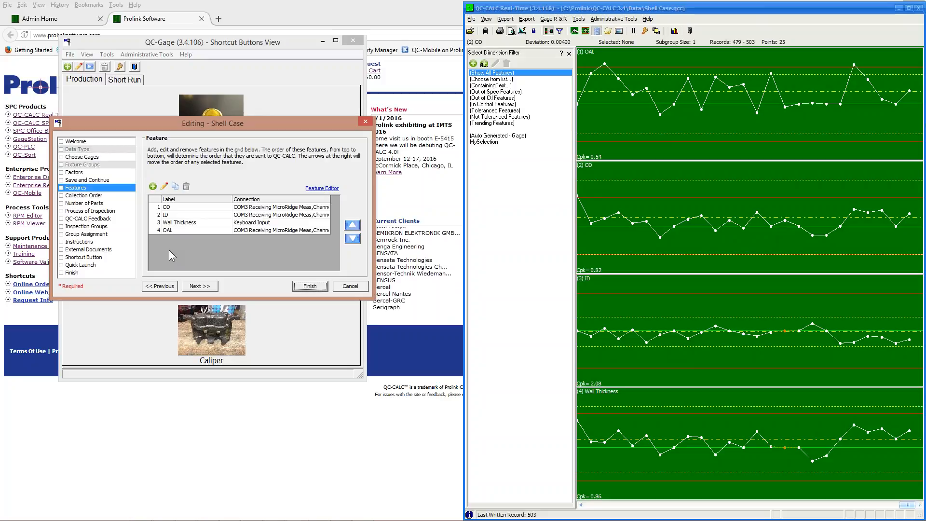
Select the OD feature in the Shell Case features list and open its setup.
click(192, 207)
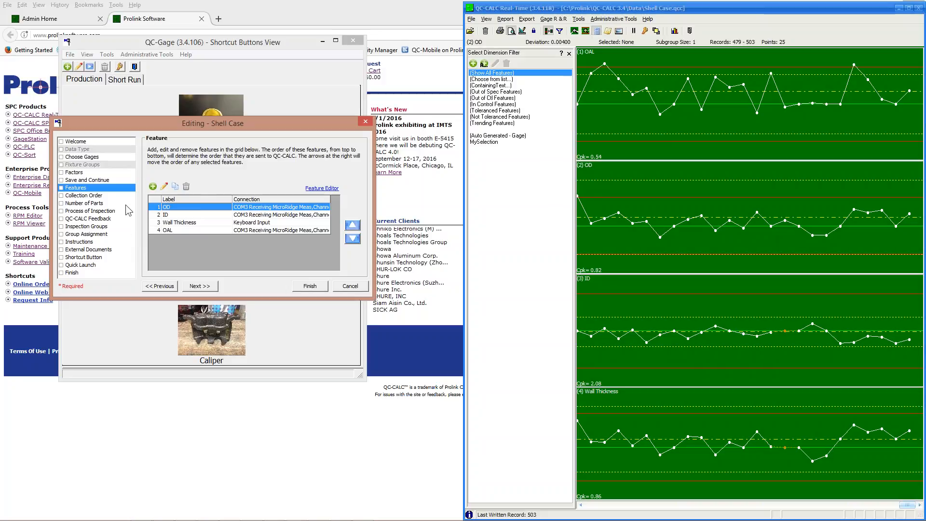
click(161, 186)
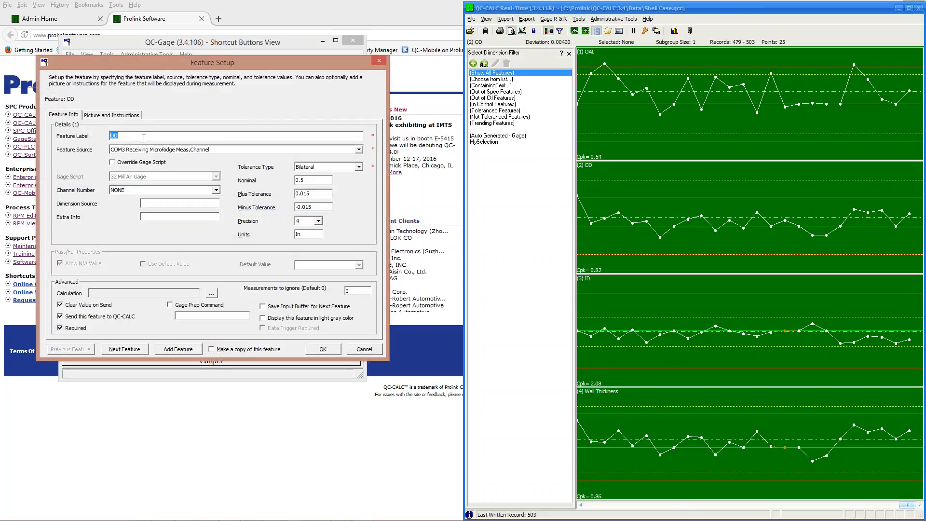
Check OD's feature source, keep Bilateral tolerance, view its picture tab, and confirm with OK.
click(204, 150)
click(205, 150)
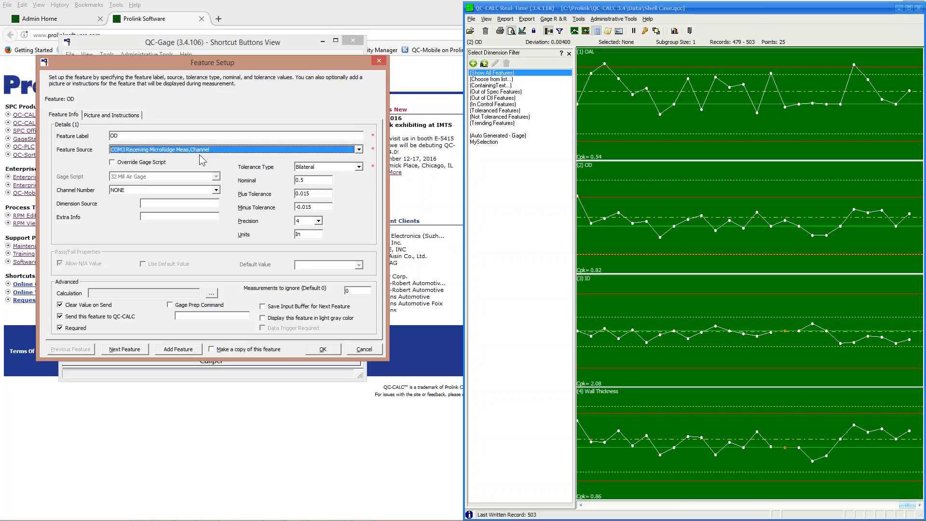
click(359, 167)
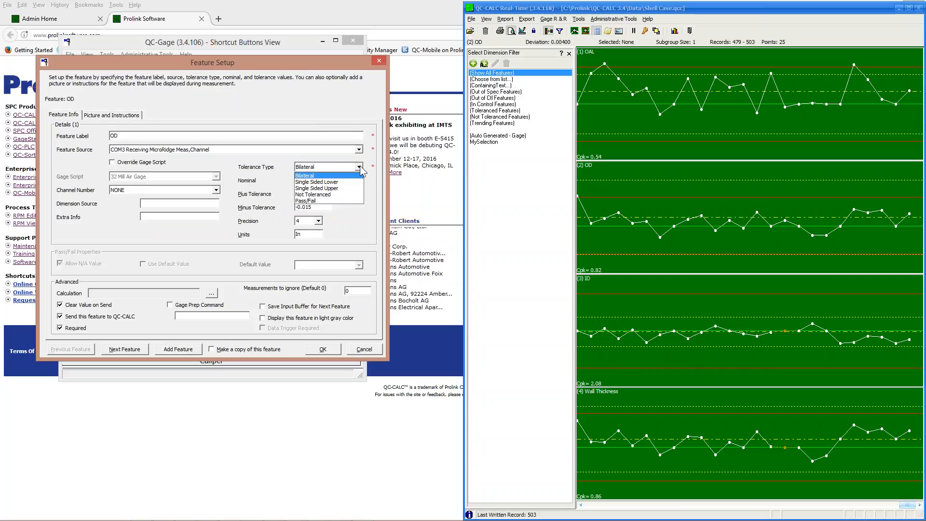
click(350, 175)
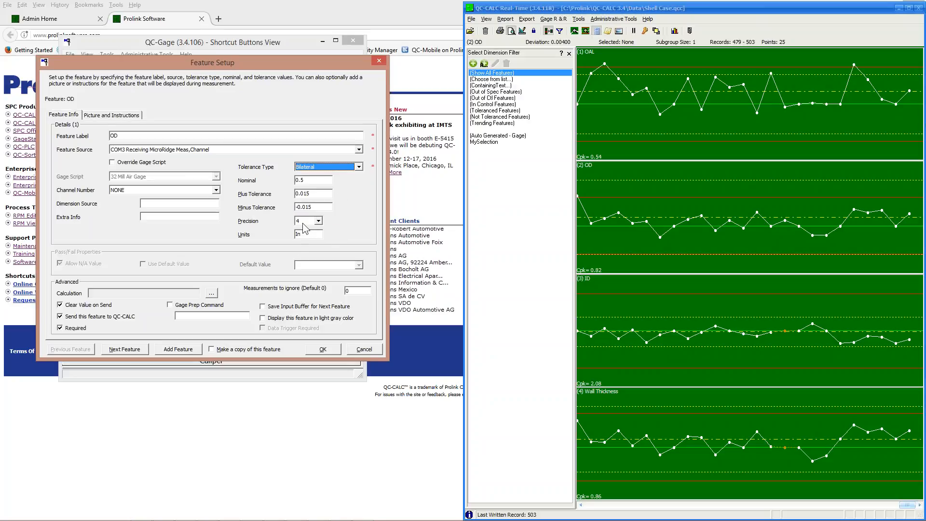
click(112, 116)
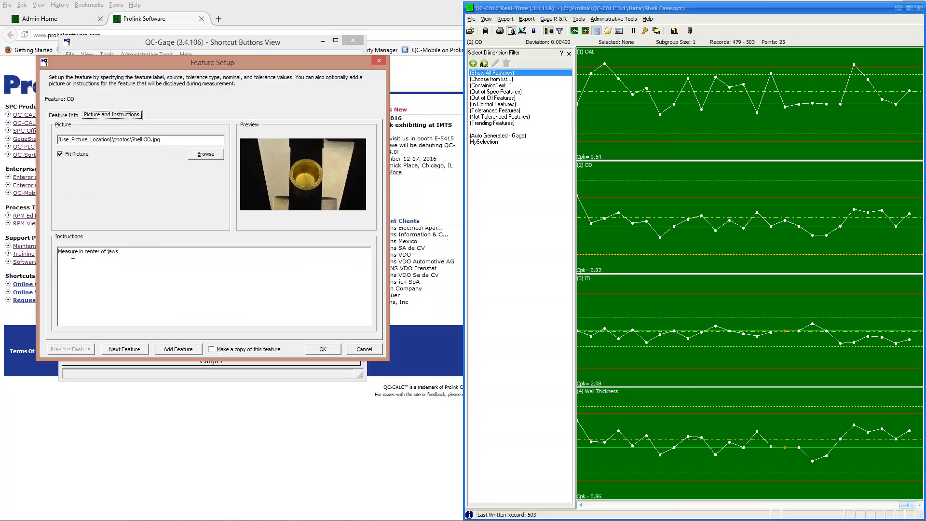
click(323, 348)
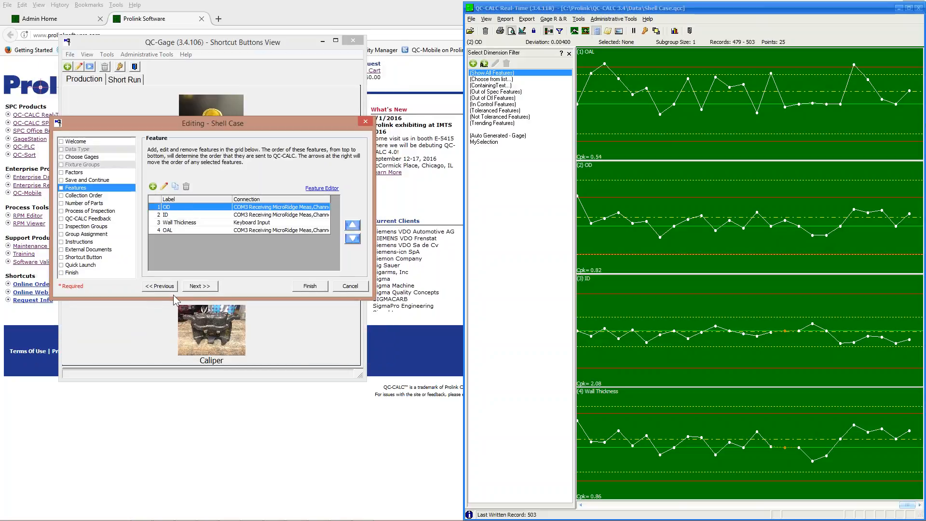
Advance to Number of Parts, try the Lookup table option, then keep Fixed at 1 part and continue.
click(207, 287)
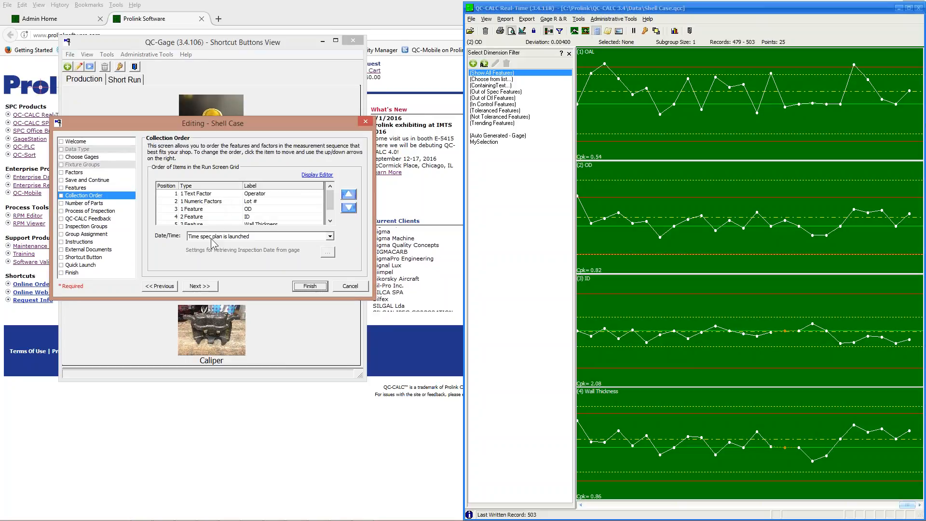
click(199, 283)
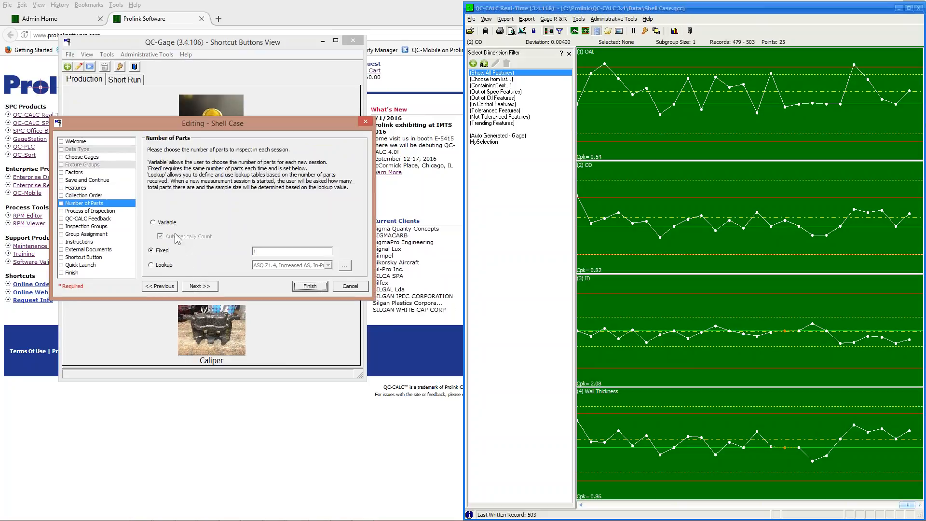
double_click(274, 252)
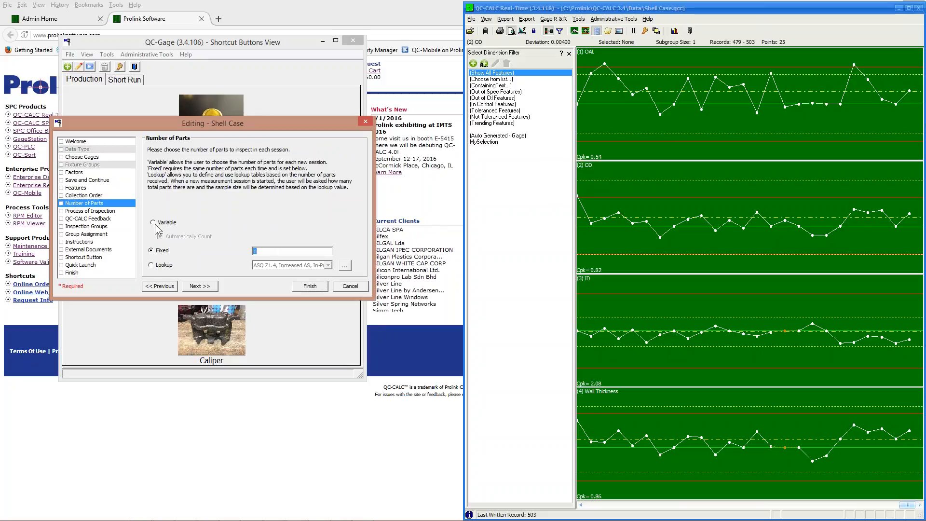
click(164, 264)
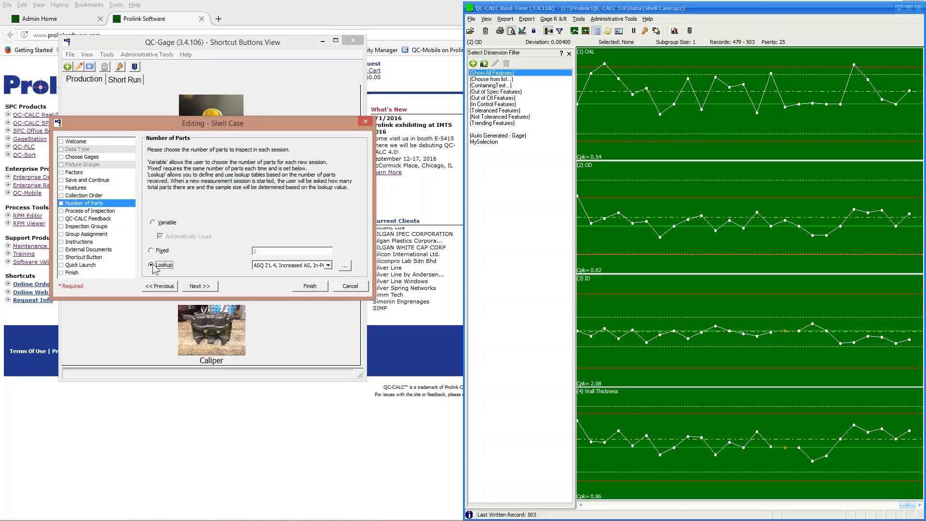
click(328, 265)
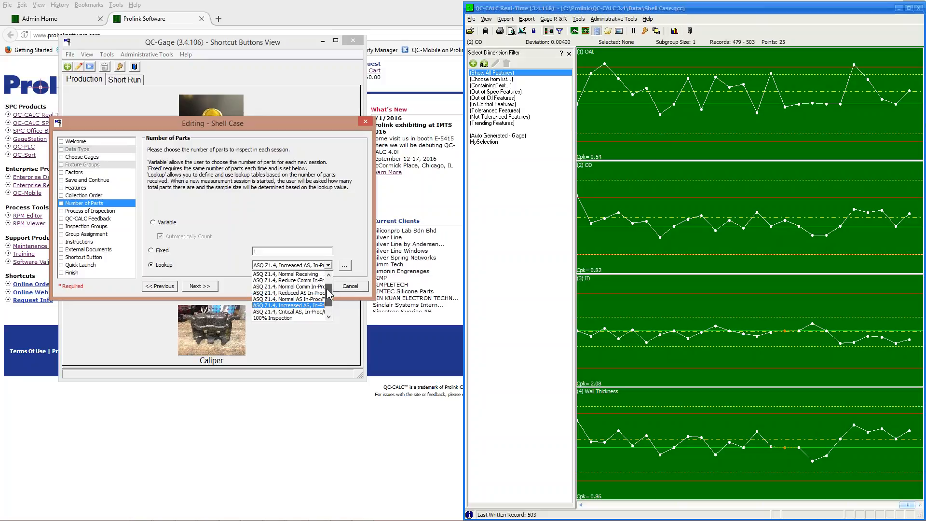
click(326, 223)
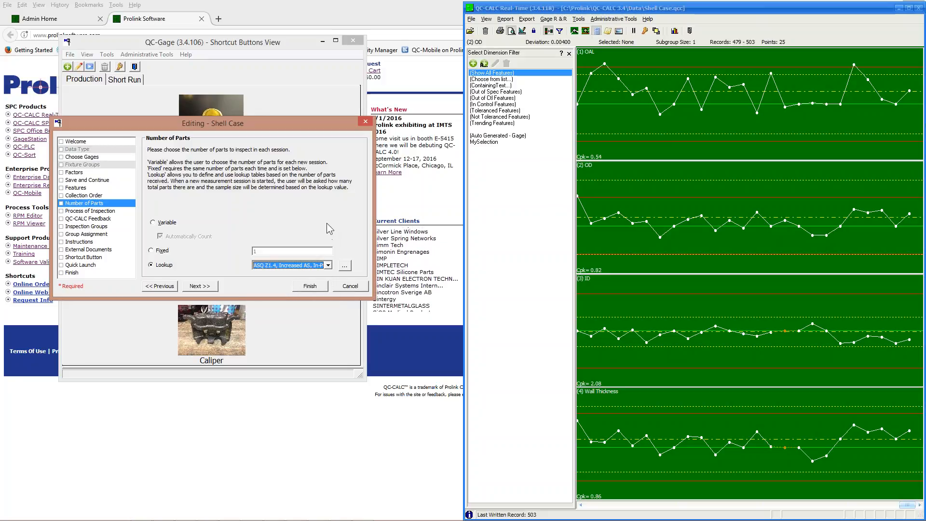
click(162, 250)
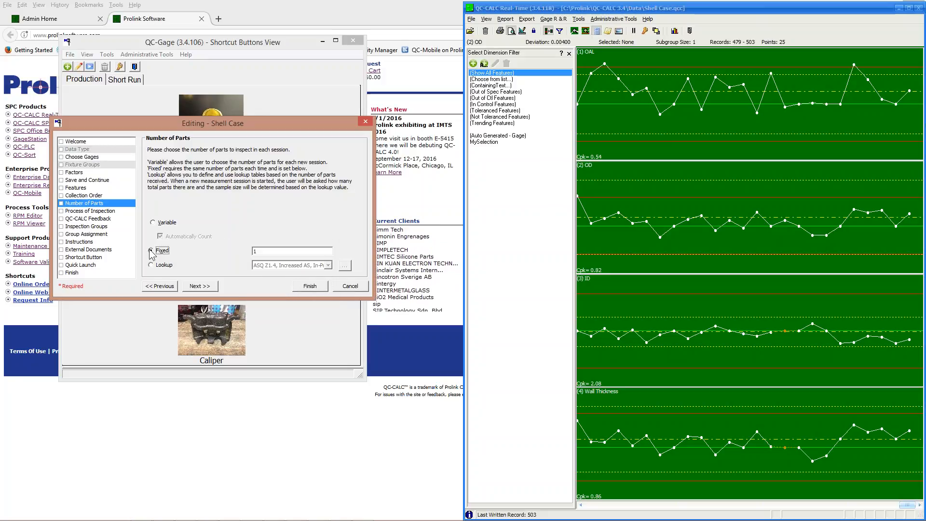
click(199, 286)
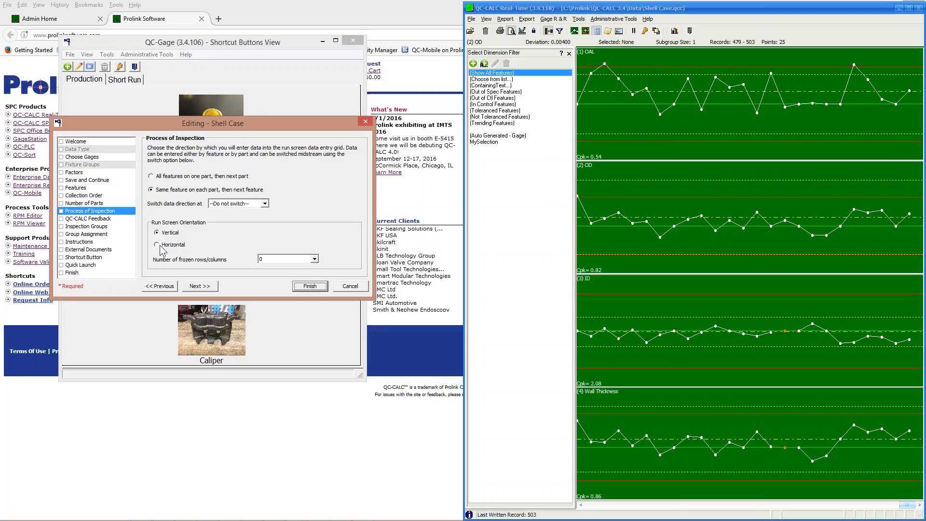
Pass QC-CALC feedback, review the Criticals inspection group's settings, and continue to Group Assignment.
click(195, 286)
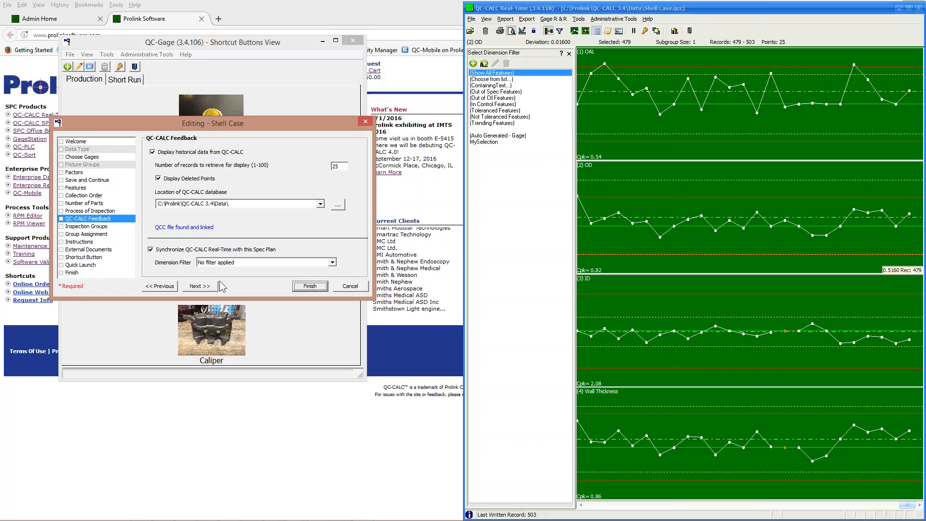
click(200, 286)
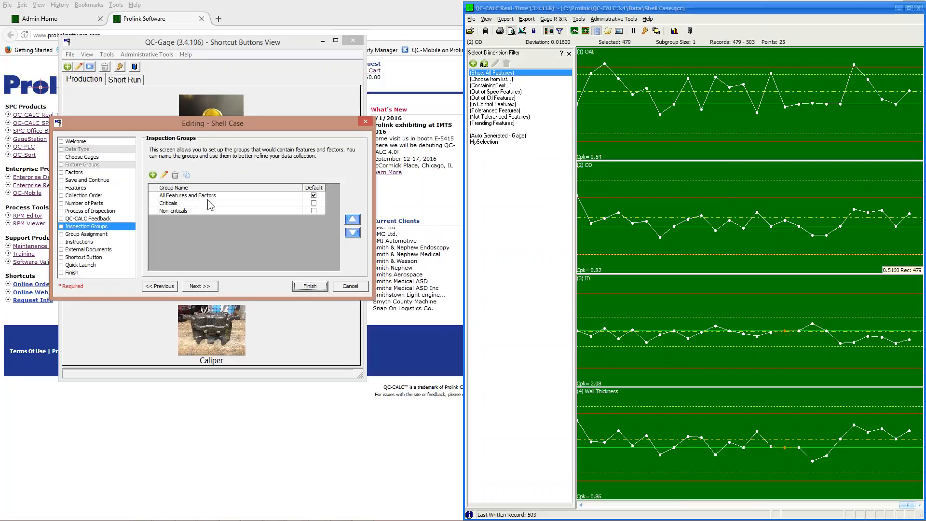
double_click(169, 204)
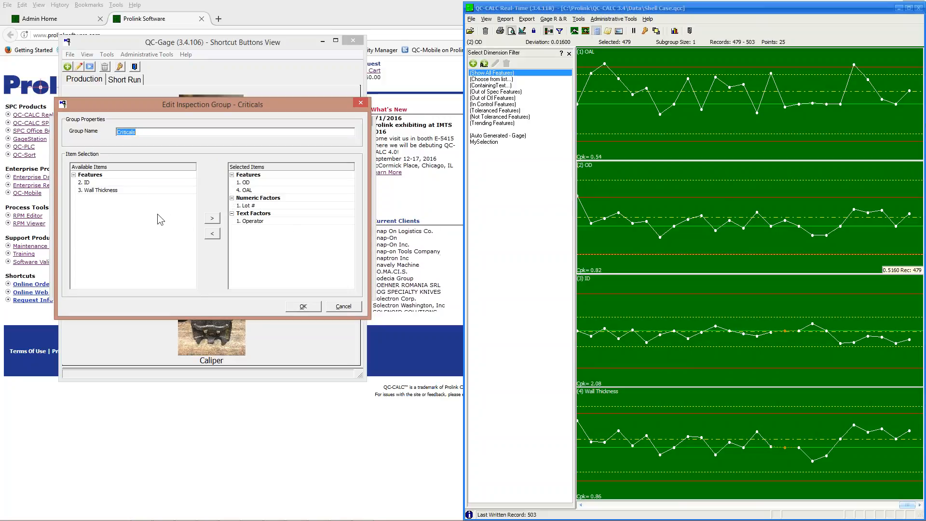
click(312, 308)
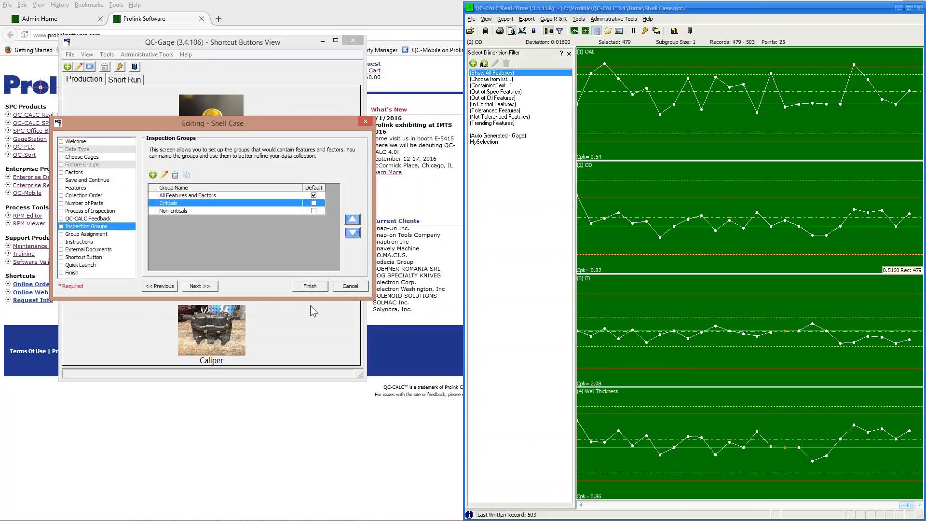
click(207, 285)
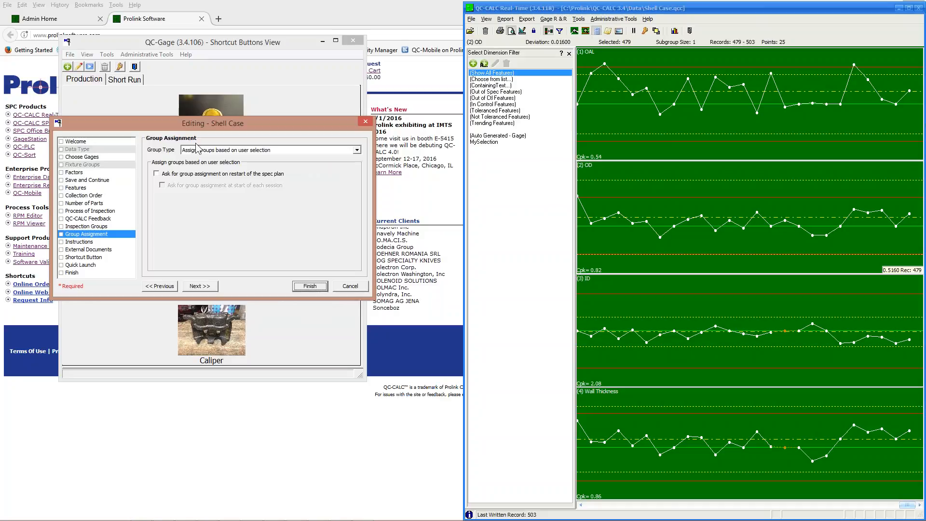
Try defect-rate group assignment, revert to user selection, and move on to Instructions.
click(259, 150)
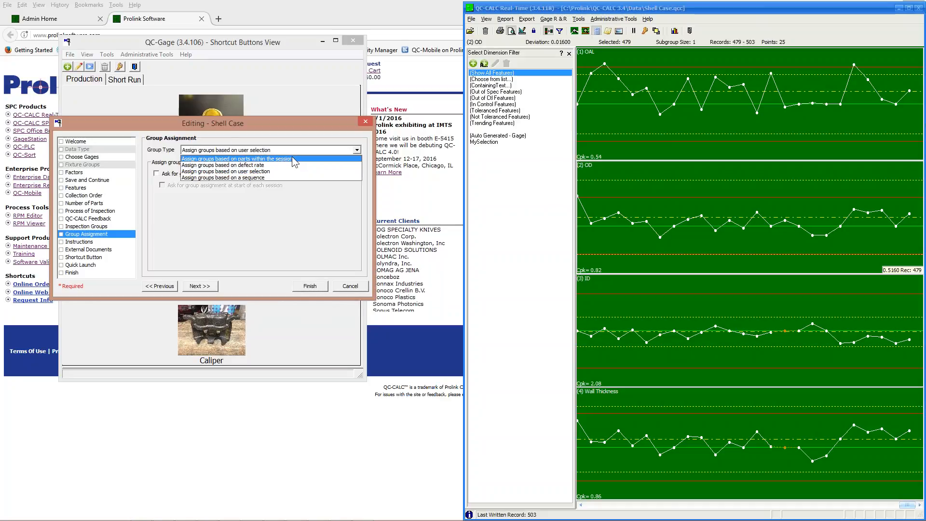
click(288, 165)
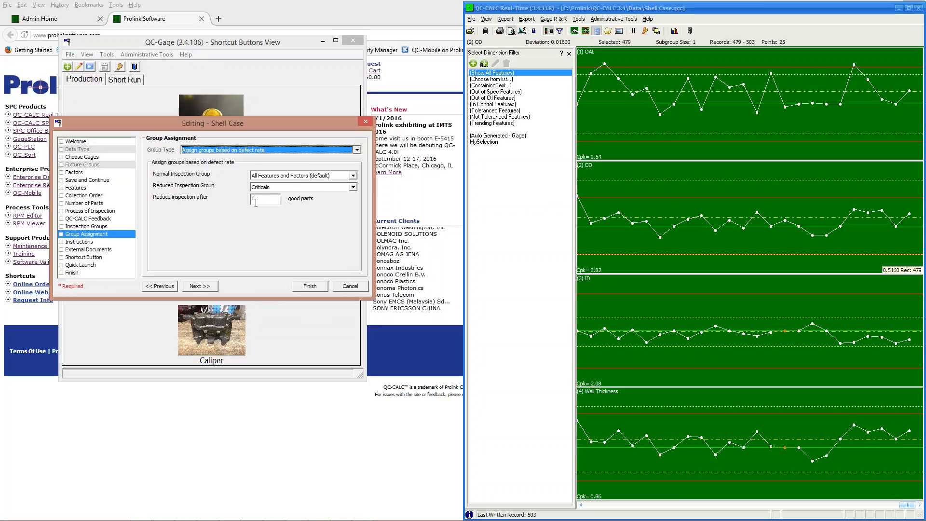
click(258, 148)
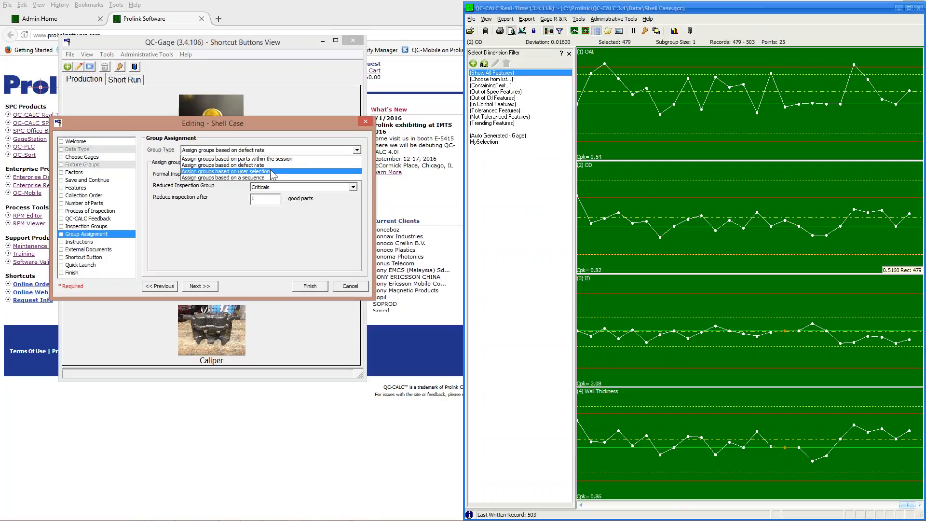
click(268, 173)
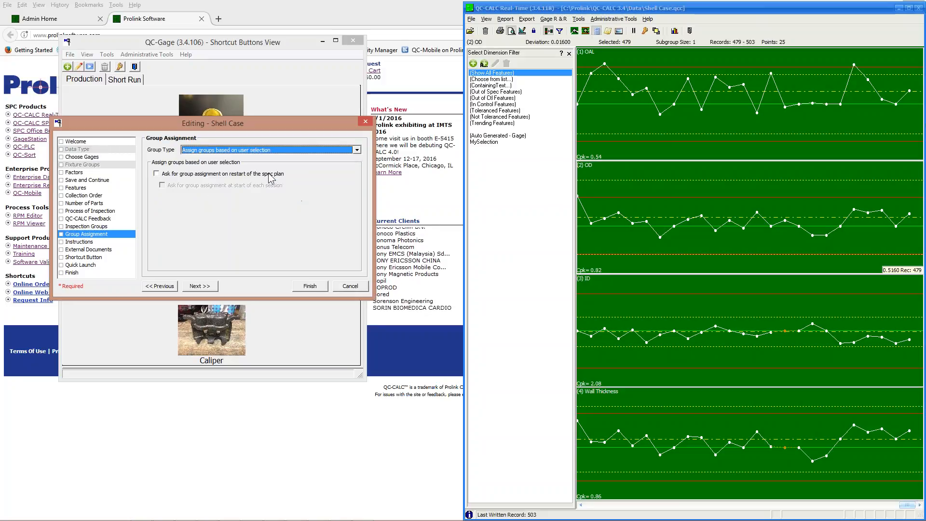
click(208, 288)
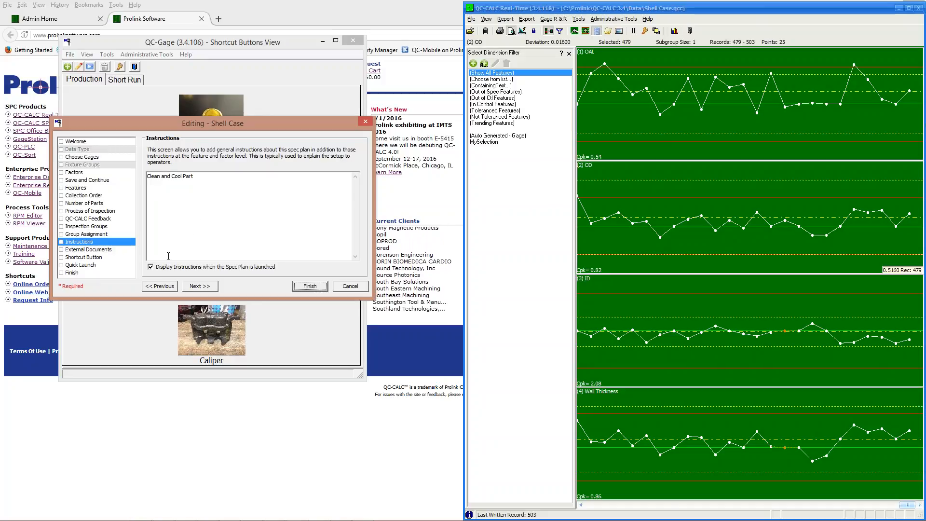
Review the Print external document's settings, then continue to the Shortcut Button page.
click(207, 287)
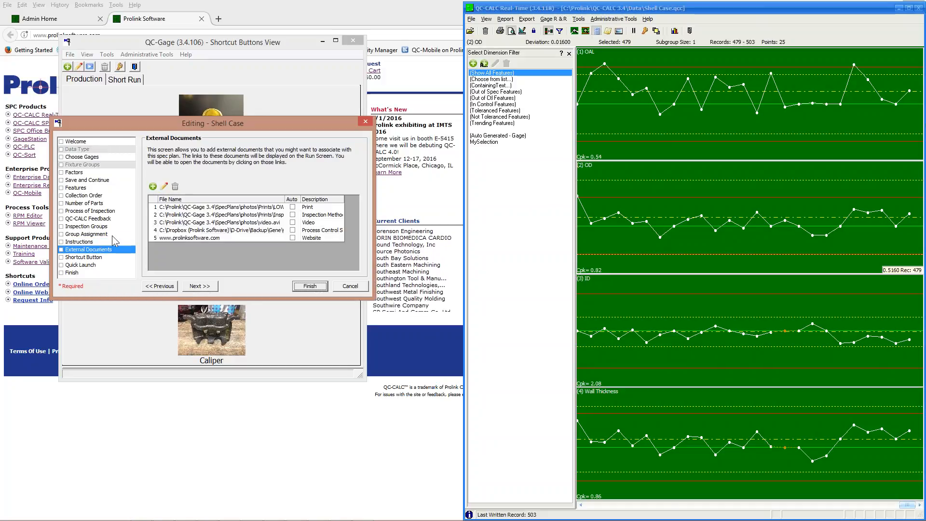
click(177, 207)
click(164, 186)
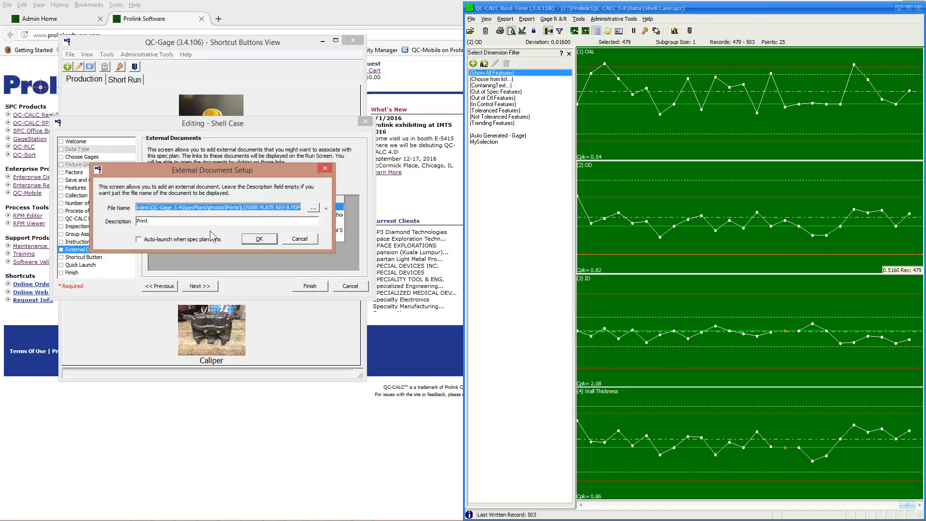
click(255, 240)
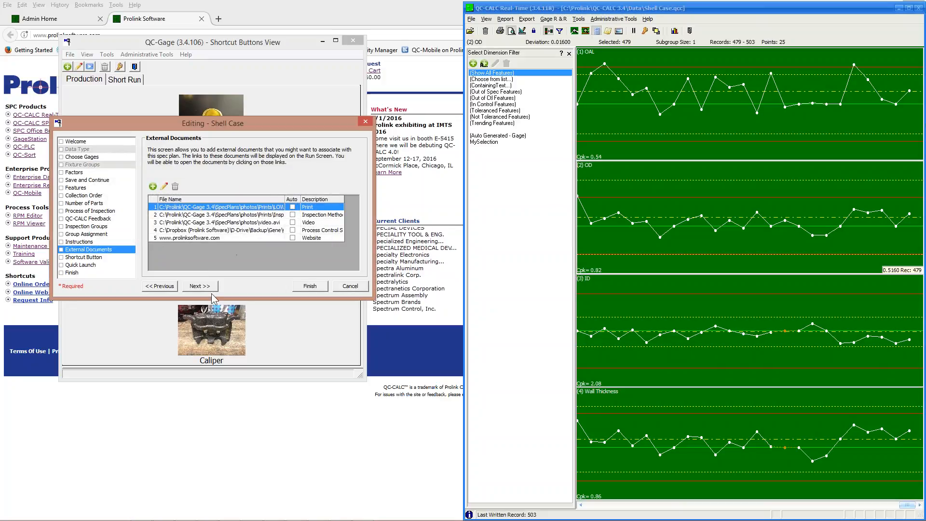
click(200, 287)
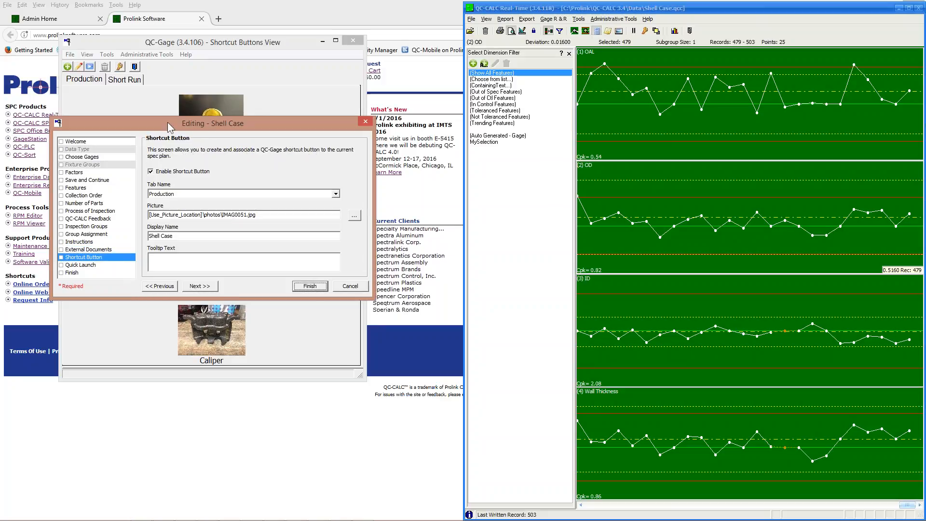
Move the editor lower, advance to Quick Launch, then cancel and discard the Shell Case changes.
drag(169, 122, 168, 205)
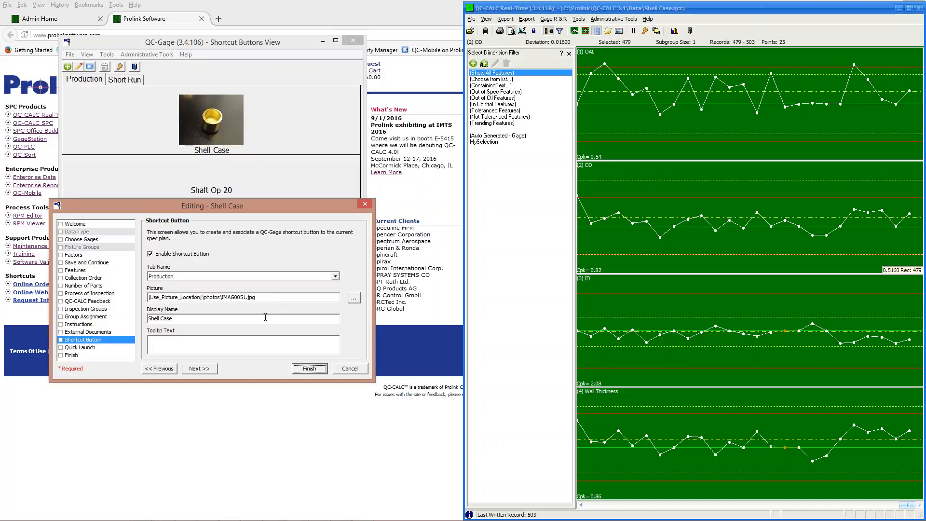
click(202, 371)
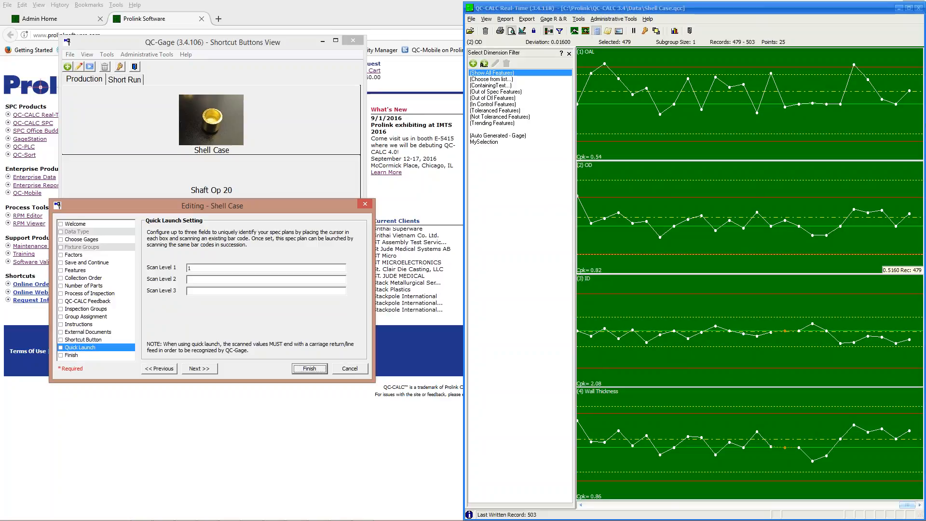
click(350, 368)
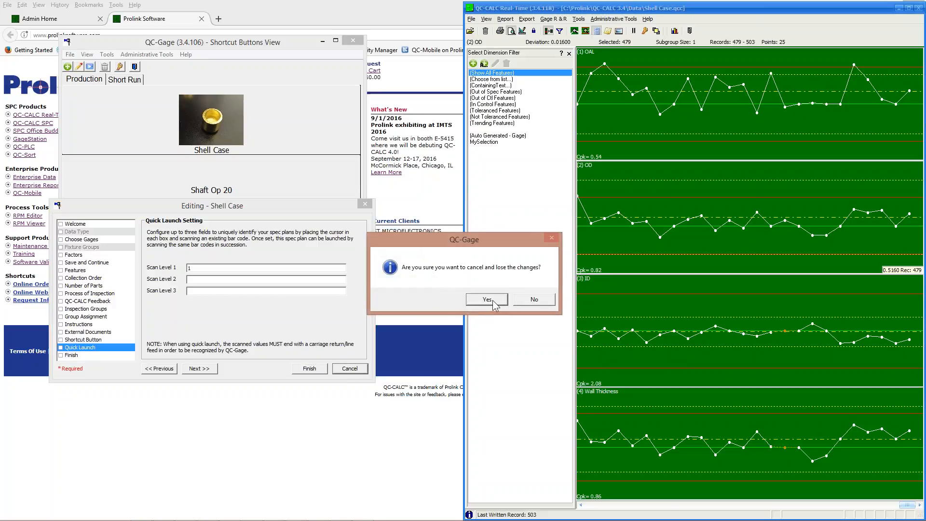
click(487, 299)
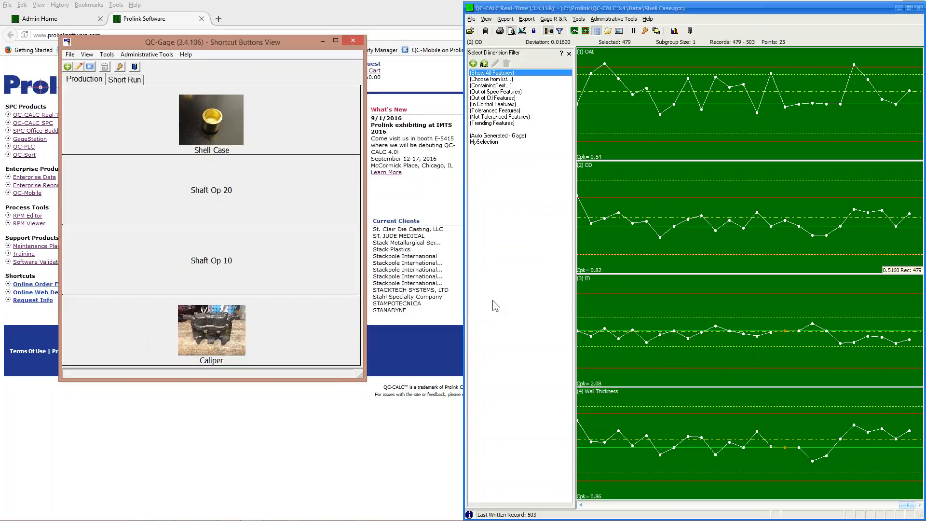
click(70, 55)
Dismiss the spec plan menu, snap QC-Gage to the left screen half, and start Shaft Op 10.
mouse_move(80, 100)
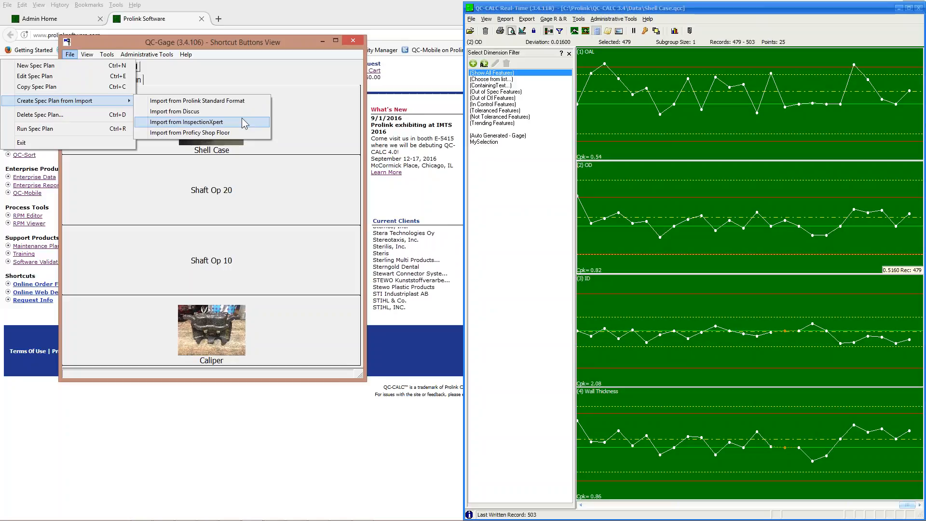
click(249, 44)
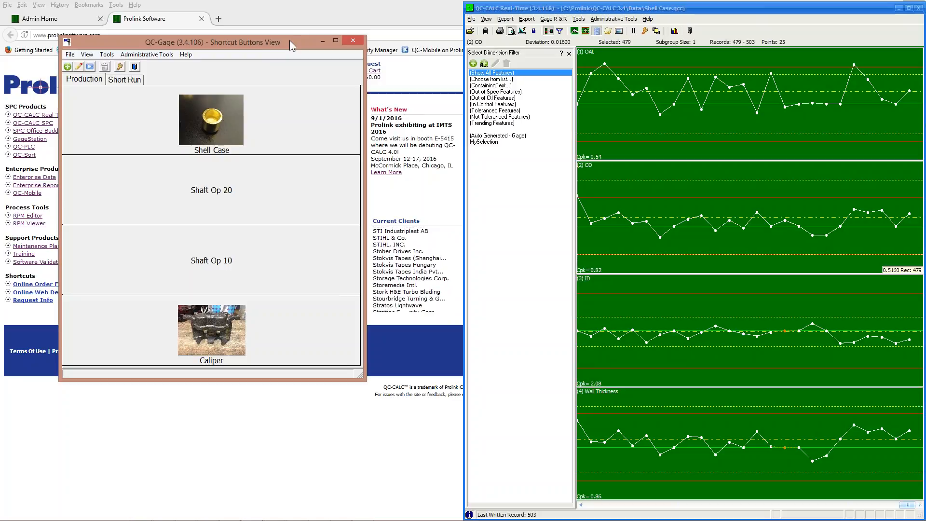
drag(289, 42, 0, 41)
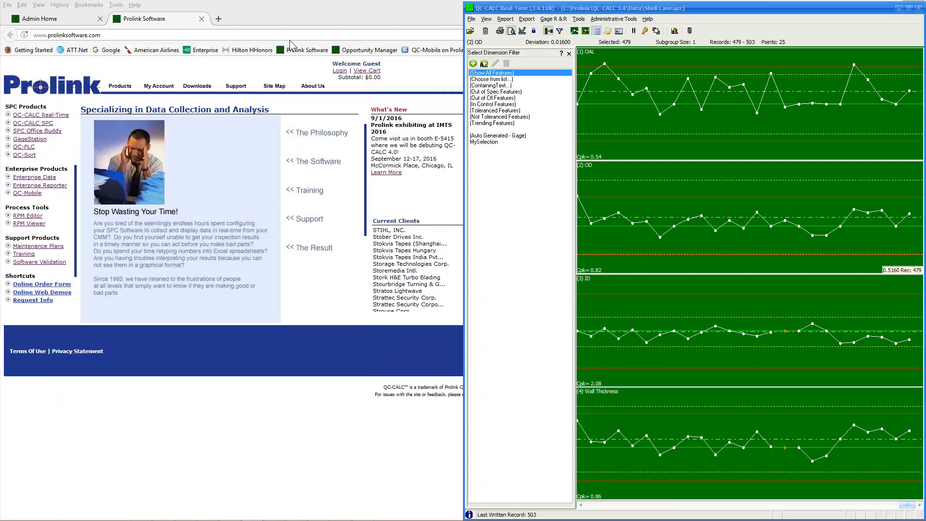
drag(0, 3, 327, 6)
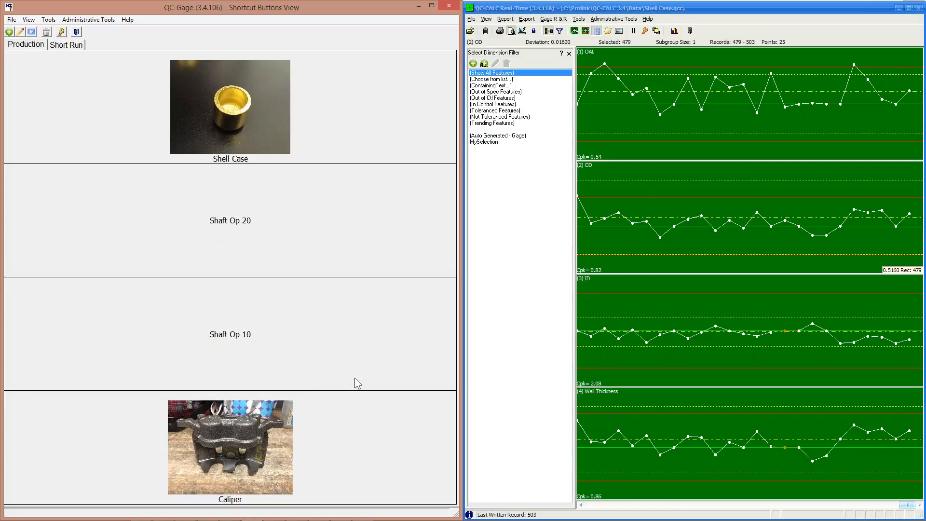
click(221, 321)
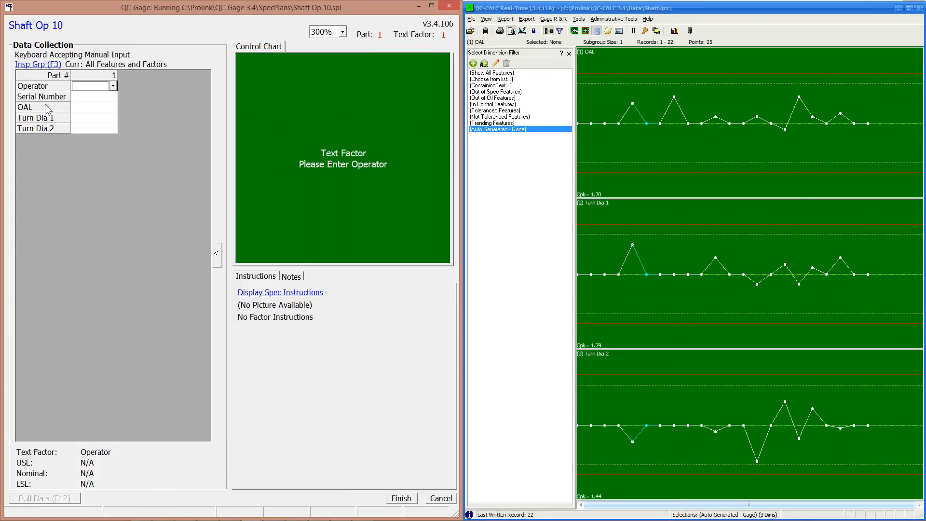
Save part 6281 with the first operator, OAL 6.005, Turn Dia 1 1.005, Turn Dia 2 1.998.
click(113, 85)
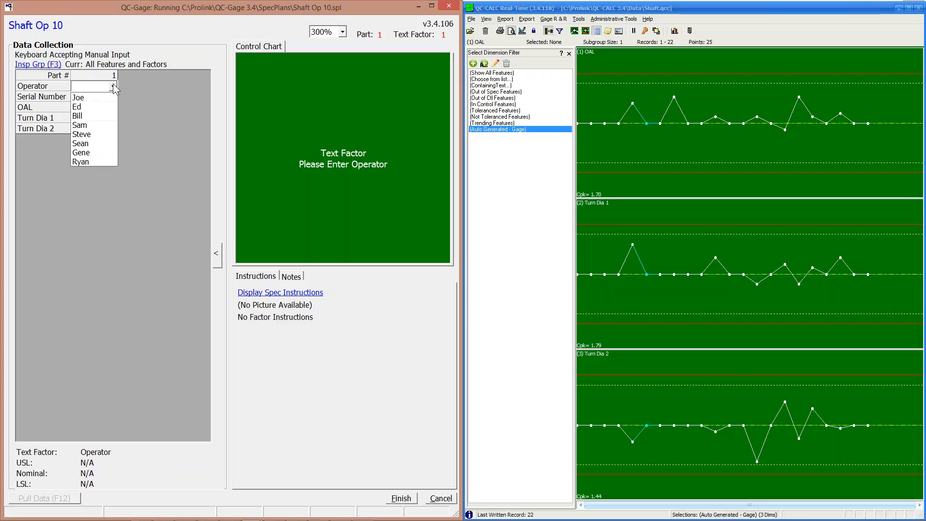
click(96, 97)
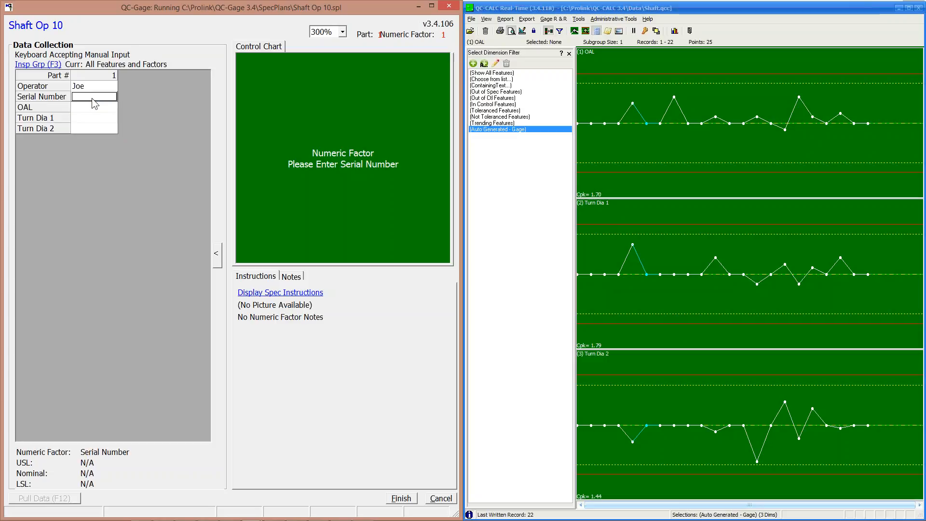
text(6281)
key(Return)
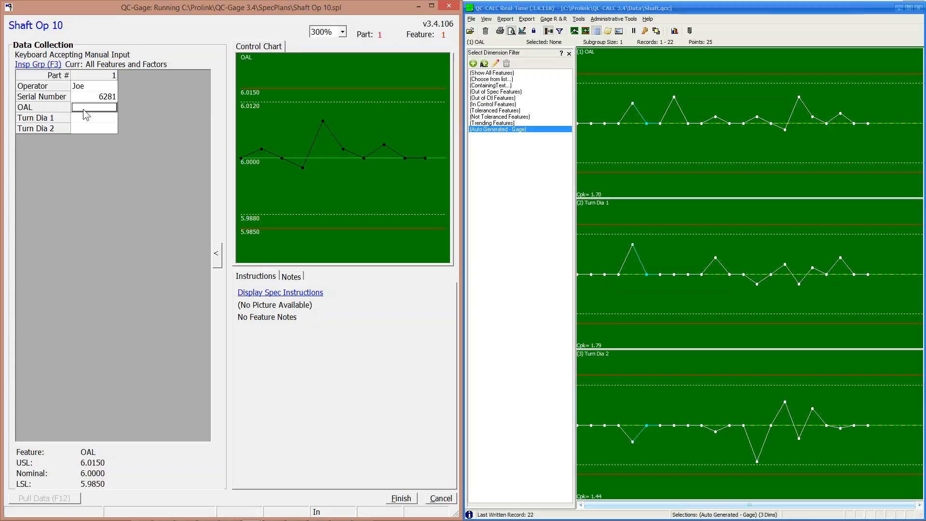
text(6.005)
key(Return)
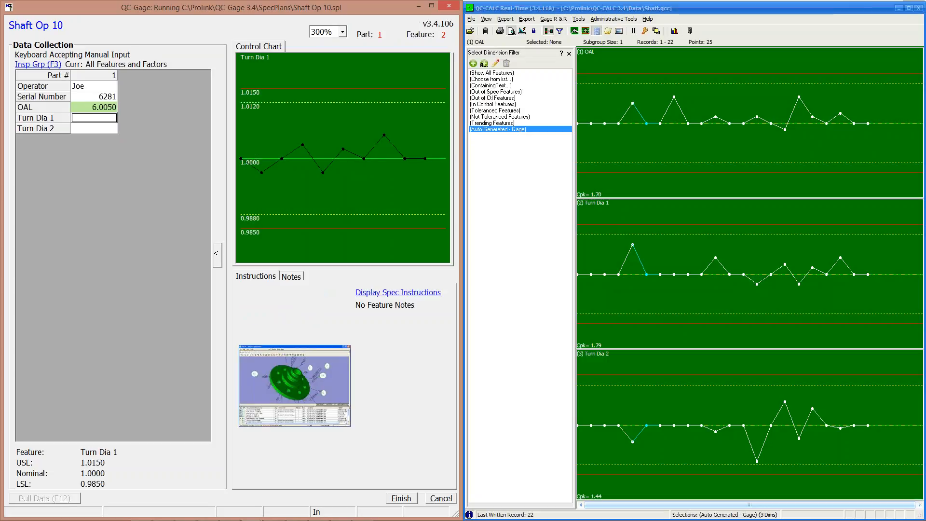
text(1.005)
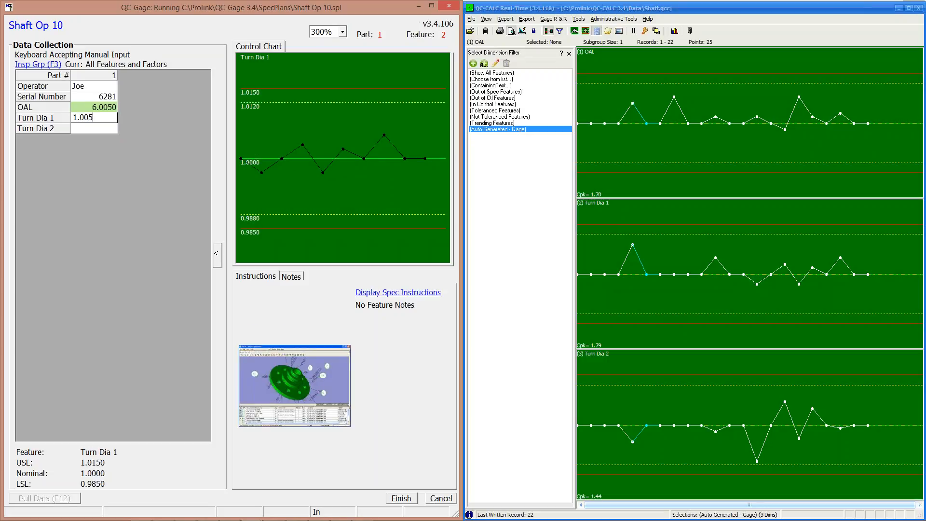
key(Return)
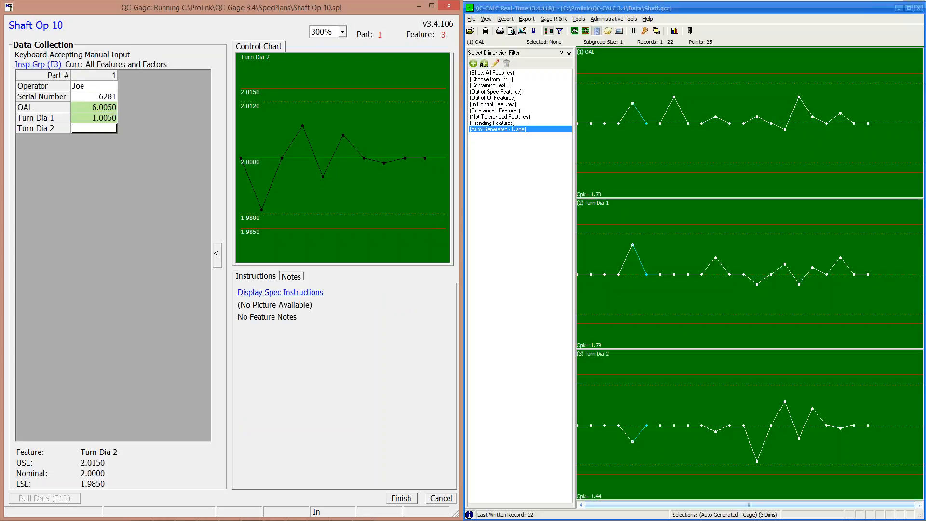
text(1.998)
key(Return)
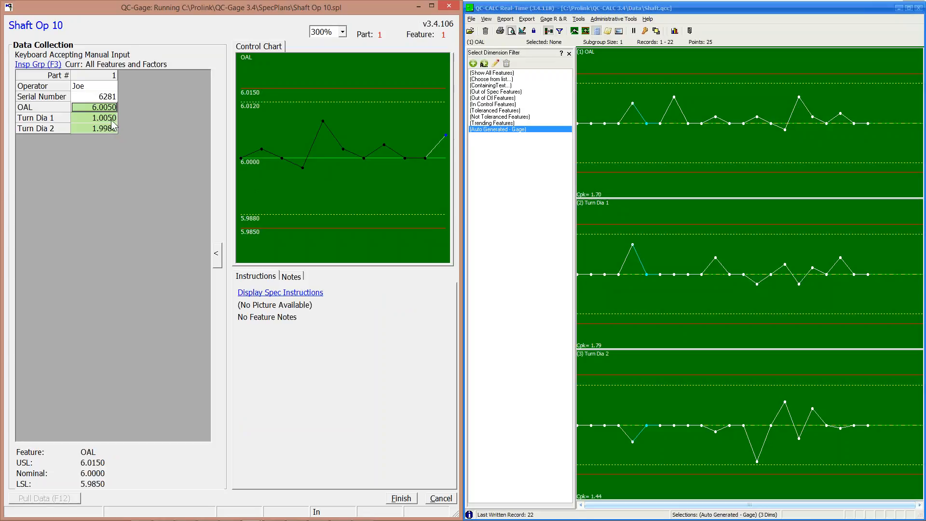
click(396, 500)
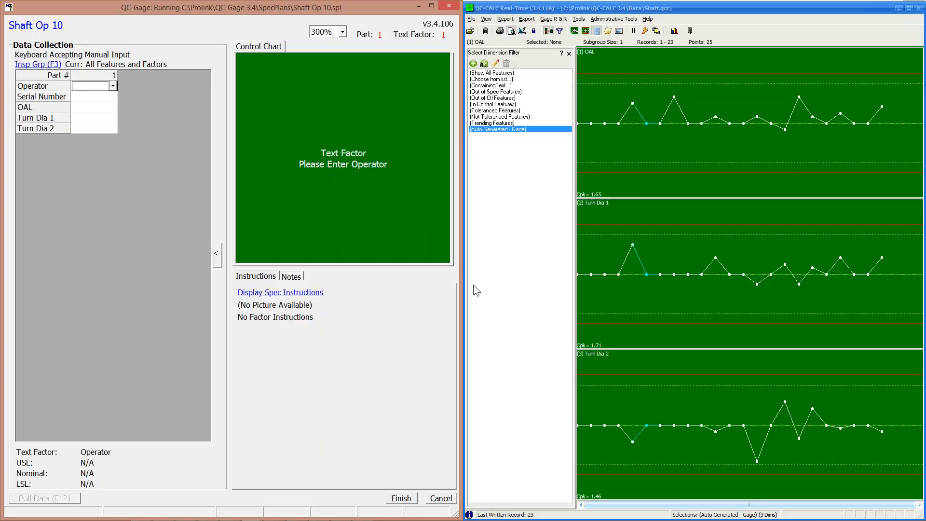
In QC-CALC, select an OAL chart point, hide the dimension filter, and show its point details.
click(629, 168)
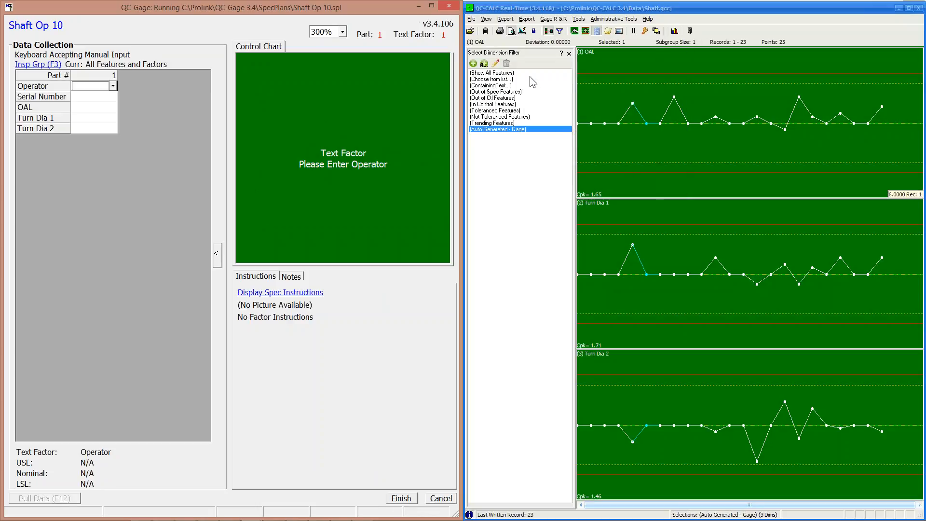
click(569, 53)
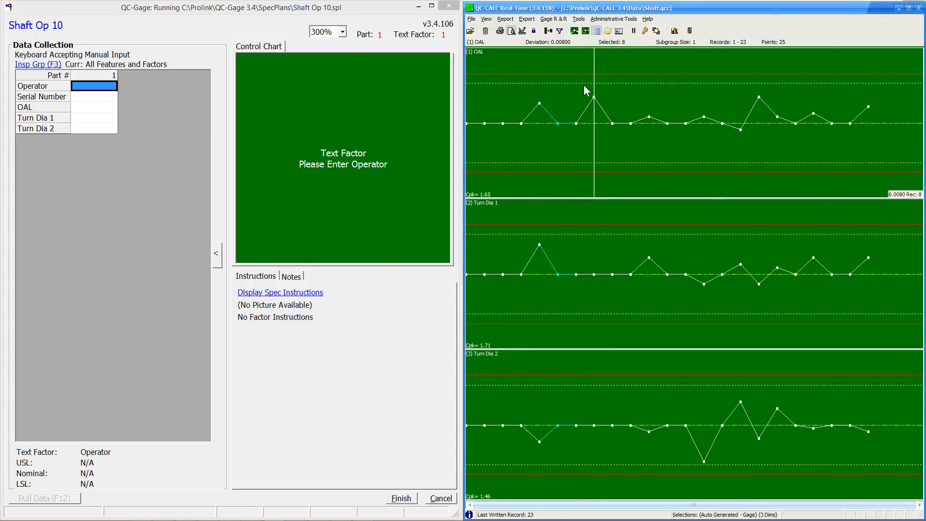
click(574, 30)
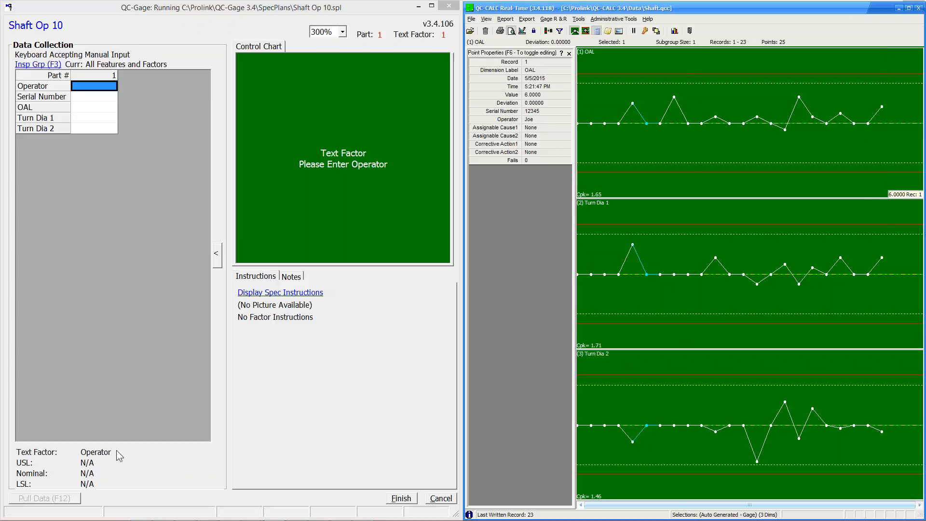
Save part 6282 with the second operator, OAL 6, Turn Dia 1 1, Turn Dia 2 2.
click(89, 99)
click(88, 85)
click(113, 85)
click(104, 97)
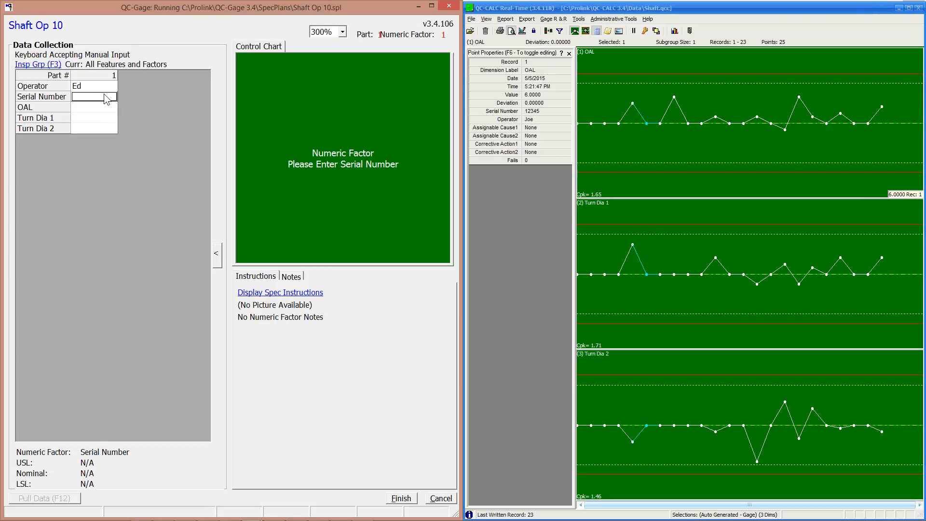
text(6282)
click(94, 105)
text(6)
key(Return)
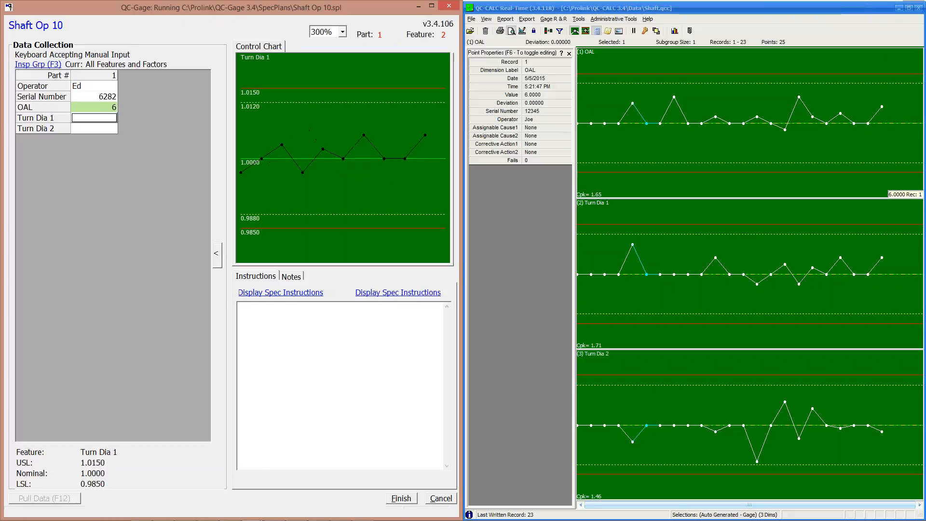
text(1)
key(Return)
text(2)
key(Return)
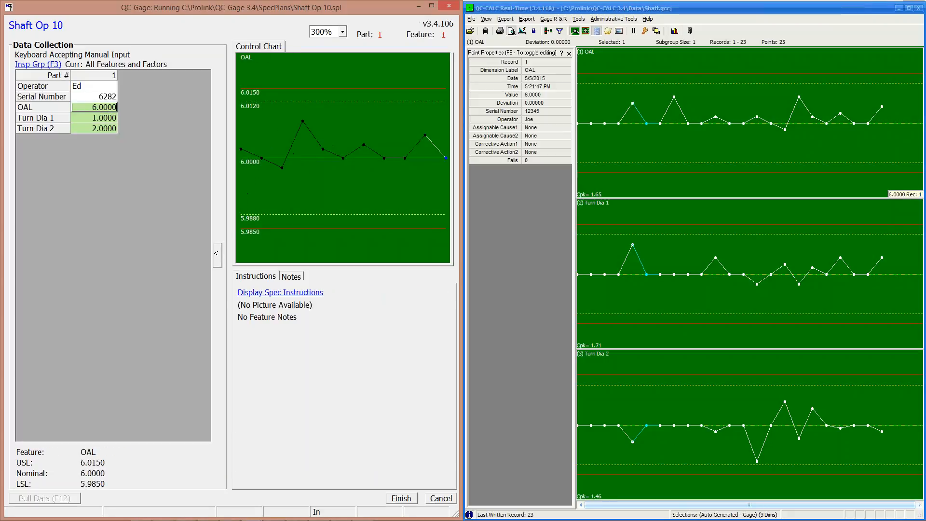
click(398, 497)
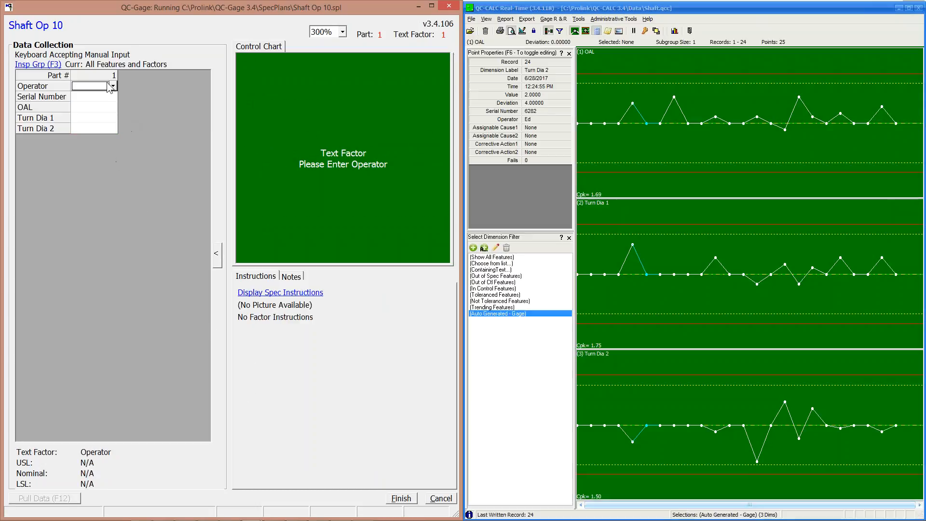
Save part 6283 with the first operator and the same values 6, 1 and 2.
click(113, 85)
click(107, 96)
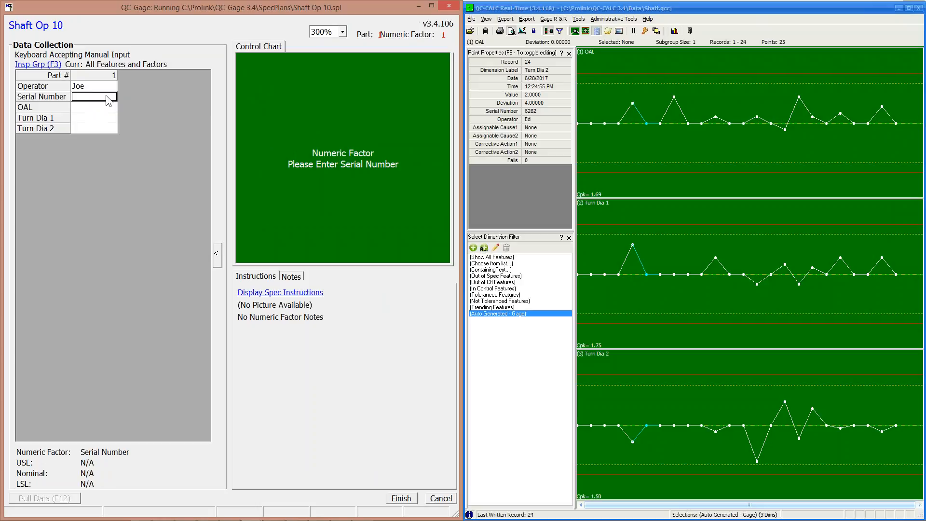
text(6283)
click(88, 107)
text(6)
key(Return)
text(1)
key(Return)
text(2)
key(Return)
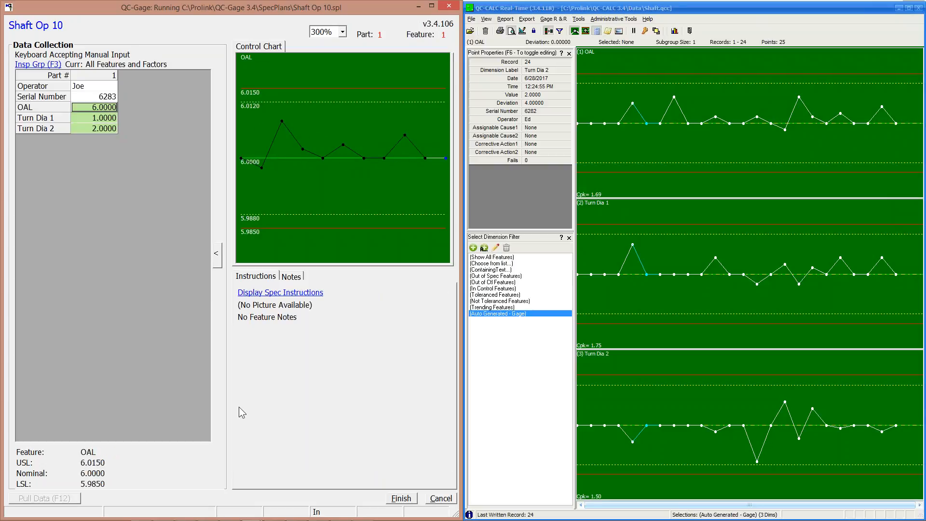
click(398, 498)
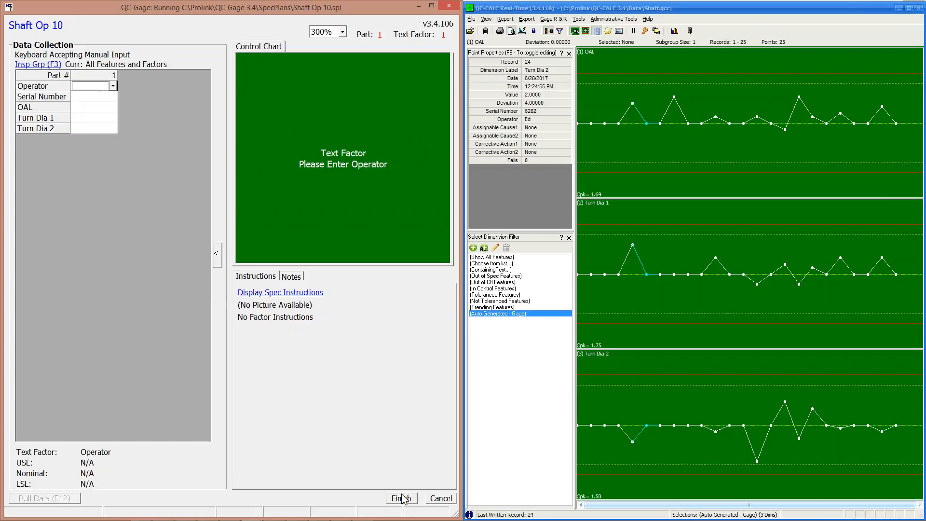
click(494, 258)
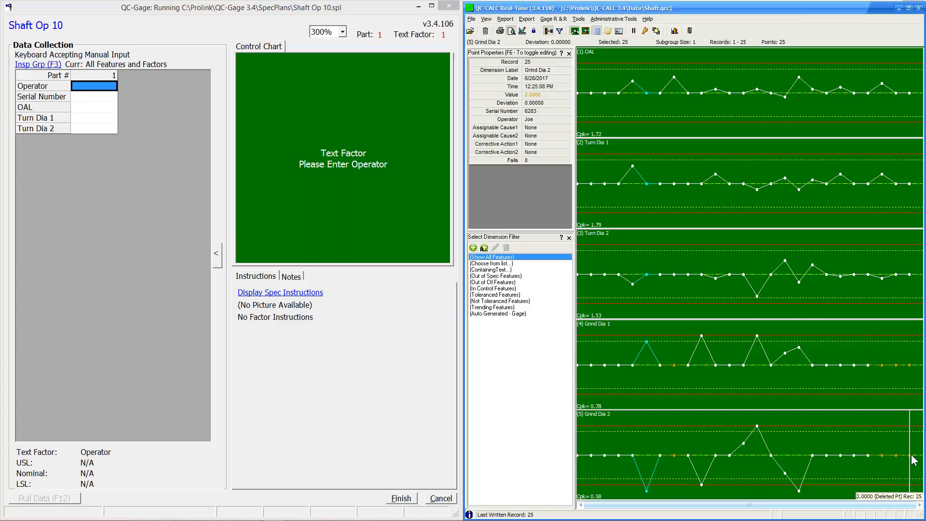
Close the running Shaft Op 10 collection window, leaving all five Shaft features charted.
click(448, 6)
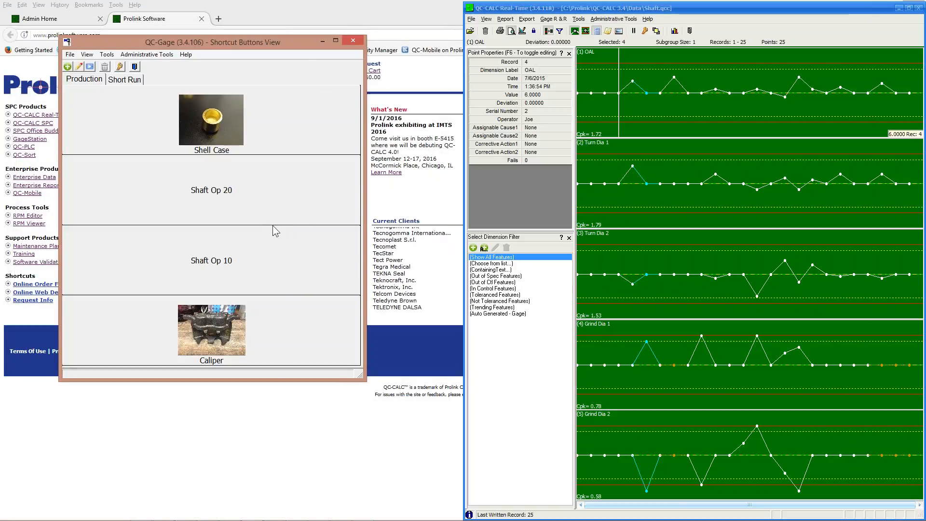
Start Shaft Op 20 collection, snap it left, and chart only the two Grind Dia features.
click(219, 200)
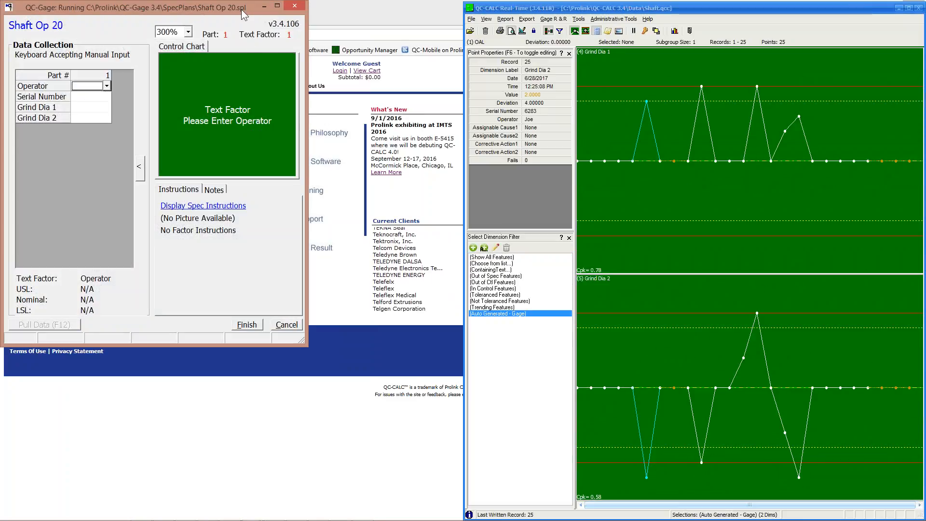
key(super+Left)
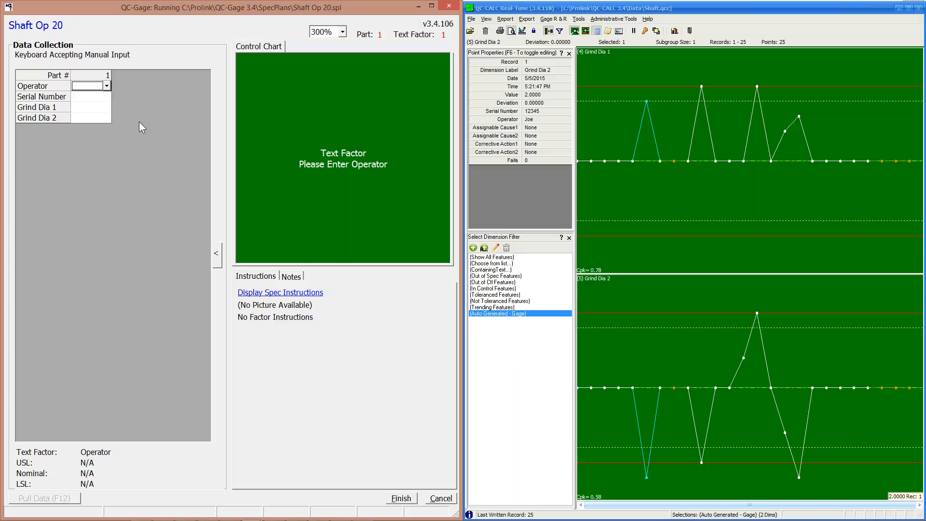
click(498, 257)
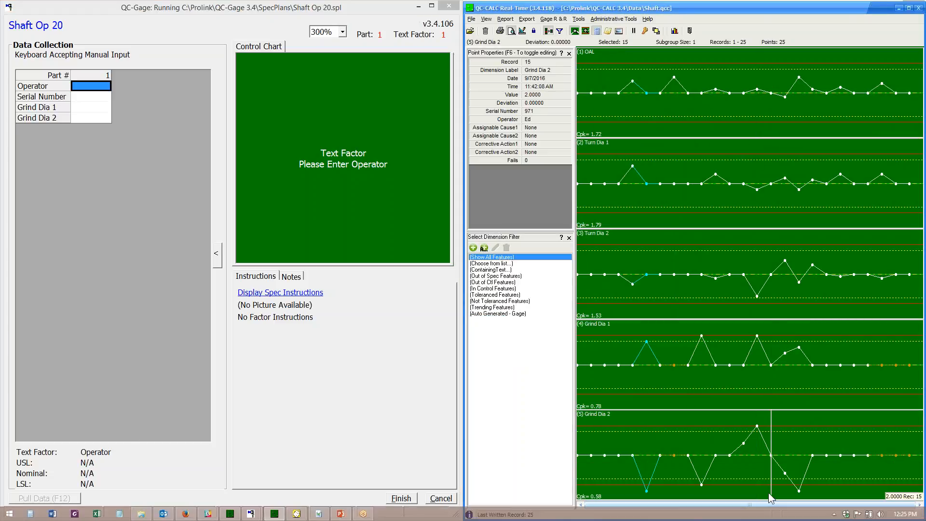
click(490, 315)
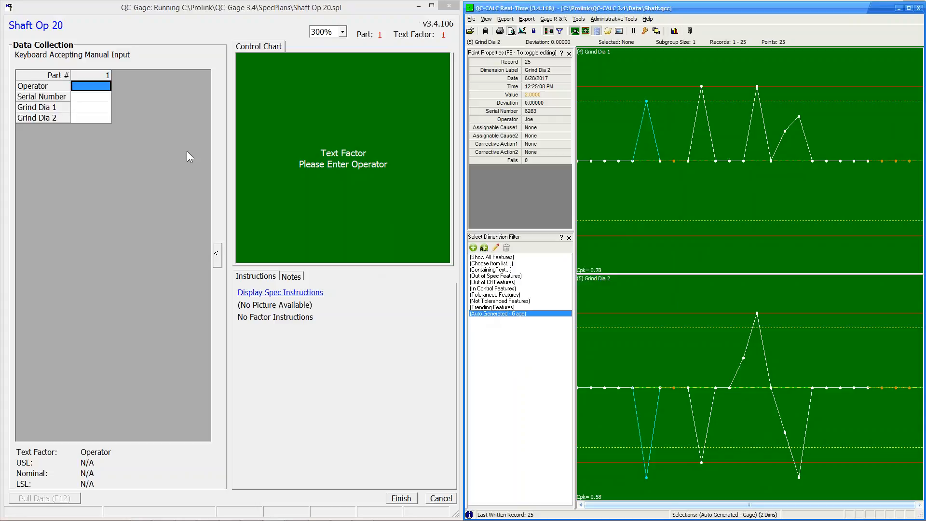
Record part 6283 with an operator, Grind Dia 1 1.0000 and Grind Dia 2 corrected to 2.0010.
click(103, 86)
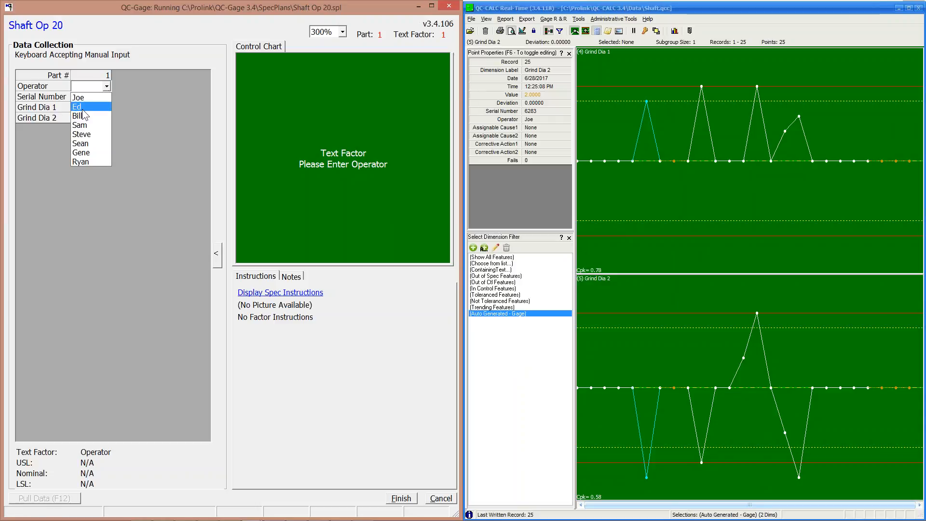
click(82, 125)
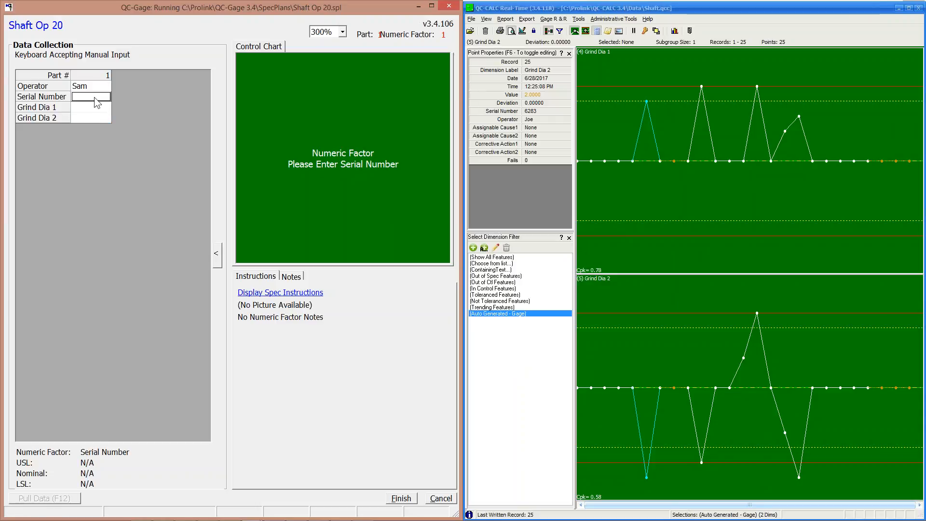
text(6283)
key(Return)
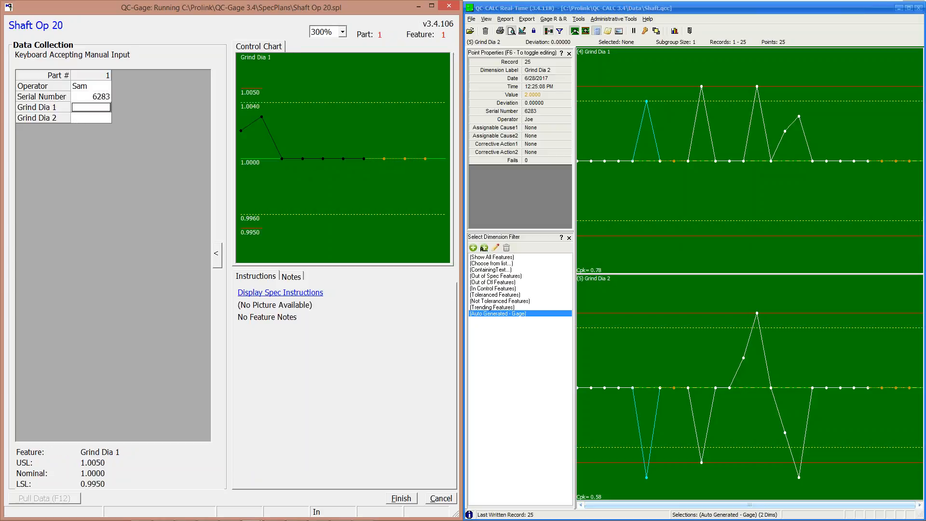
text(1)
key(Return)
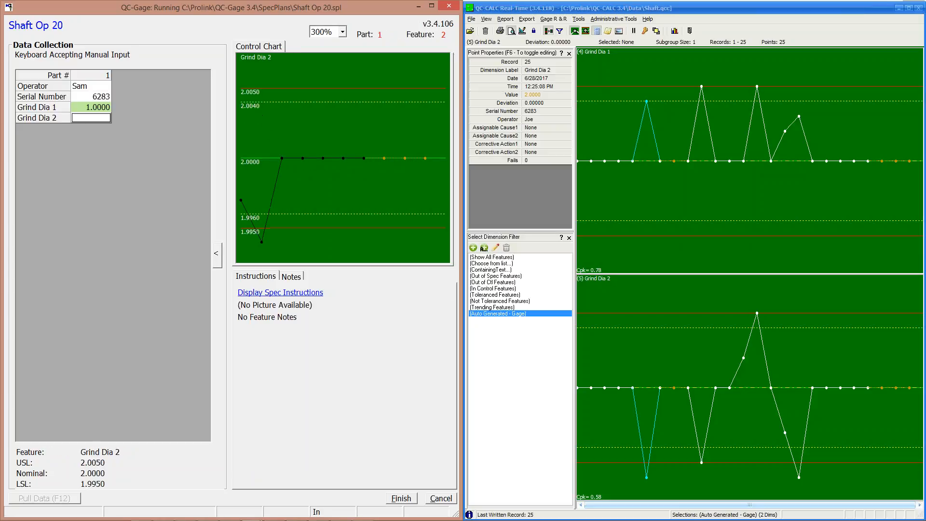
text(2.005)
key(Return)
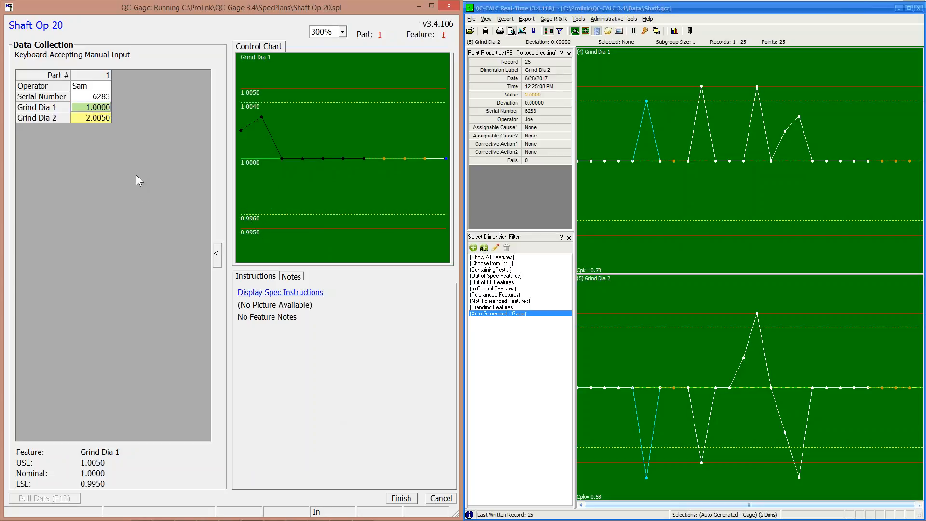
click(105, 120)
text(2.)
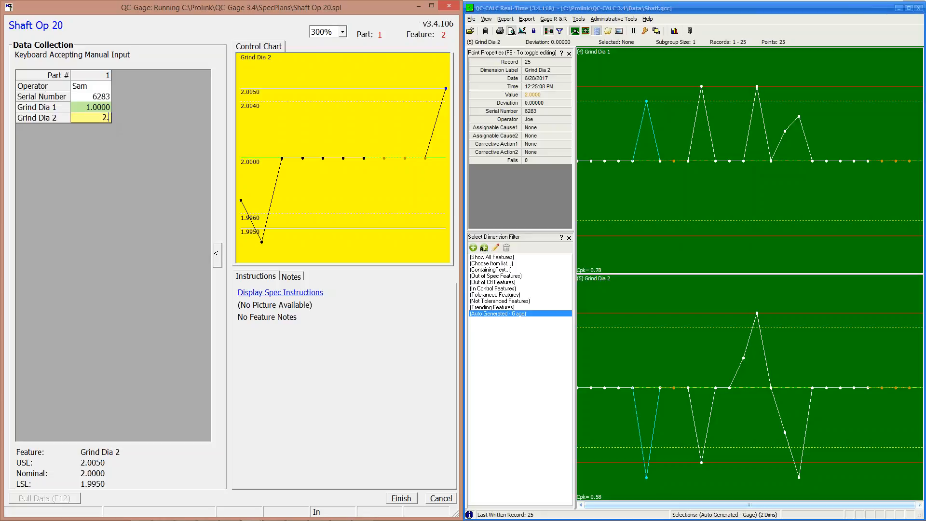
text(0010)
key(Return)
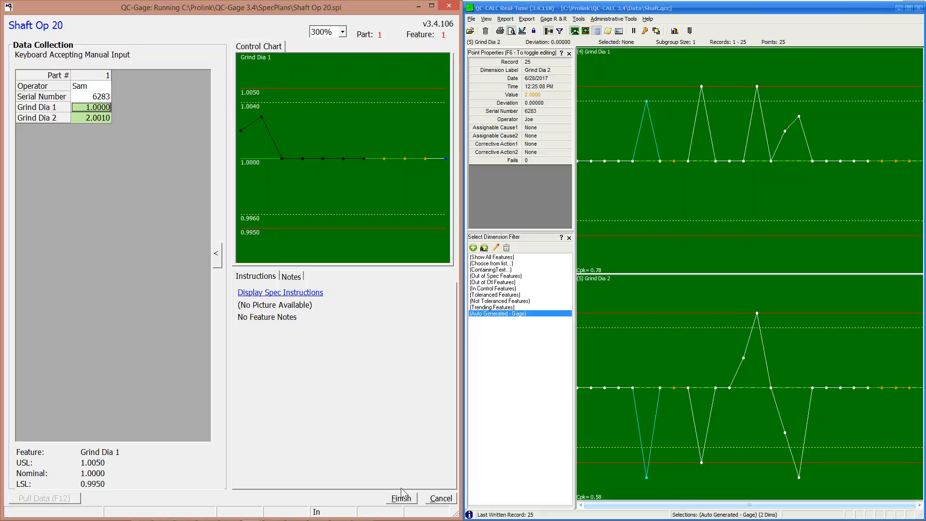
click(399, 499)
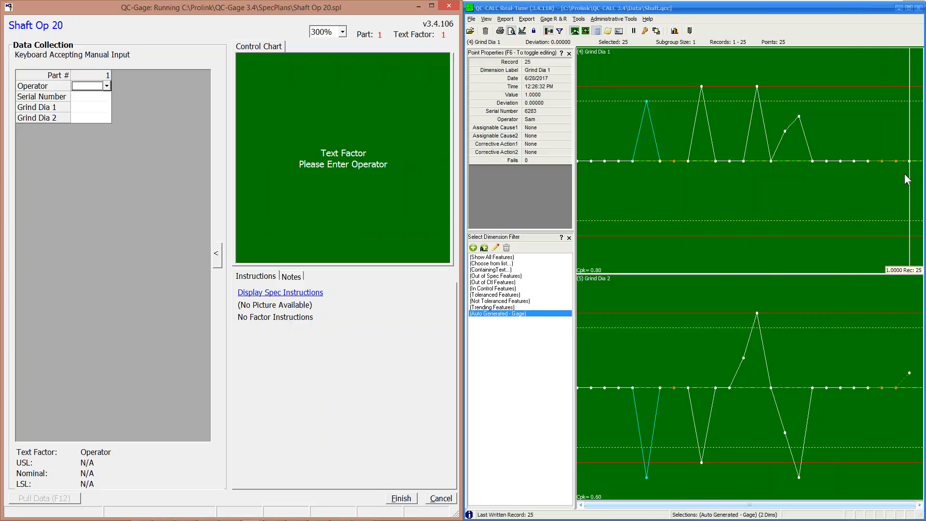
Record part 6281 with an operator, Grind Dia 1 1.0000 and Grind Dia 2 2.0000.
click(494, 257)
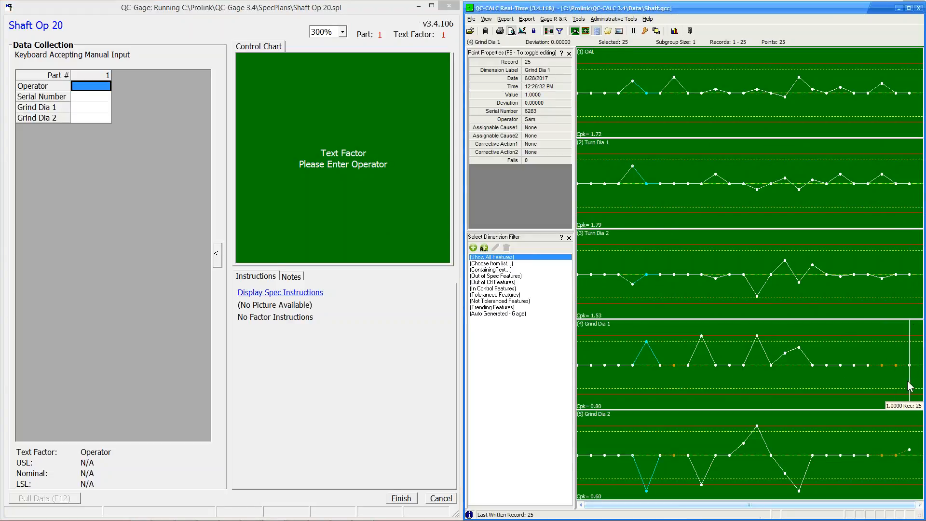
click(100, 85)
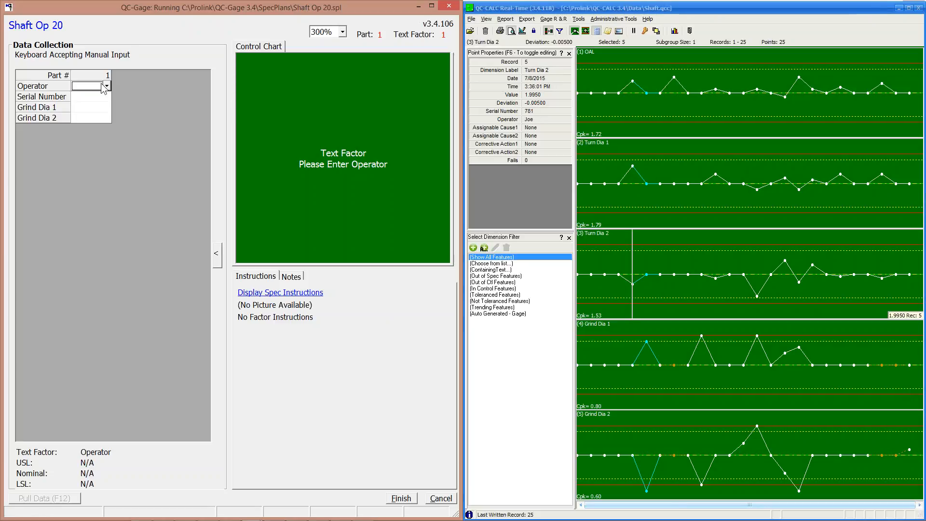
click(106, 87)
click(103, 106)
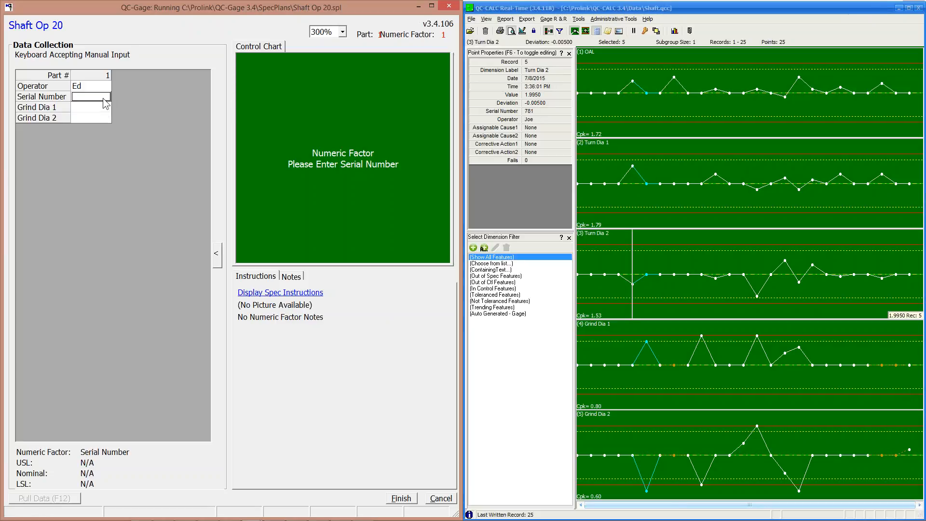
text(6281)
key(Return)
text(1)
key(Return)
text(2)
key(Return)
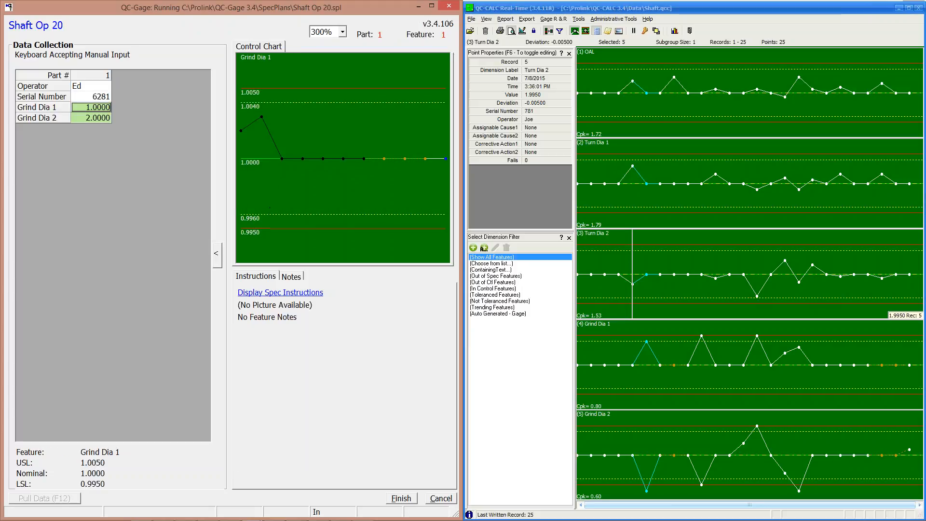
click(407, 497)
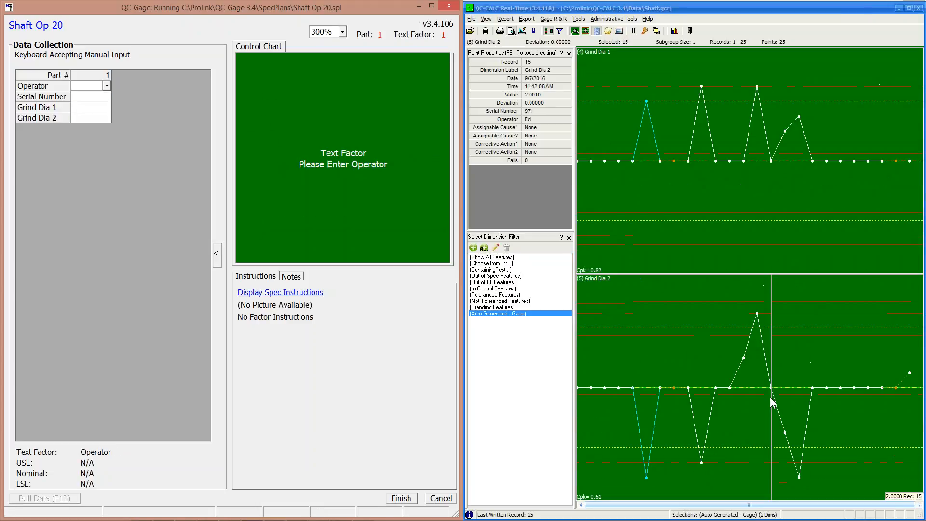
Record part 6282 with an operator, Grind Dia 1 1.0050 and Grind Dia 2 2.0030.
click(494, 256)
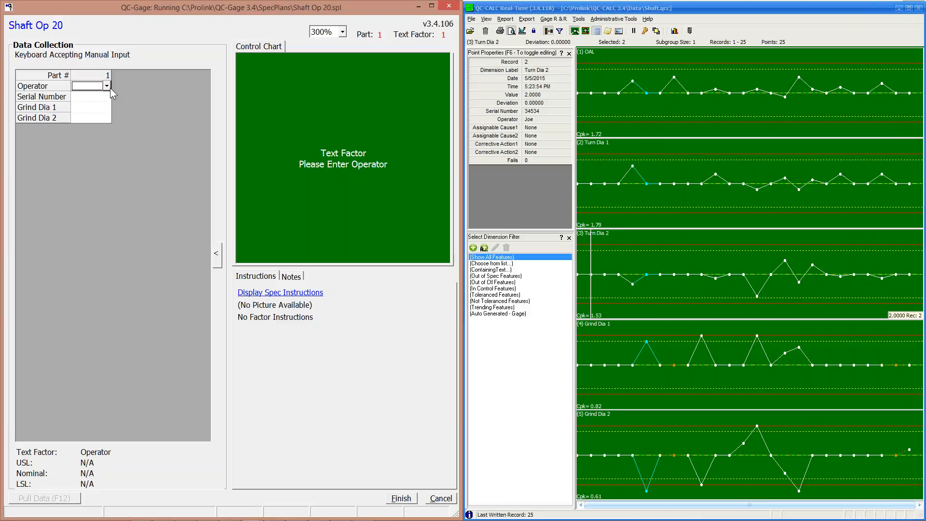
click(107, 86)
click(91, 108)
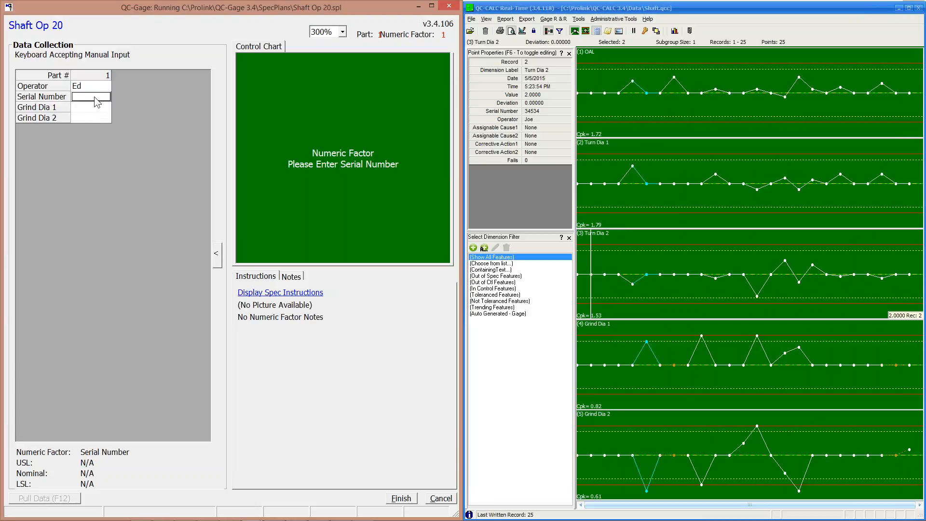
text(6282)
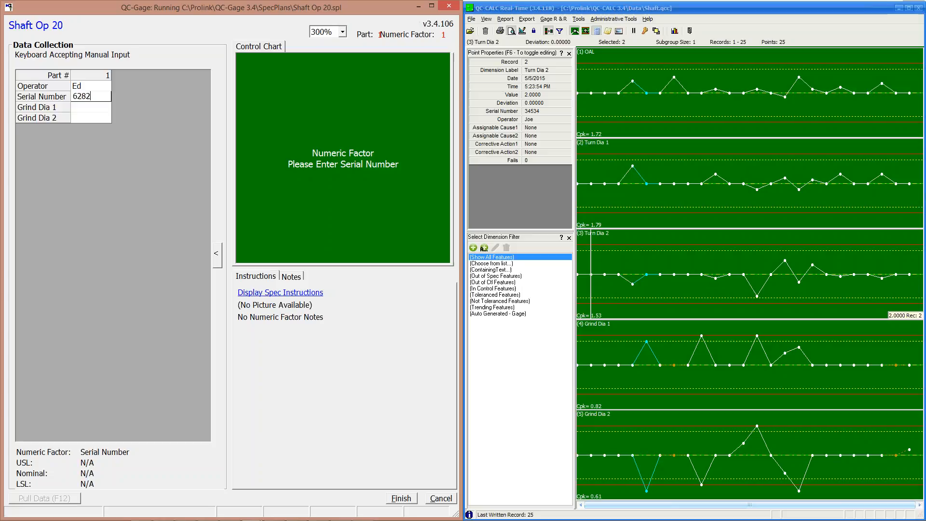
key(Return)
text(1.005)
key(Return)
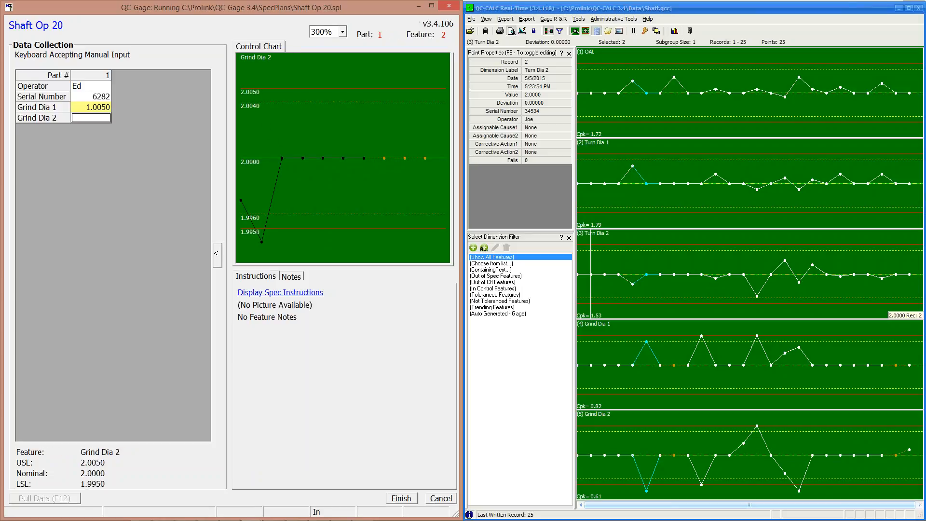
text(2.003)
key(Return)
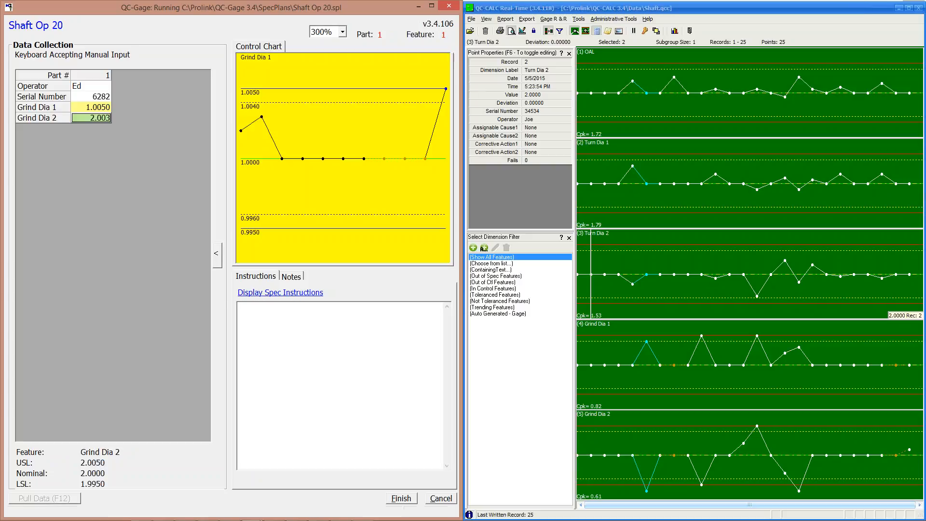
click(401, 498)
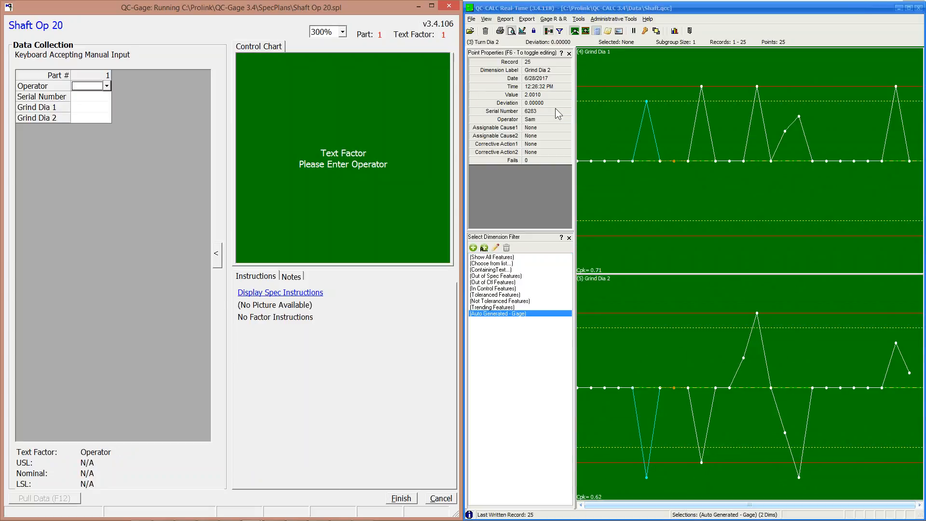
click(509, 258)
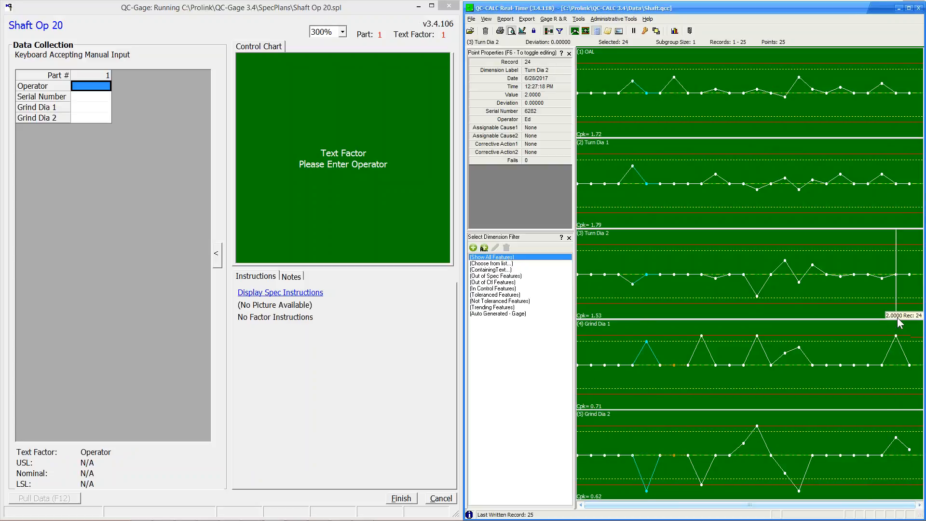
Inspect the newest Turn Dia 2 point, close Shaft Op 20 collection, and hide QC-CALC's side panels.
click(894, 213)
click(91, 86)
click(448, 6)
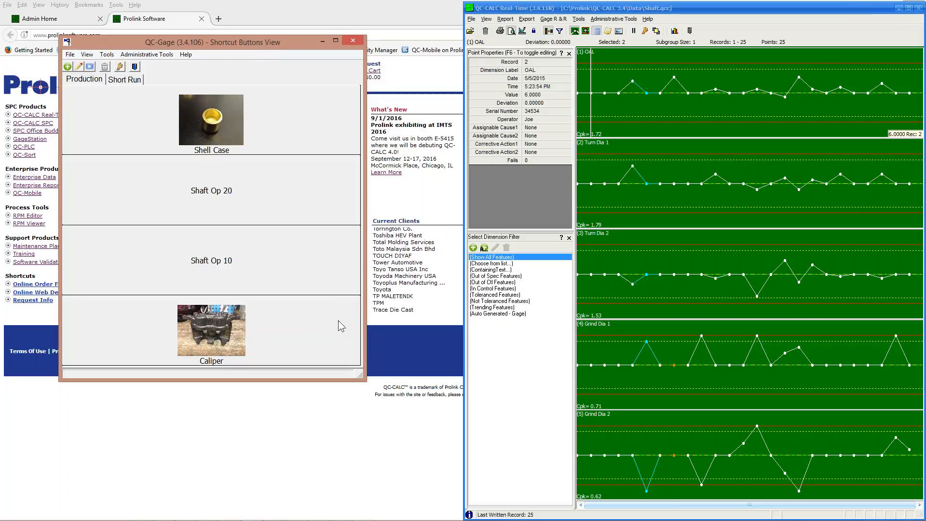
click(569, 54)
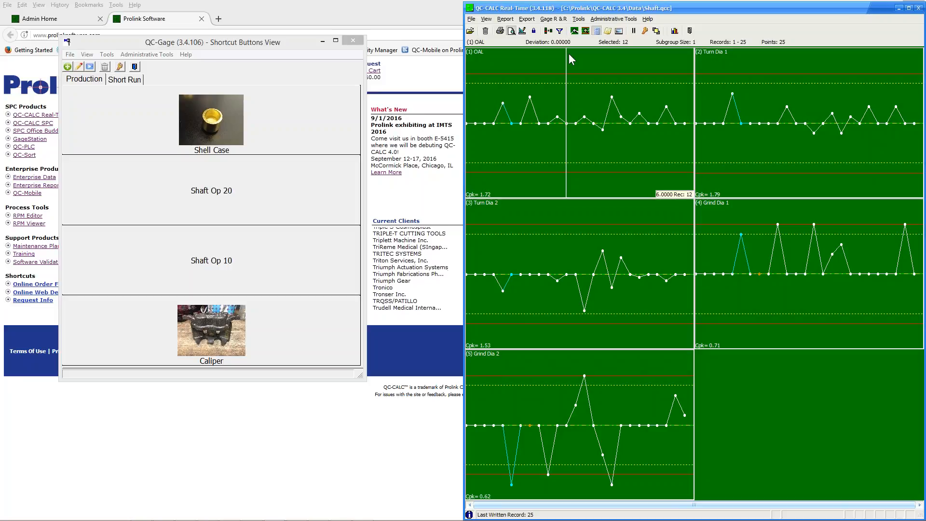
Minimize QC-Gage, maximize the five Shaft charts in QC-CALC Real-Time, then launch QC-CALC SPC.
click(322, 43)
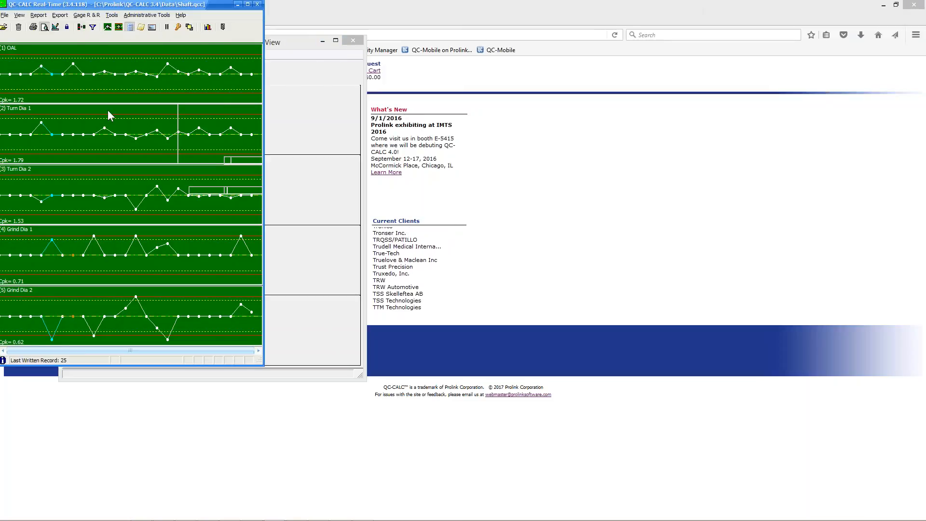
drag(194, 5, 925, 91)
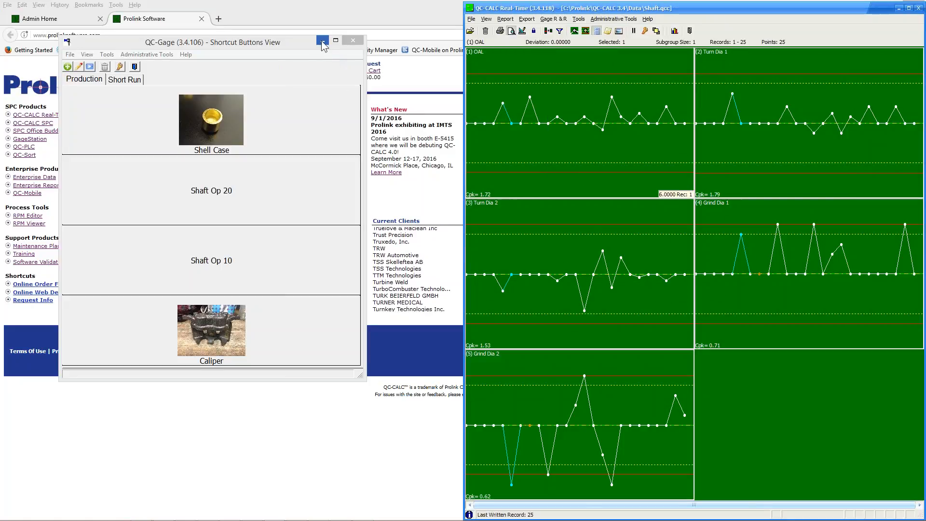
click(322, 42)
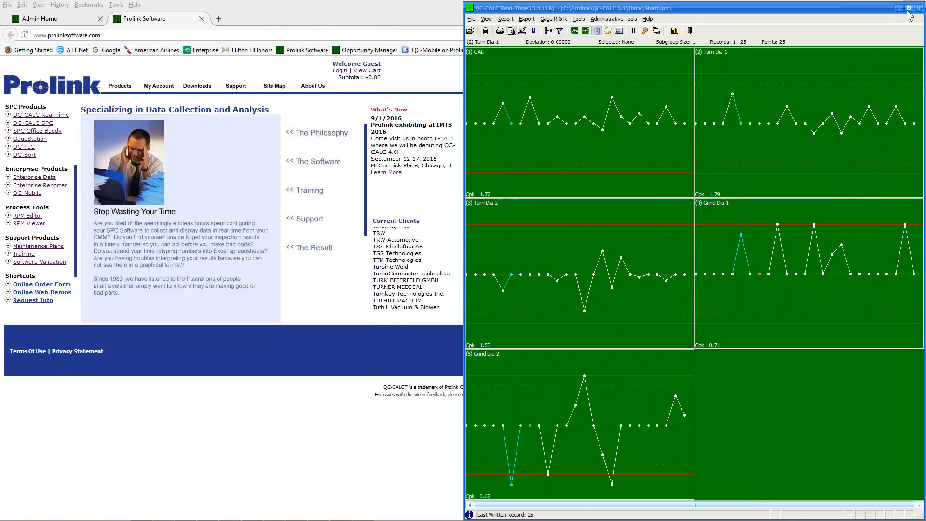
click(908, 9)
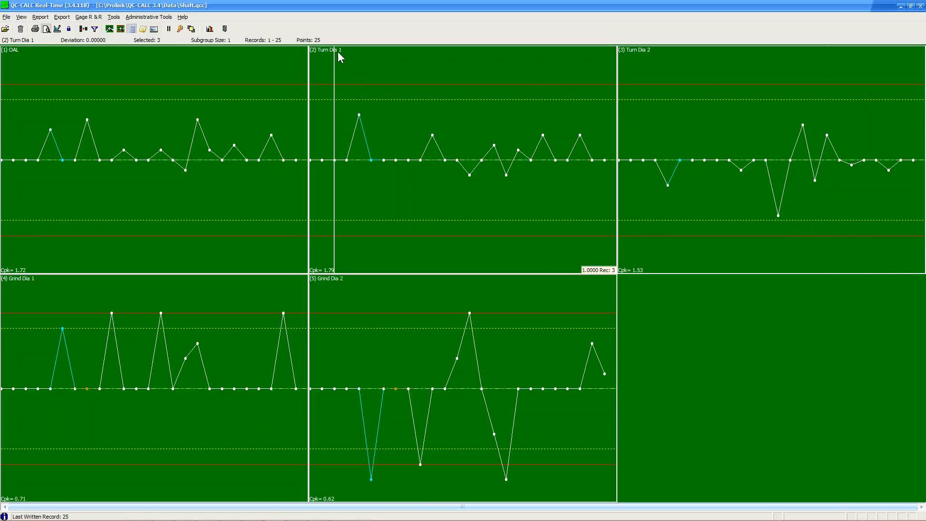
click(209, 29)
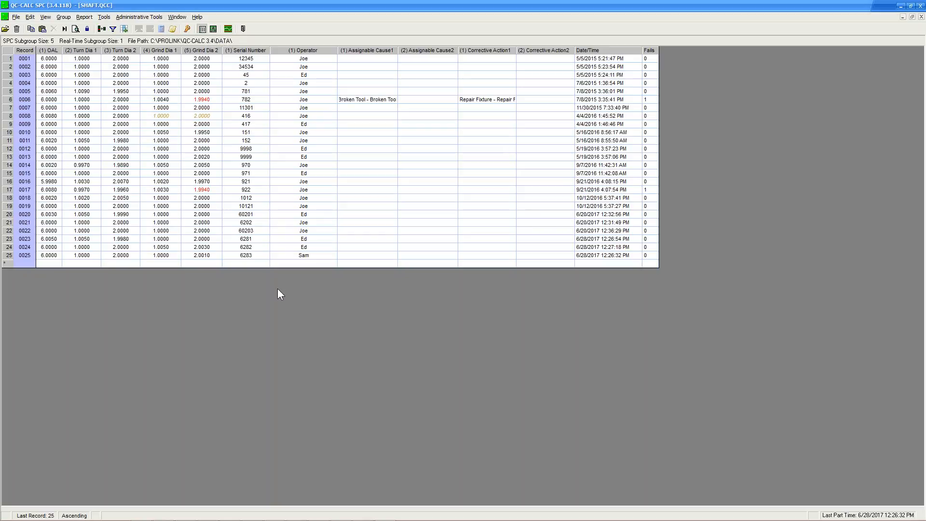
Show the system architecture slide, then return to QC-CALC SPC and chart SHAFT.QCC's five features.
mouse_move(261, 517)
click(342, 515)
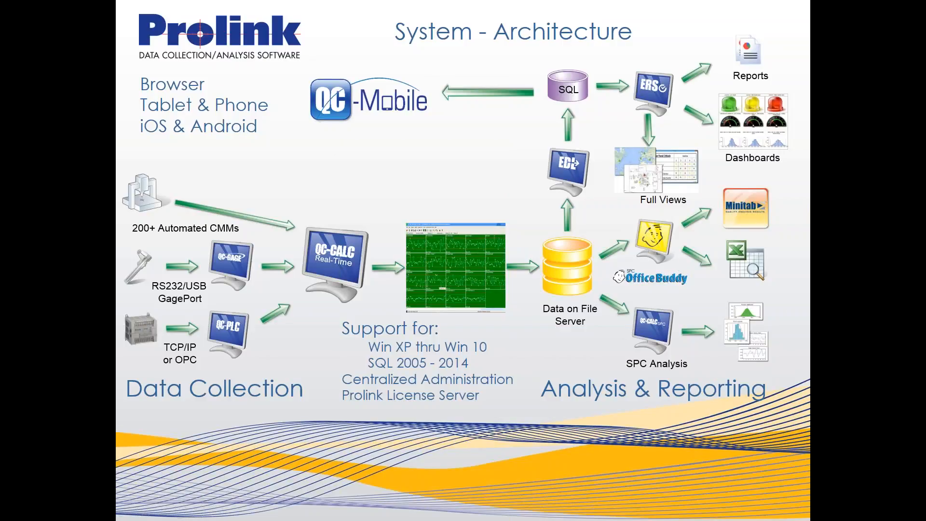
key(alt+Tab)
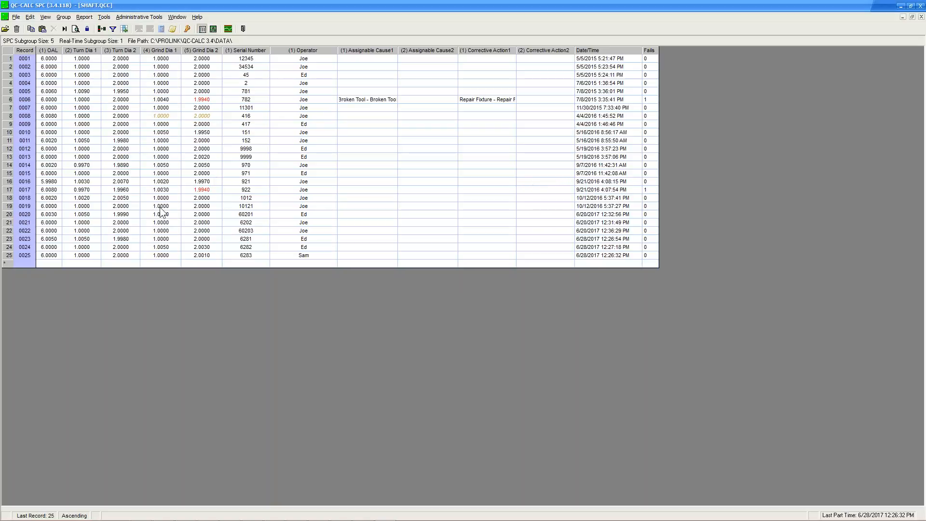
click(214, 29)
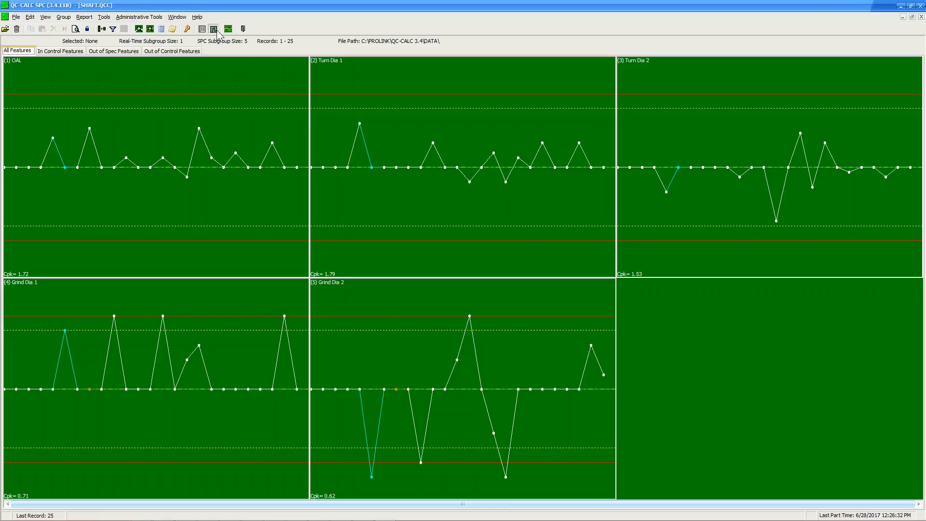
Return to the data table and open UTC.Qcc from the Data folder.
click(202, 31)
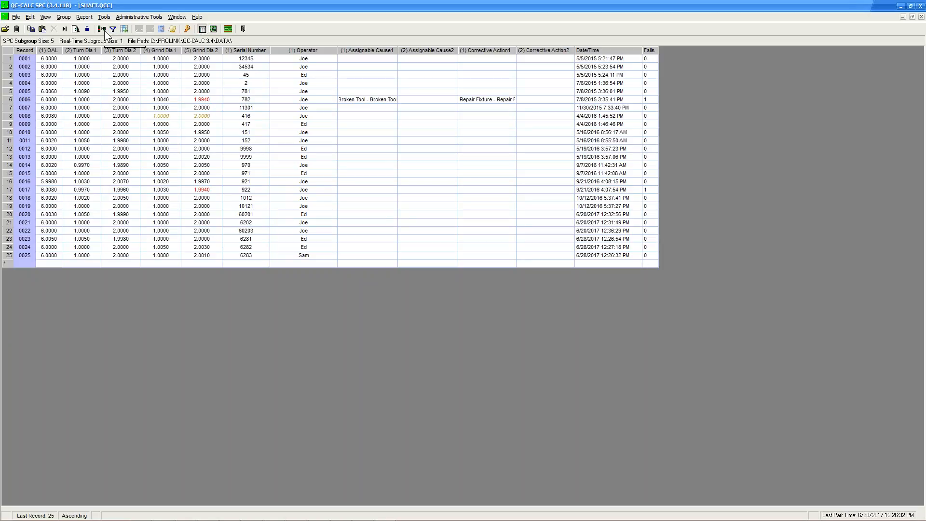
click(5, 29)
click(145, 151)
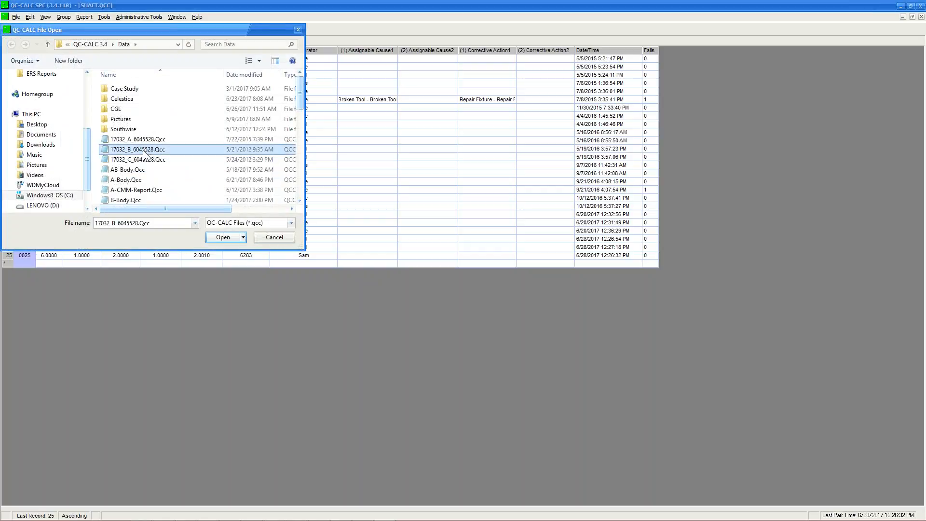
click(157, 184)
scroll(158, 183, down, 10)
click(158, 183)
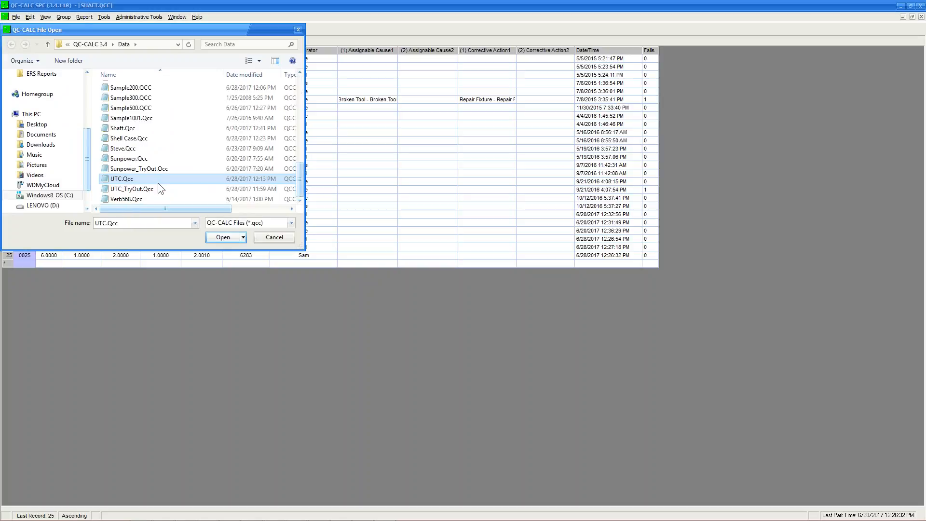
double_click(126, 178)
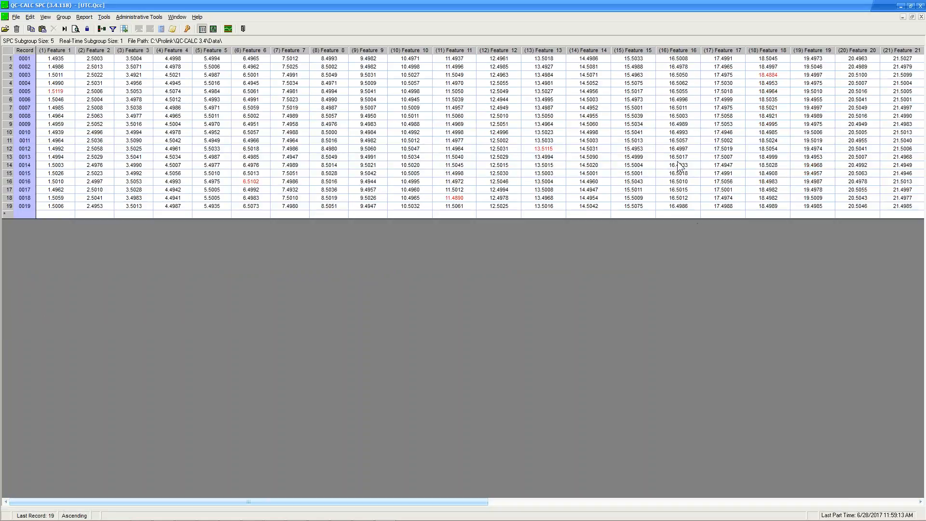
Apply the MySelection feature filter and a Machine # record filter of 1.
click(101, 28)
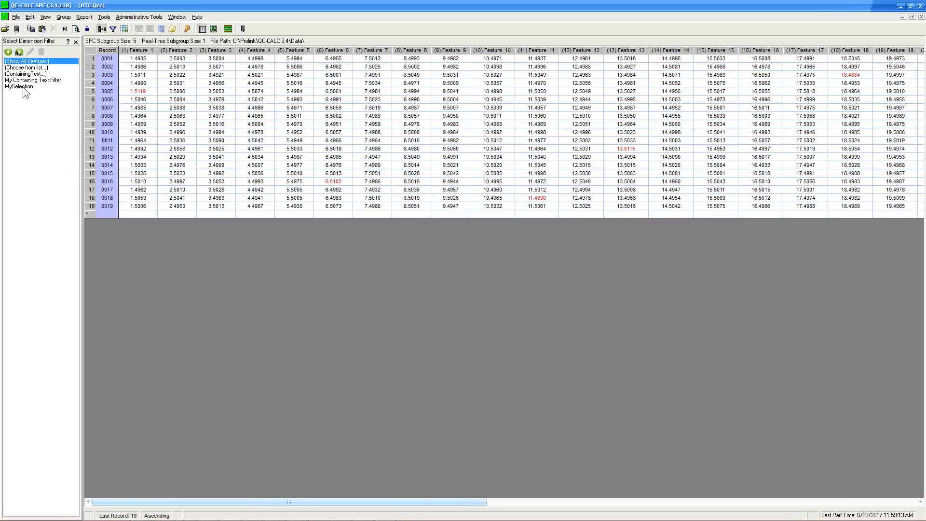
click(23, 87)
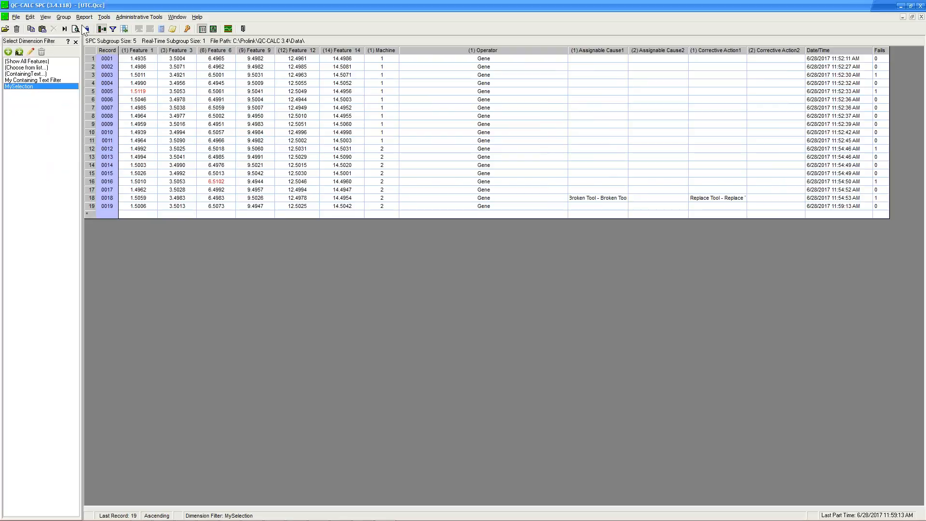
click(113, 29)
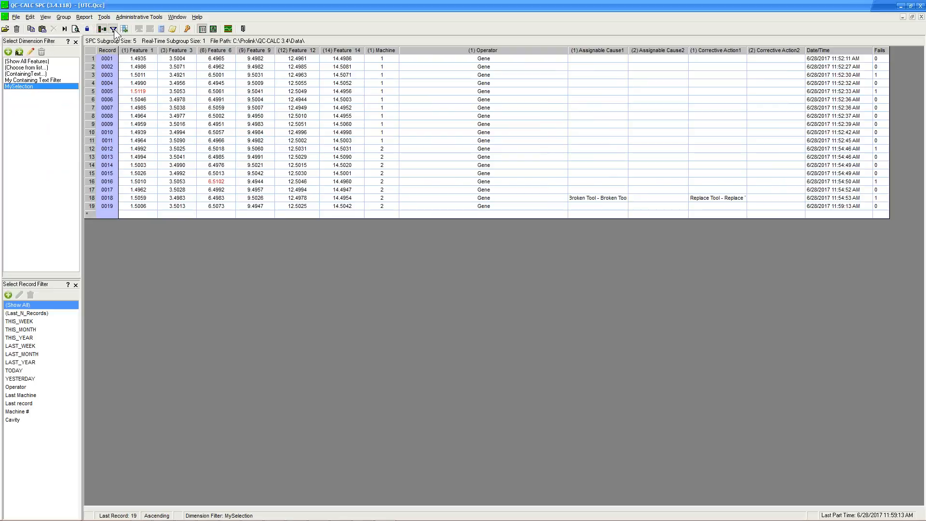
double_click(25, 412)
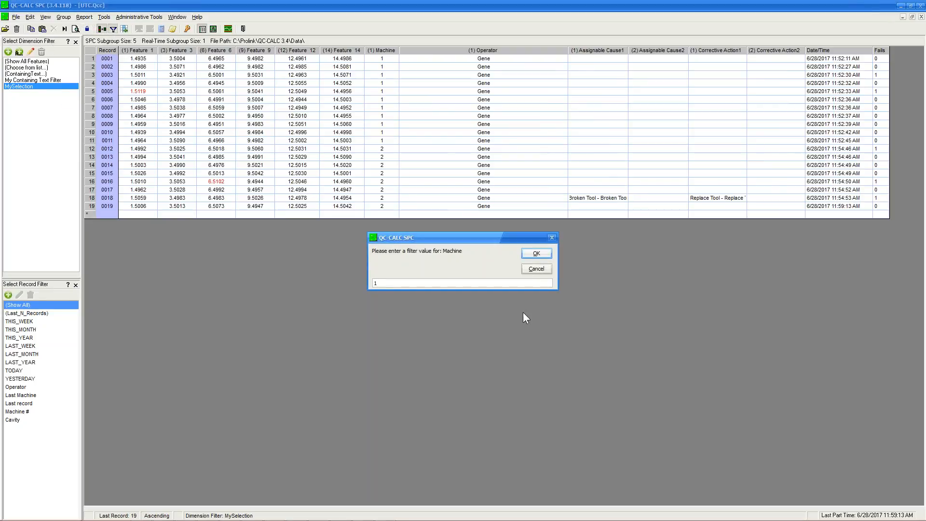
click(540, 255)
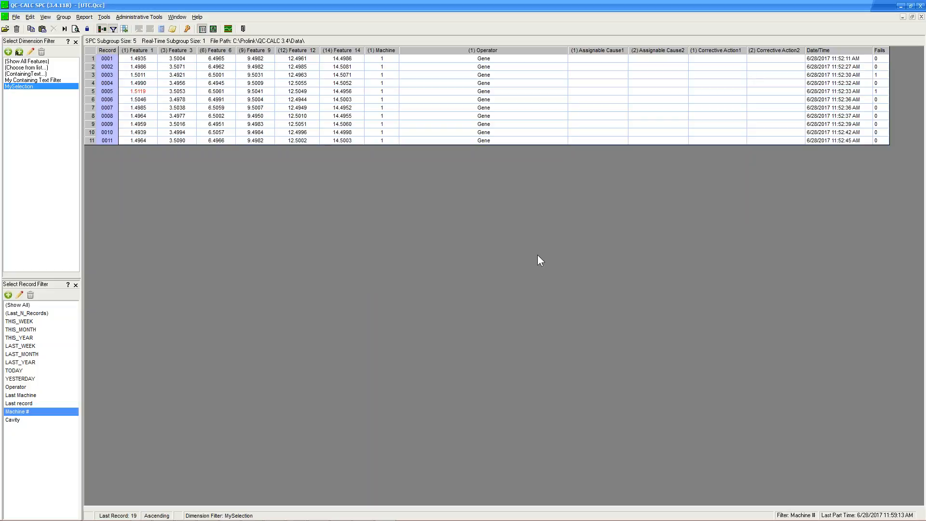
click(85, 18)
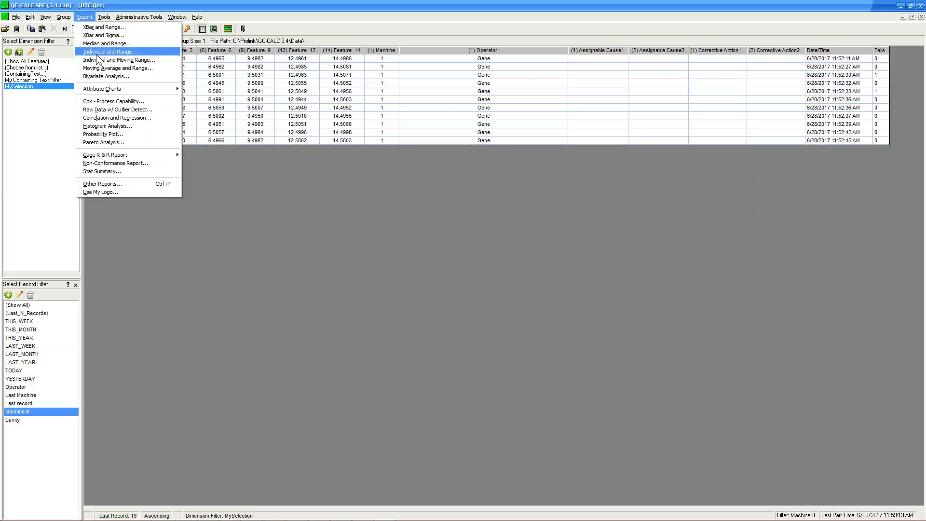
click(118, 127)
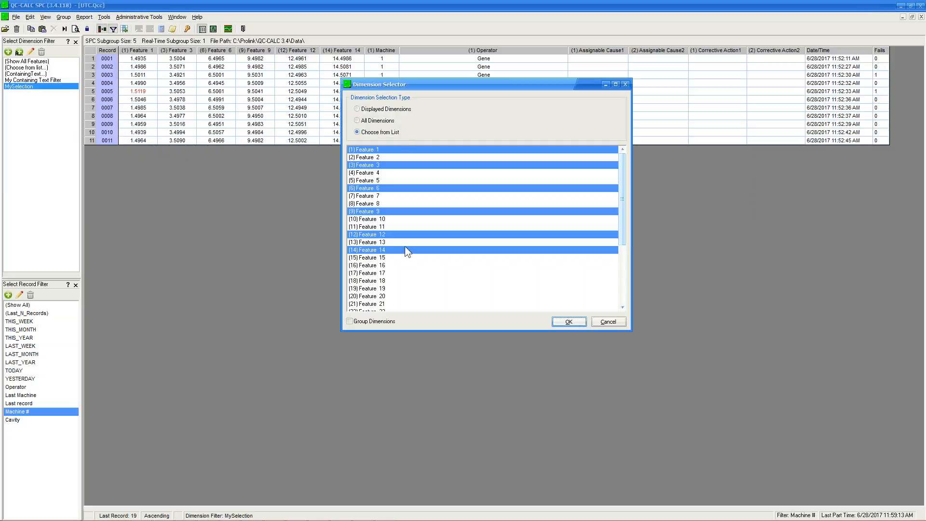
click(558, 321)
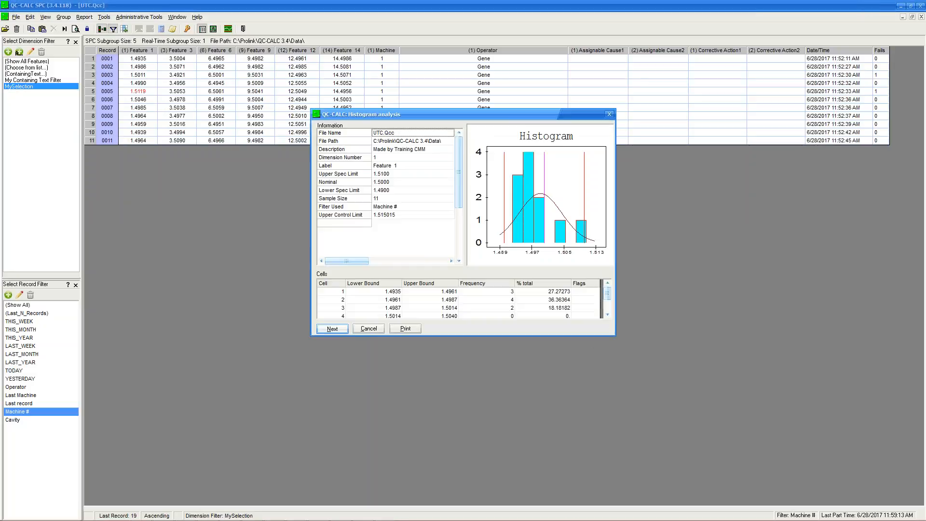
drag(460, 175, 458, 243)
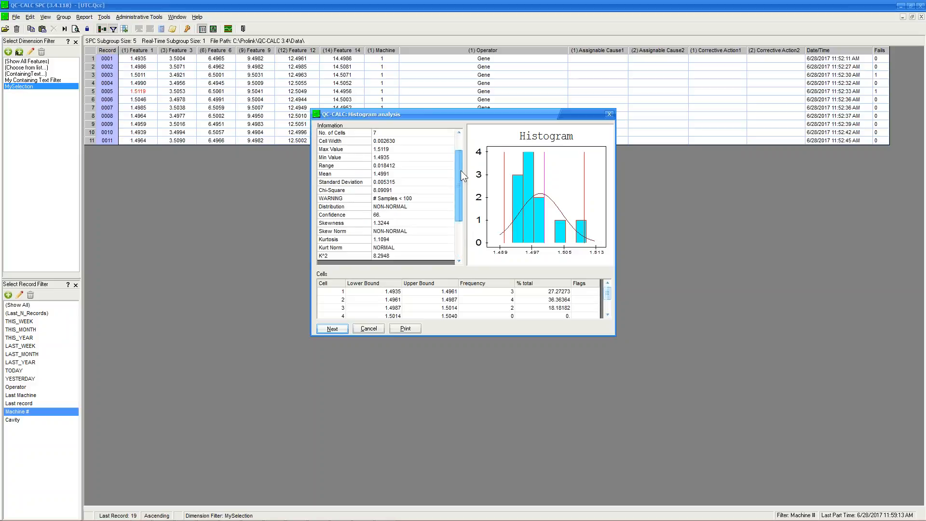
drag(460, 170, 460, 154)
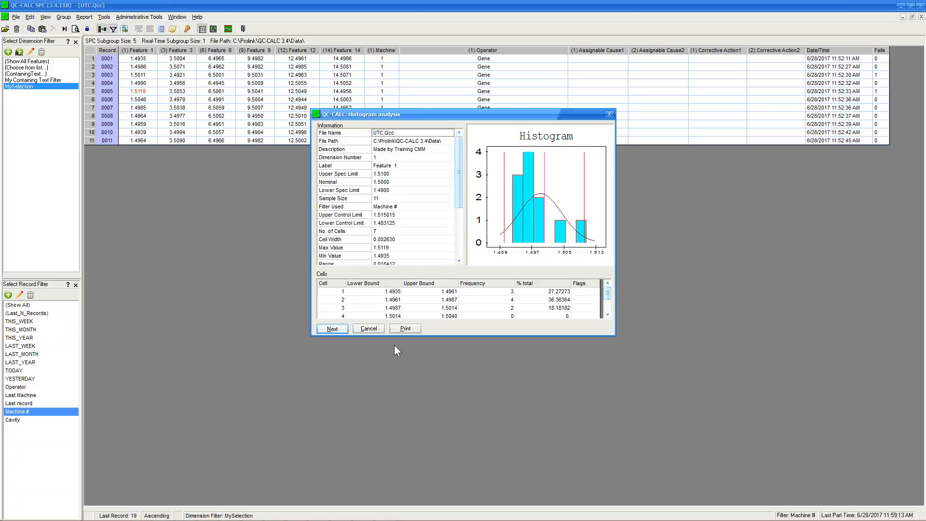
click(405, 328)
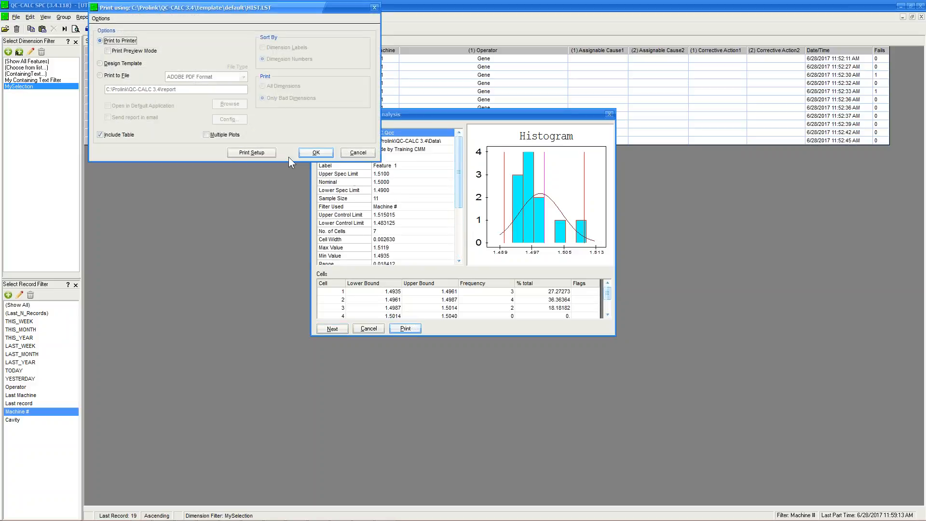
click(222, 135)
click(138, 53)
click(316, 152)
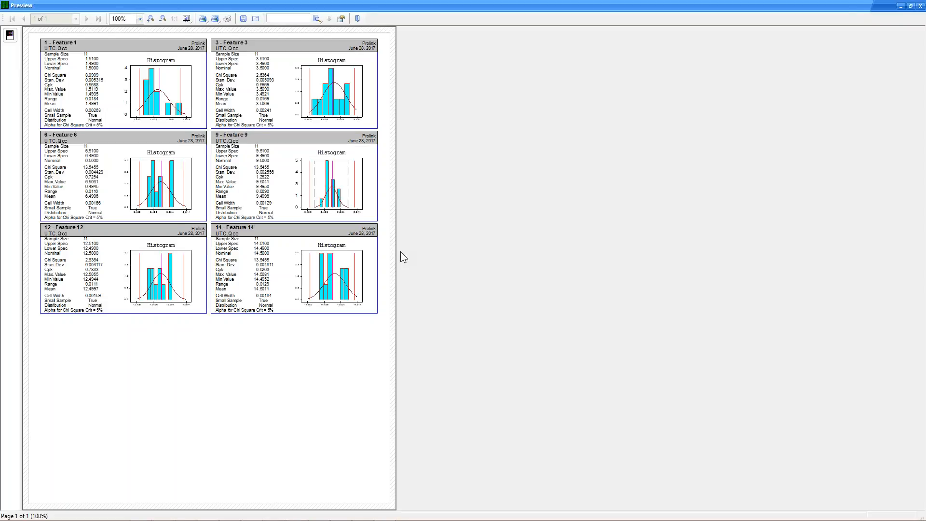
click(919, 6)
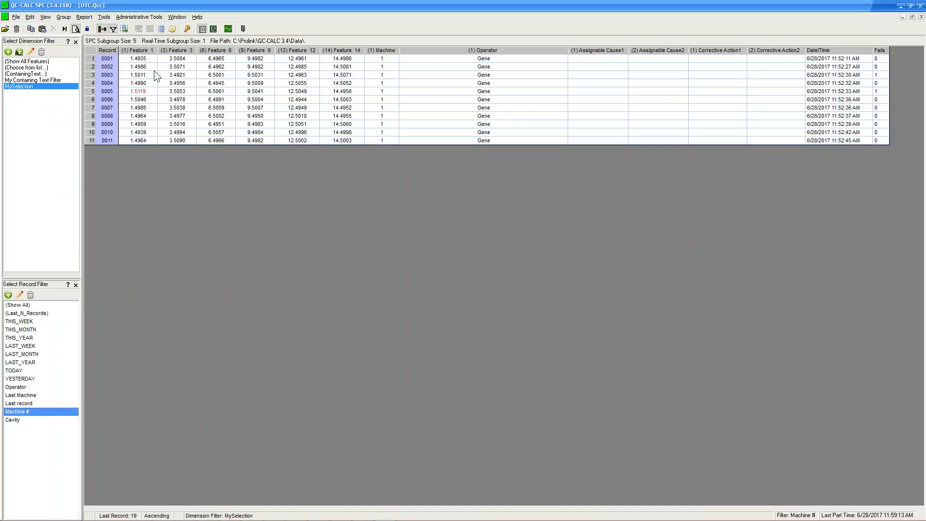
Open the Demo file group and show the A-Body and AB-Body data as tables.
click(65, 20)
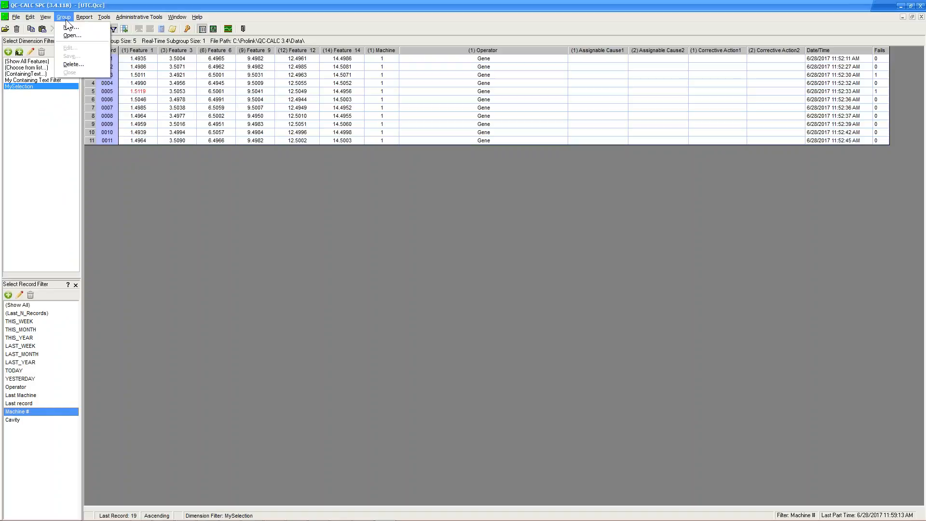
click(73, 35)
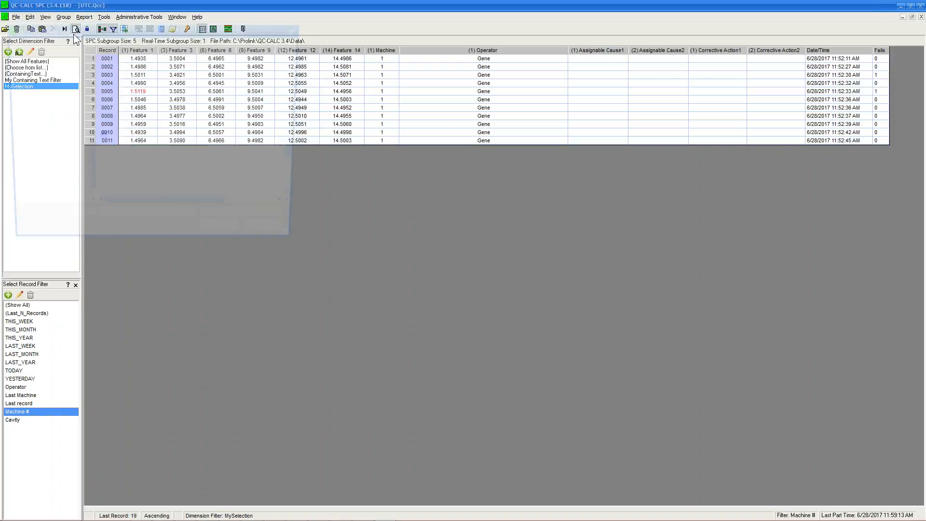
double_click(133, 149)
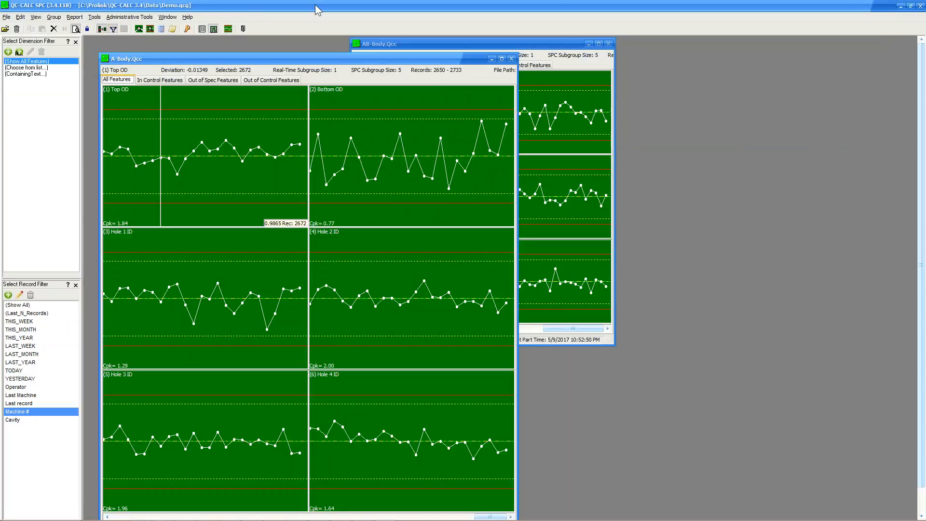
click(202, 29)
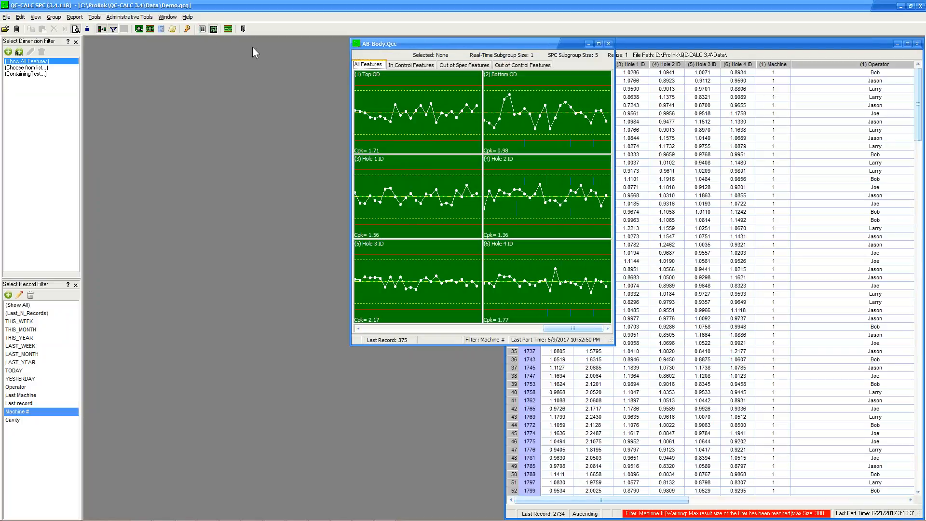
click(204, 31)
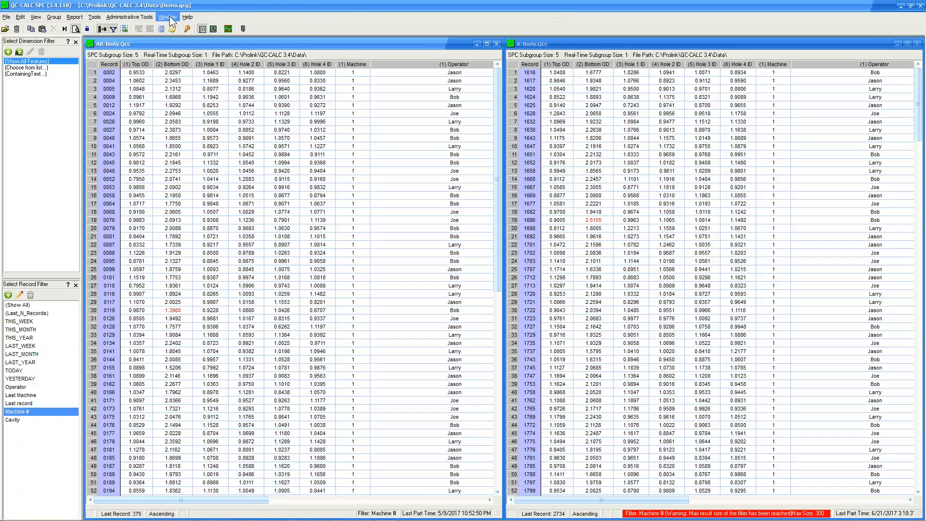
Run histograms for Top OD on A-Body and AB-Body, view both, then close the analysis.
click(73, 18)
click(112, 126)
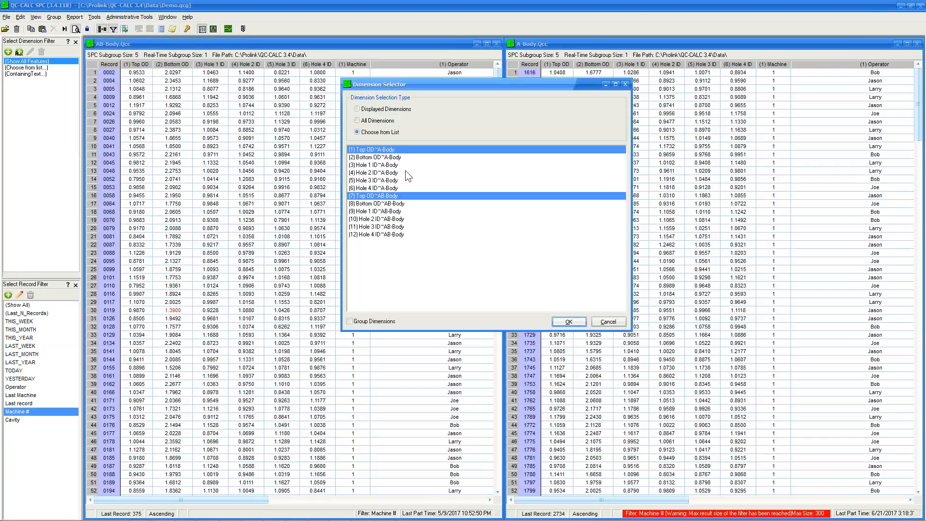
click(403, 203)
click(377, 152)
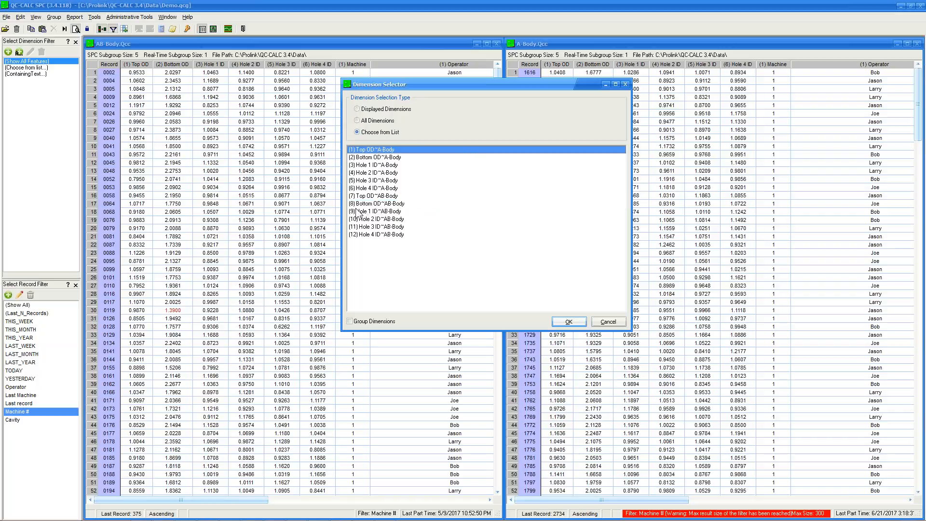
ctrl+click(392, 196)
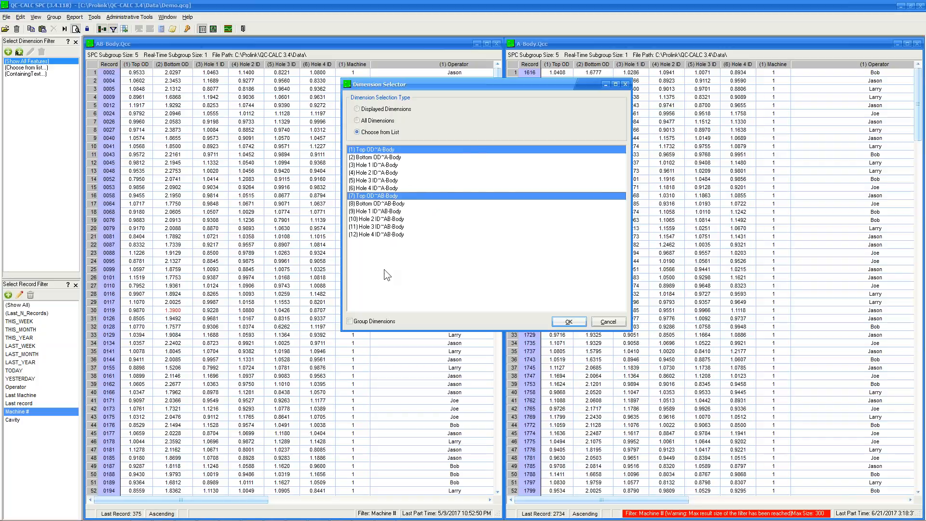
click(560, 325)
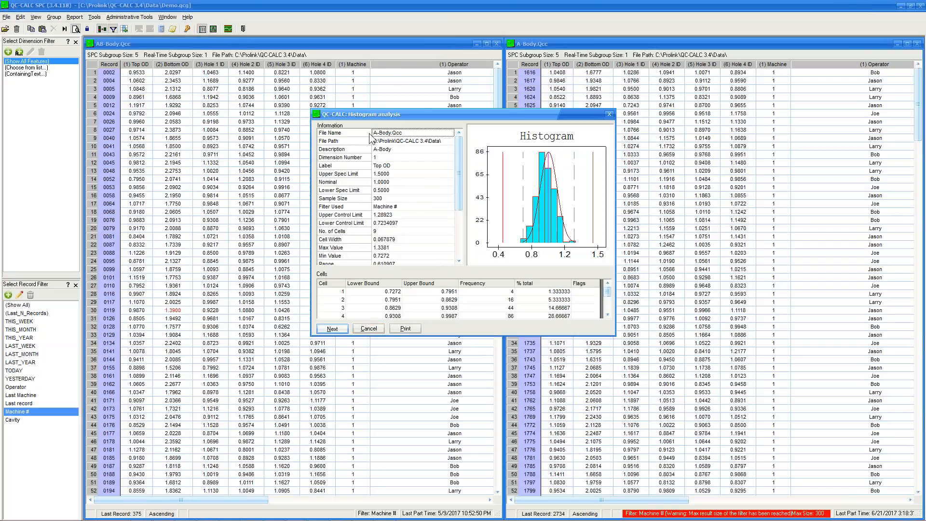
click(326, 328)
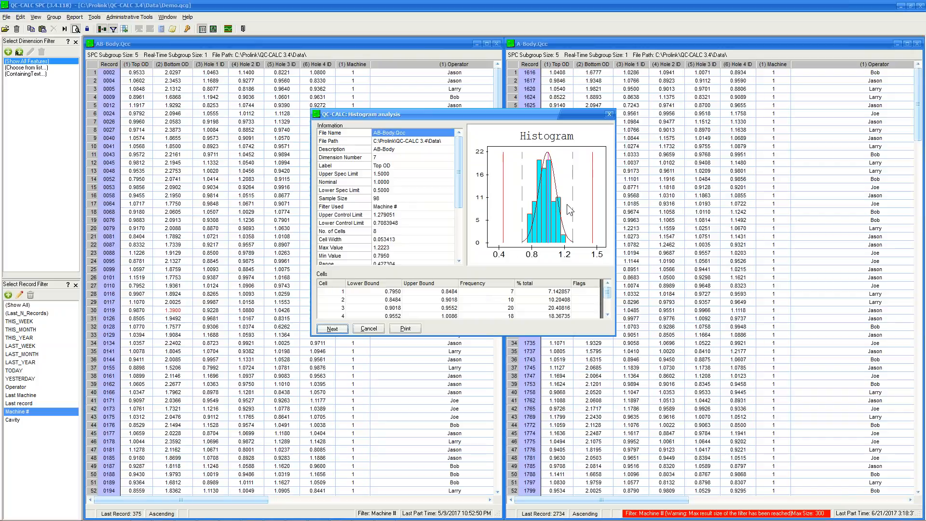
click(610, 114)
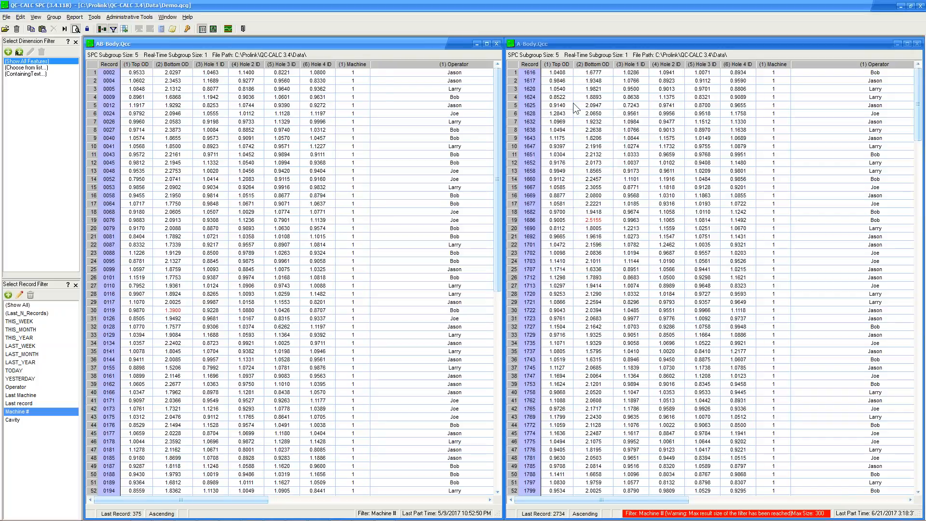
click(5, 29)
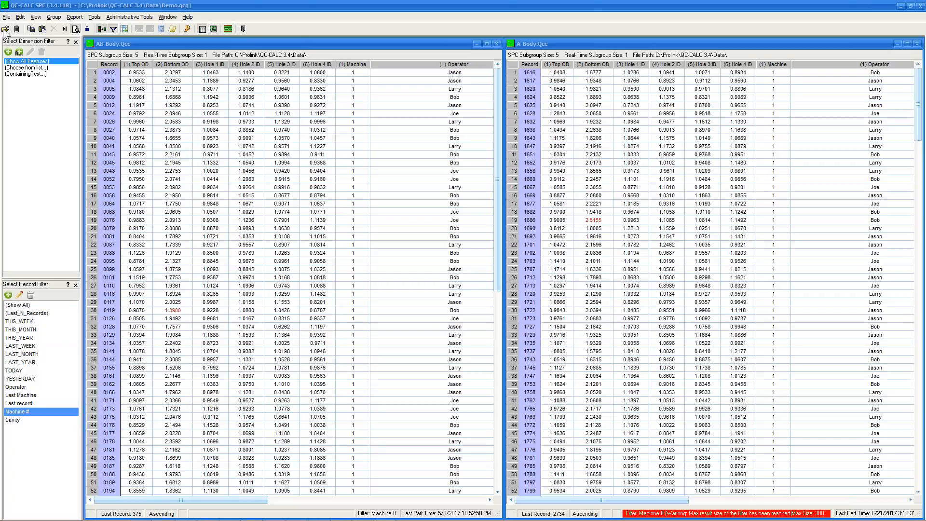
Open UTC.Qcc with Show All Features and Show All records, then hide the filter lists.
scroll(125, 144, down, 10)
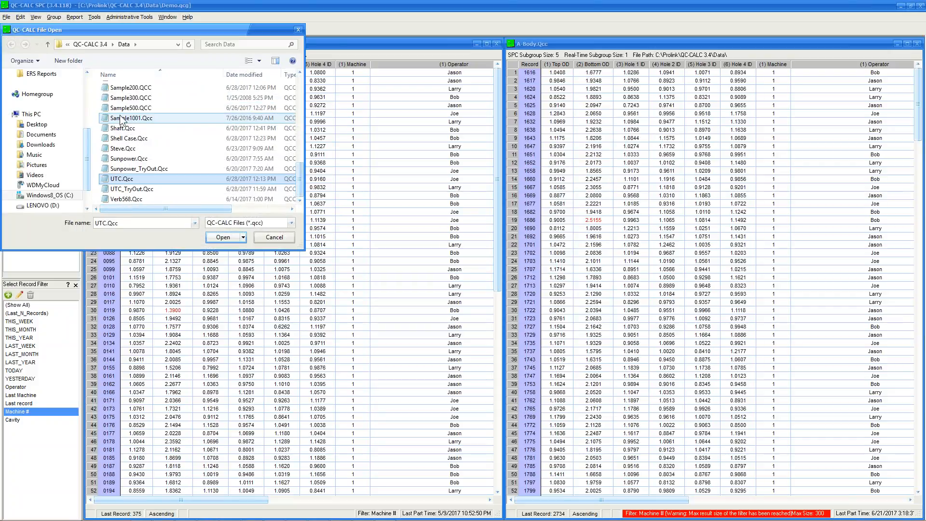
click(132, 178)
double_click(132, 178)
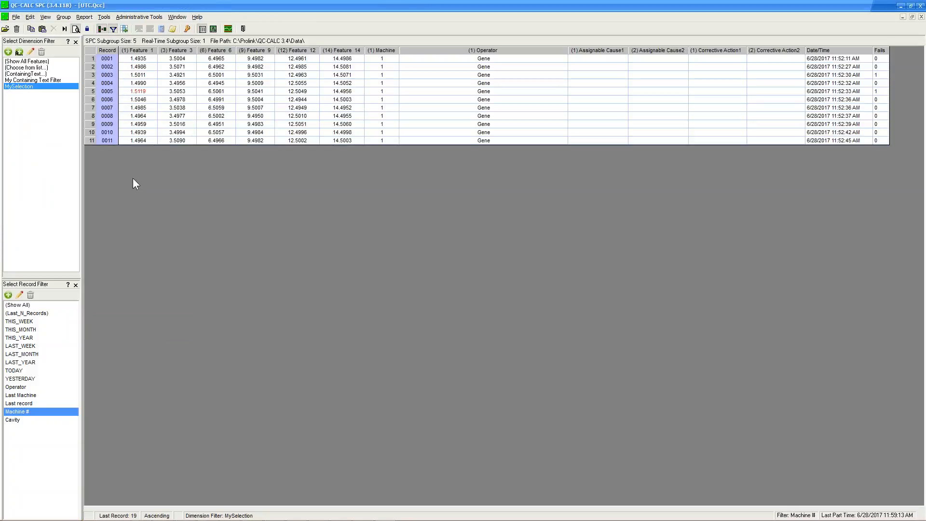
click(20, 62)
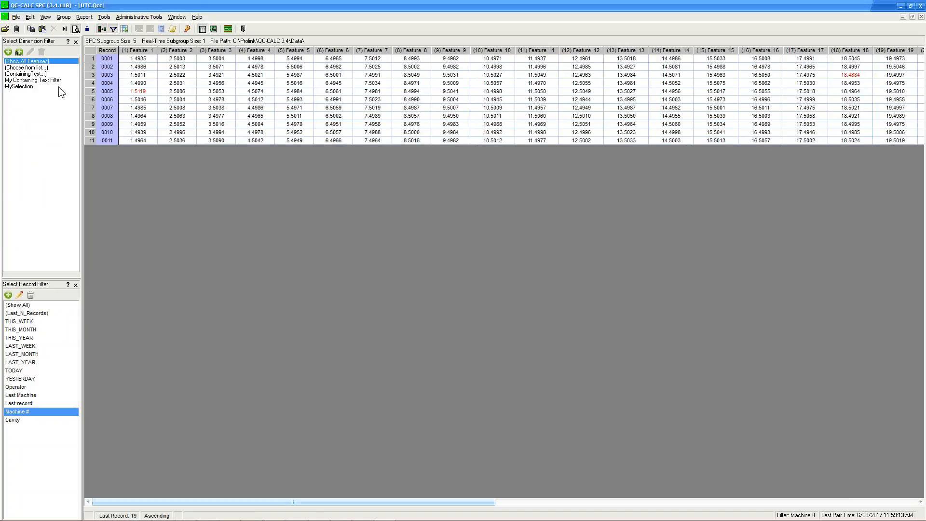
click(75, 42)
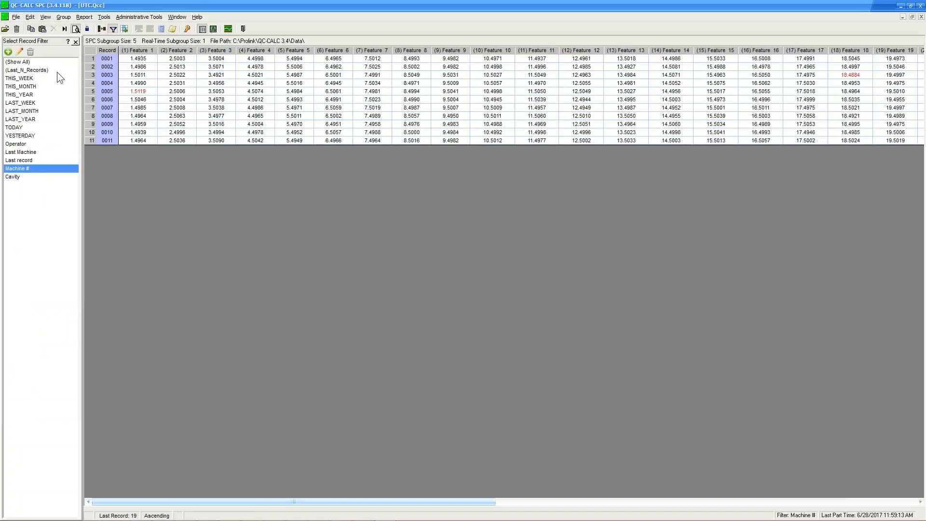
click(24, 64)
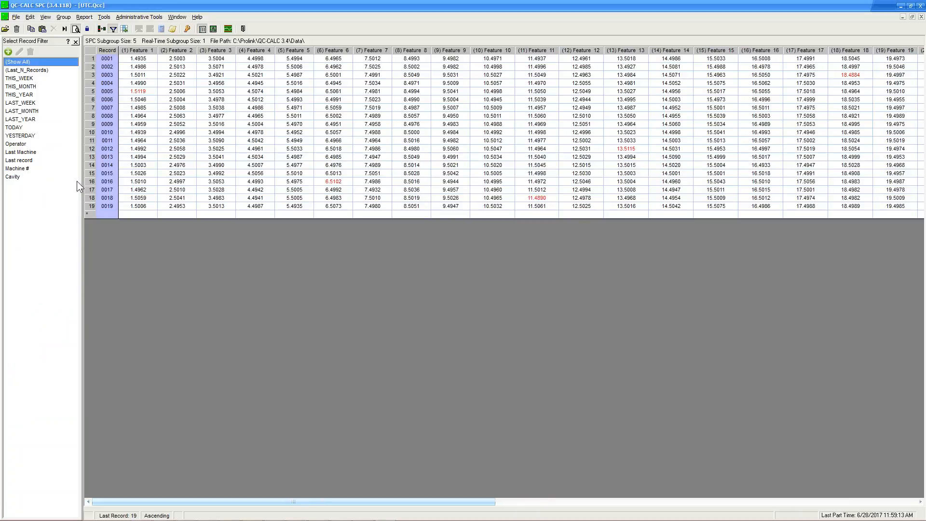
click(102, 29)
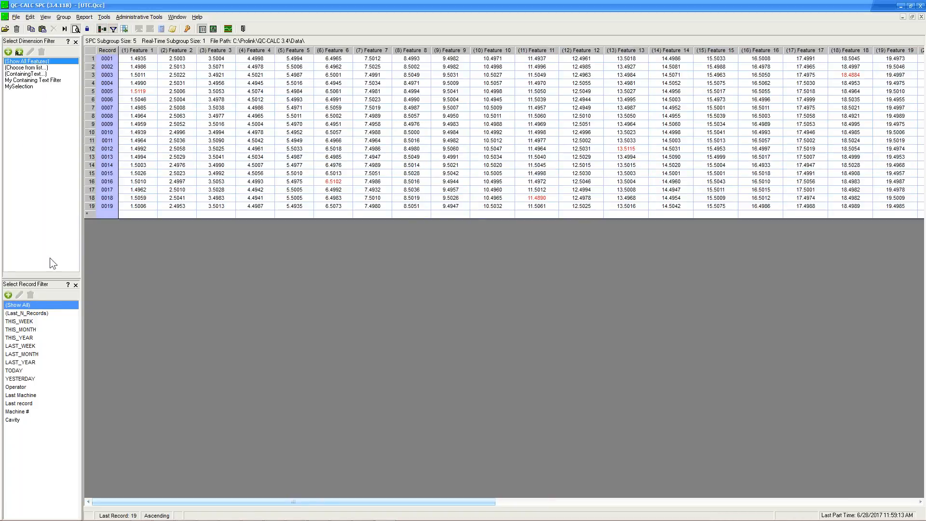
click(75, 41)
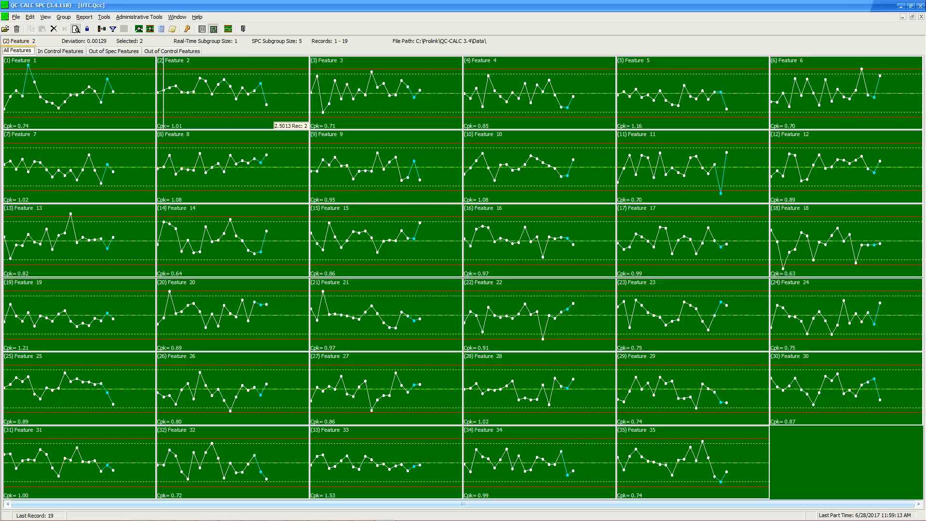
Restore the SPC window, check a Feature 24 point, and open the Training CMM Data simulator.
click(910, 6)
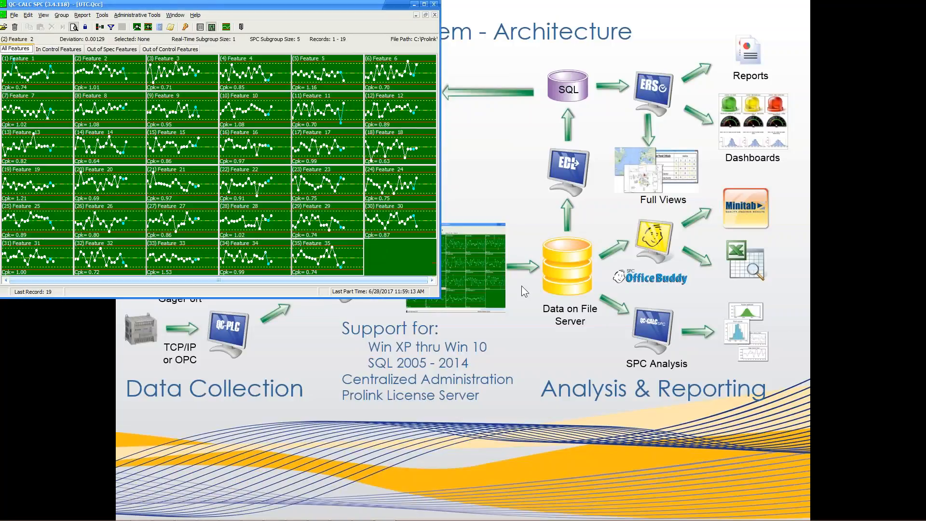
click(369, 190)
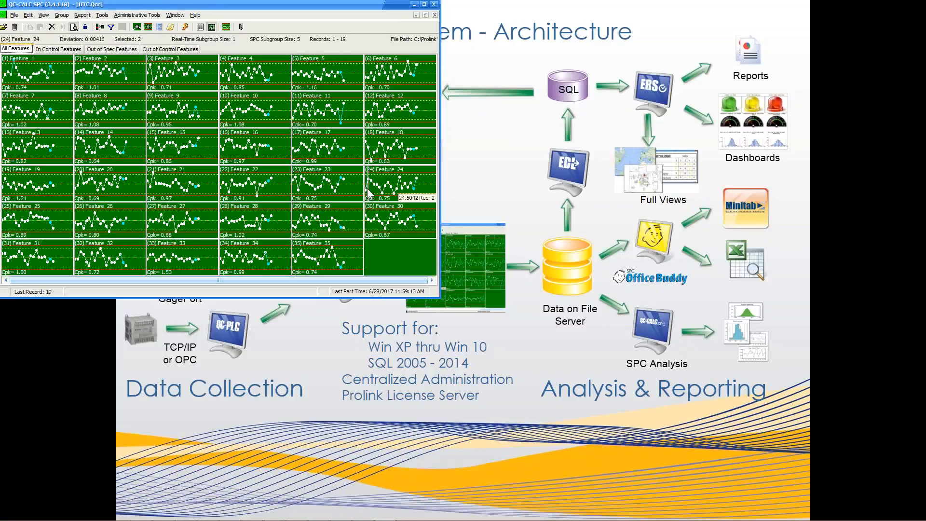
click(275, 514)
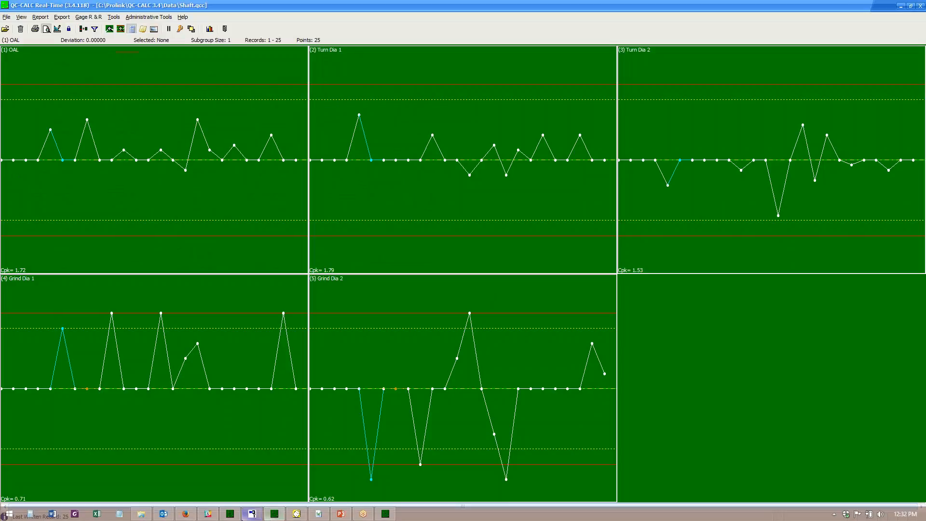
click(385, 513)
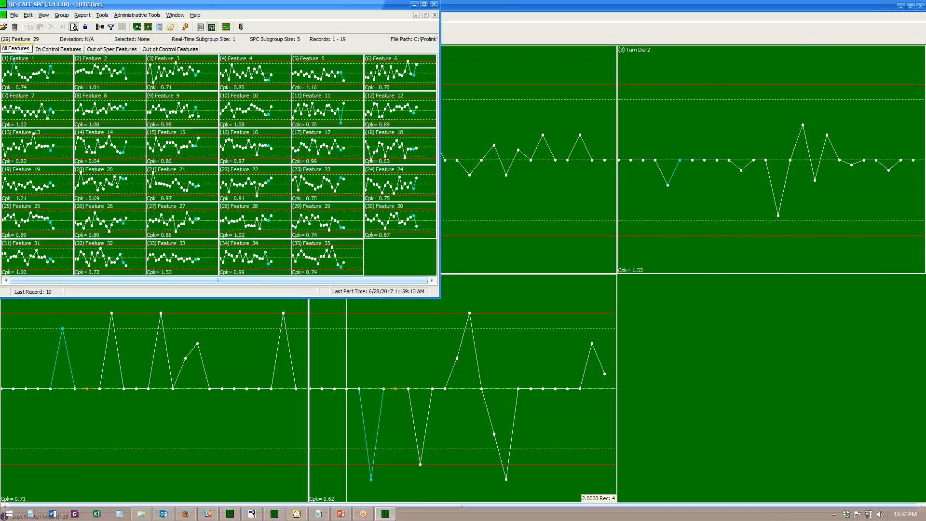
click(230, 513)
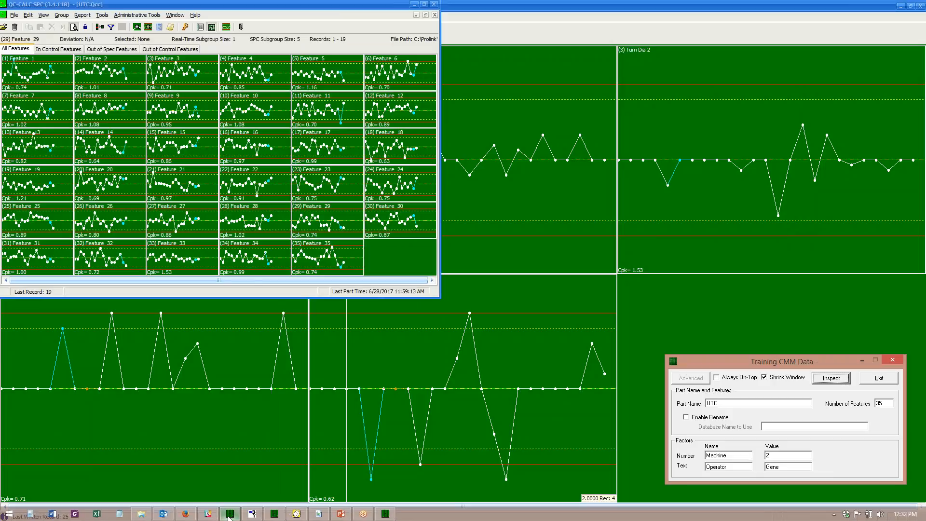
Monitor UTC.Qcc, generate two inspections in Training CMM Data, then show the 21-record table maximized.
click(102, 16)
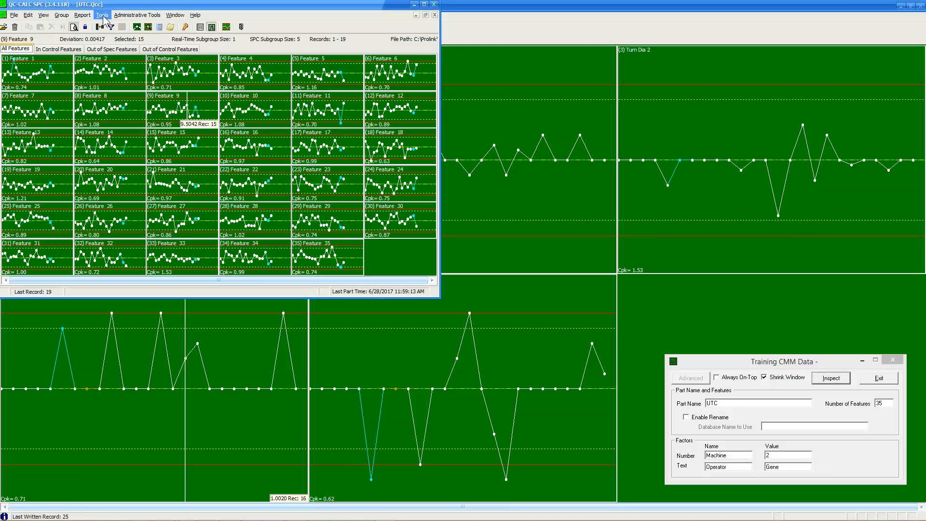
click(148, 23)
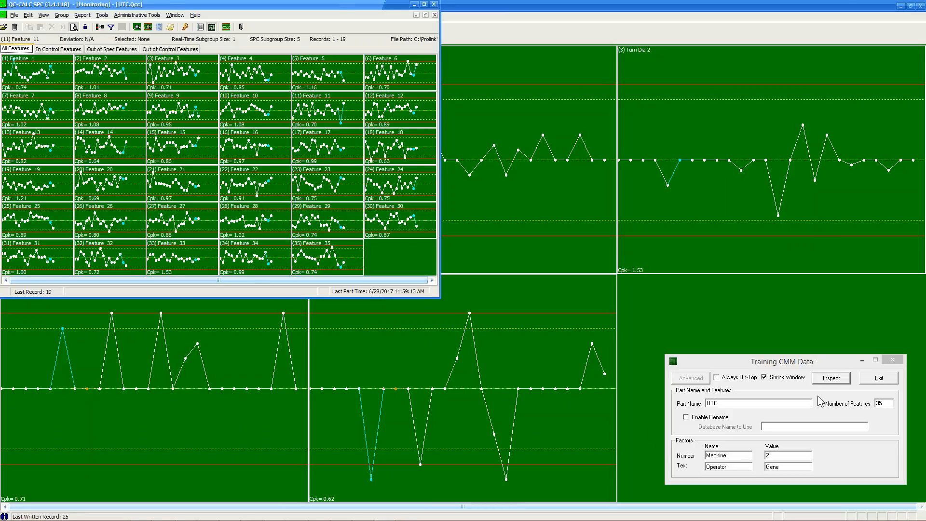
click(832, 381)
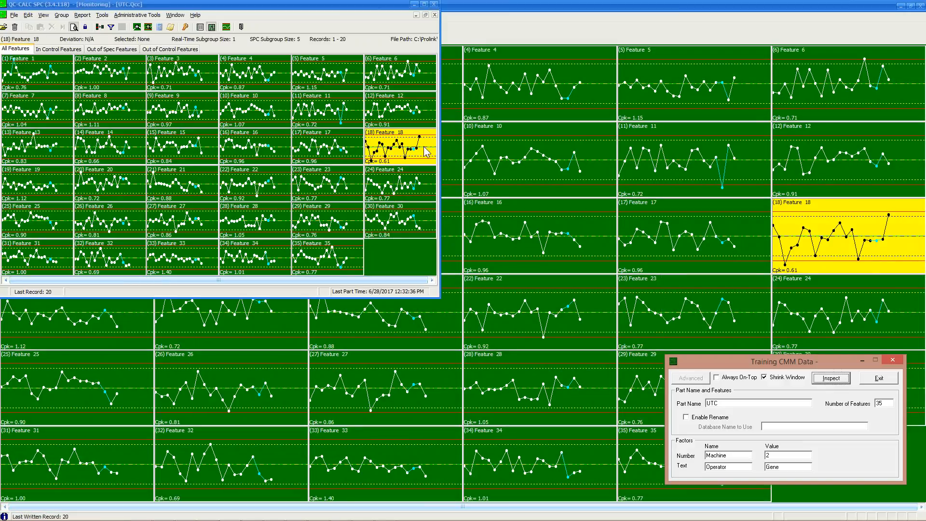
click(830, 377)
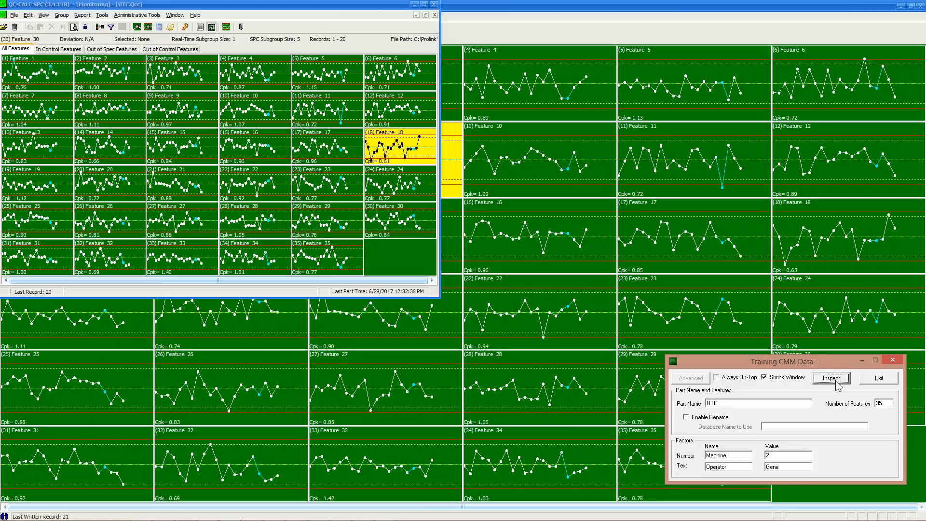
click(836, 381)
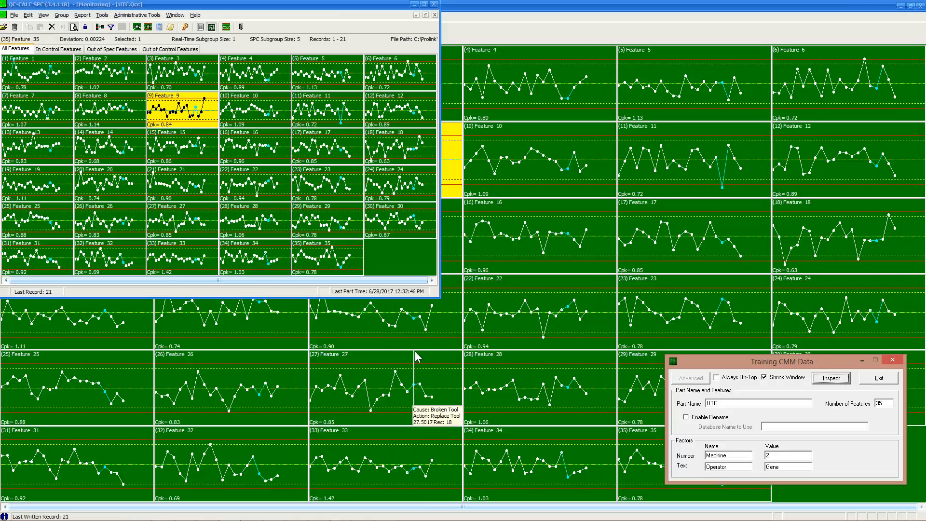
click(423, 5)
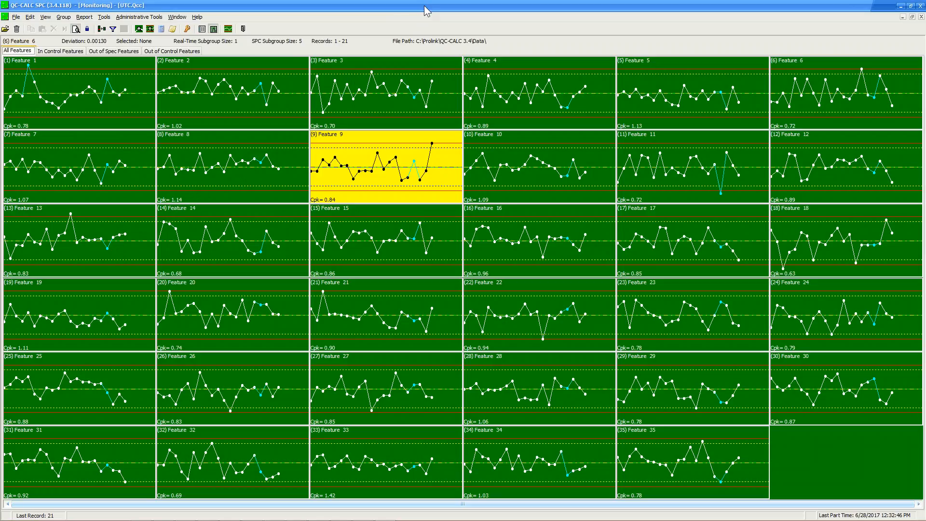
click(201, 29)
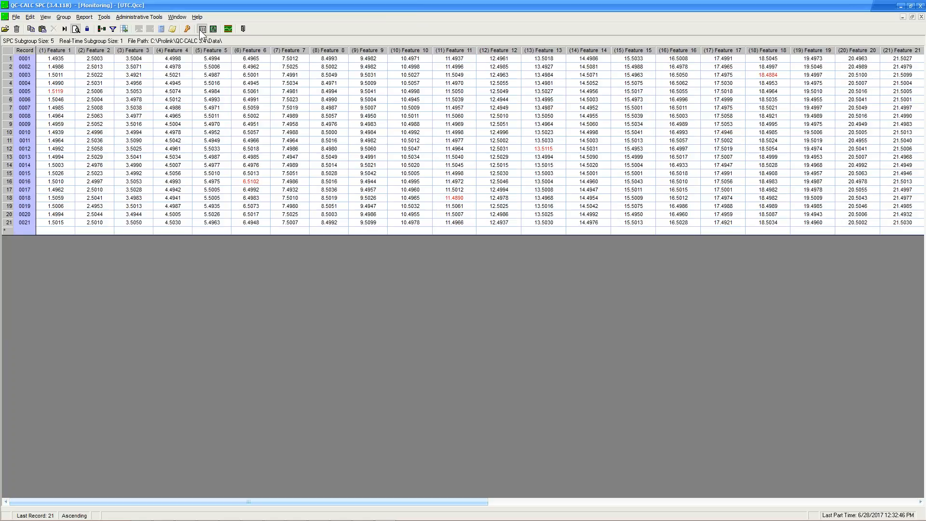
Minimize the QC-CALC Monitoring window and bring SPC Office Buddy to the front.
click(901, 6)
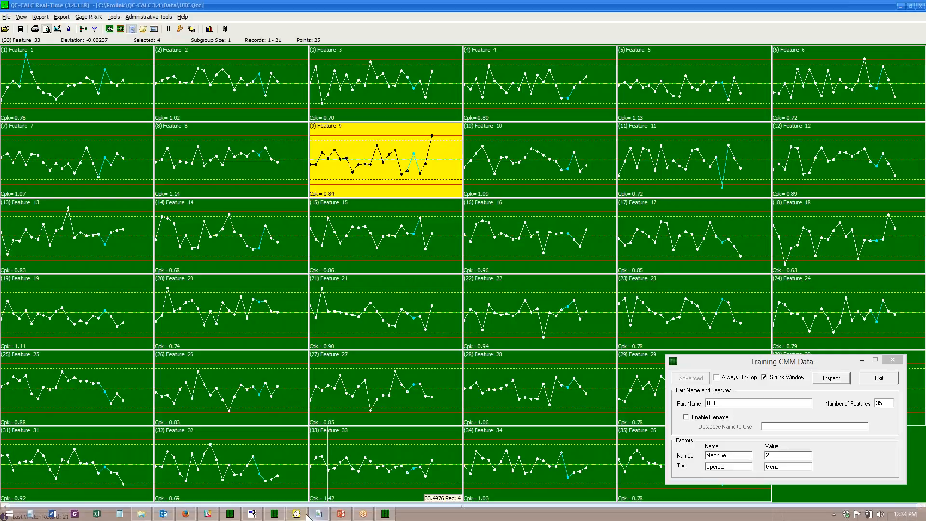
click(296, 514)
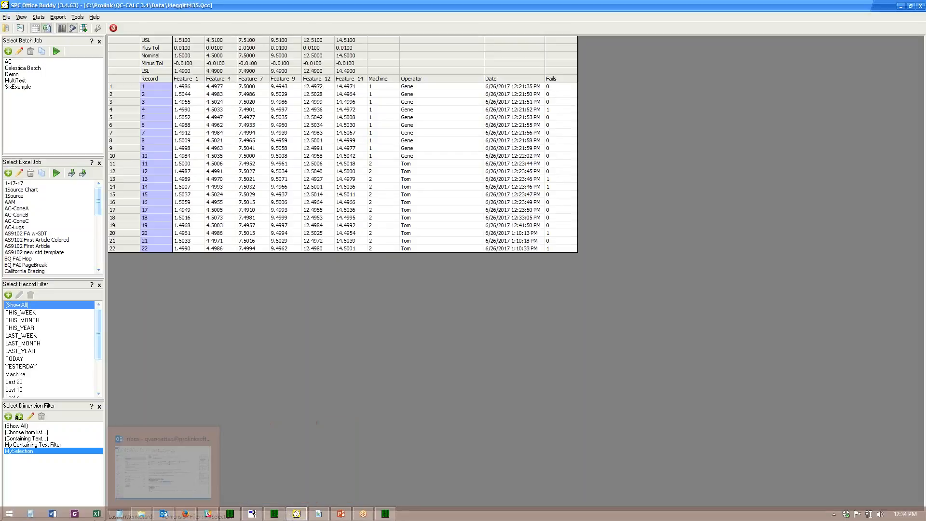
Open SampleReportExcel.xls from Excel's recent workbooks, review it, then close it.
click(96, 514)
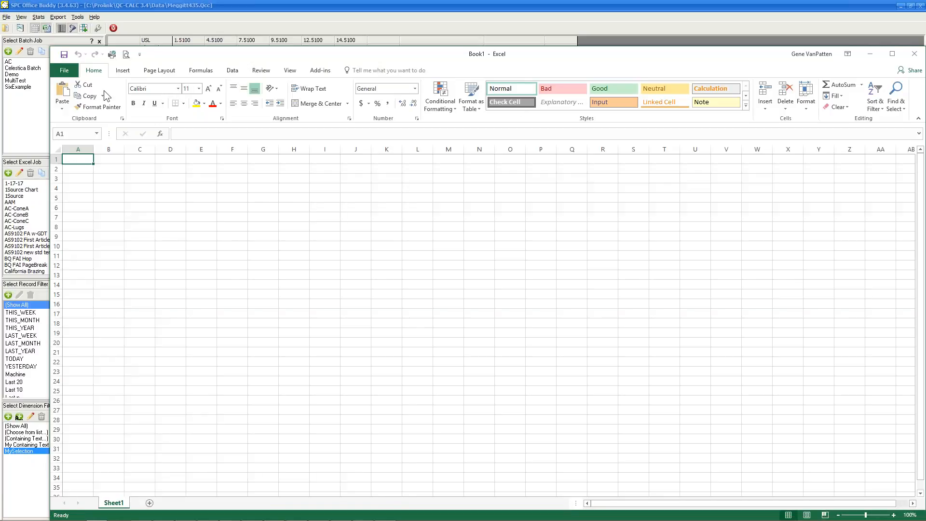
click(64, 71)
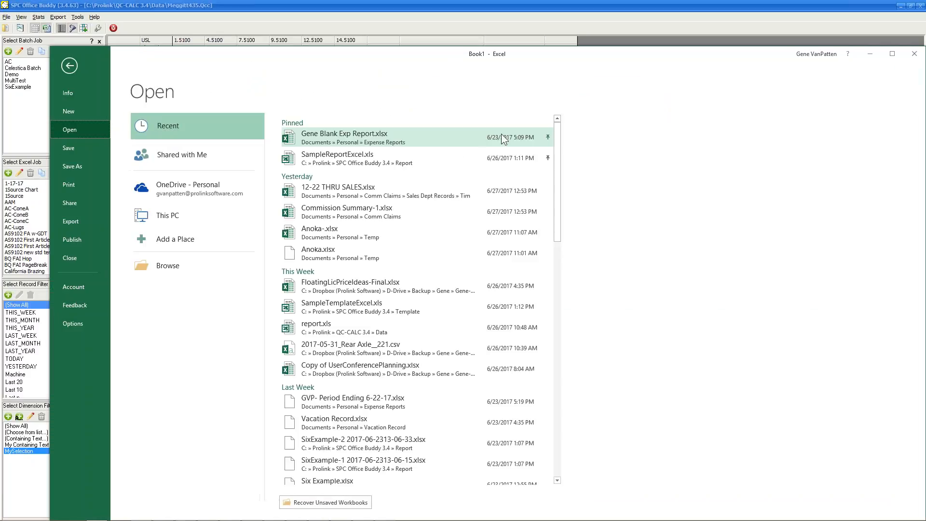
click(377, 160)
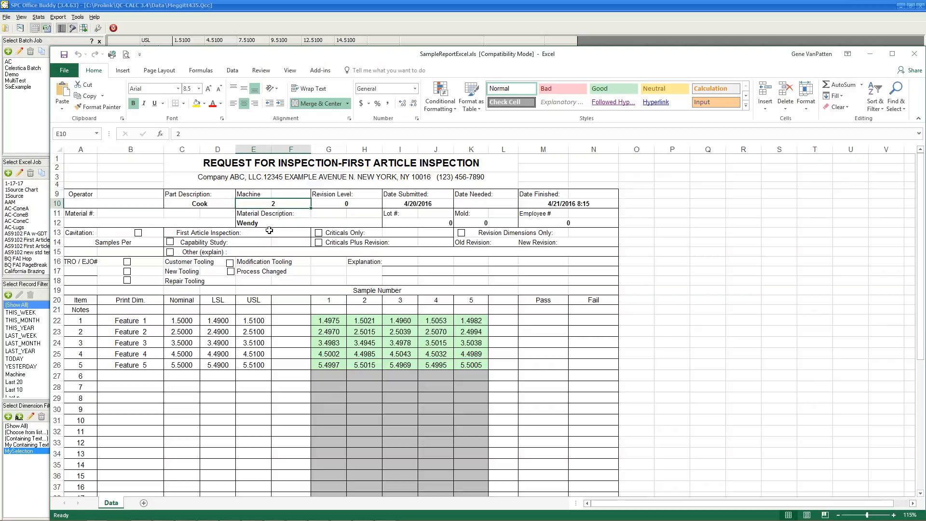
click(913, 54)
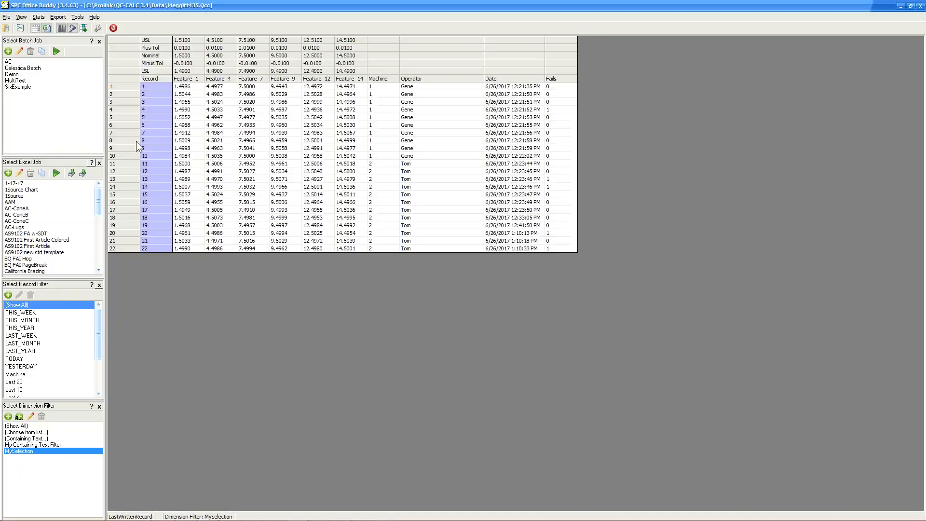
Open the UTC.Qcc data file in SPC Office Buddy.
click(6, 28)
click(187, 167)
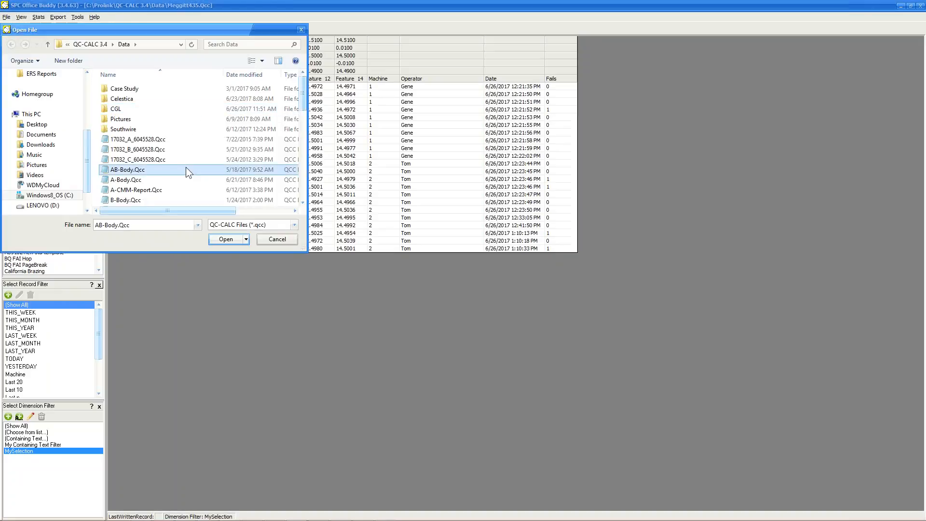
key(u)
double_click(132, 182)
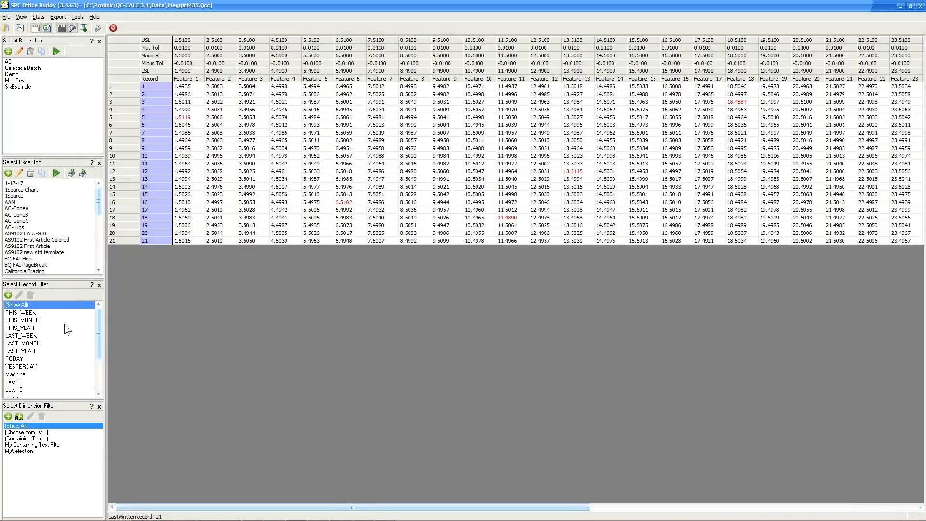
Filter to the MySelection features and select records 1–5.
click(27, 453)
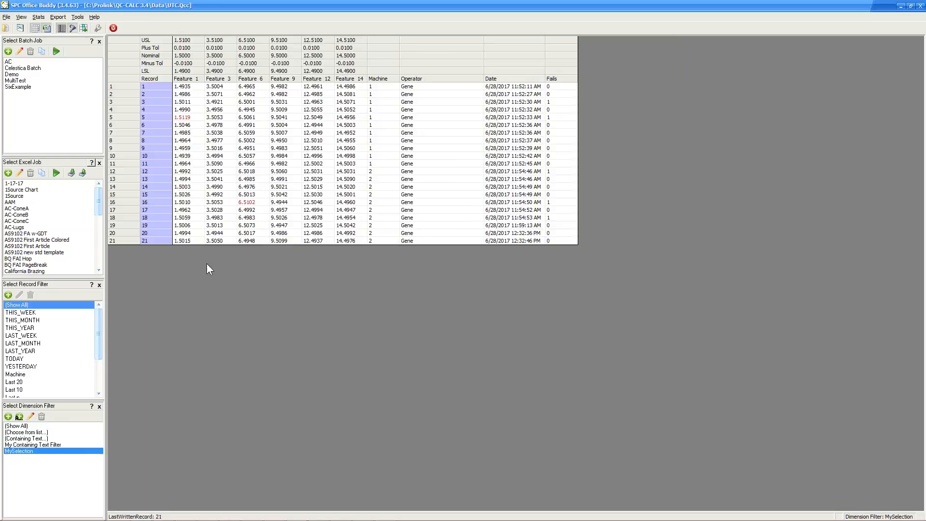
drag(131, 87, 123, 119)
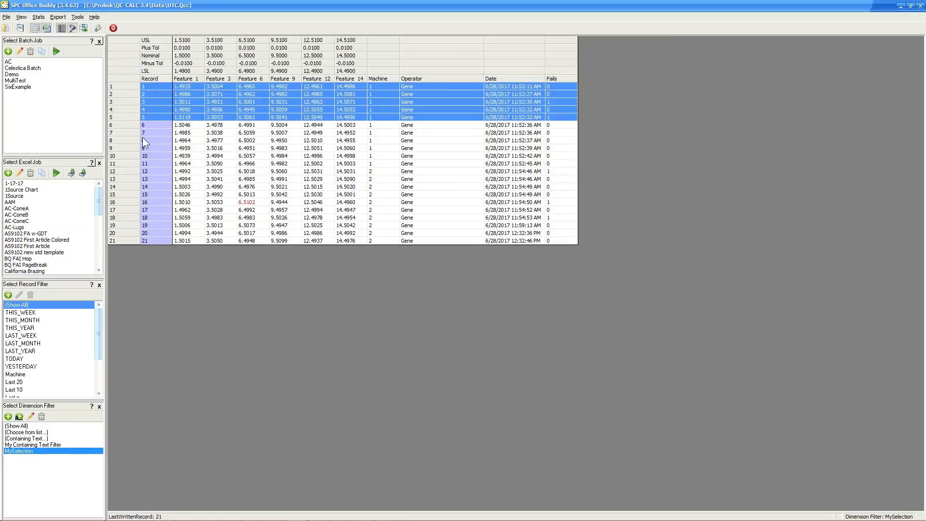
drag(99, 199, 92, 239)
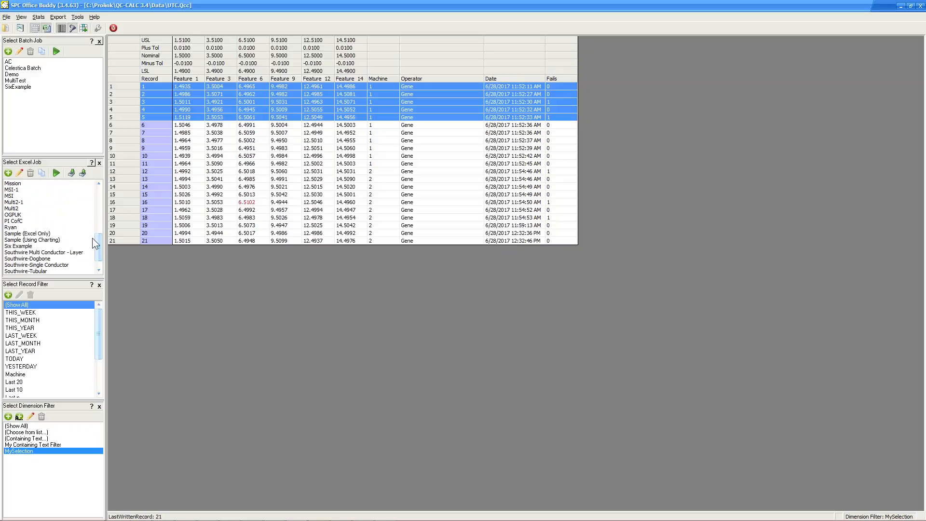
Run the Sample (Excel Only) job on the five selected records, then close the Excel report.
click(47, 235)
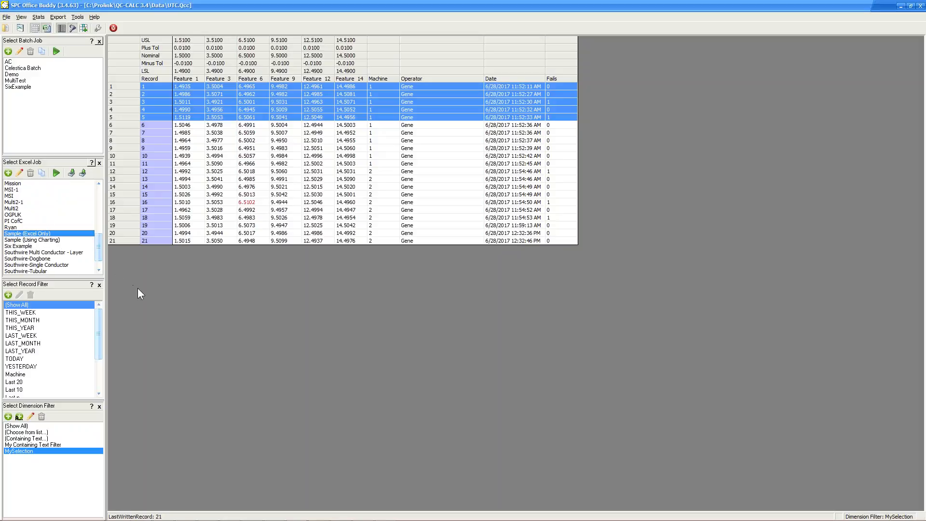
click(56, 174)
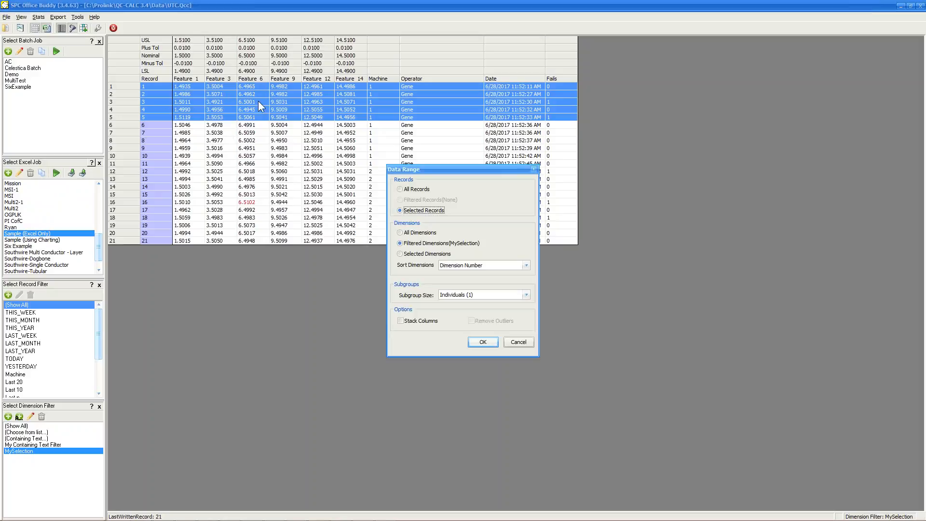
click(483, 342)
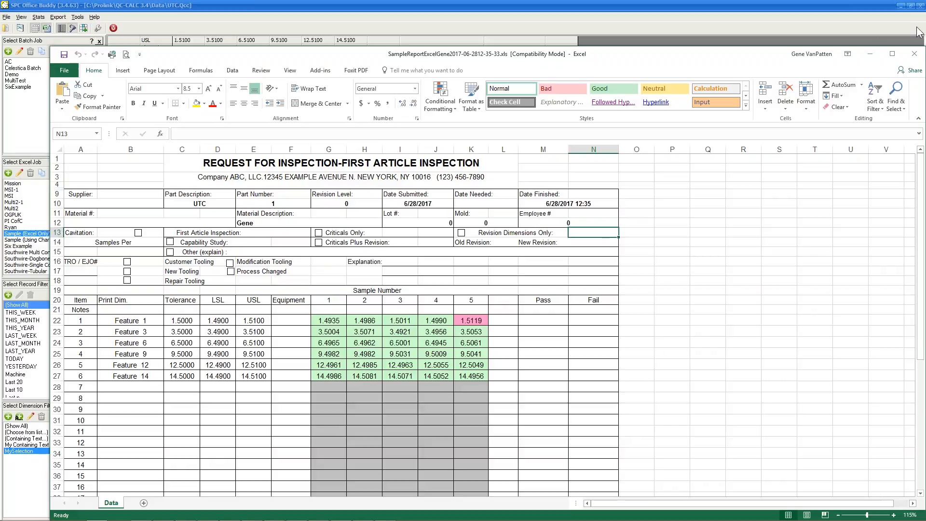
click(919, 57)
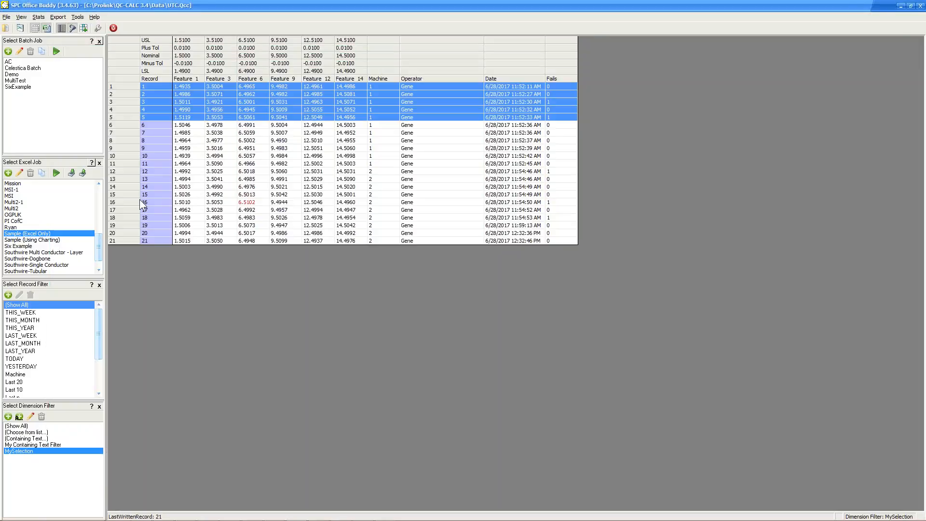
Edit the Sample (Excel Only) job and inspect SampleTemplateExcel.xls's [Part] tag in C10, then close it.
click(19, 172)
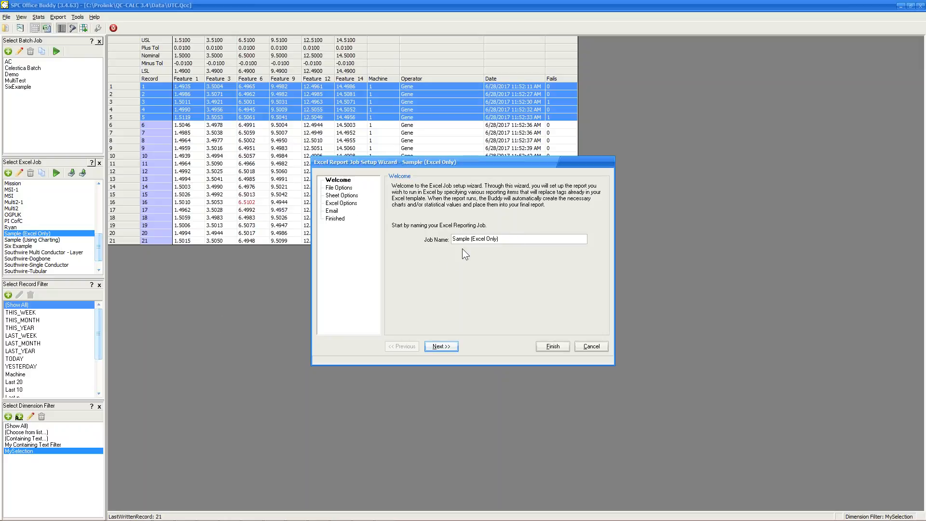
click(442, 348)
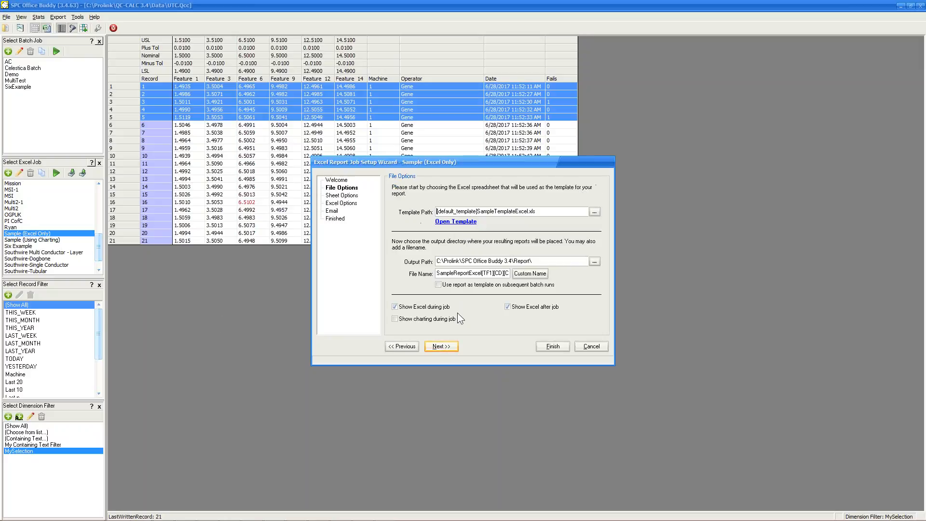
click(453, 223)
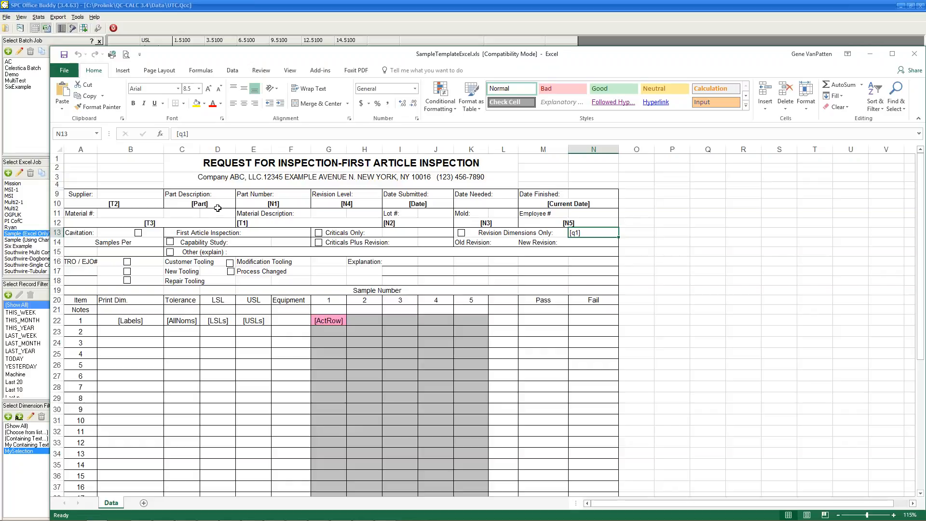
click(217, 203)
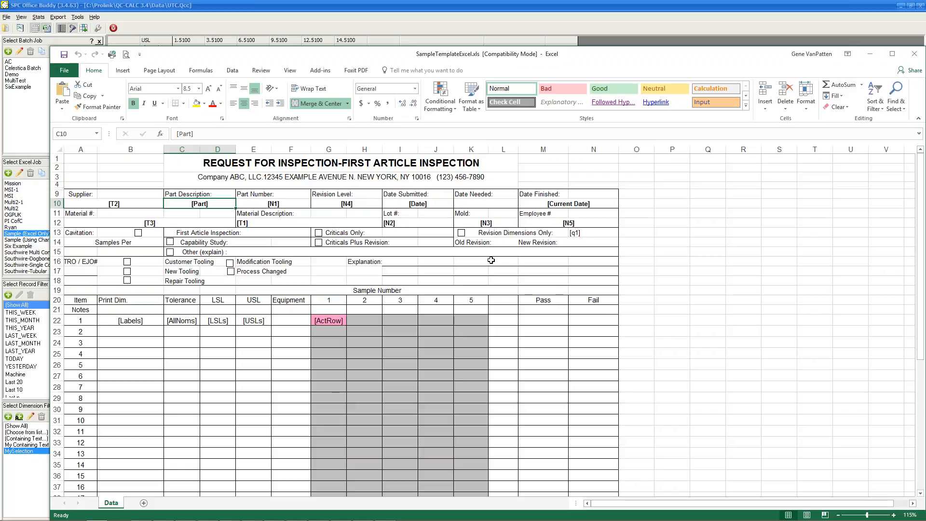
click(914, 55)
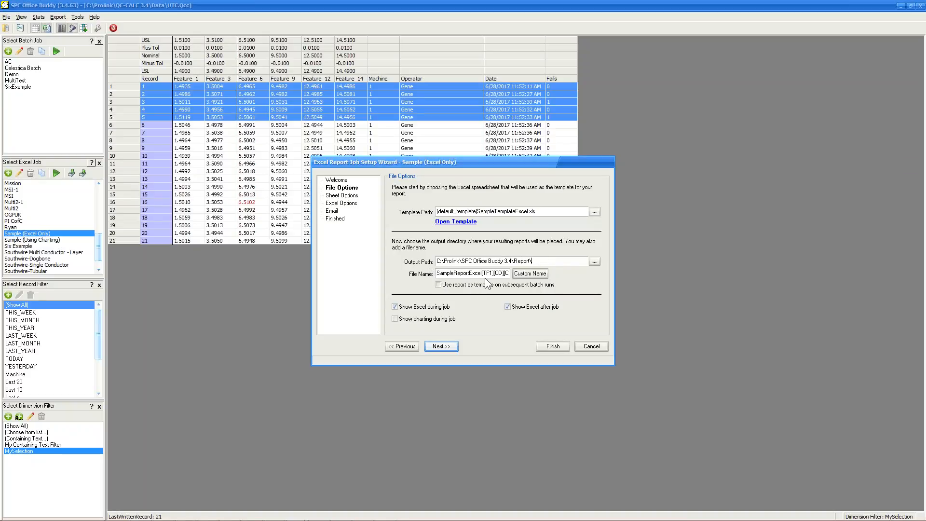
Browse the Custom Name items without changing the file name, then advance through sheet options to Excel Options.
click(533, 274)
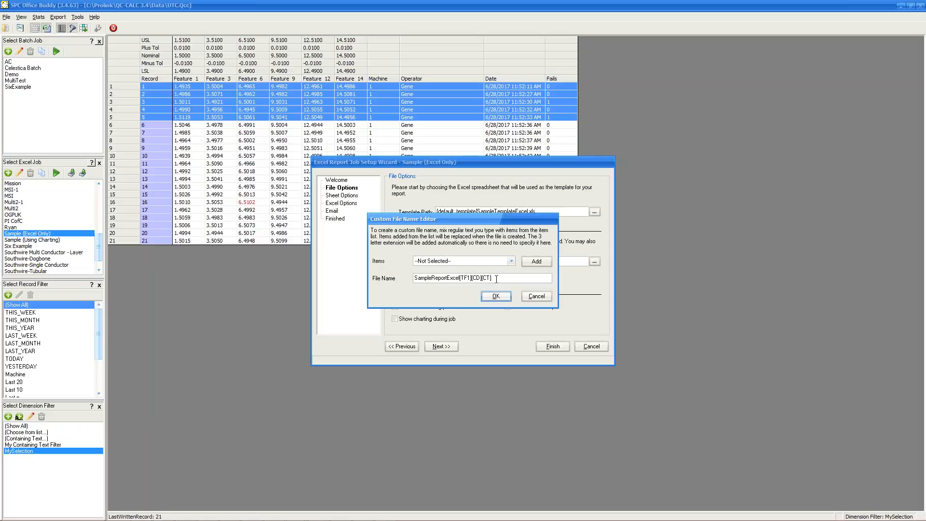
click(511, 261)
click(511, 262)
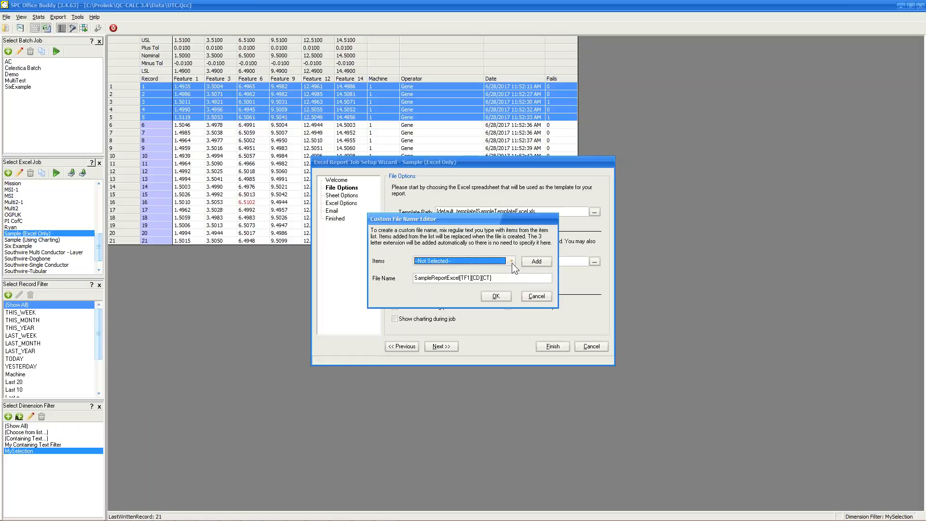
click(532, 297)
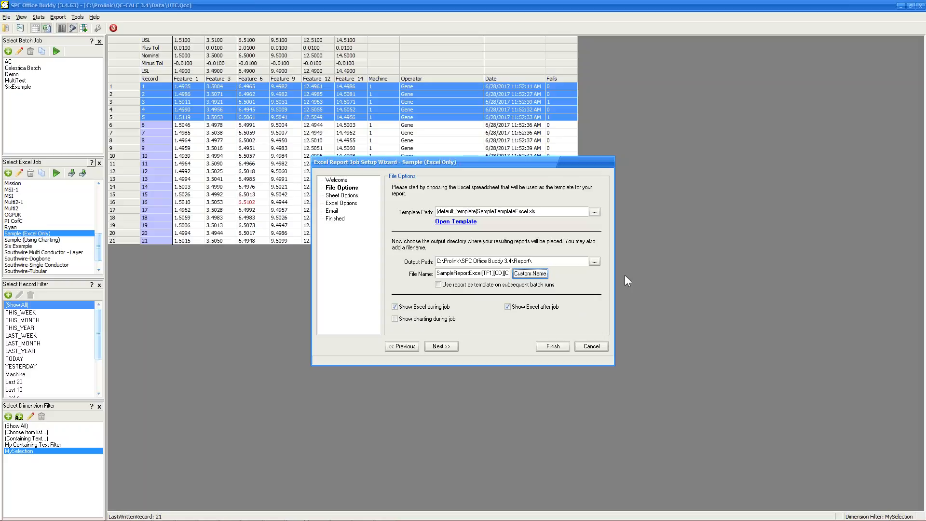
click(446, 347)
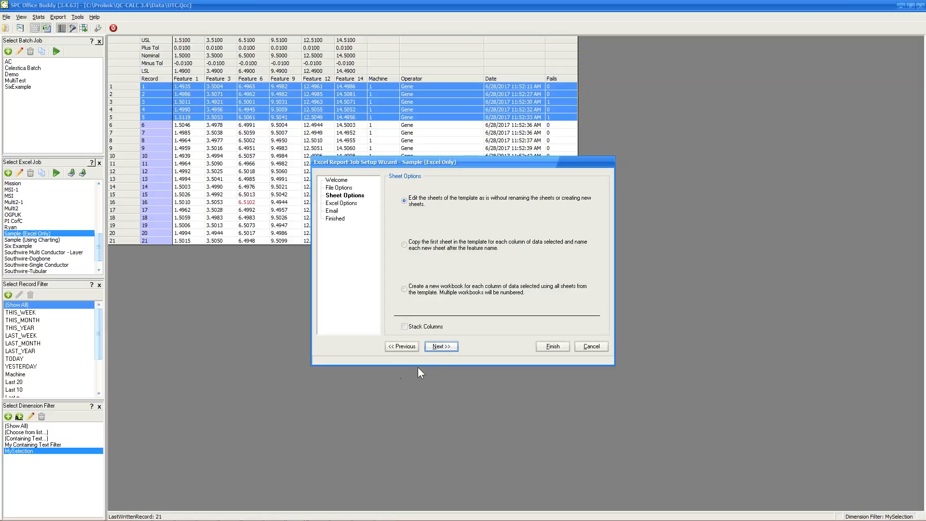
click(443, 350)
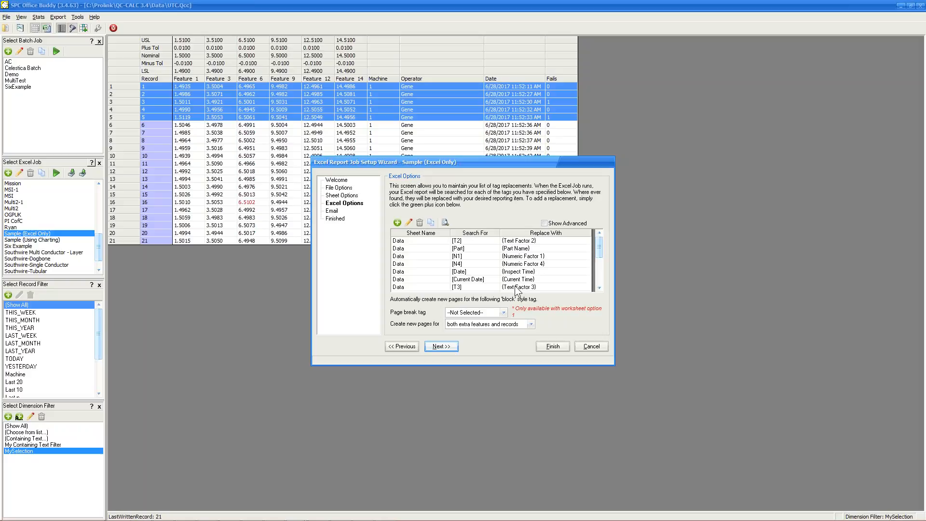
Inspect the [Part] tag replacement, keeping {Part Name}, and cancel without changes.
double_click(553, 246)
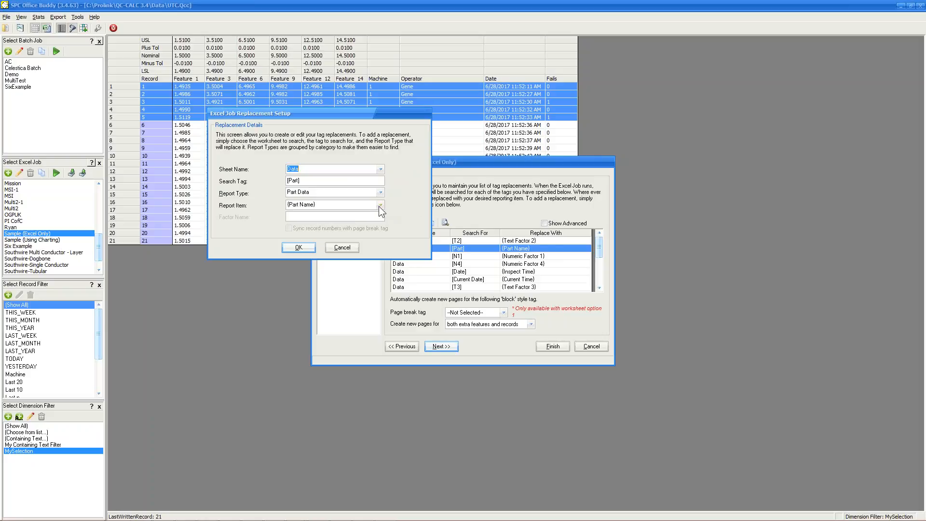
click(379, 205)
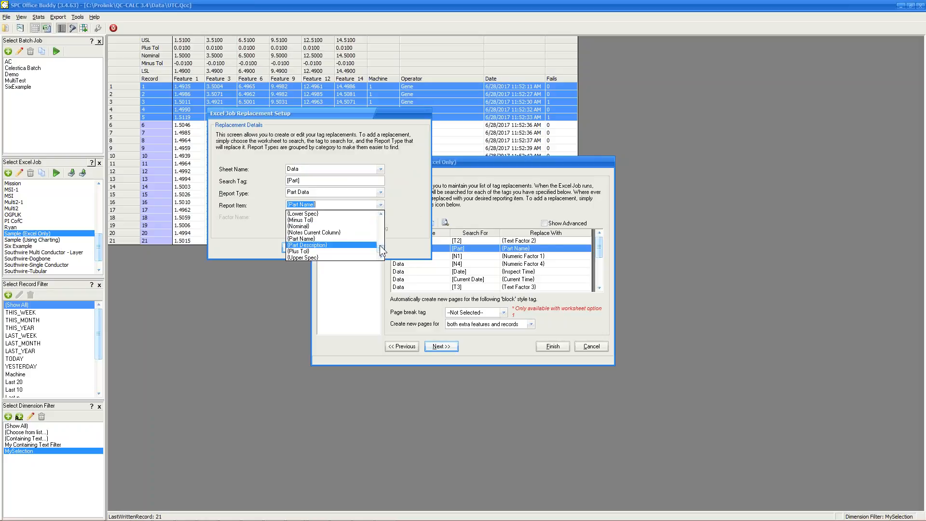
mouse_move(380, 245)
mouse_down()
mouse_move(380, 220)
mouse_move(379, 251)
mouse_up()
click(406, 228)
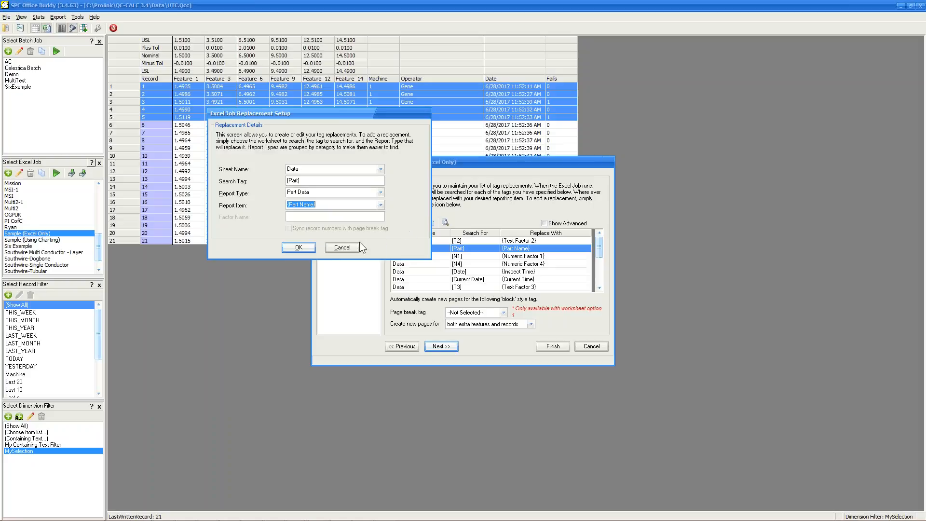
click(333, 249)
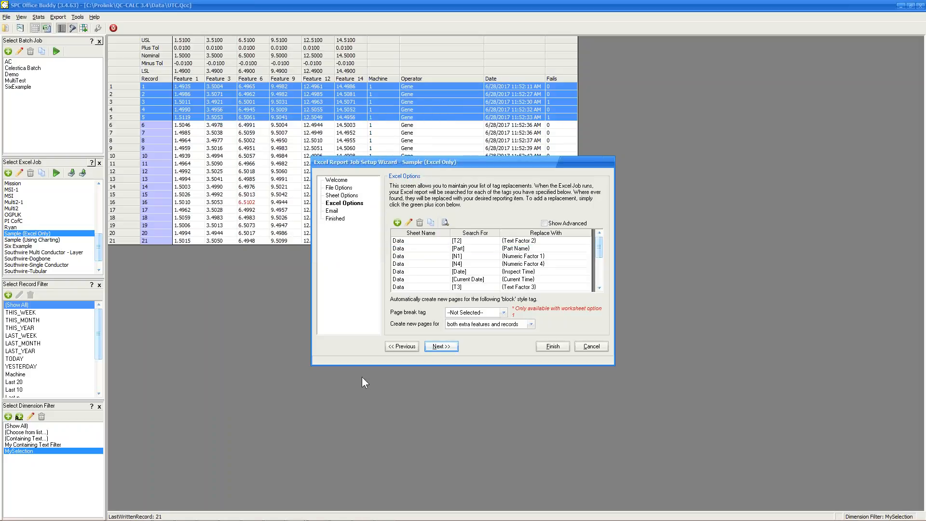
Skip past the email options and final page, then close the job setup wizard.
click(441, 347)
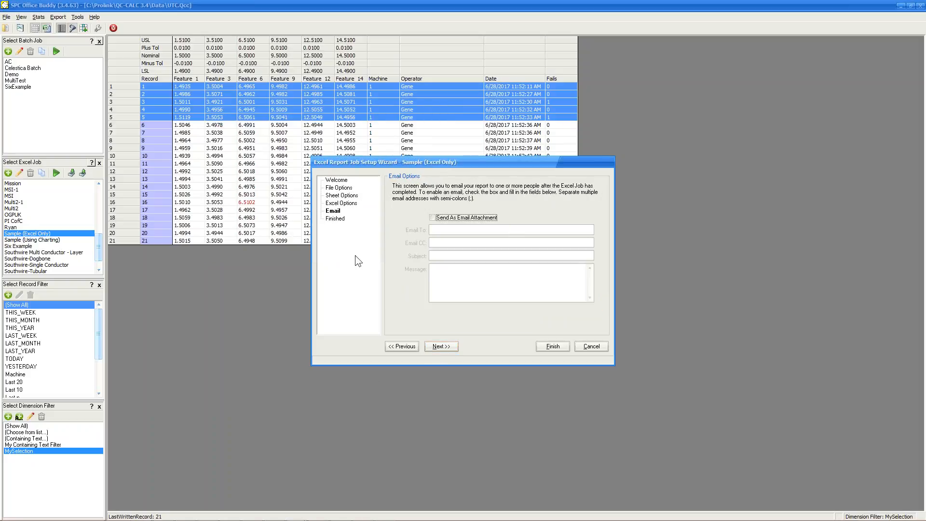
click(440, 347)
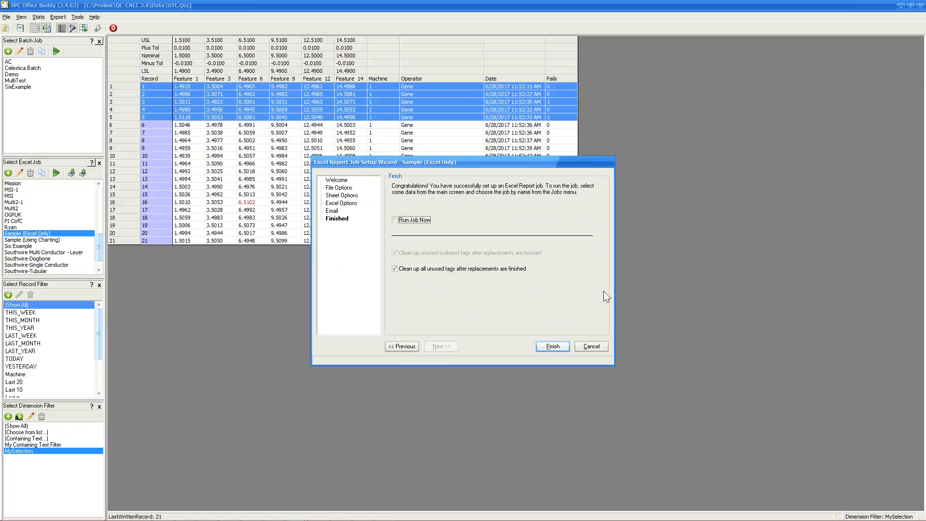
click(589, 347)
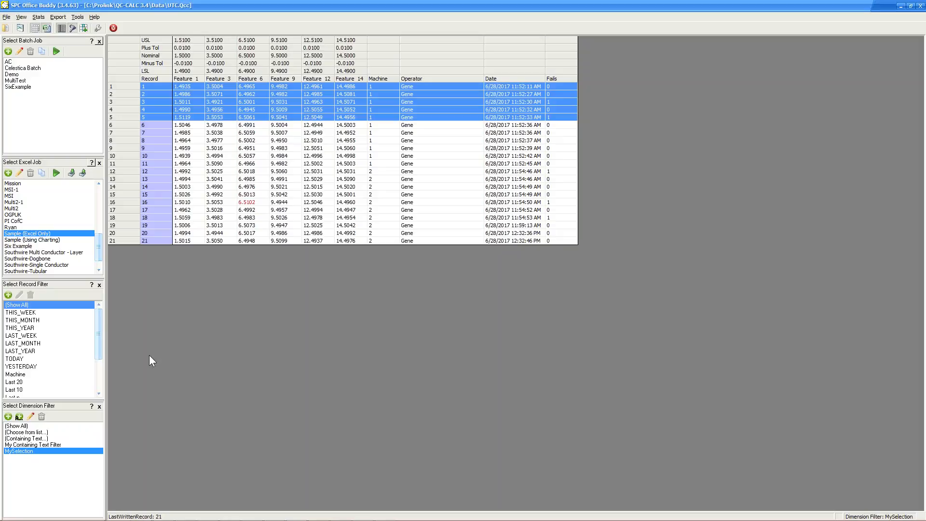
Select all 21 UTC records and open the Stats menu.
click(250, 127)
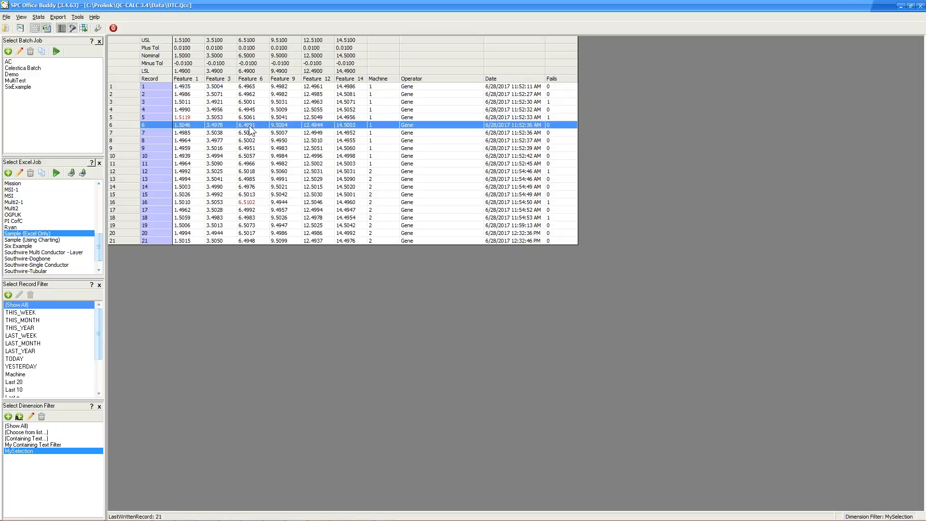
click(135, 77)
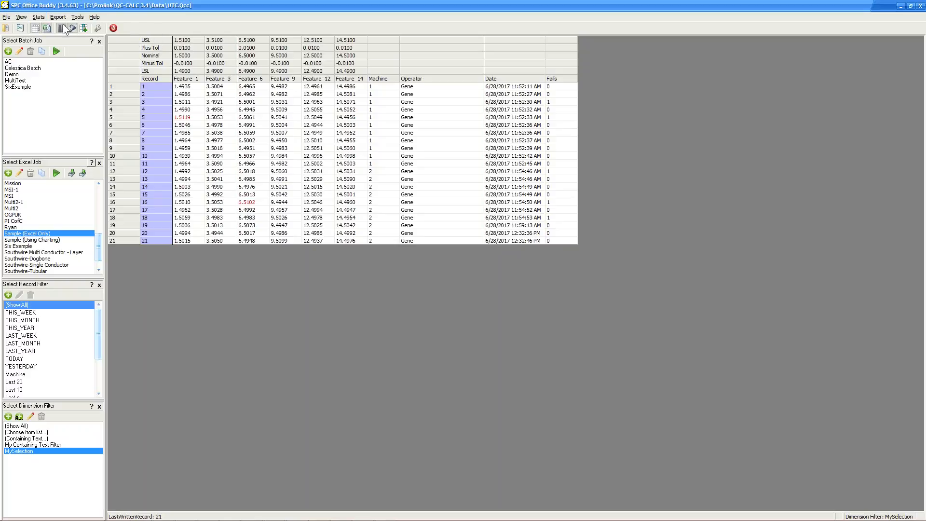
click(39, 17)
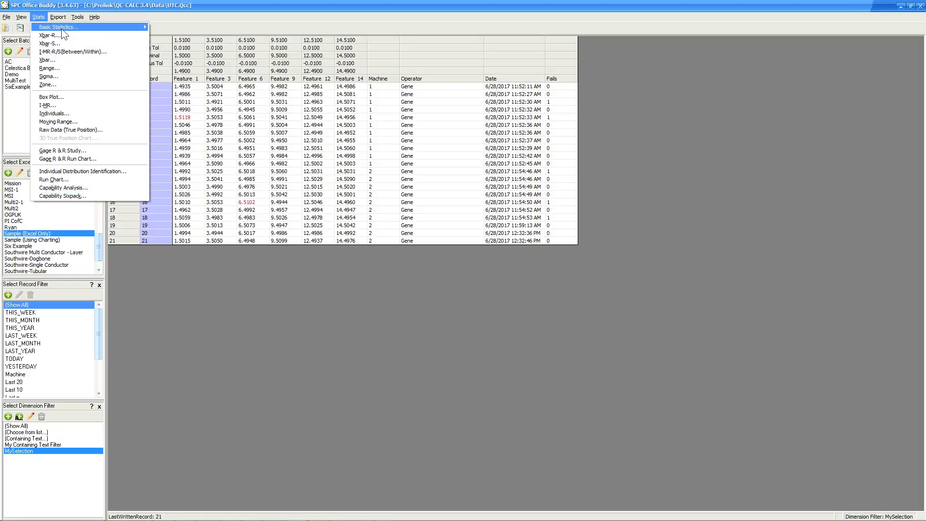
Run Capability Sixpack in Minitab, close it unsaved, and select the Sample (Using Charting) job.
click(59, 195)
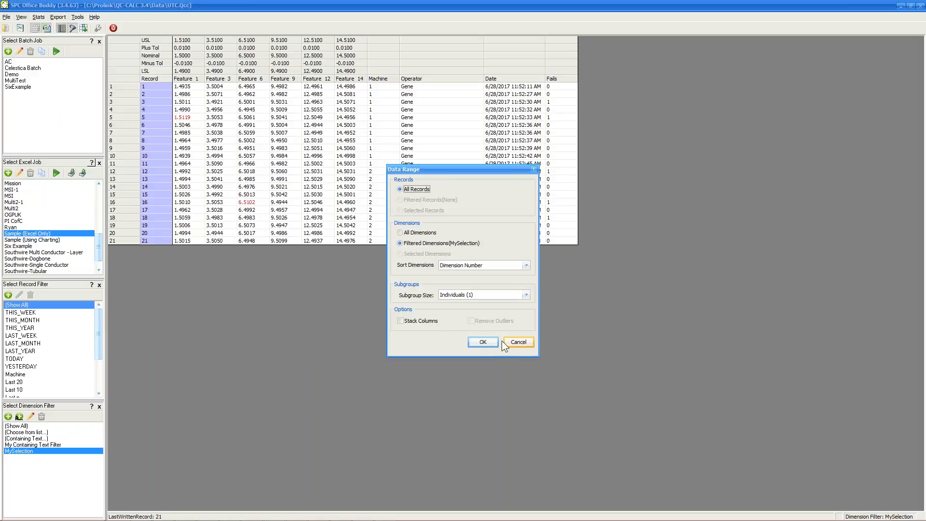
click(481, 341)
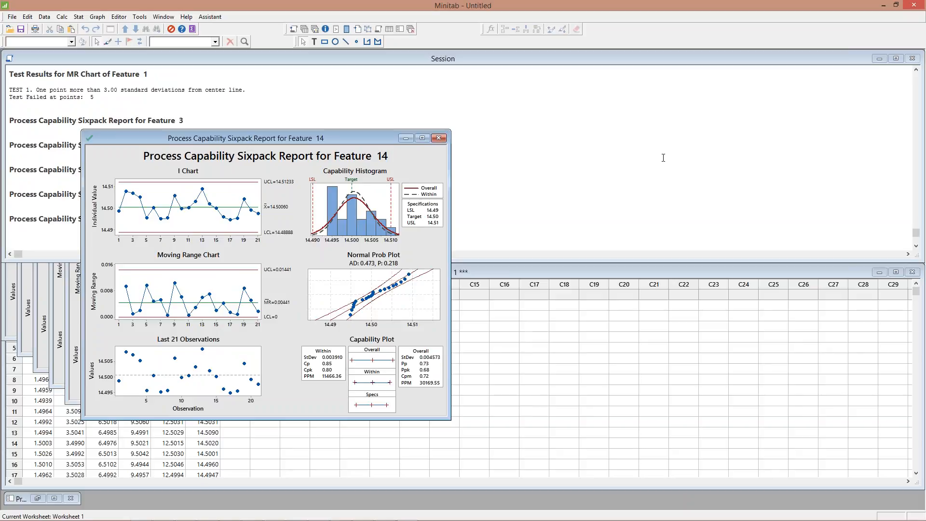
click(920, 7)
click(496, 286)
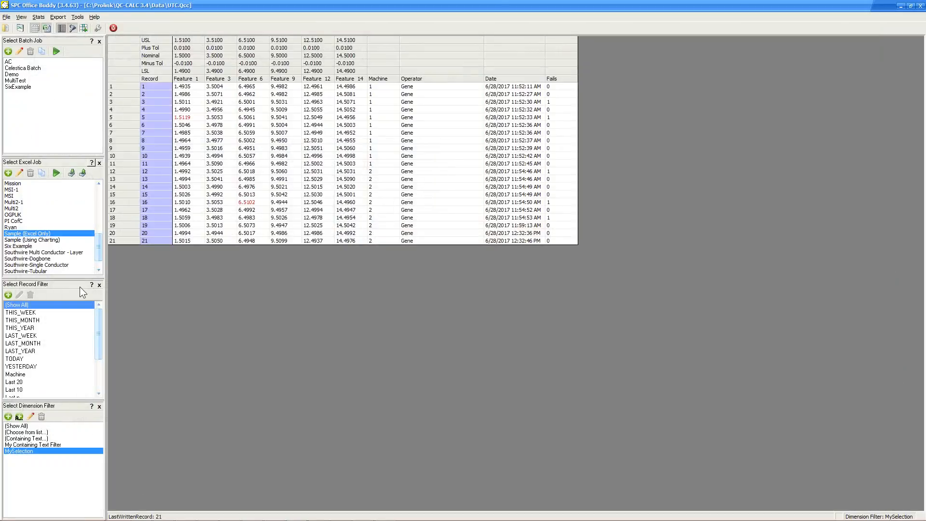
click(39, 240)
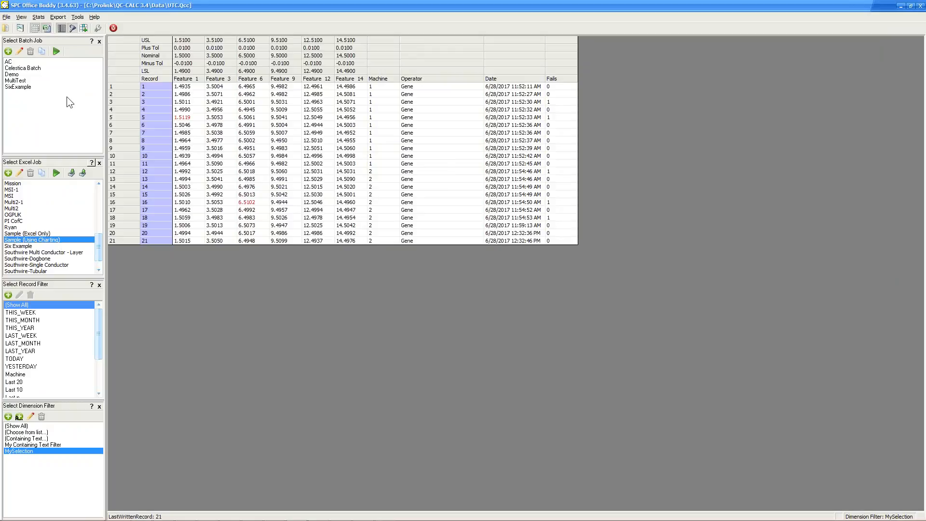
Set the chart tool to Prolink Charting in the program settings.
click(93, 30)
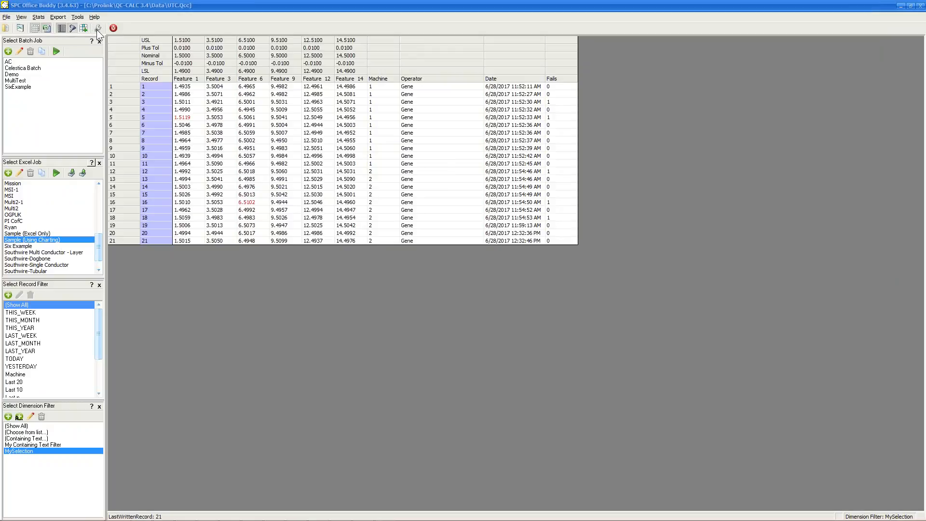
click(323, 85)
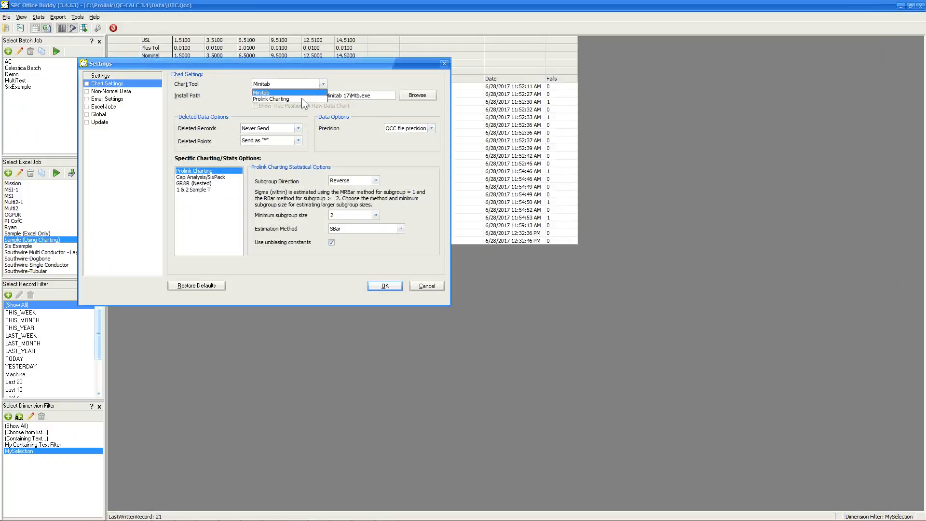
click(273, 99)
click(382, 288)
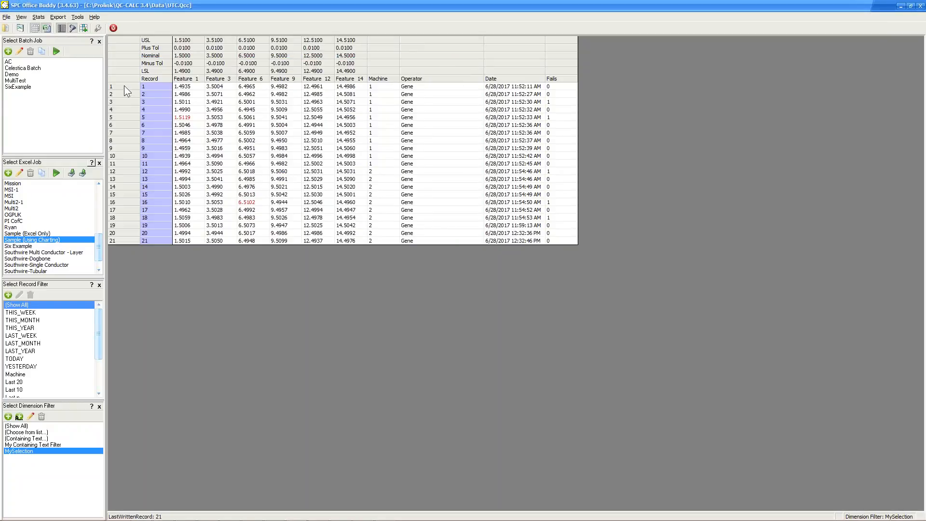
Select records 1–10 and run the Sample (Using Charting) job on the selected records.
drag(123, 85, 123, 115)
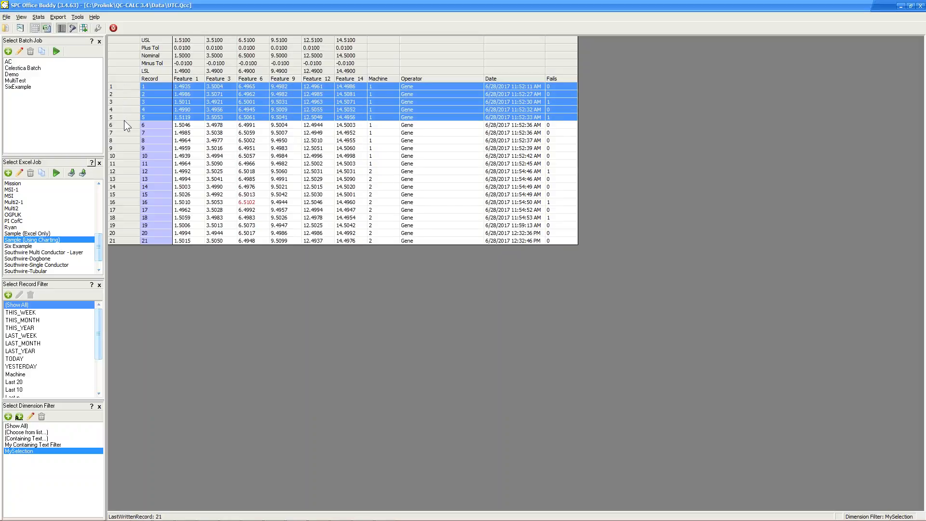
click(123, 89)
click(117, 62)
click(129, 94)
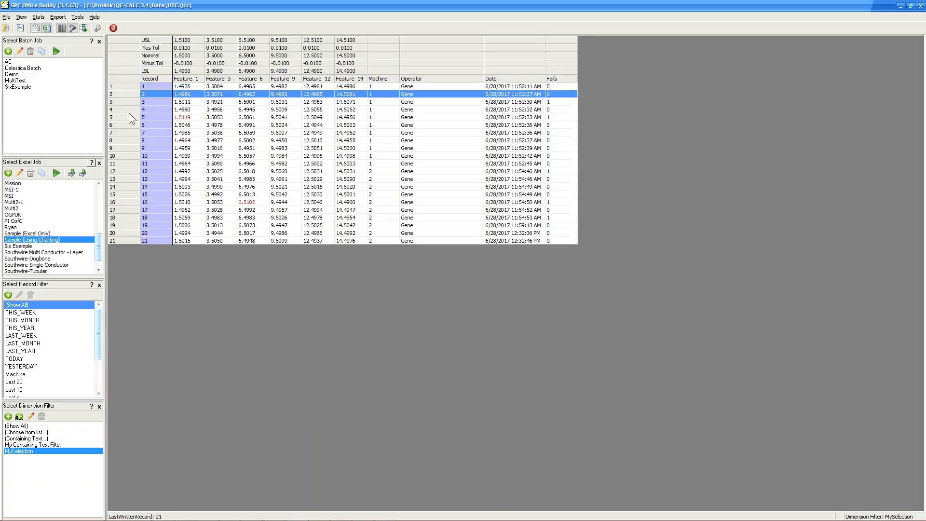
click(115, 253)
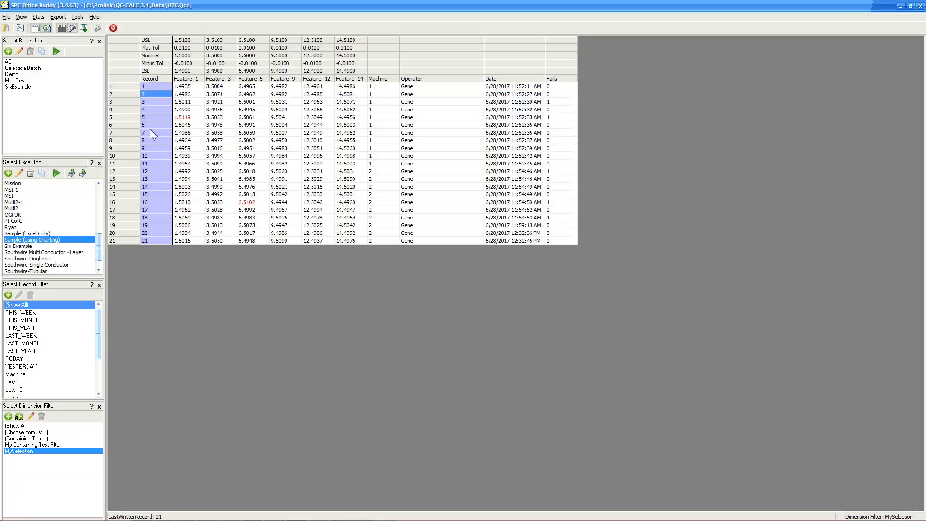
drag(136, 86, 128, 157)
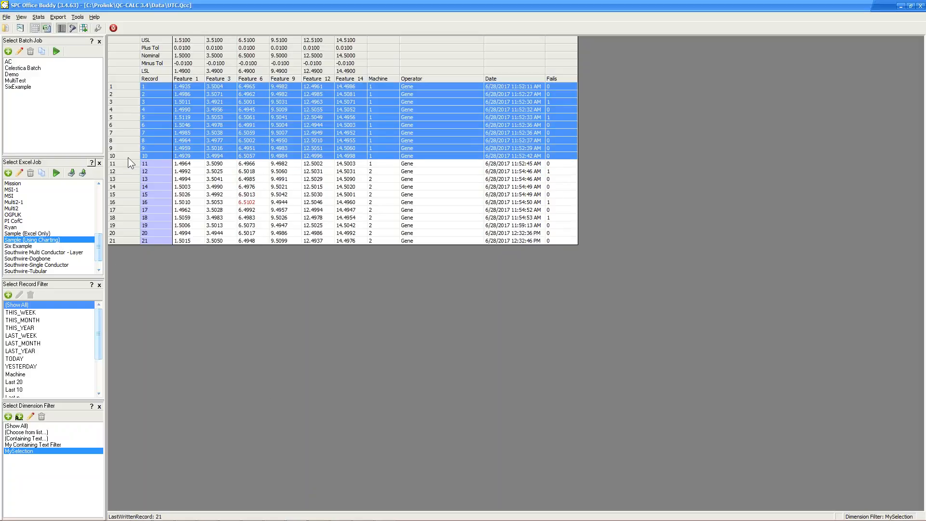
drag(134, 87, 132, 156)
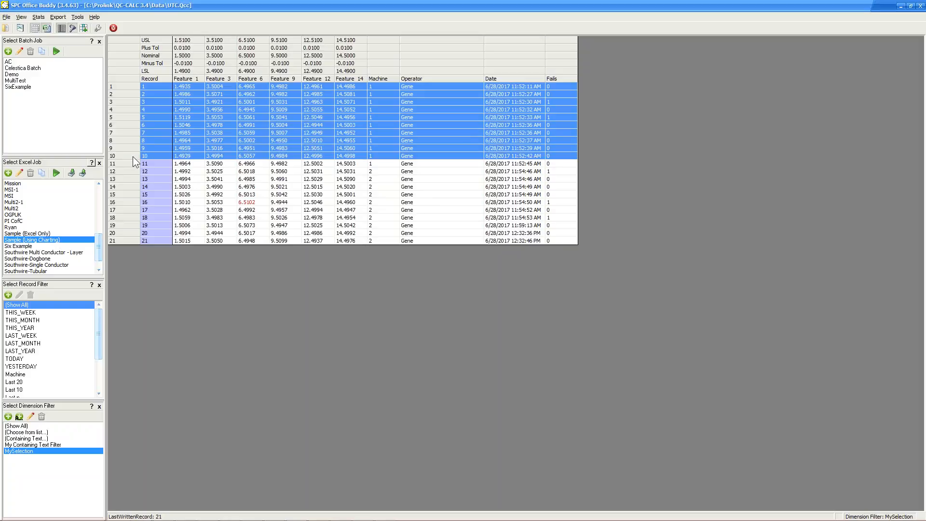
click(57, 173)
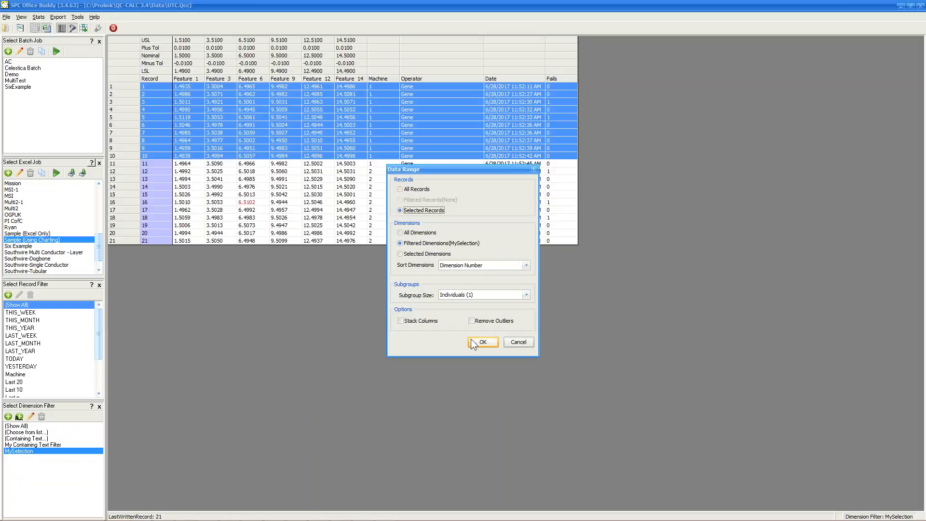
click(482, 342)
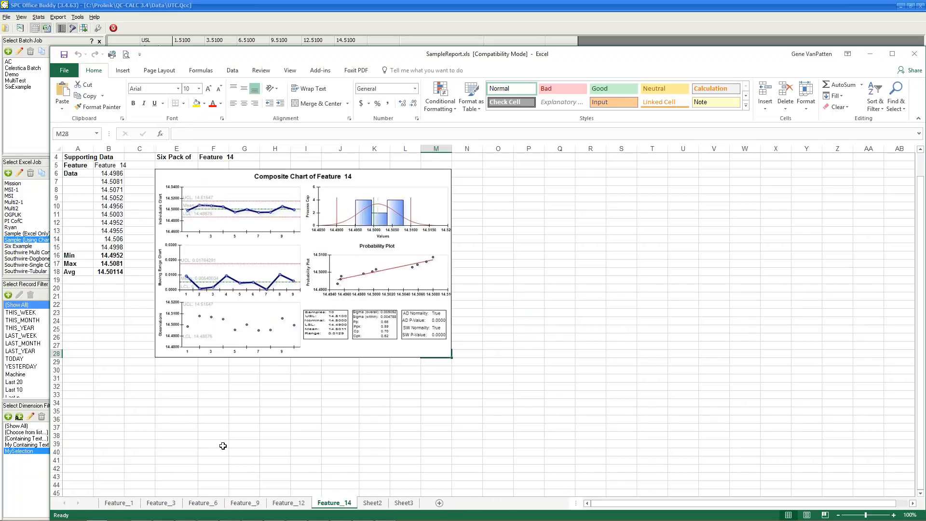
Review the Feature 1, 3, 6, 9 and 12 composite chart sheets, then close Excel.
click(117, 504)
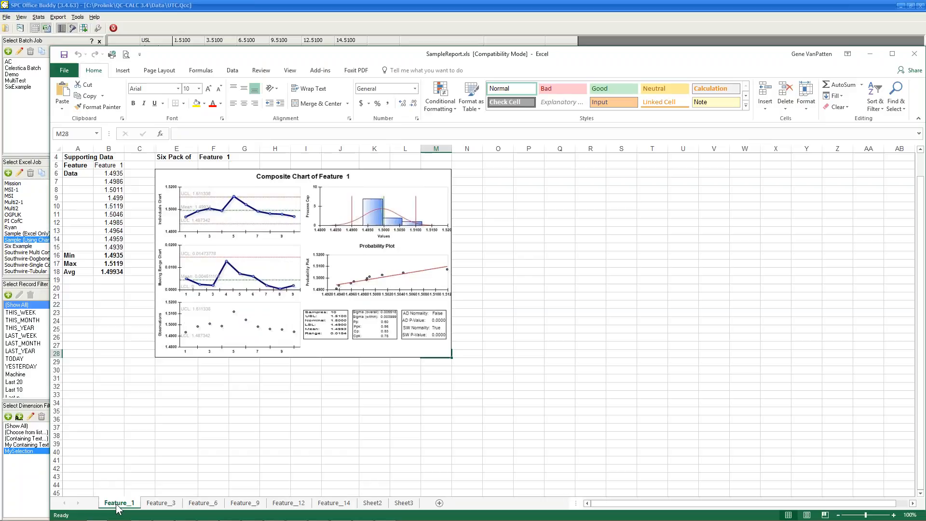
click(162, 504)
click(212, 504)
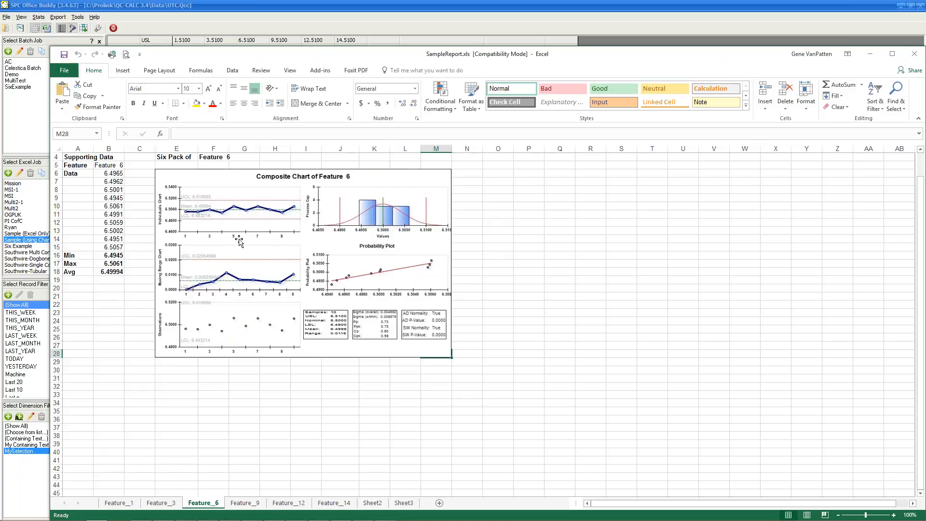
click(246, 502)
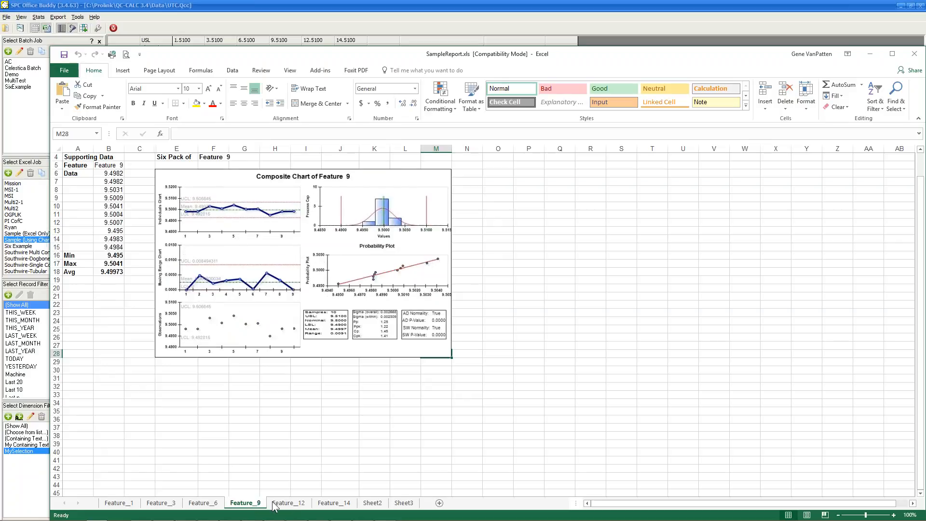
click(289, 503)
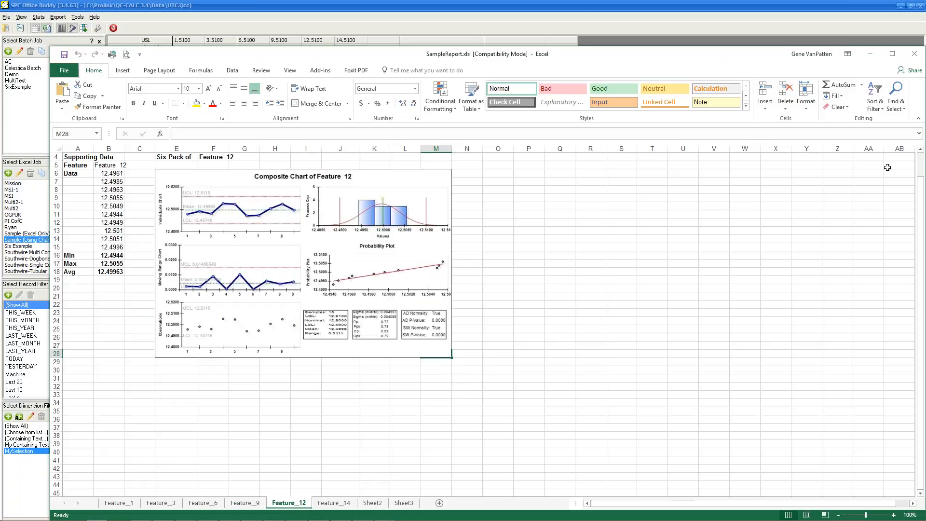
click(914, 53)
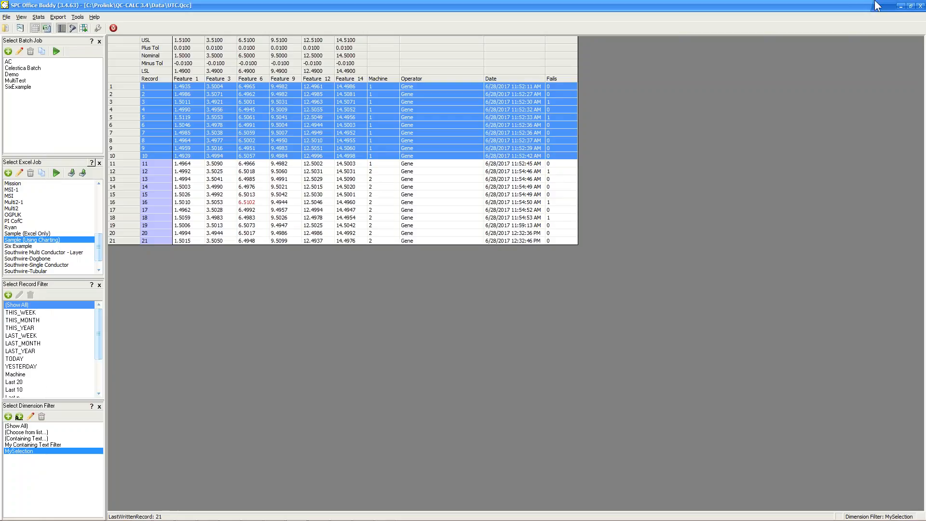
Clear the record selection, set the Settings chart tool to Minitab, and bring up Enterprise Report Scheduler.
click(383, 226)
click(130, 81)
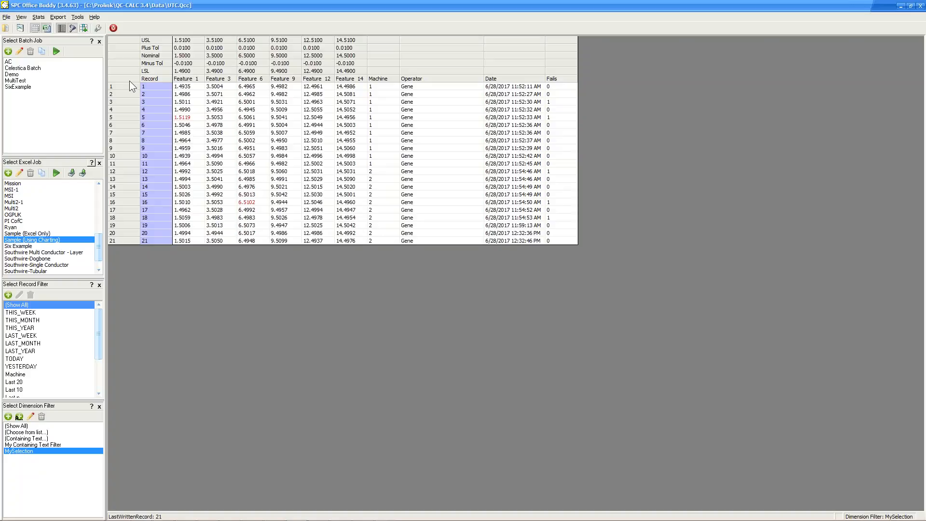
click(99, 30)
click(323, 83)
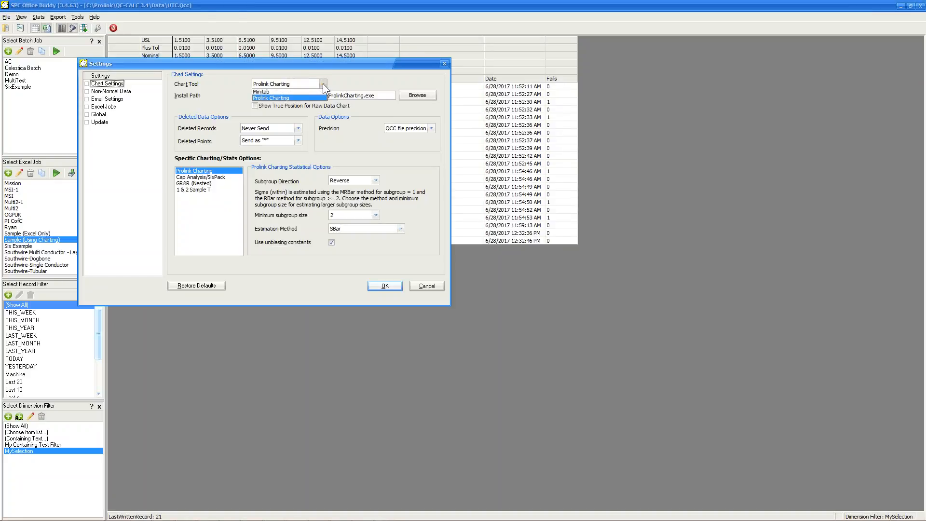
click(302, 91)
click(392, 284)
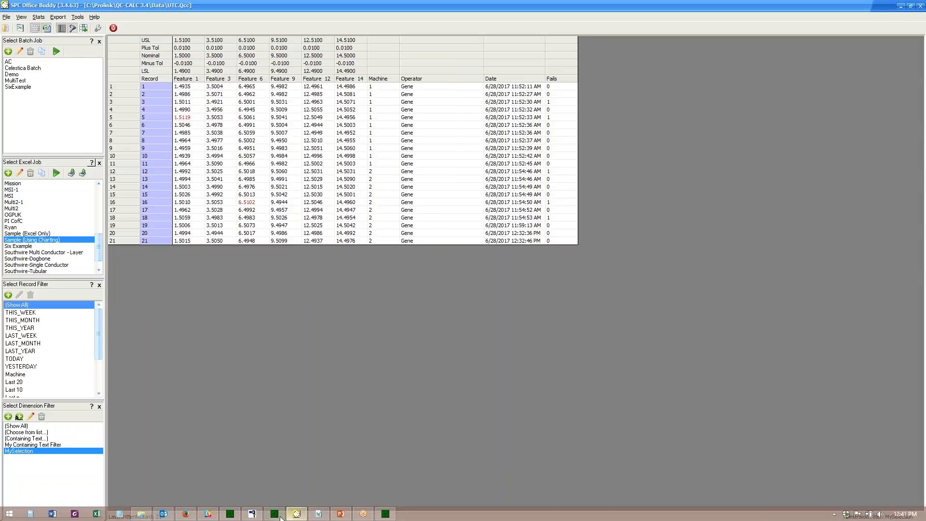
click(320, 515)
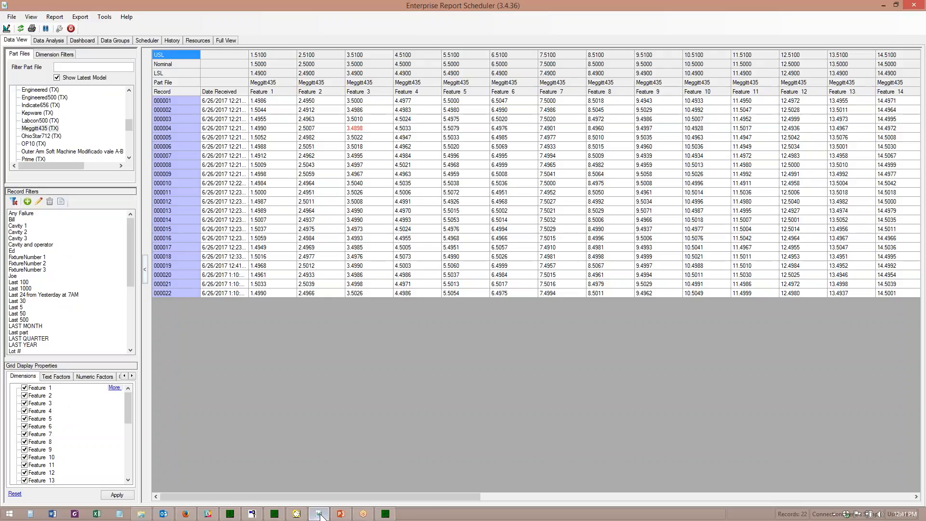
Show the System - Architecture slide in PowerPoint, then return to Enterprise Report Scheduler.
click(341, 513)
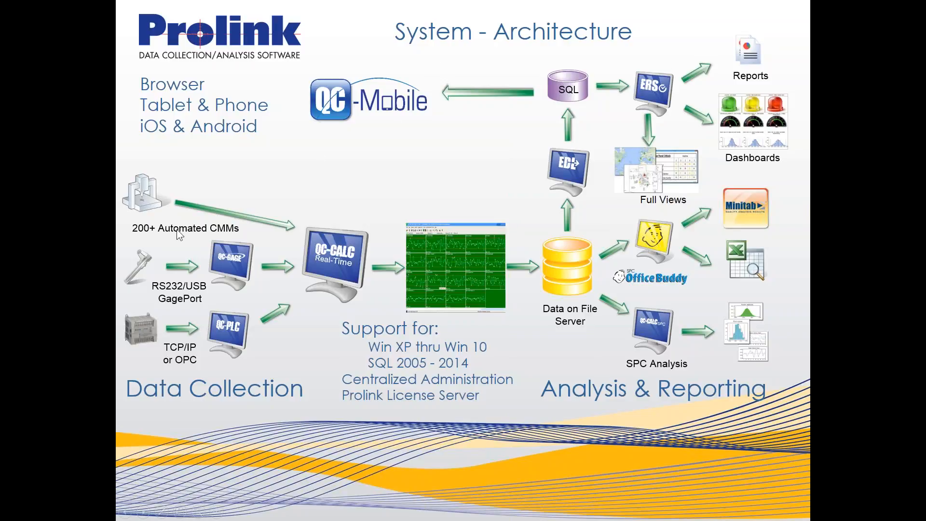
key(alt+Tab)
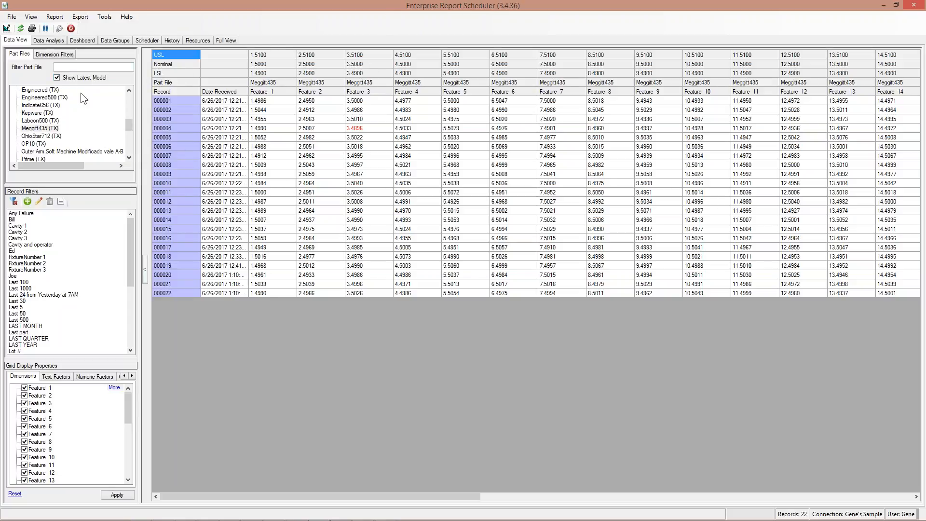
Filter the part file list for 'utc' and load UTC (TX)'s records into the grid.
click(73, 67)
text(utc)
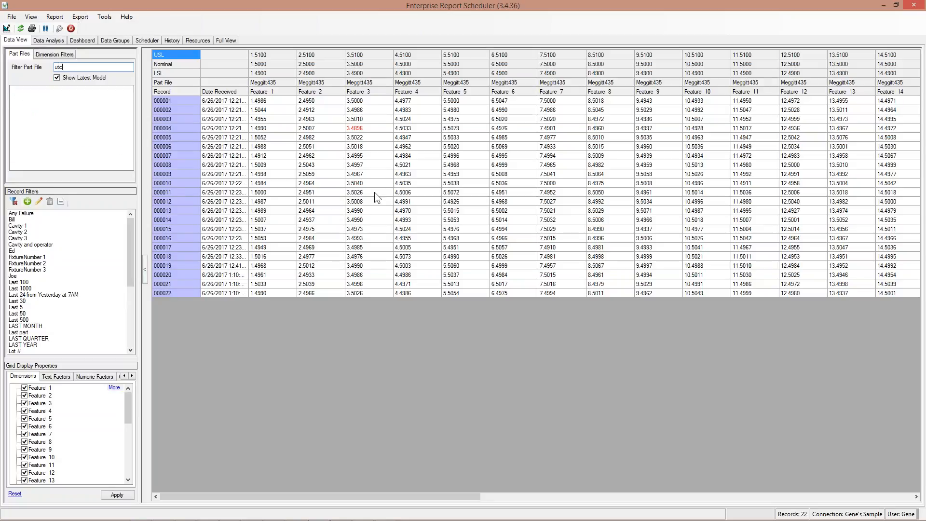
key(BackSpace)
key(BackSpace)
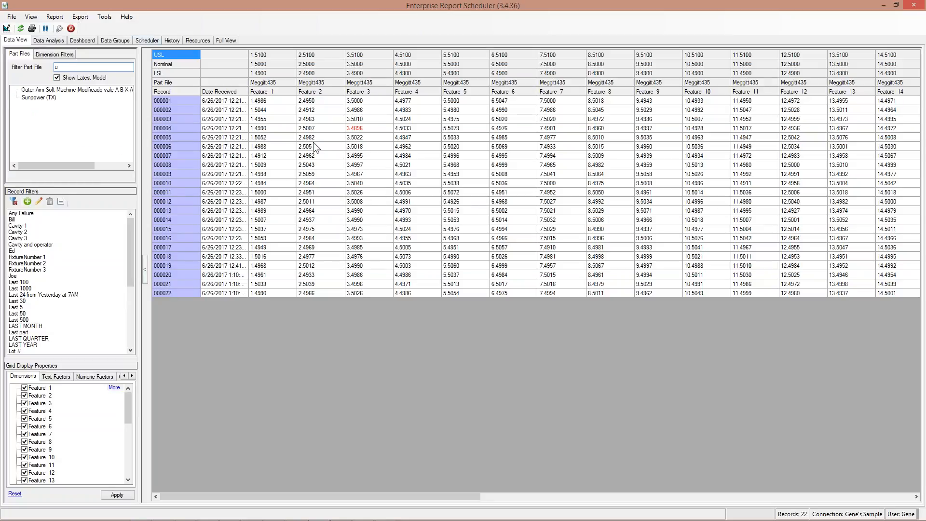
key(BackSpace)
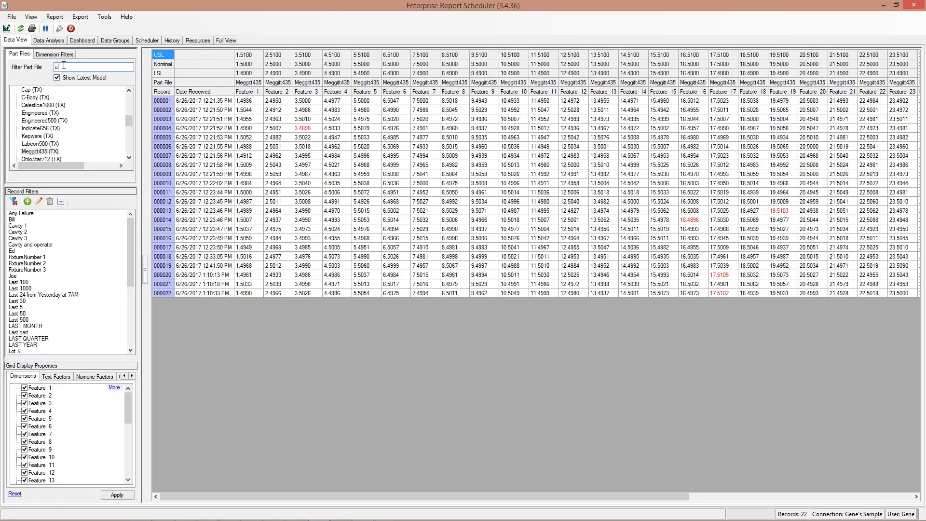
text(utc)
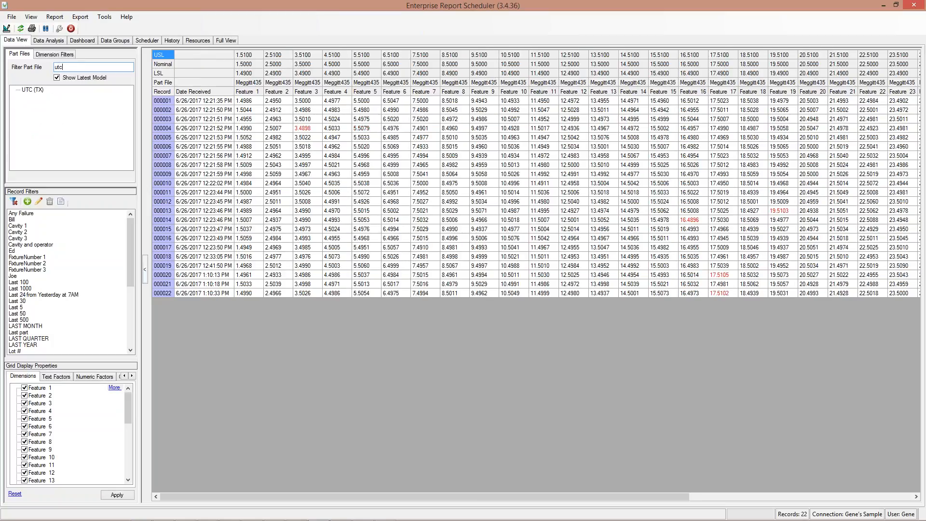
click(37, 92)
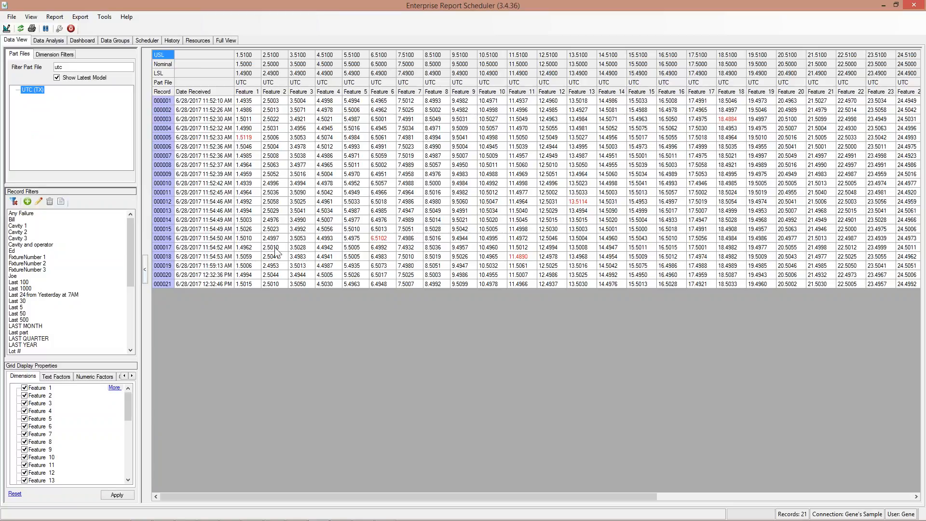
Try the Machine 1 and Machine 2 record filters, then show all 21 records and open Dimension Filters.
drag(132, 239, 130, 273)
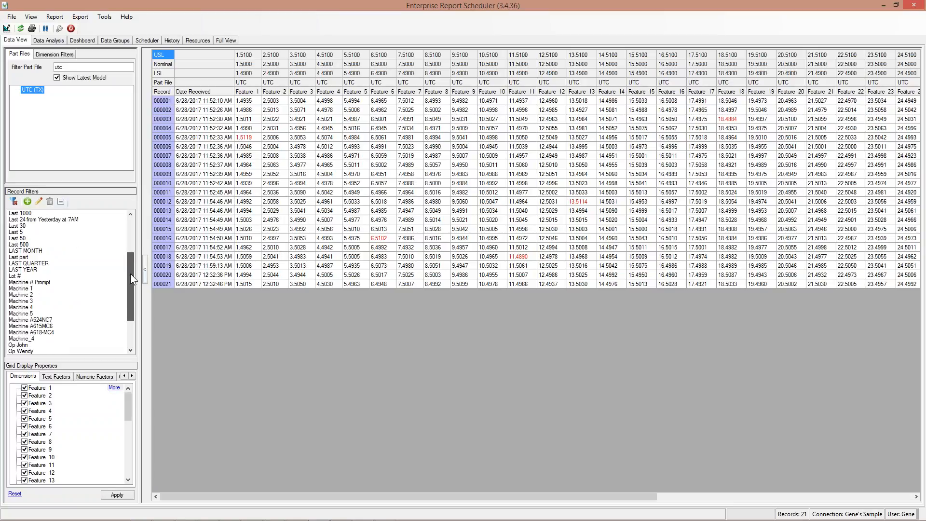
click(30, 289)
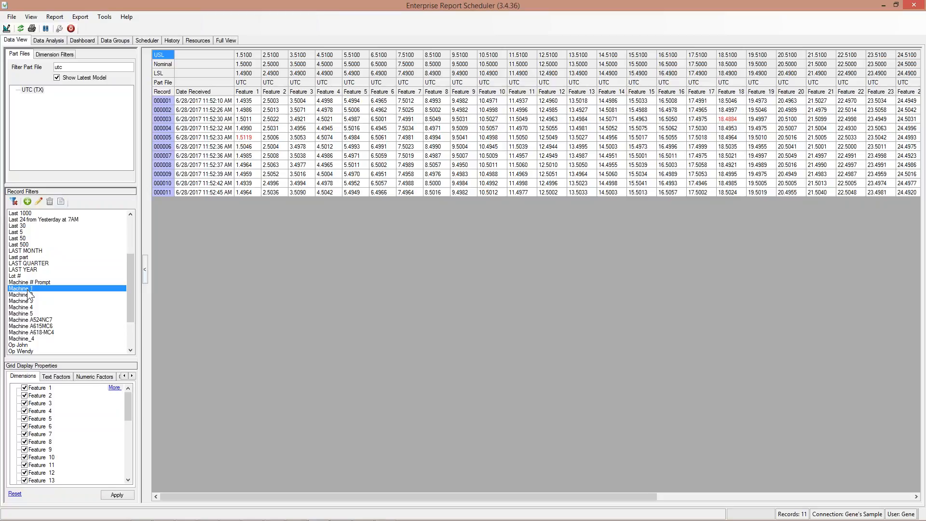
click(27, 295)
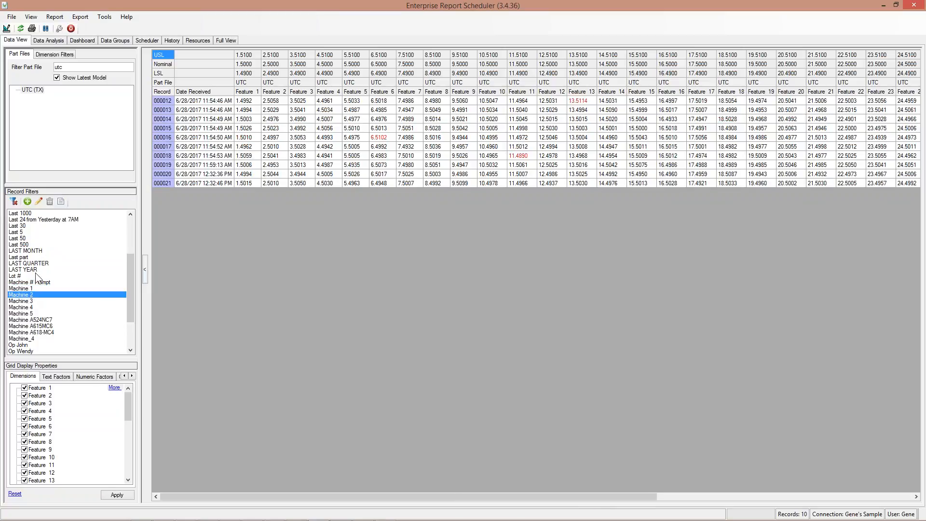
click(14, 202)
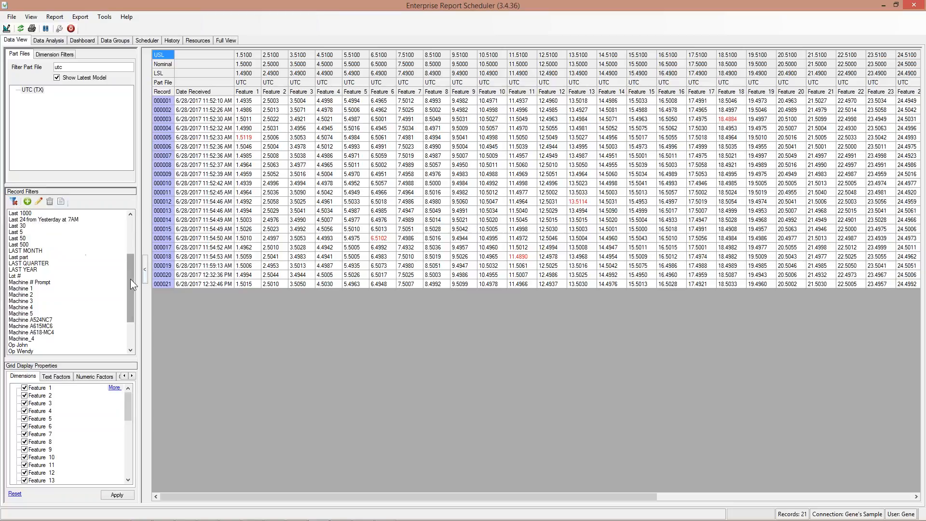
drag(131, 279, 141, 234)
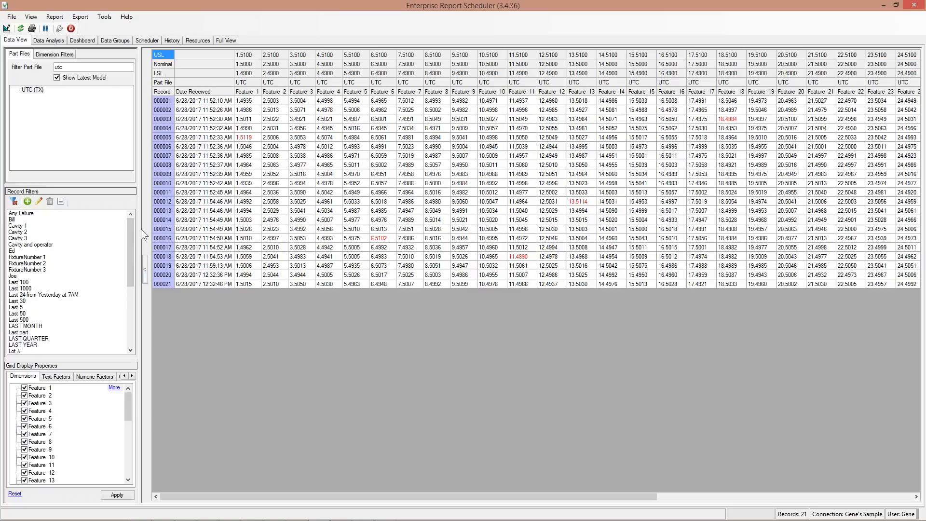
click(58, 57)
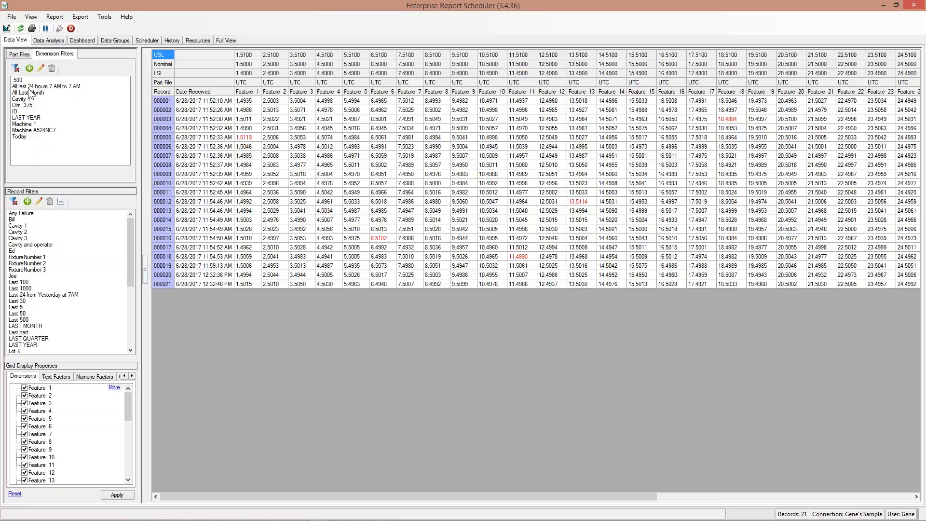
Try the last 24 hours, All Last Month and .500 dimension filters, then remove it and open Data Analysis.
click(74, 86)
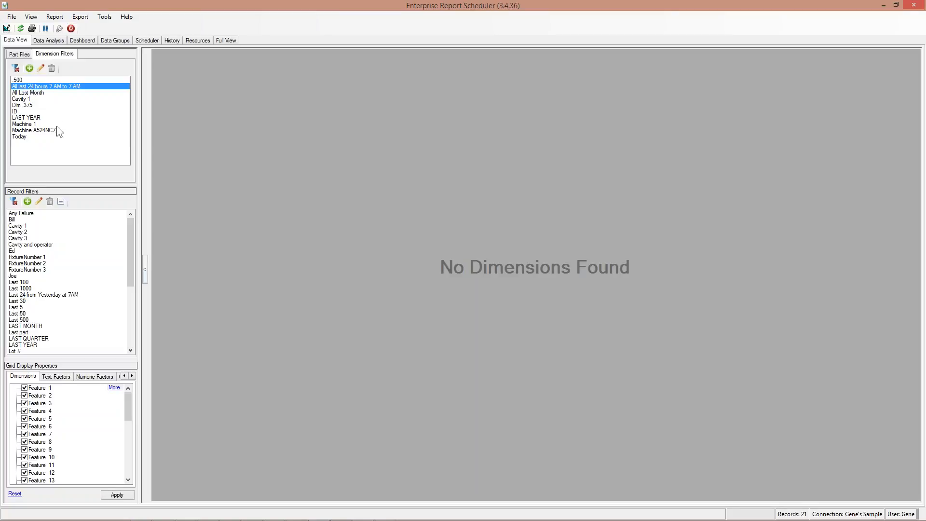
click(31, 92)
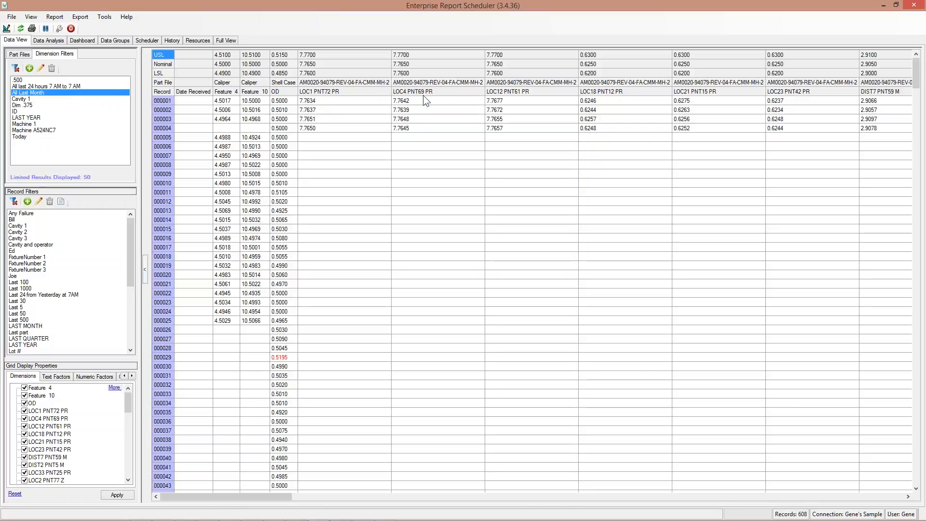
drag(289, 497, 314, 487)
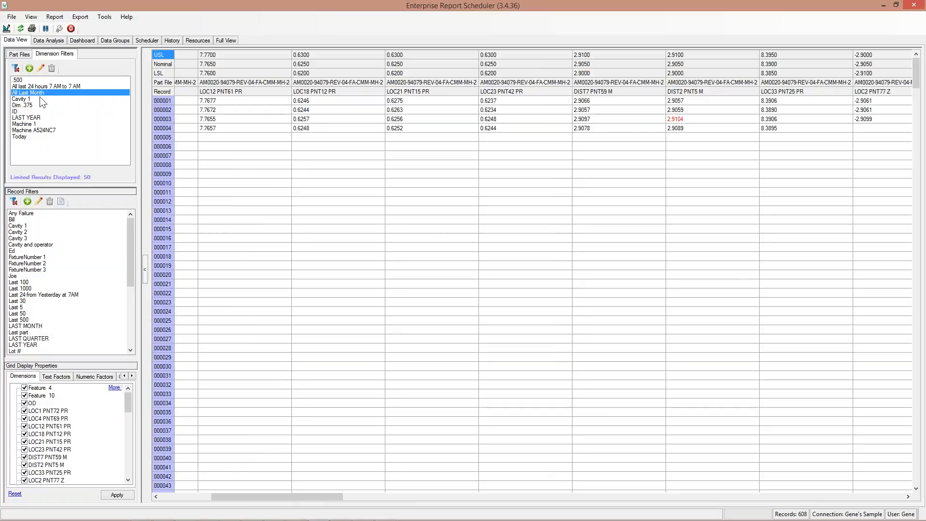
click(18, 81)
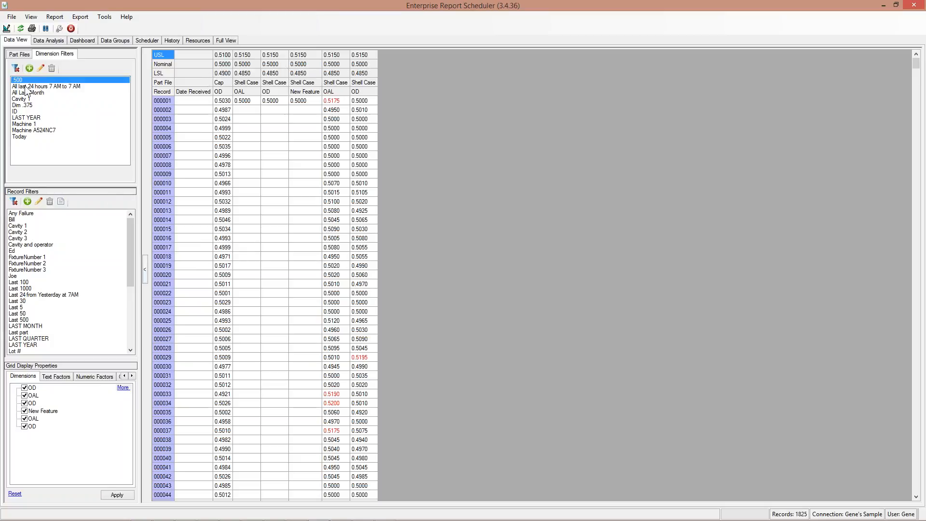
click(15, 68)
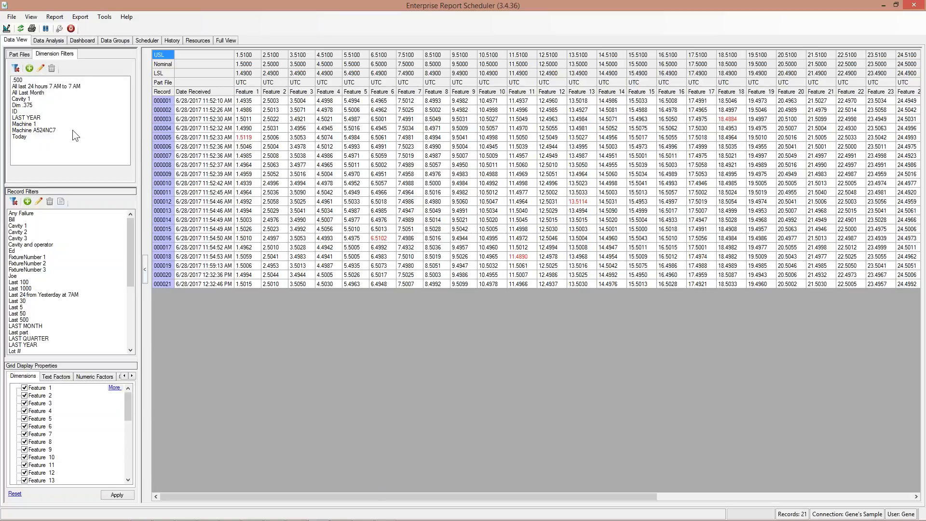
click(52, 41)
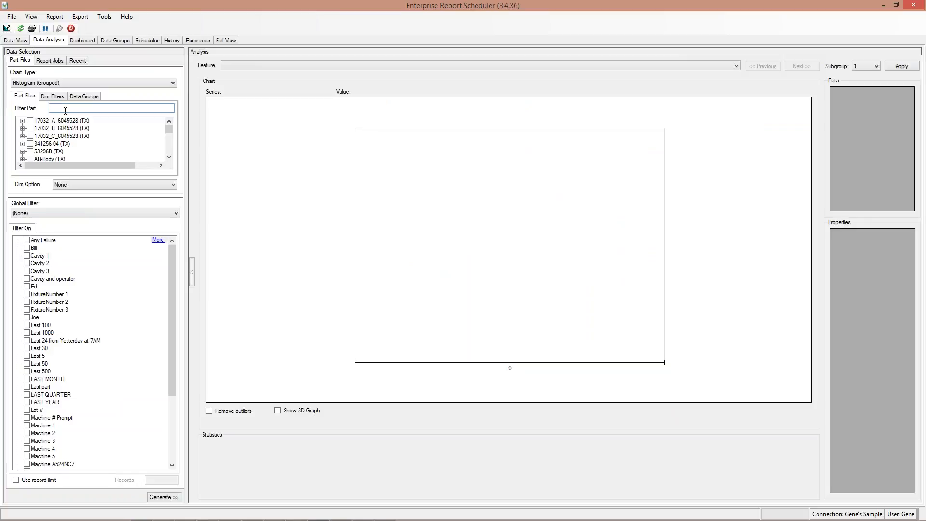
Check UTC (TX) Features 1, 2 and 3 and generate plain Histogram charts for them.
text(utc)
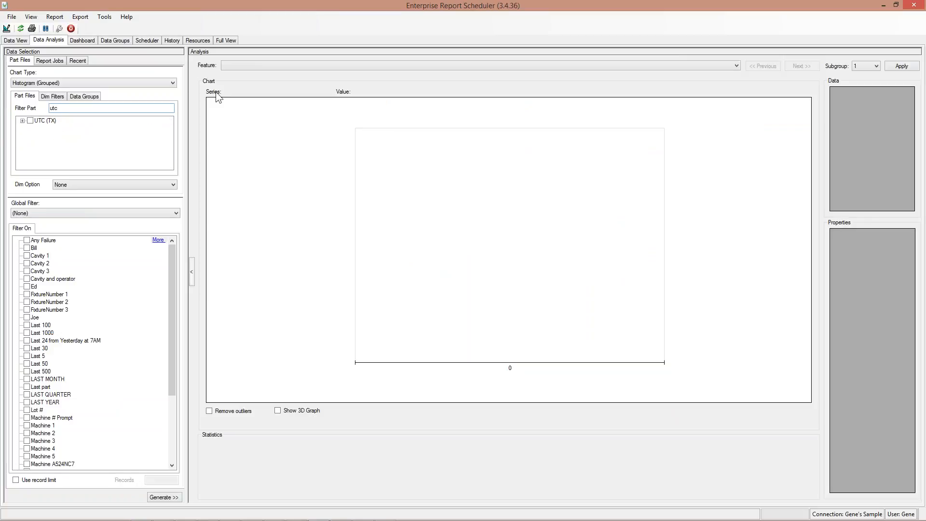
click(23, 120)
click(39, 128)
click(39, 136)
click(39, 144)
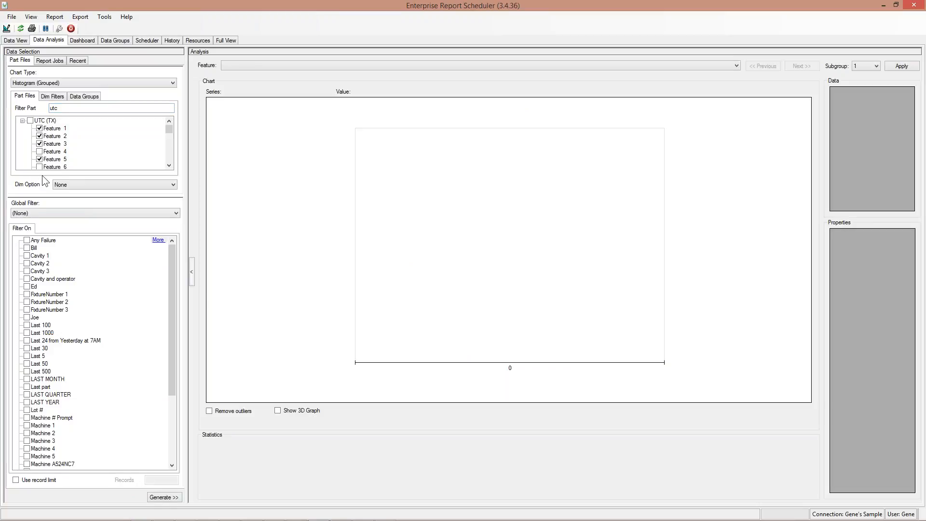
click(88, 85)
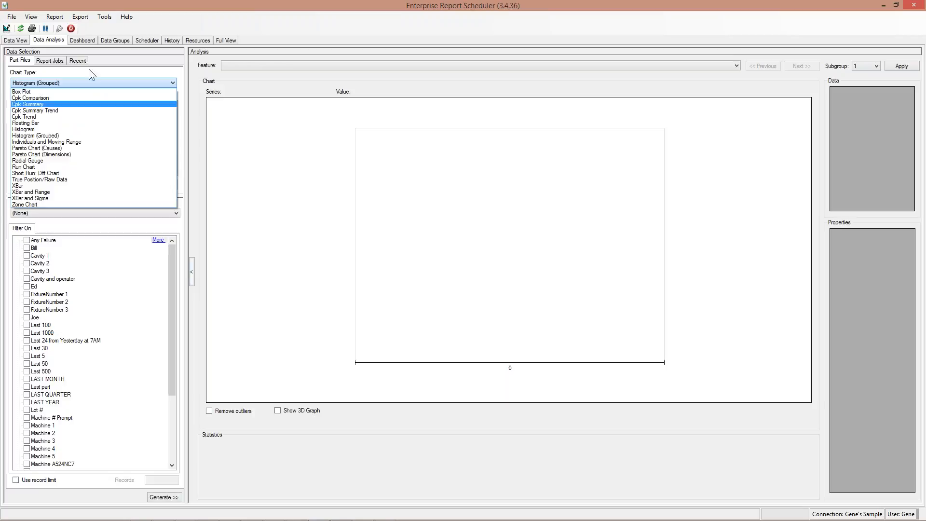
click(33, 129)
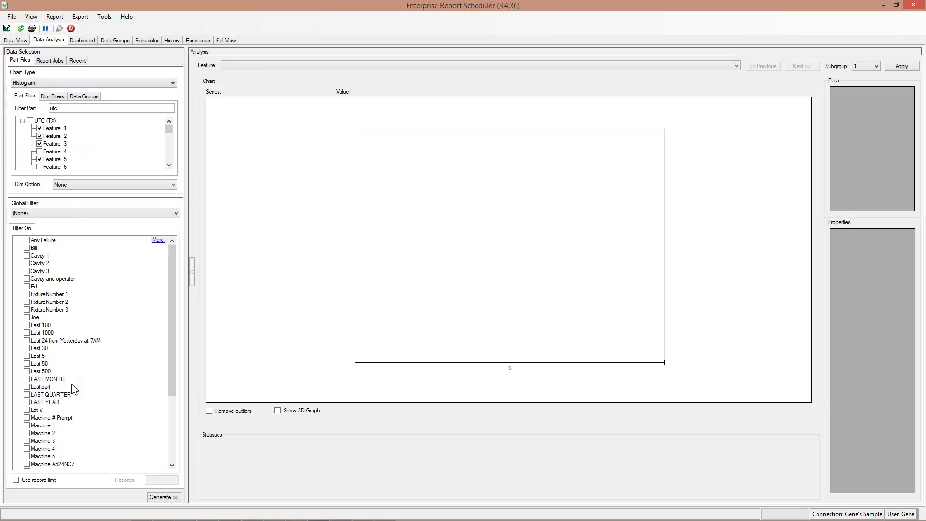
click(163, 498)
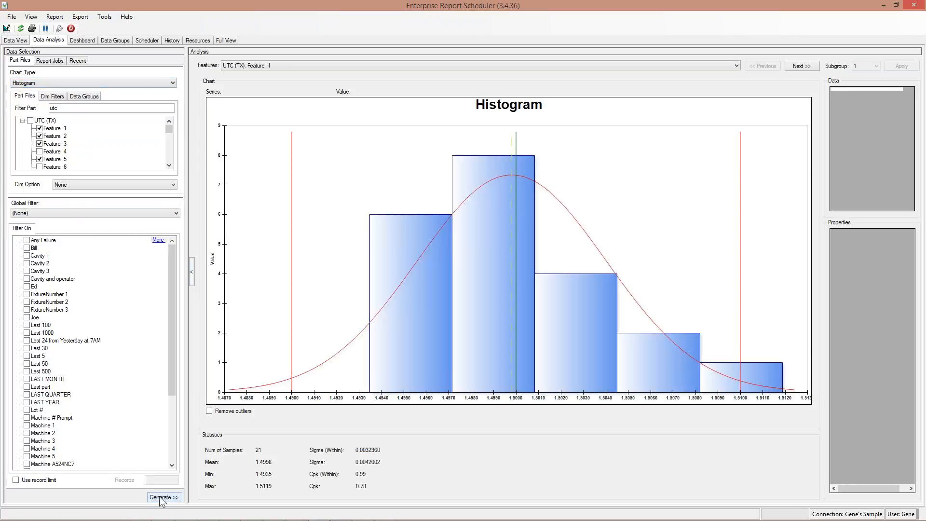
Step through the histograms to Feature 5 and back, inspecting the rightmost bar's measurements.
click(801, 66)
click(802, 67)
click(803, 67)
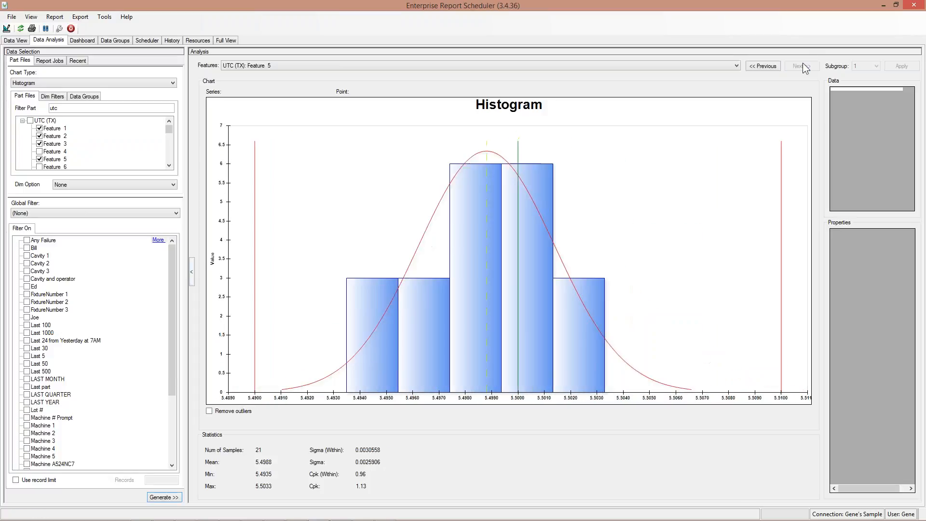
click(776, 70)
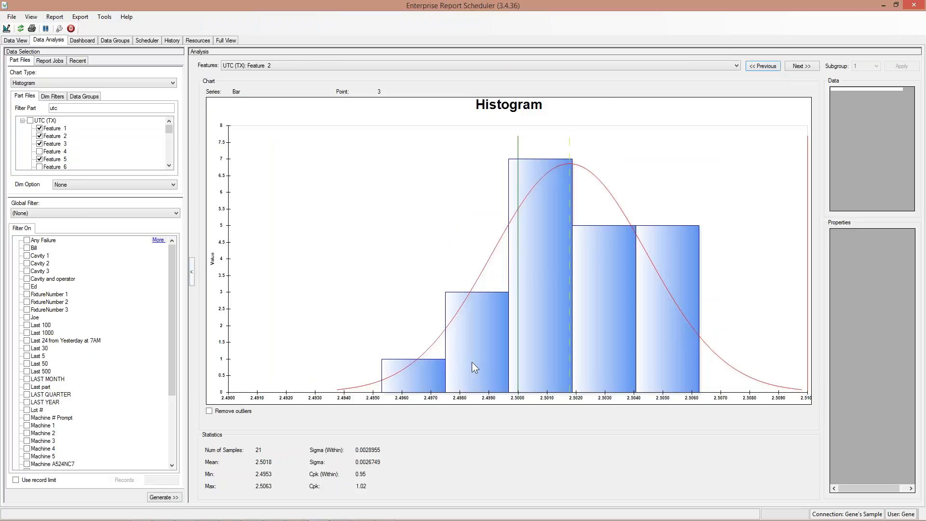
click(682, 291)
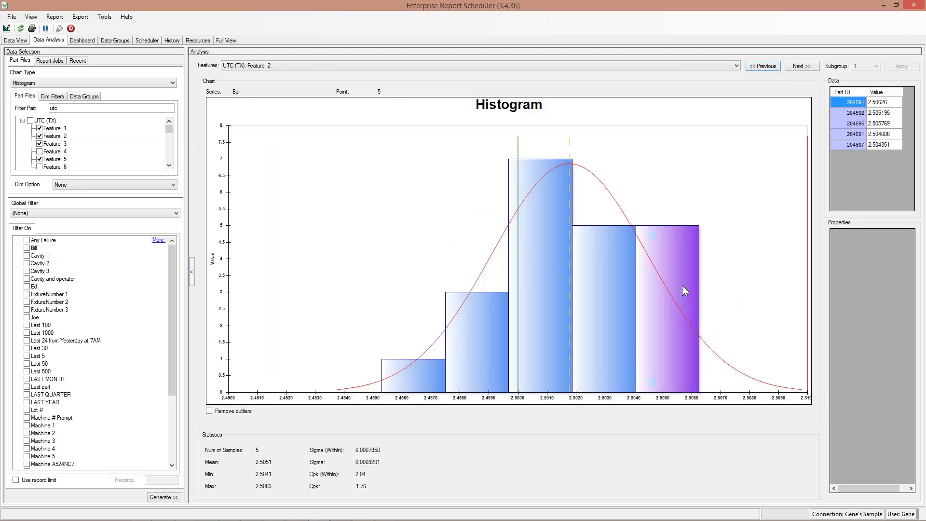
click(887, 145)
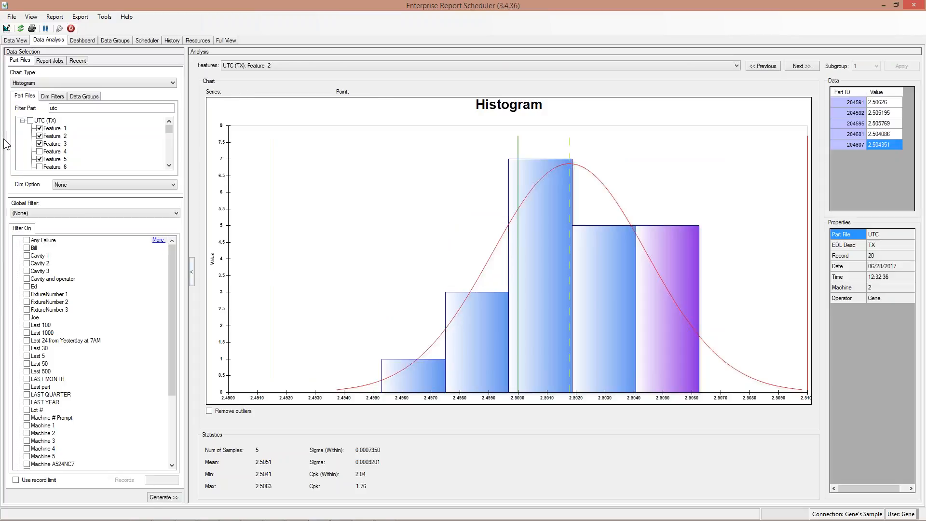
Switch the chart type to Floating Bar and generate the chart.
click(57, 82)
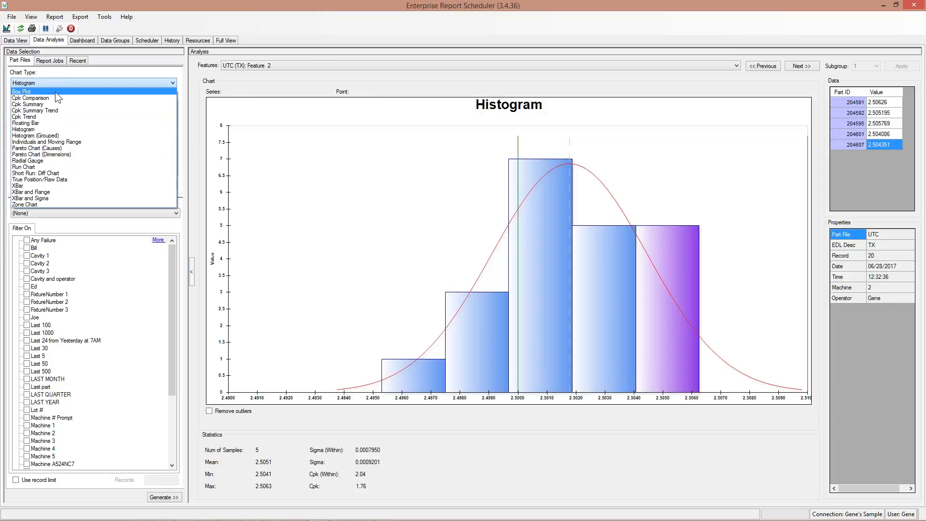
click(48, 123)
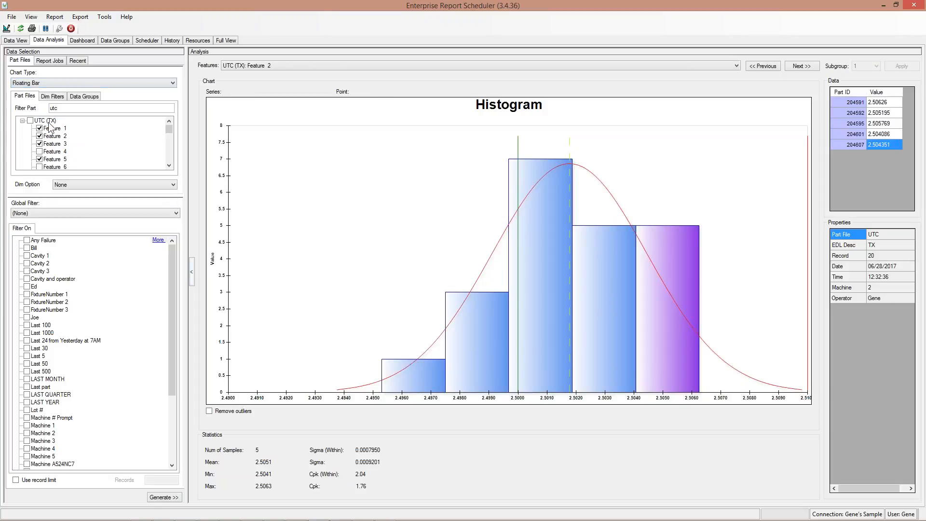
click(171, 497)
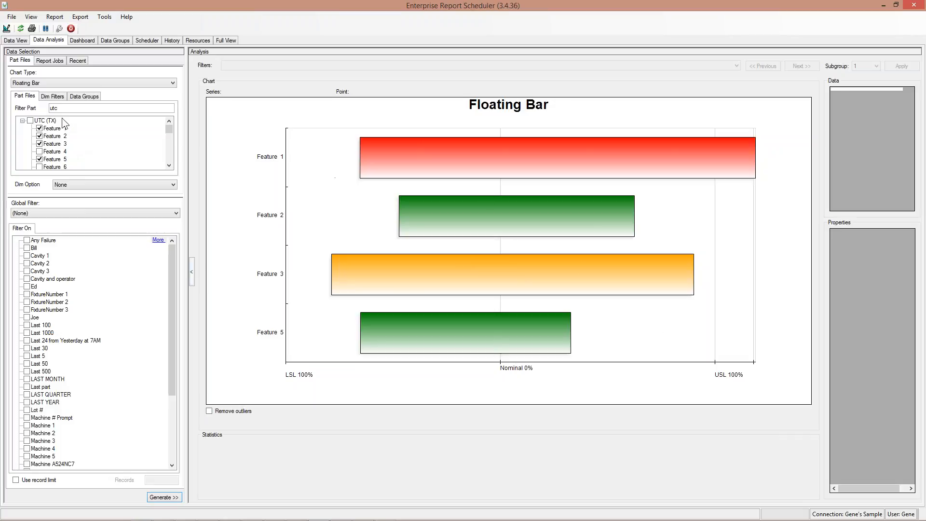
Filter the part list by 'cap' and include Cavity 1 and Cavity 3 data.
double_click(54, 108)
text(x)
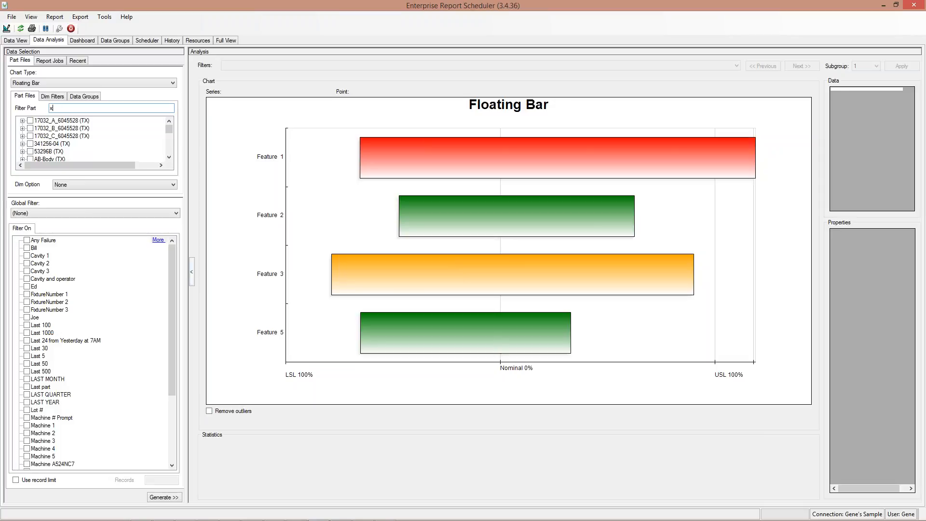
text(cap)
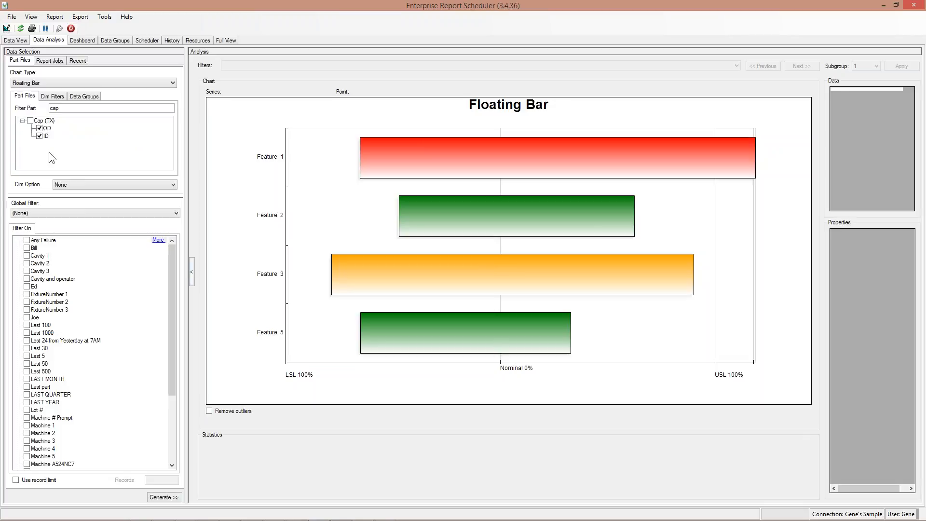
click(27, 255)
click(28, 271)
Generate a Histogram (Grouped) chart and rotate the 3-D view so the cavity groups separate.
click(56, 83)
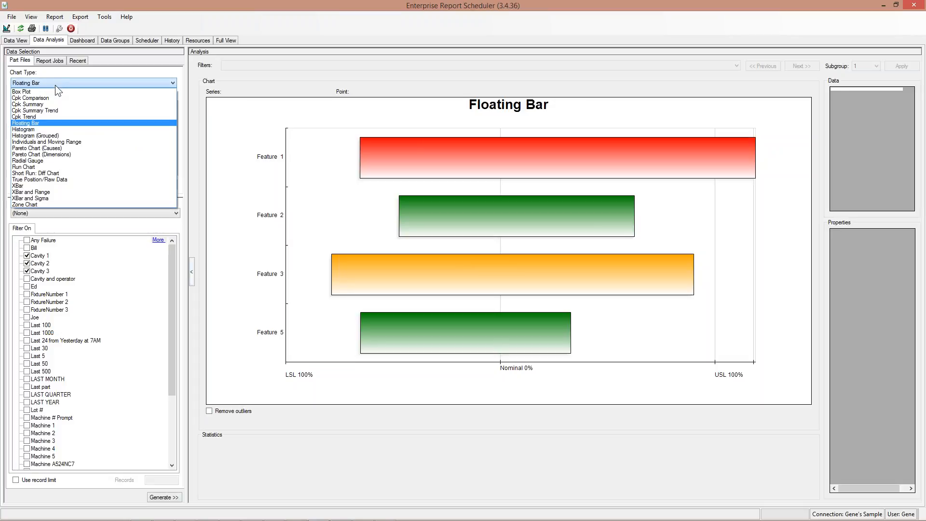
click(53, 136)
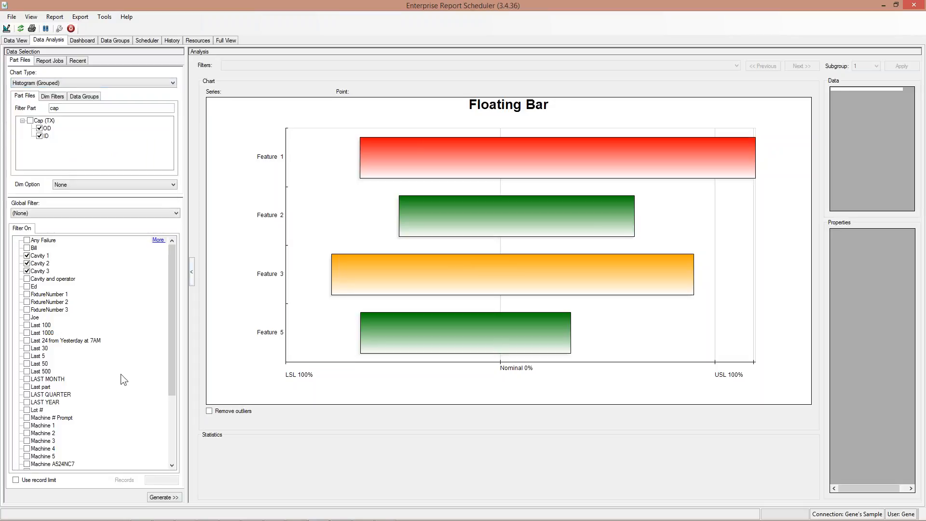
click(173, 502)
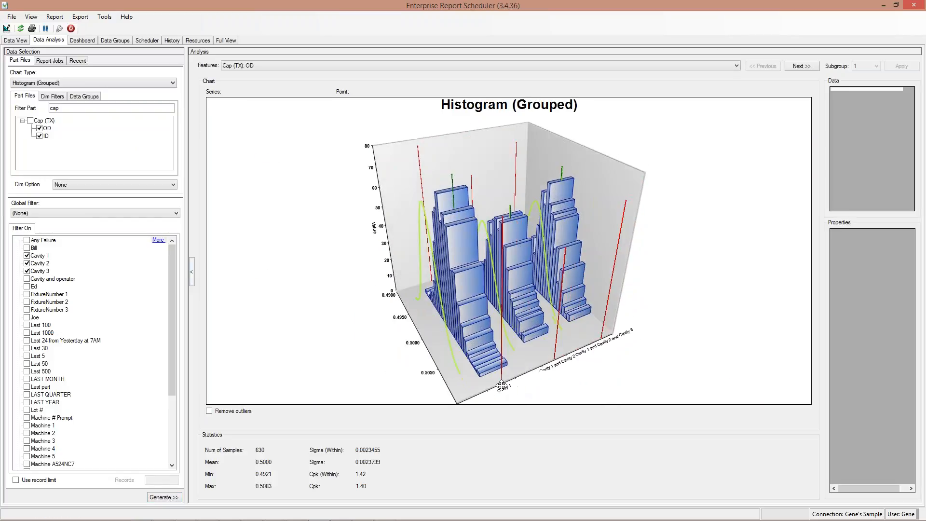
drag(569, 368, 486, 372)
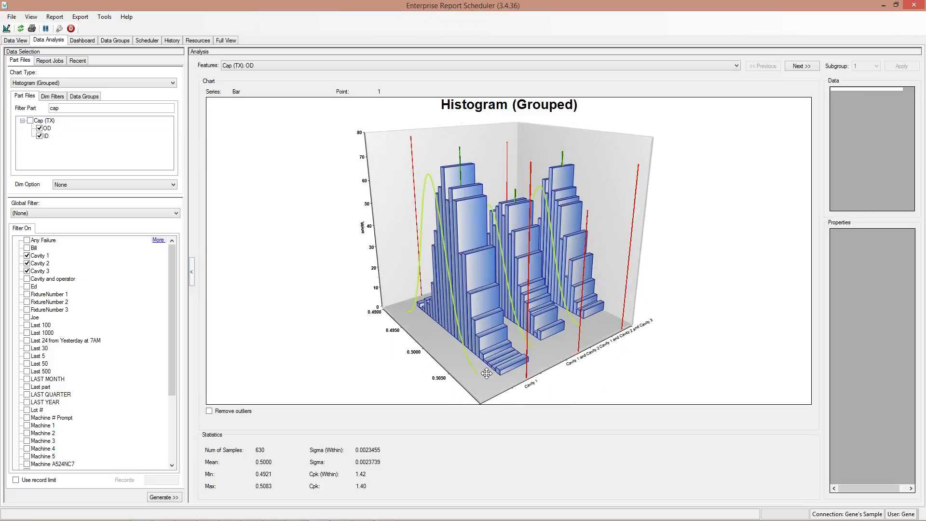
mouse_move(521, 362)
mouse_move(594, 303)
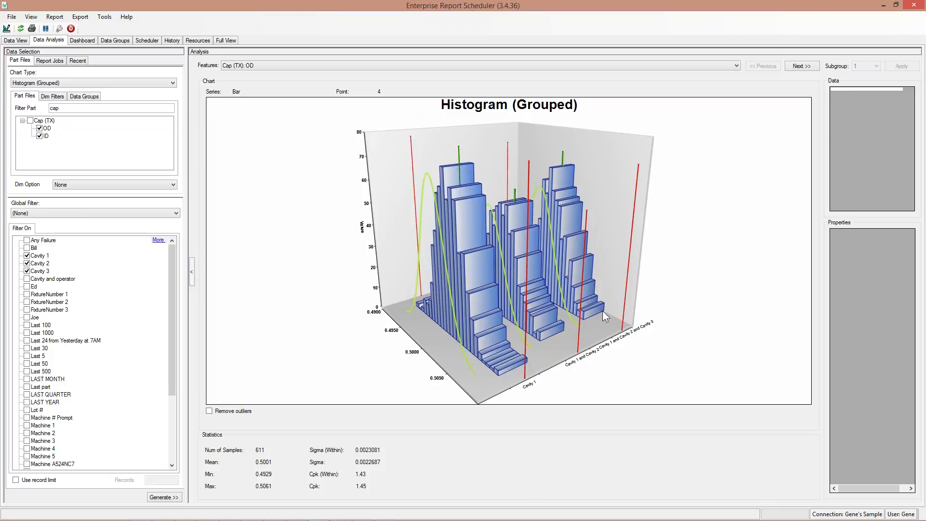
Start the Cap by Cavity dashboard running.
click(91, 43)
click(31, 90)
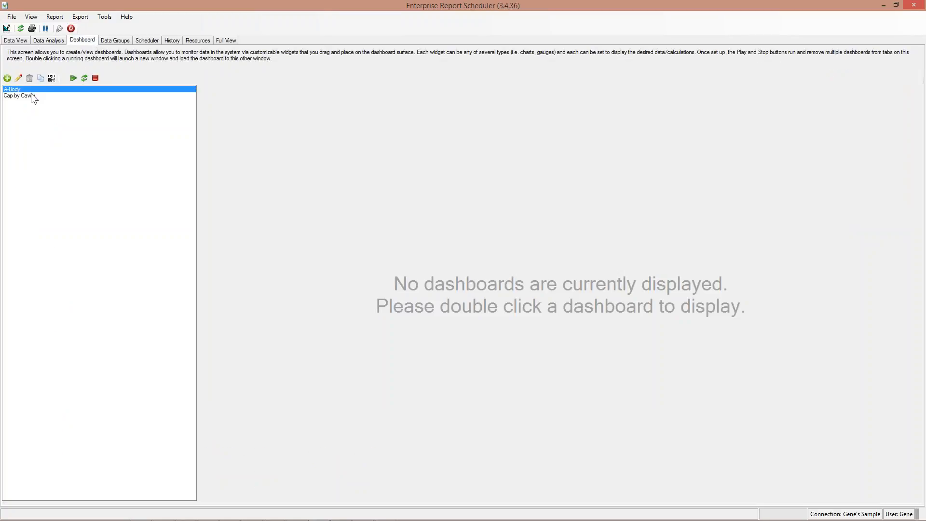
click(31, 94)
click(72, 77)
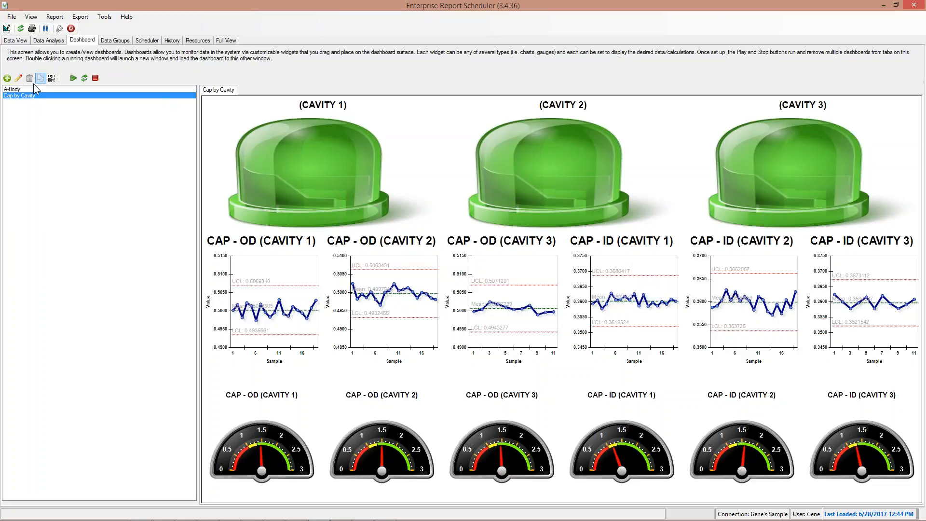
Start the A-Body dashboard, then go back to the grouped histogram in Data Analysis.
click(14, 90)
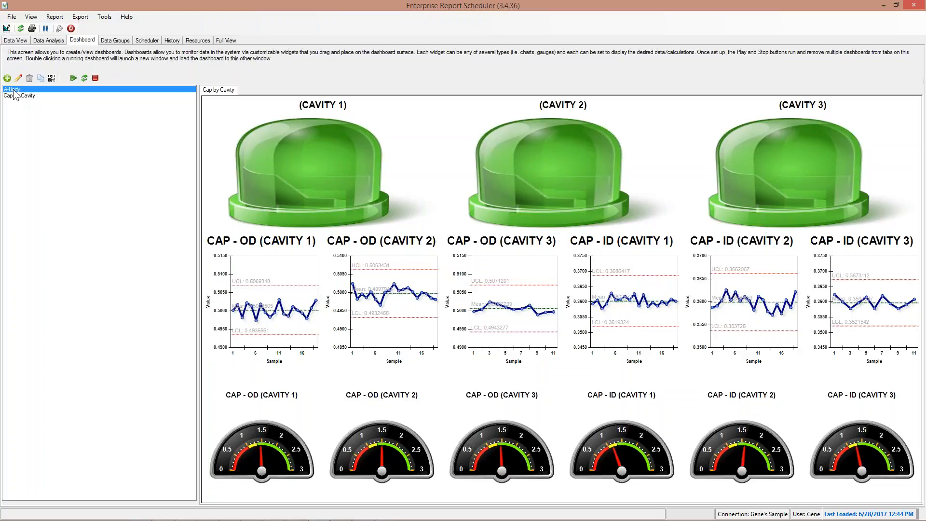
click(72, 77)
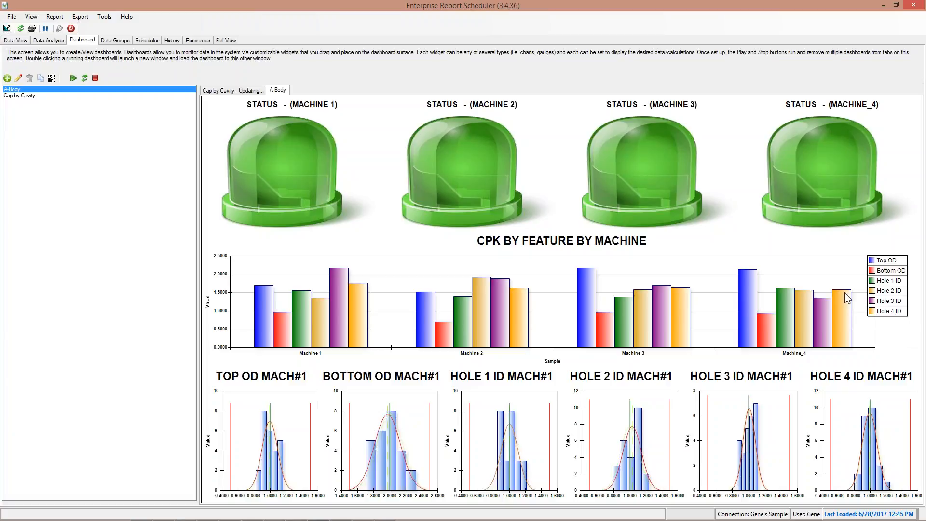
click(52, 41)
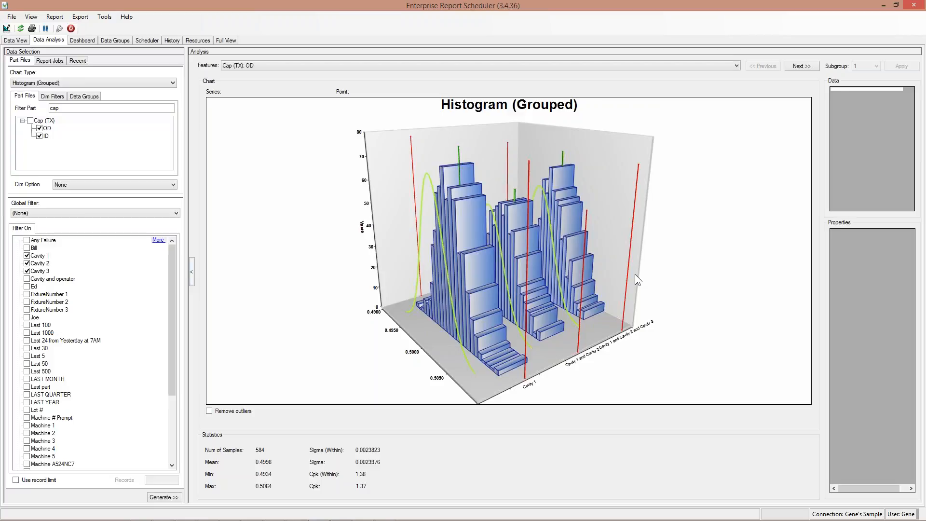
click(55, 17)
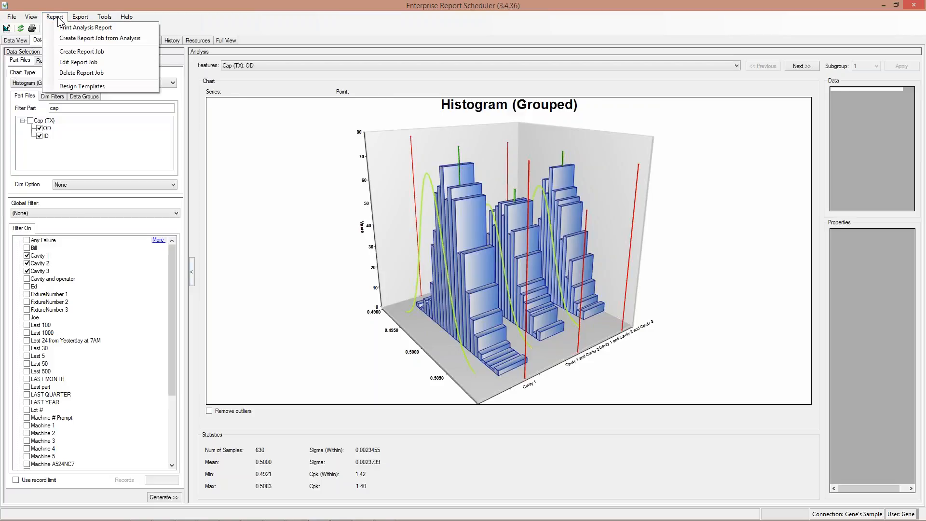
click(65, 28)
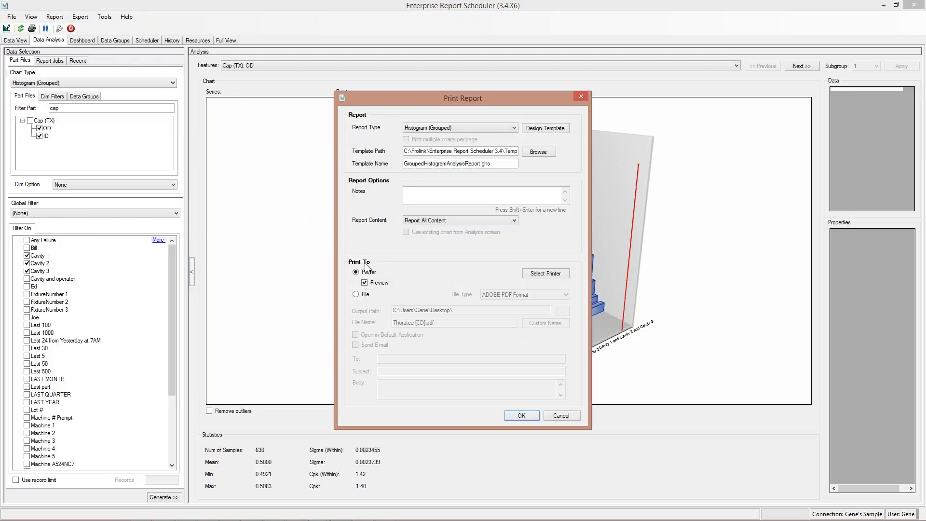
click(531, 416)
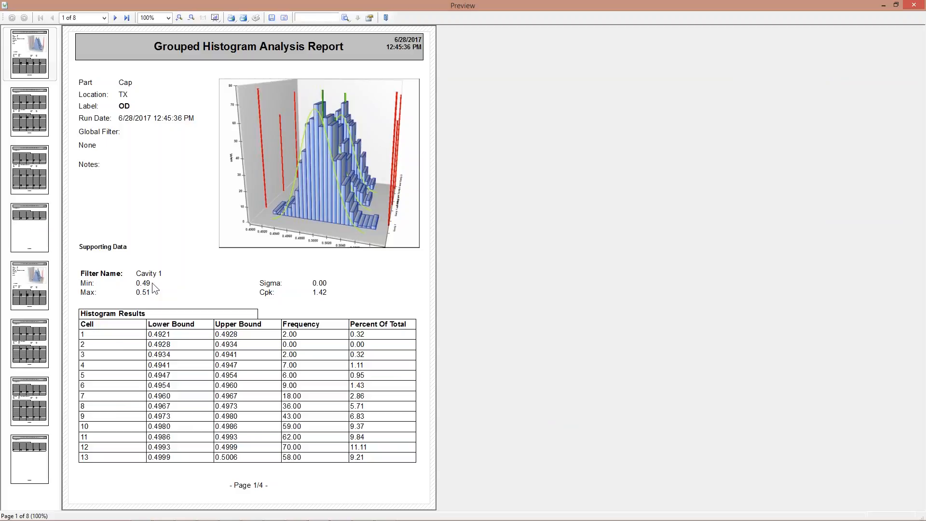
click(25, 117)
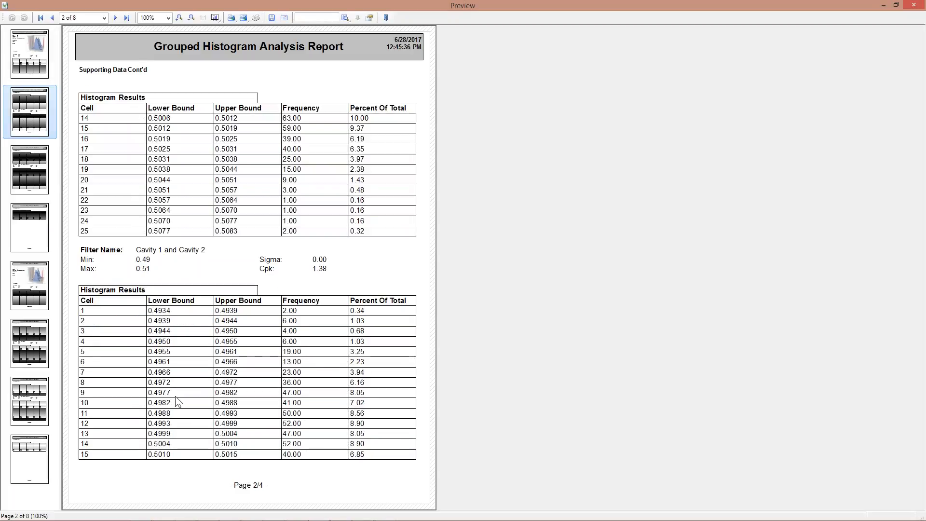
click(30, 190)
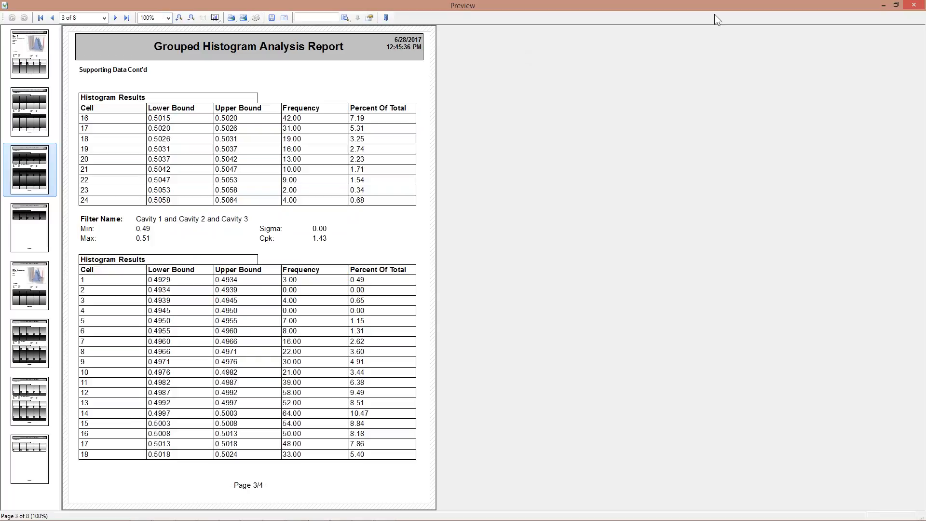
click(917, 9)
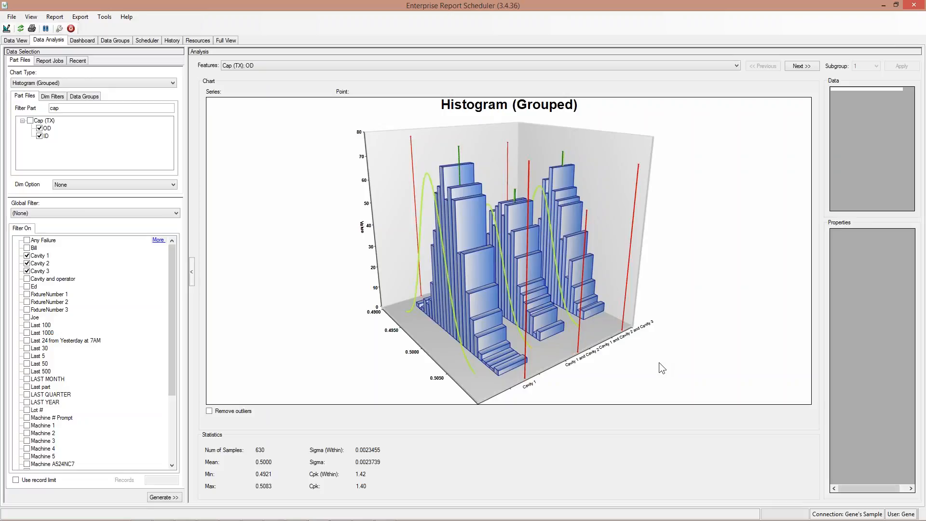
Open the 'Stats A-Body by Machine Last Yr' report job for editing.
click(54, 17)
click(79, 67)
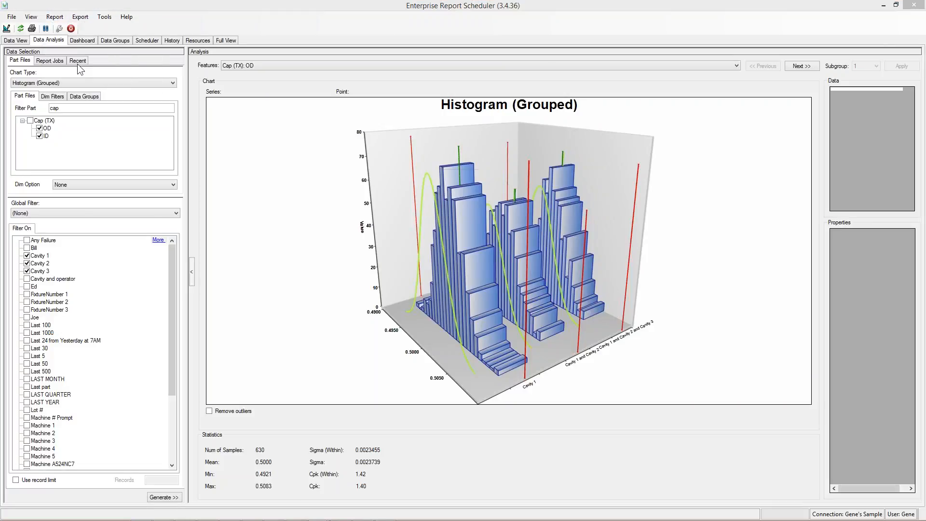
click(434, 287)
double_click(434, 287)
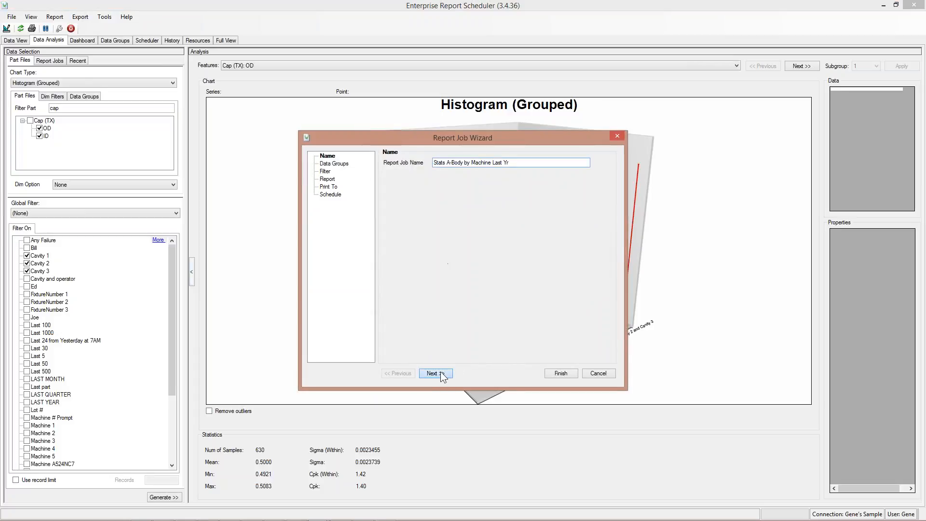
Advance to the output destination and send the report to a printer with e-mail off.
click(435, 373)
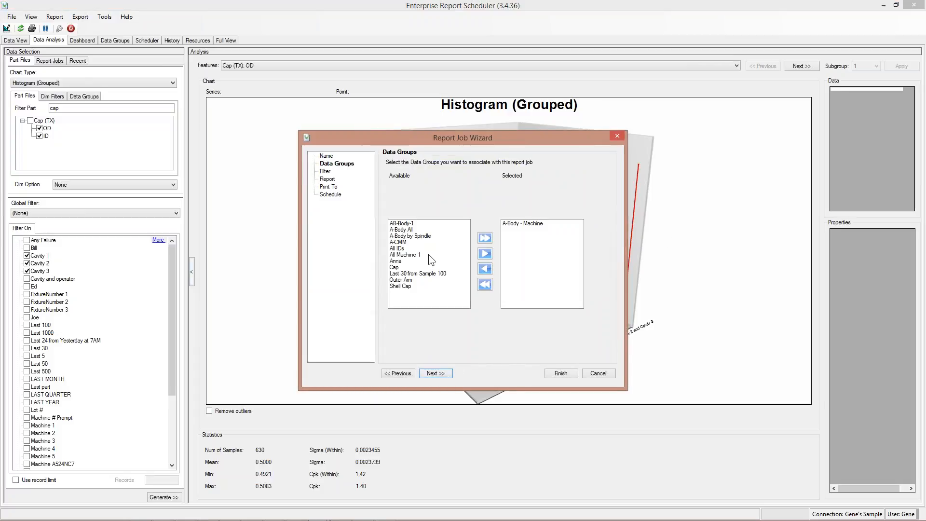
click(442, 375)
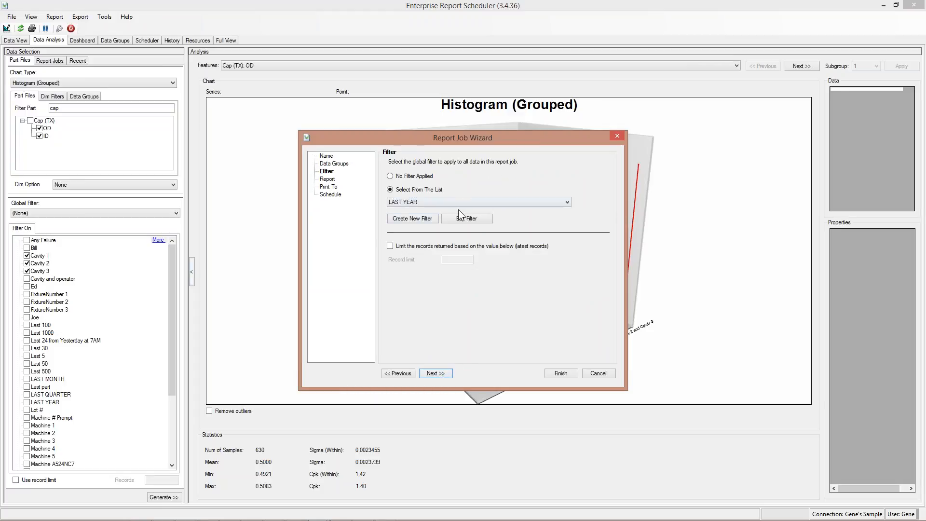
click(432, 375)
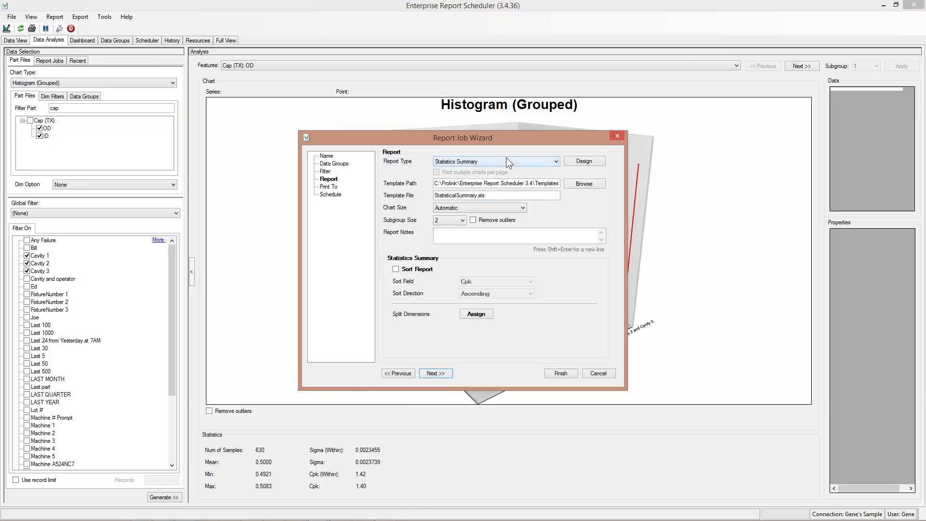
click(434, 373)
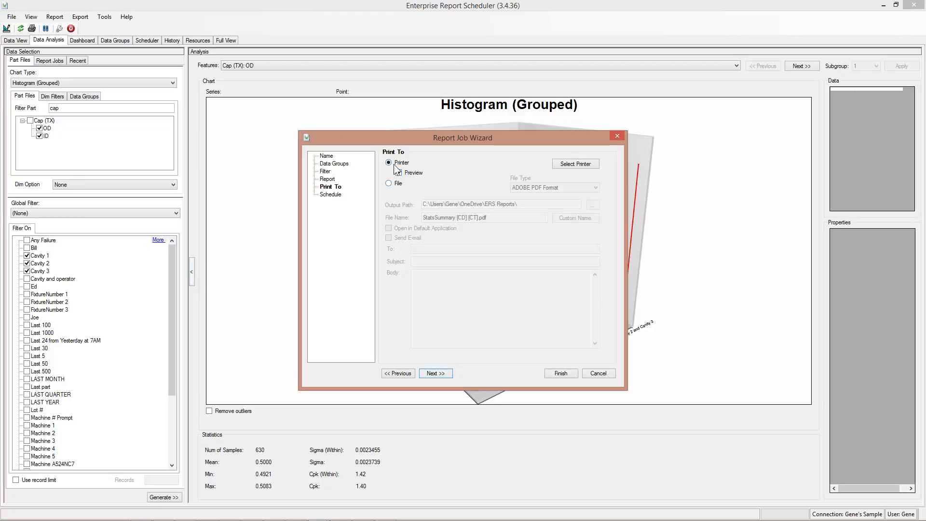
click(392, 183)
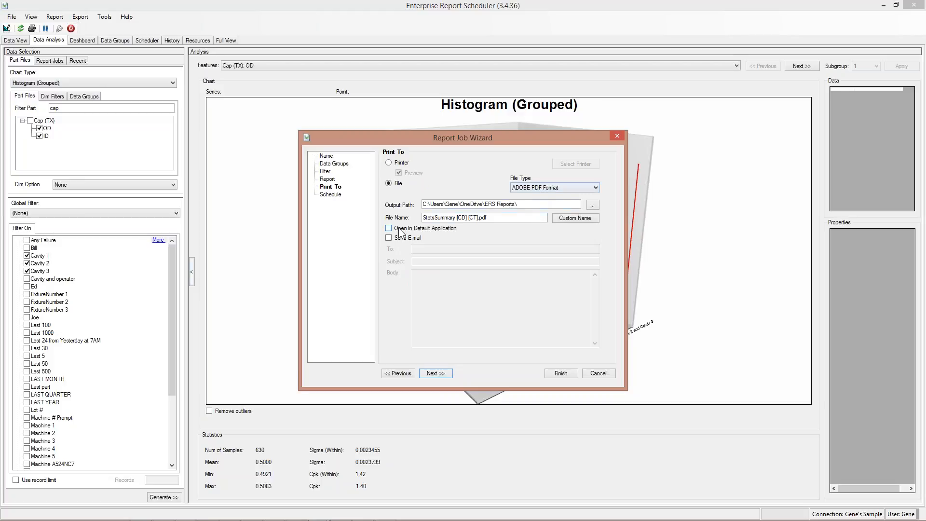
click(388, 239)
click(388, 238)
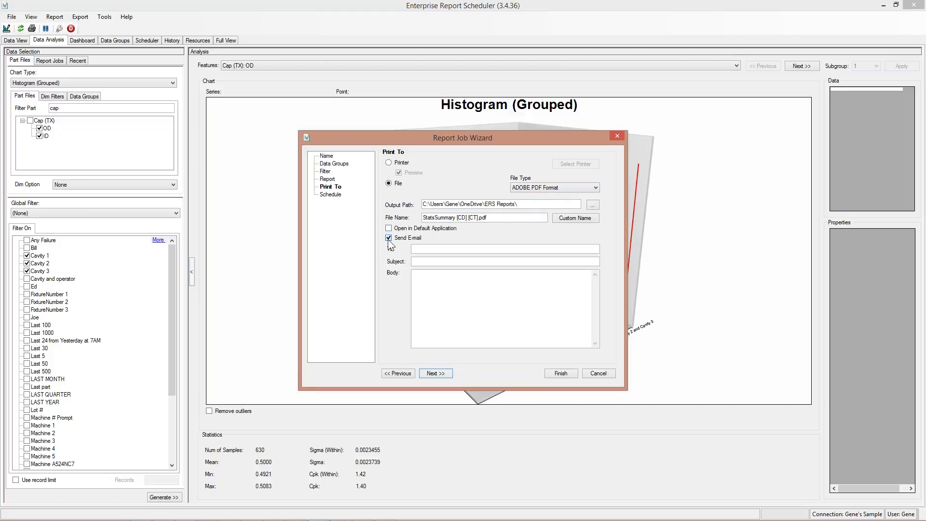
click(389, 163)
Schedule the job weekly on Mondays at 12:01AM, then close the wizard.
click(435, 371)
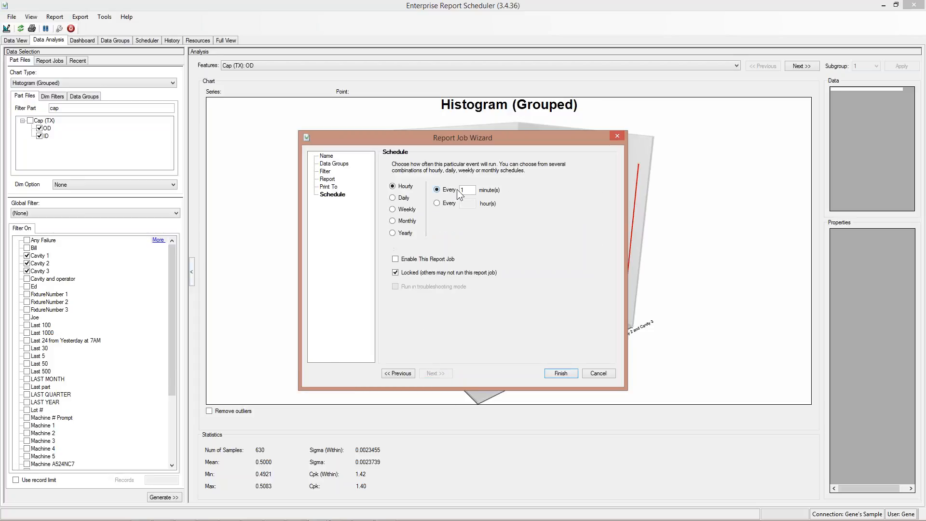
click(393, 209)
click(498, 189)
text(12:01AM)
click(472, 200)
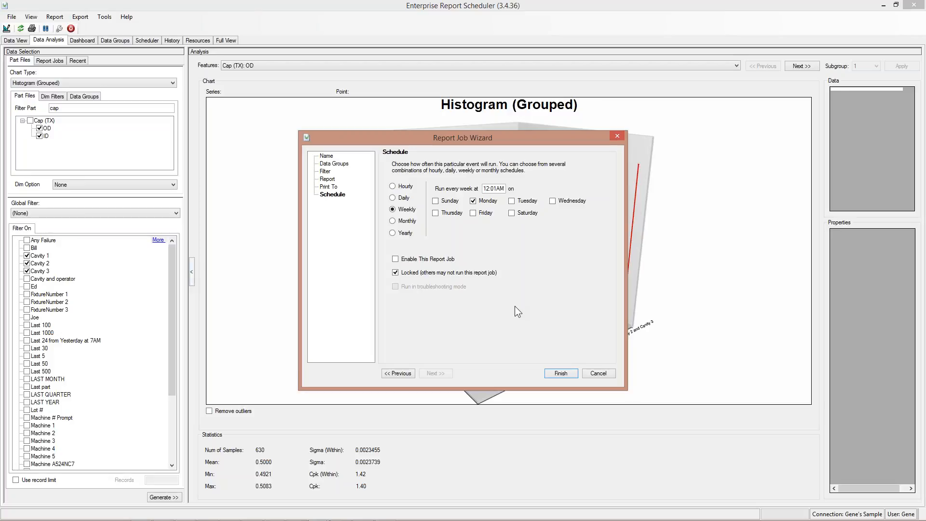
click(611, 377)
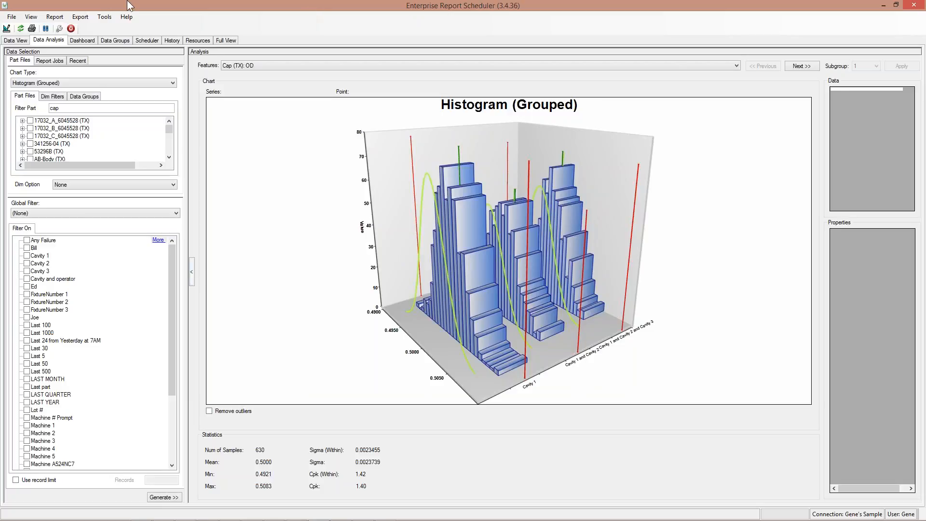
Drill from the Map full view through the Illinois plant and CNC Dept to the Part table.
click(229, 42)
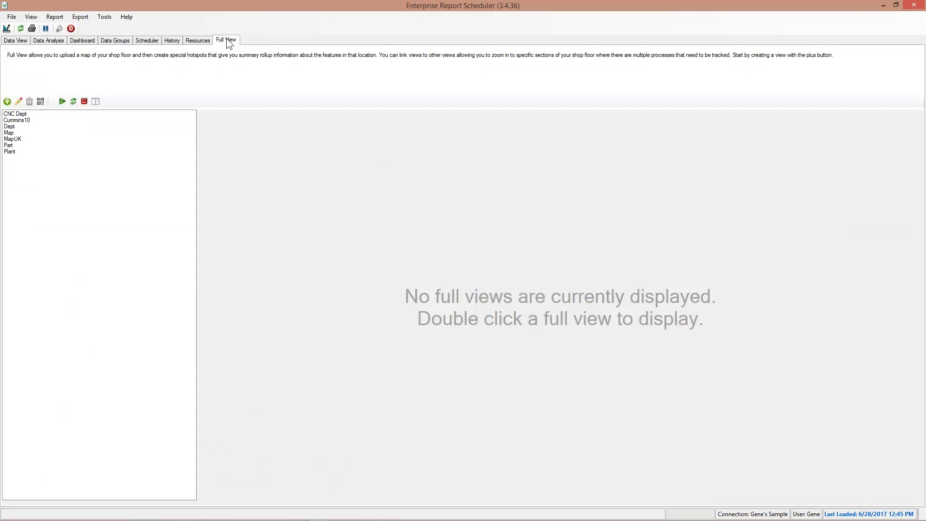
click(9, 133)
click(68, 102)
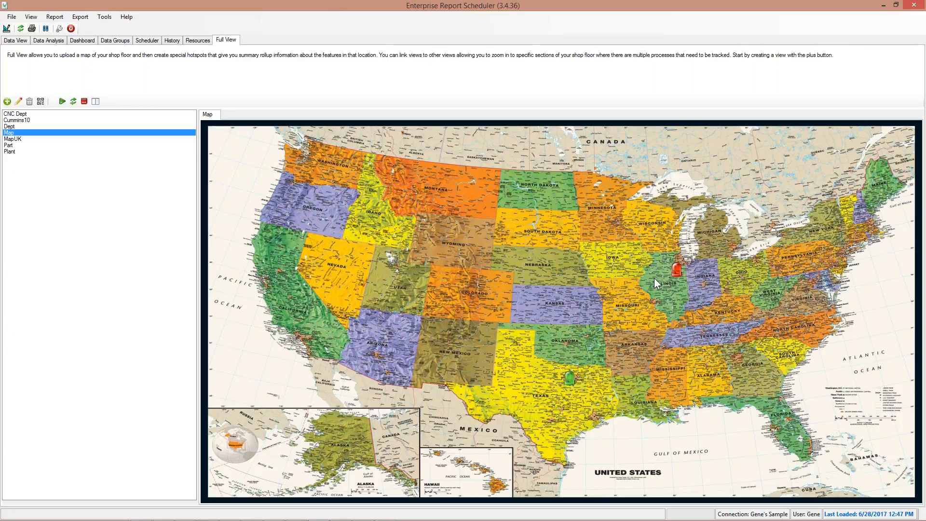
click(677, 271)
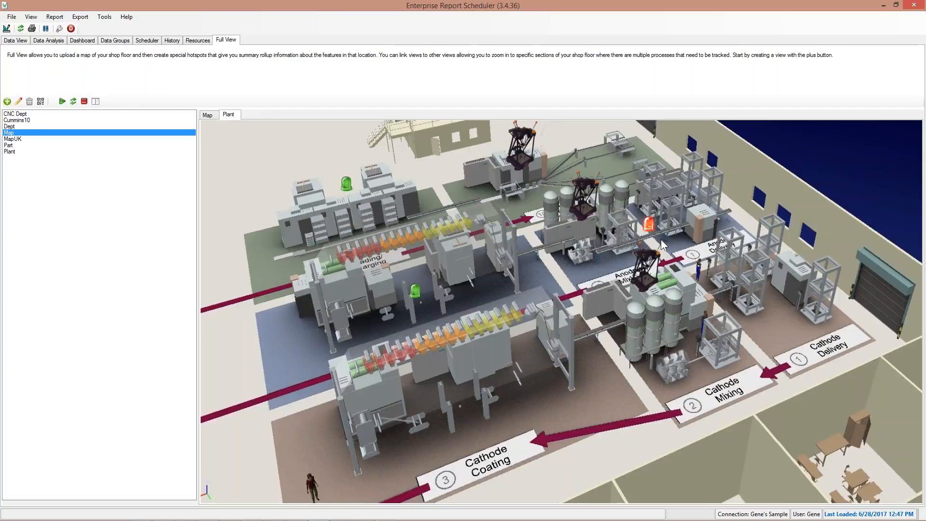
click(649, 224)
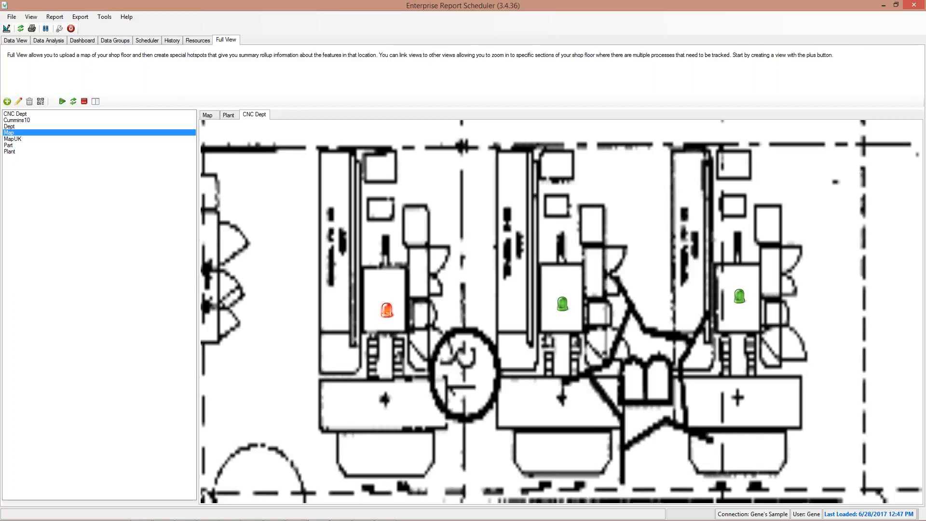
click(387, 310)
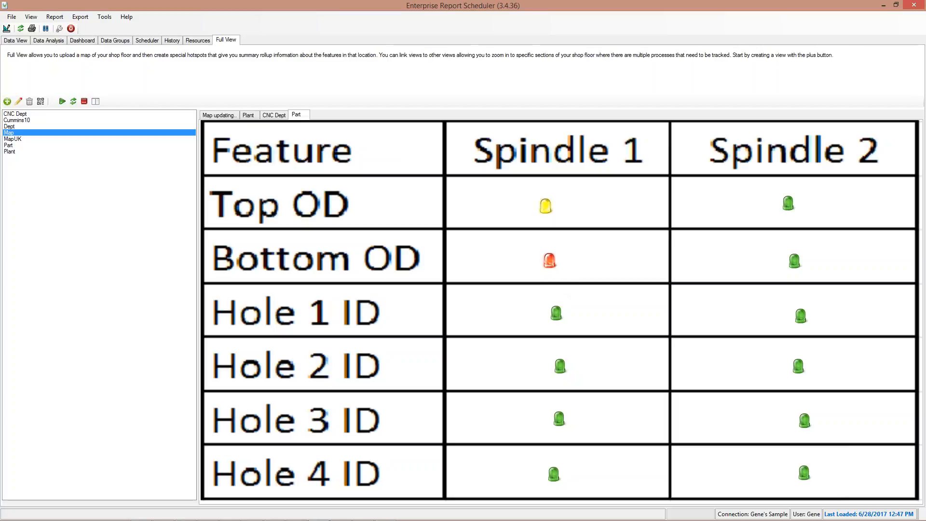
Open the Bottom OD Spindle 1 violation in Data Analysis as a Run Chart.
click(550, 262)
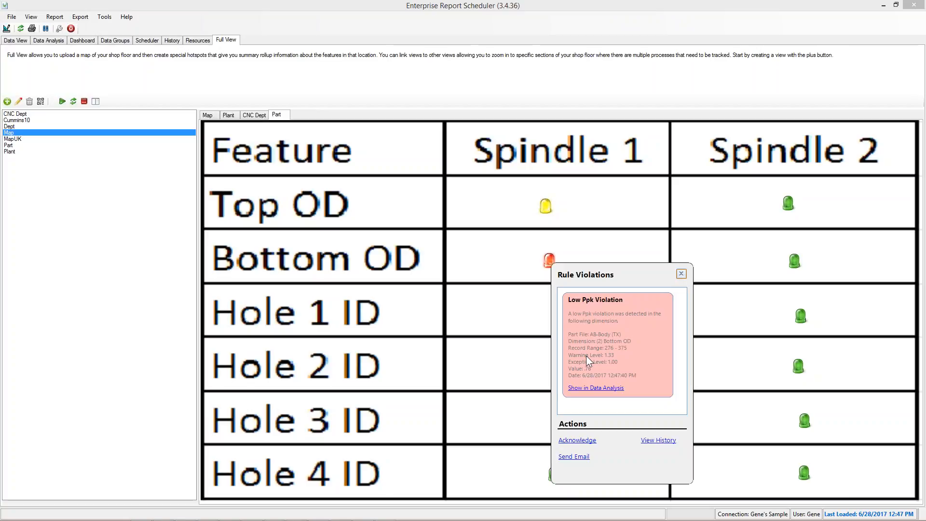
click(595, 388)
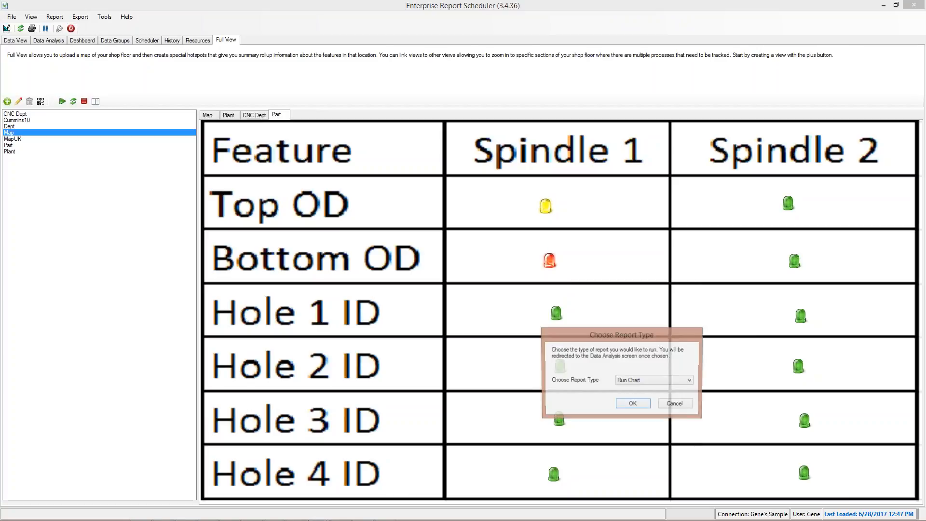
click(600, 308)
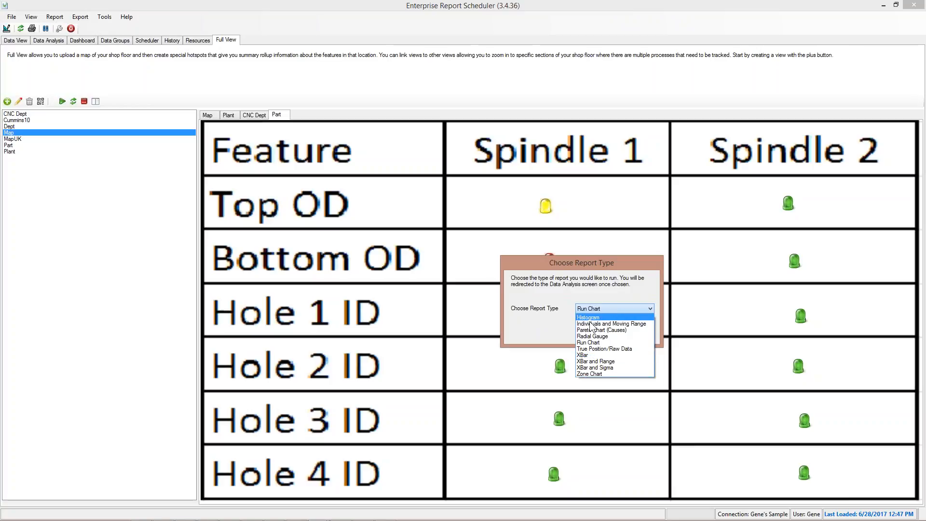
click(589, 342)
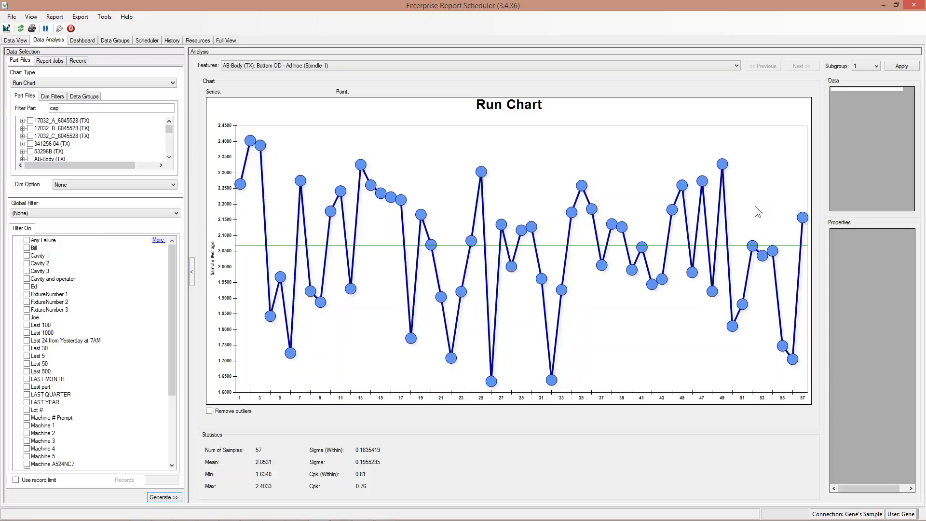
Inspect the last Run Chart point's record (value 2.157903), then return to the Part full view.
click(802, 217)
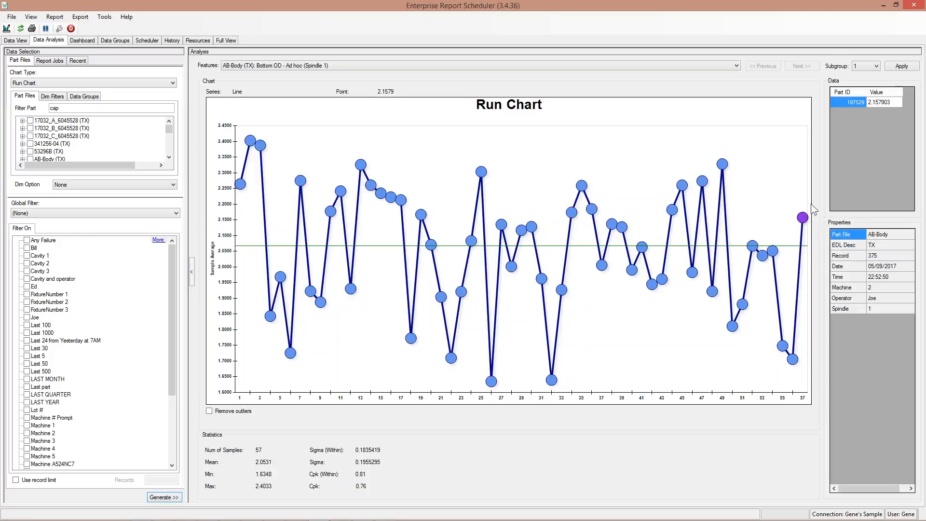
click(876, 101)
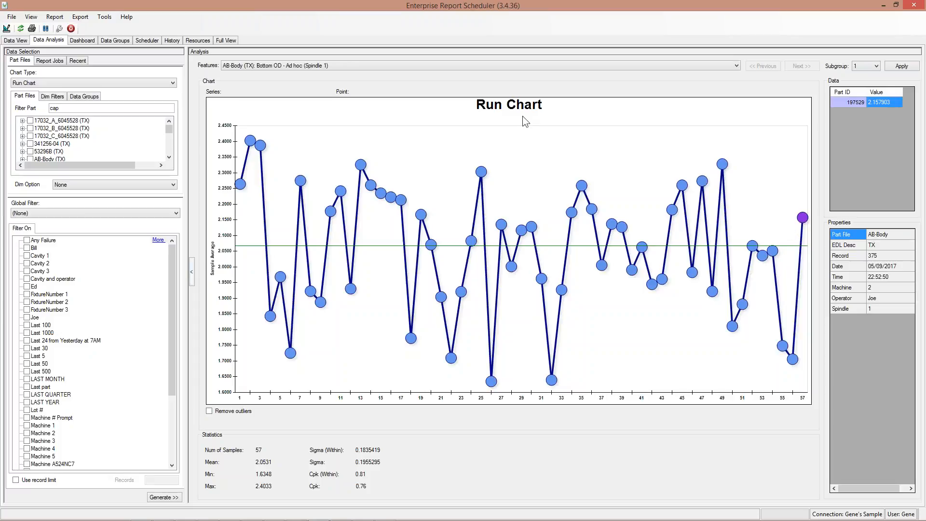
click(226, 40)
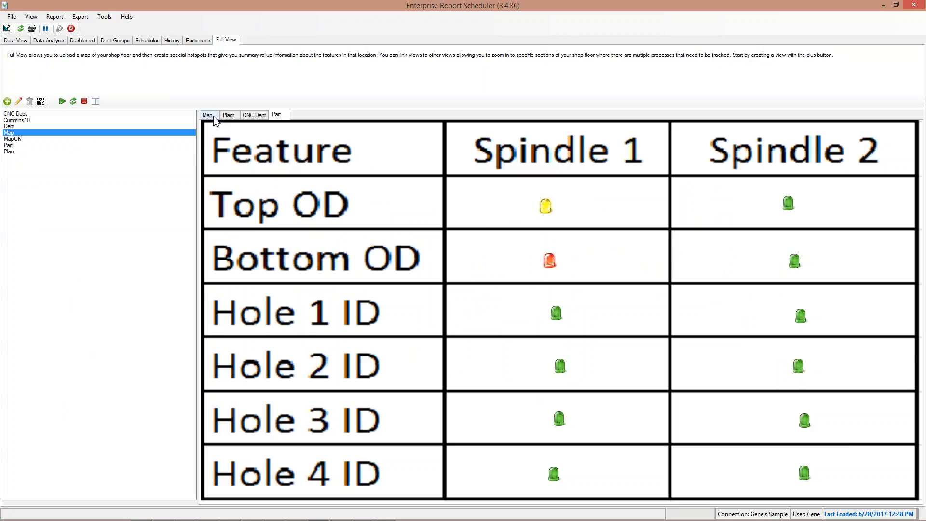
Revisit the US map, the Bottom OD Run Chart and the A-Body dashboard, then minimize the scheduler.
click(213, 117)
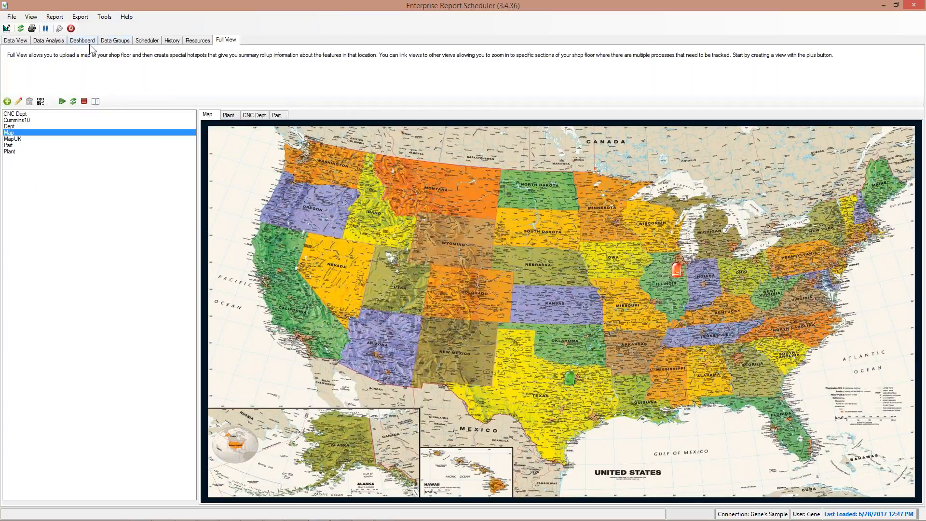
click(60, 42)
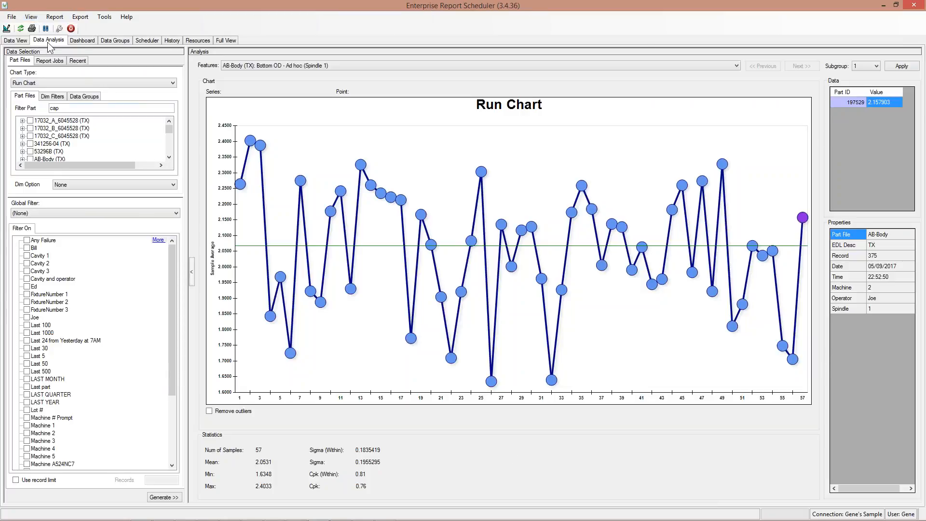
click(82, 43)
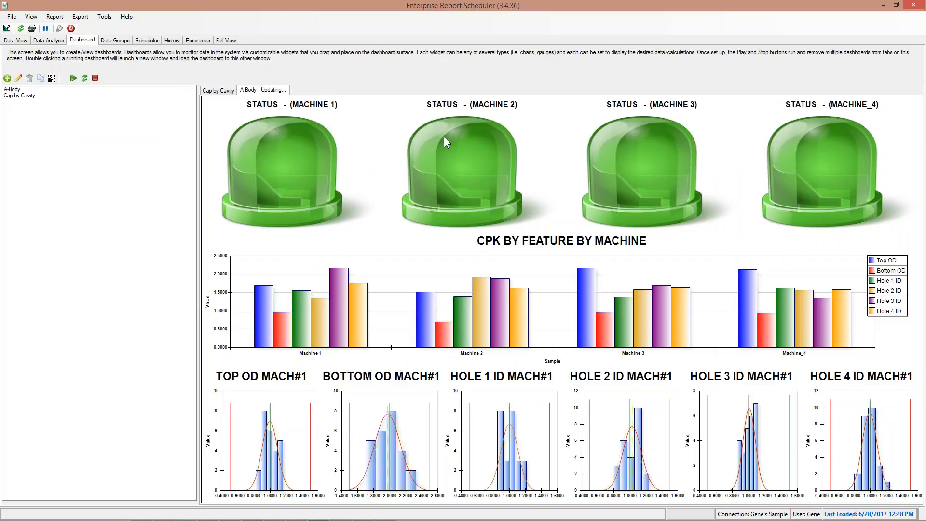
click(882, 6)
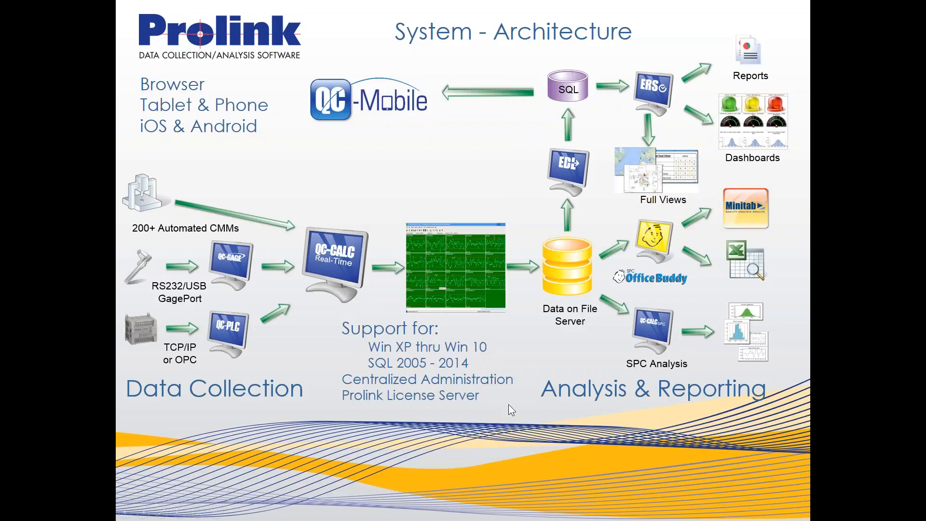
Switch from the architecture slide to the Prolink Software home page in Firefox.
key(alt+Tab)
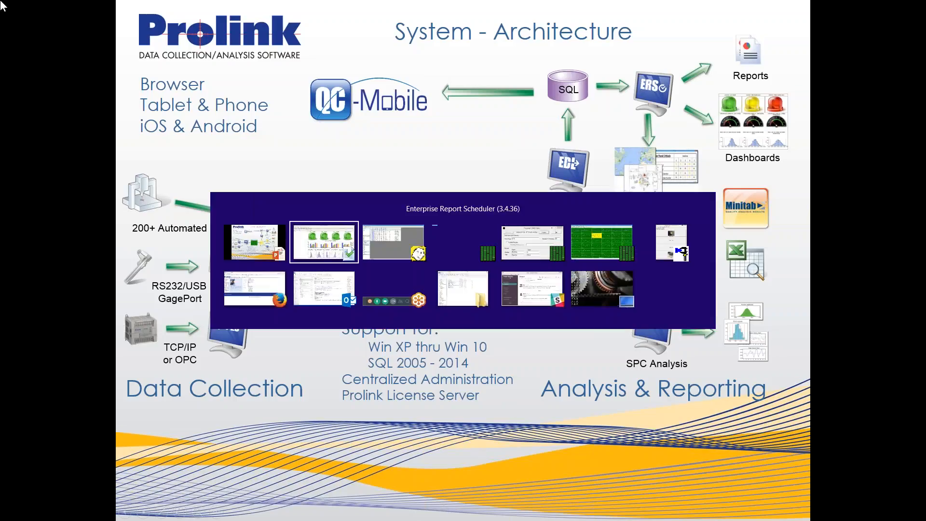
key(Tab)
key(Tab)
key(Tab)
key(Tab)
key(Tab)
key(Tab)
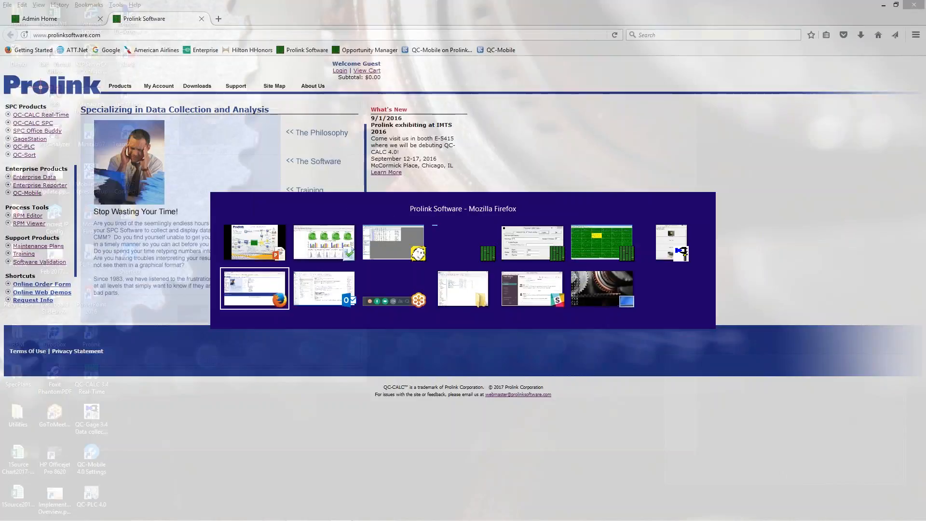
key(Tab)
key(Tab)
key(Tab)
key(Tab)
key(Tab)
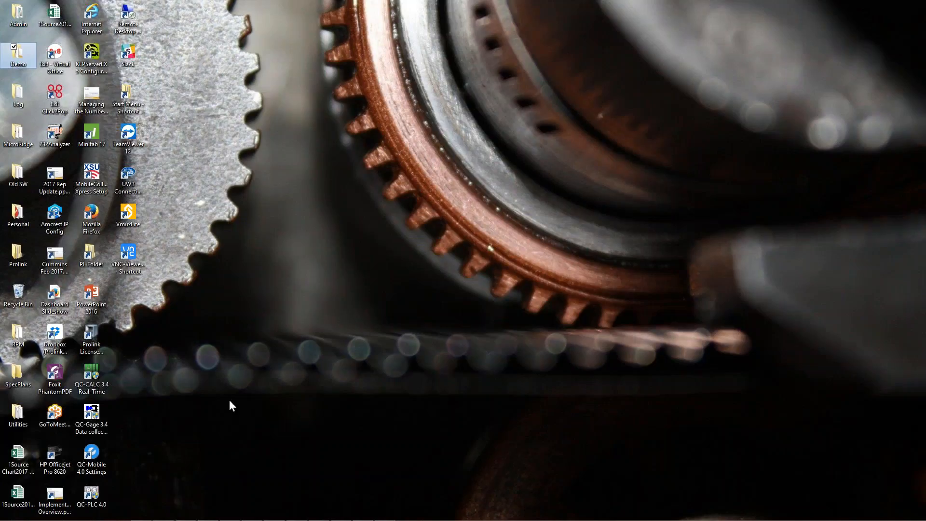
click(252, 514)
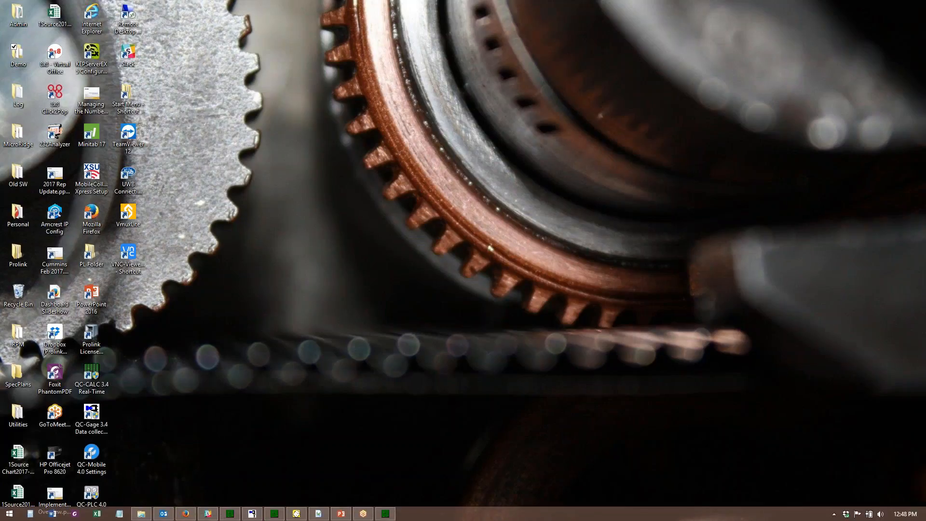
click(185, 514)
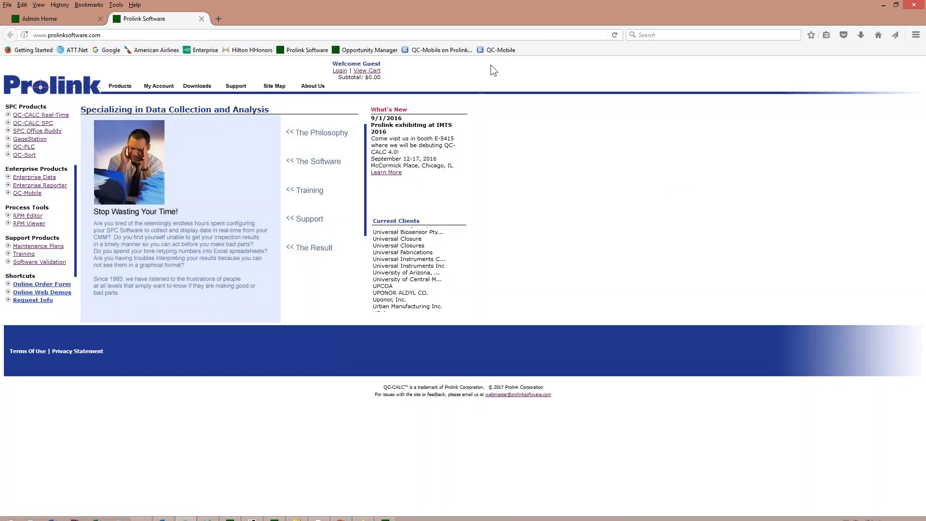
Open QC-Mobile, dismiss the session expired notice, and save the user settings.
click(496, 50)
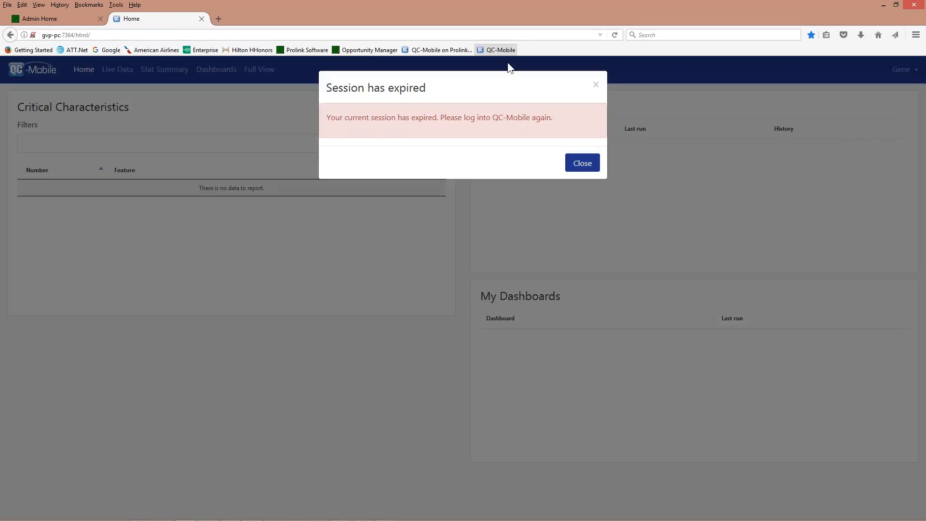
click(582, 166)
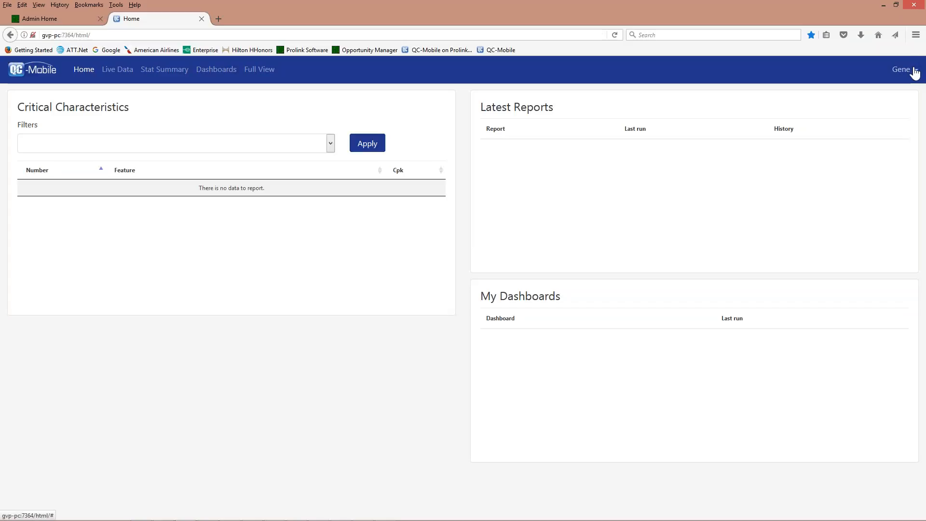
click(914, 72)
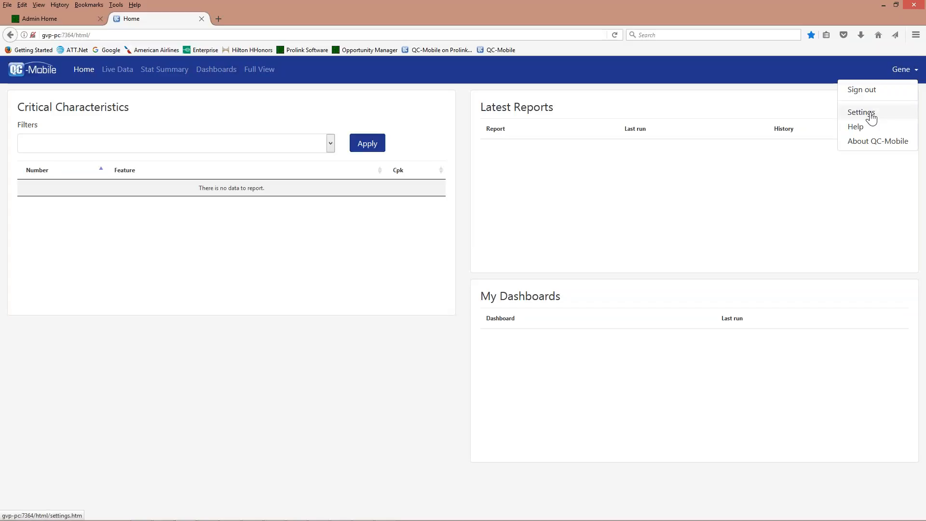
click(870, 115)
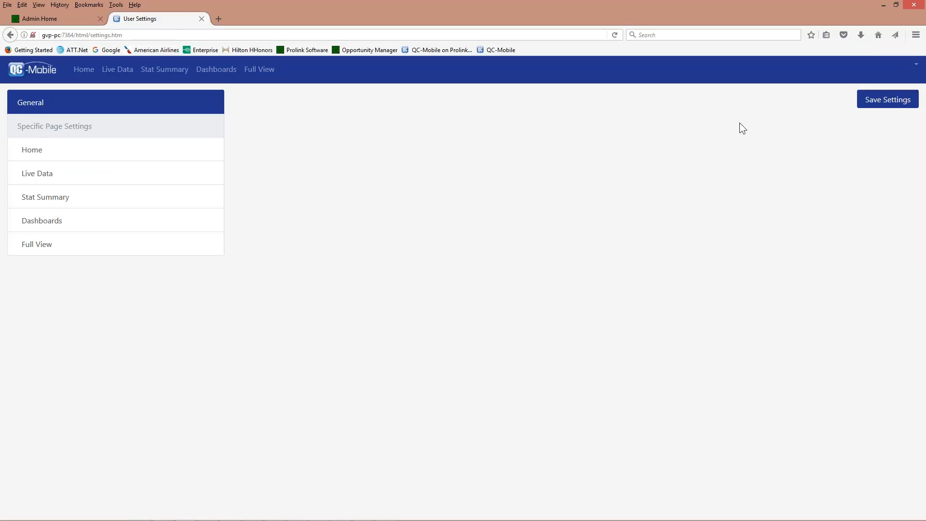
click(904, 224)
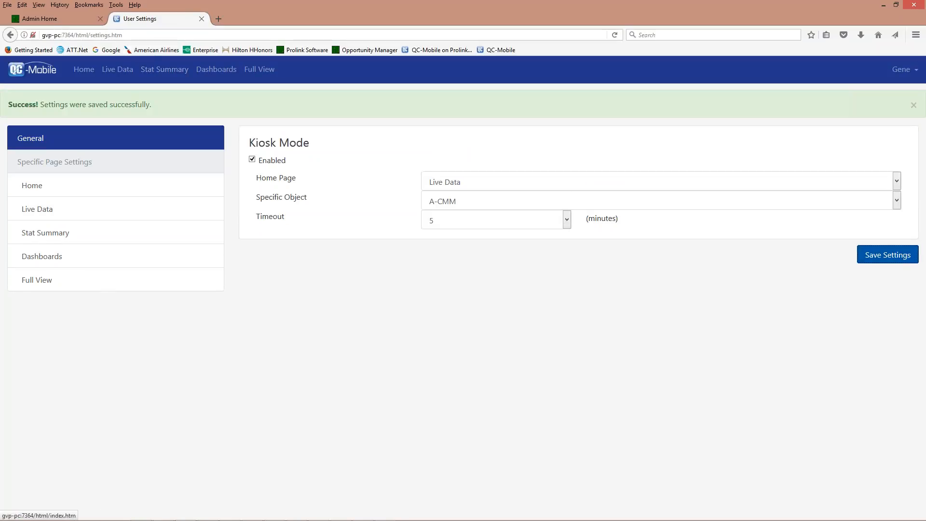
List Machine 1's six critical characteristics with their Cpk values on the Home page.
click(86, 74)
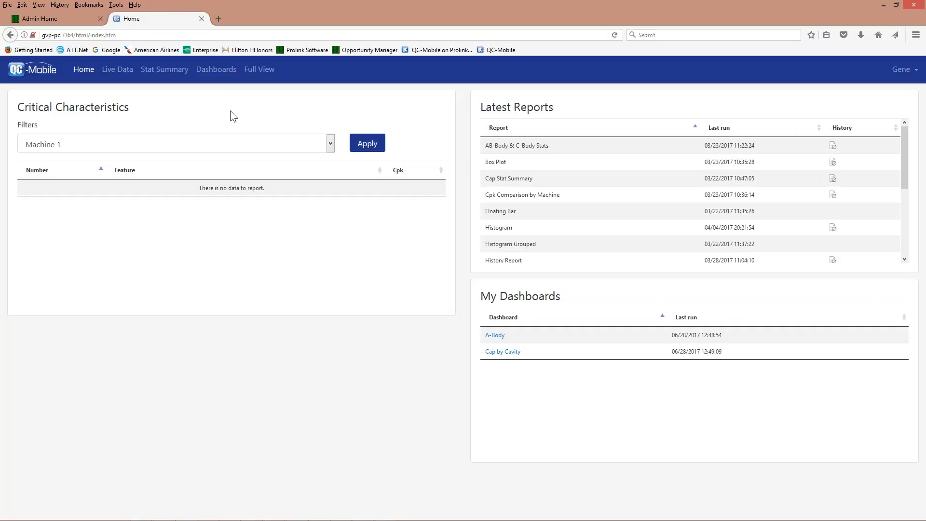
click(378, 146)
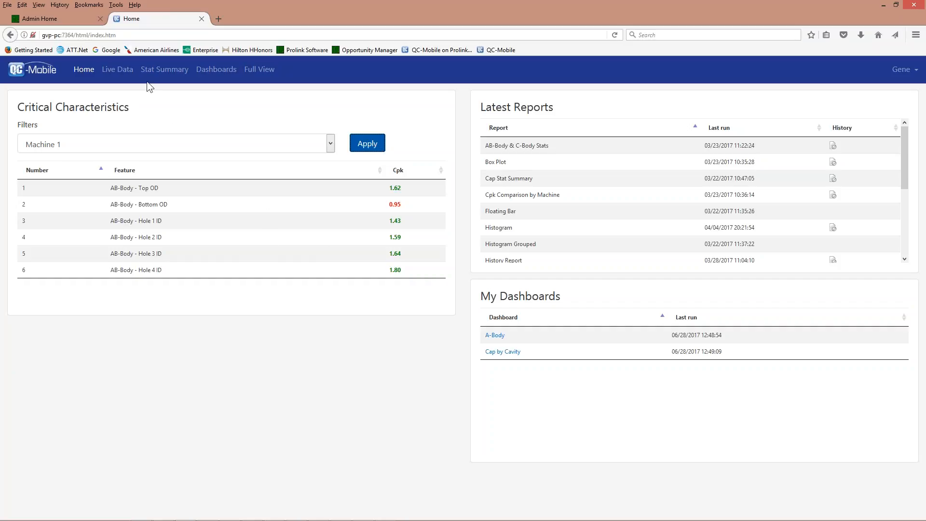
click(121, 70)
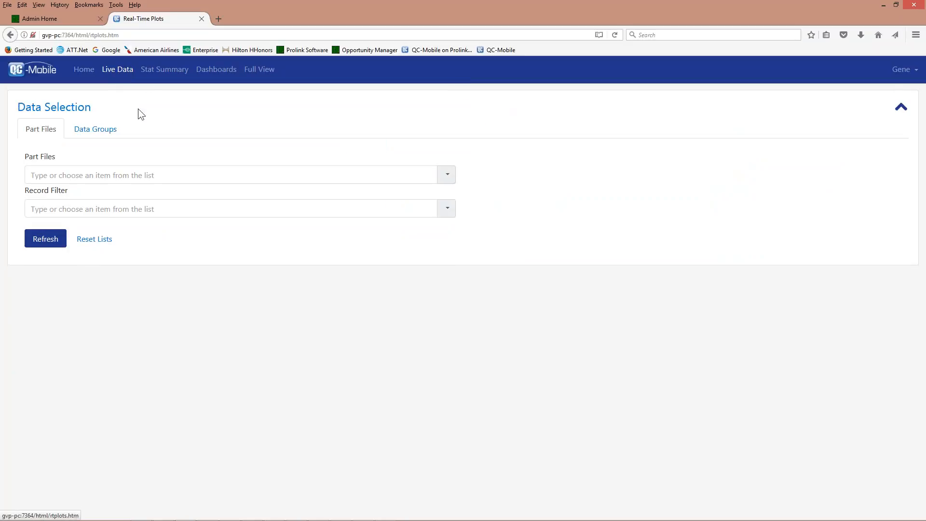
Load live AB-Body (TX) control charts for Top OD, Bottom OD and Hole 1–4 ID, limited to Last 100.
click(288, 182)
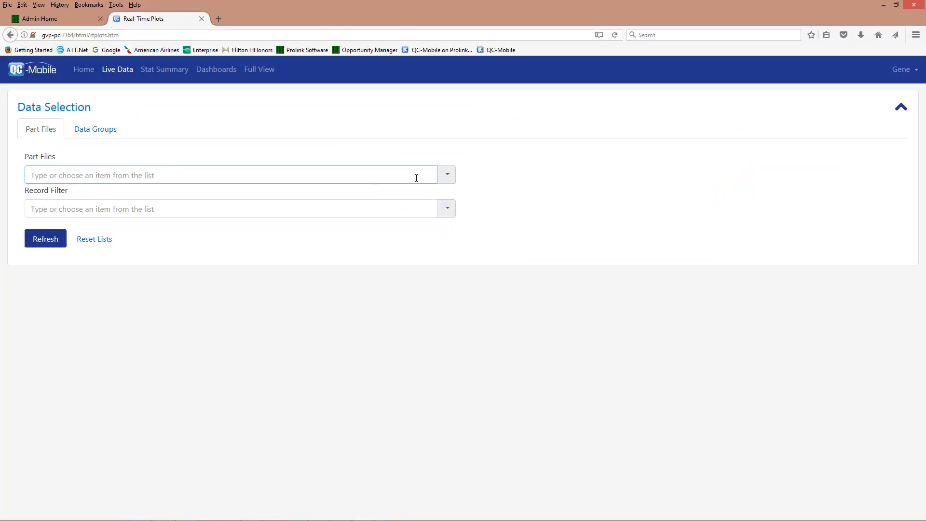
click(450, 175)
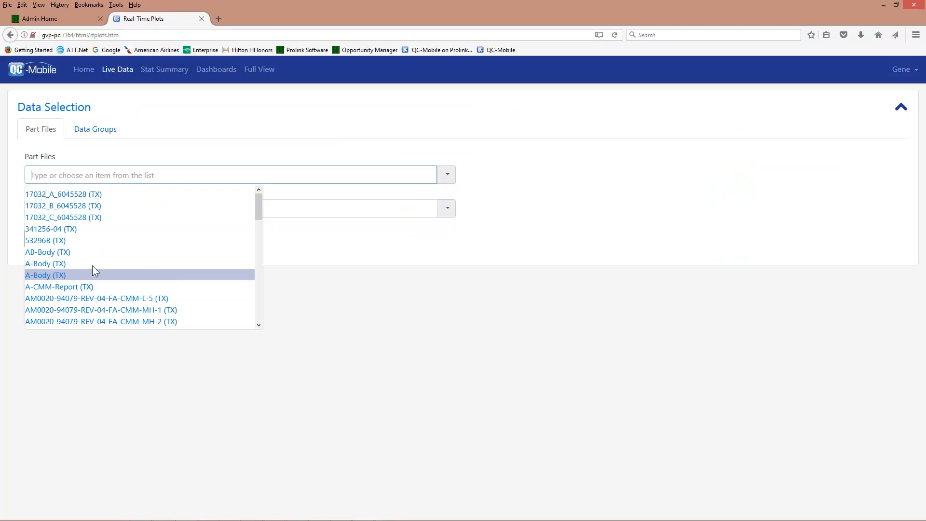
click(74, 251)
click(100, 209)
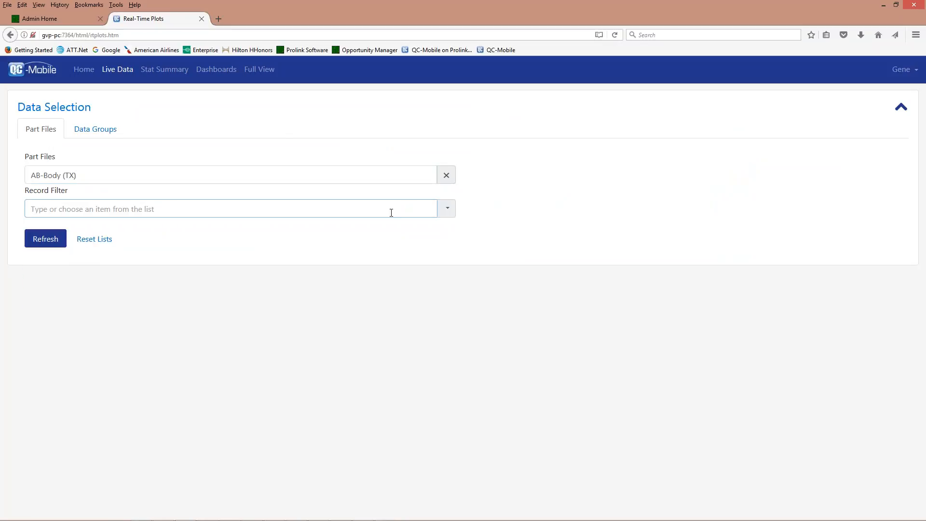
click(447, 211)
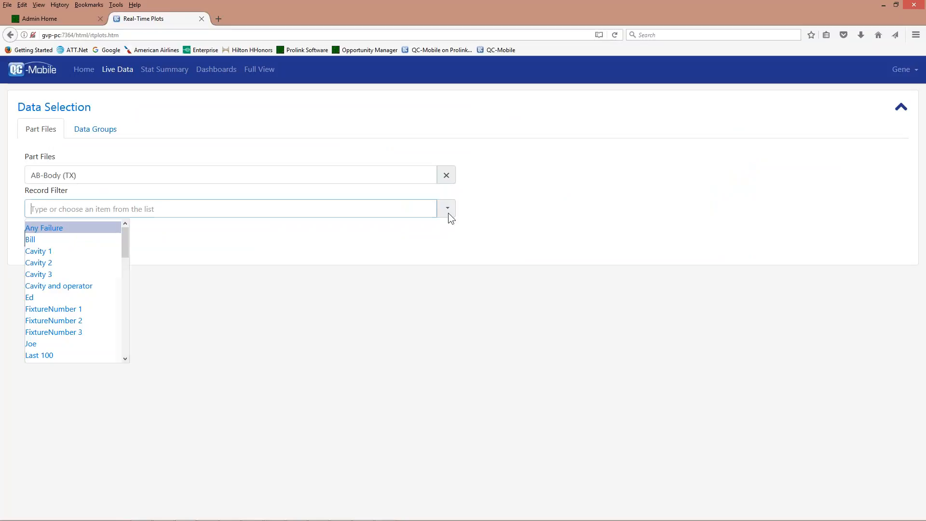
click(79, 355)
click(50, 245)
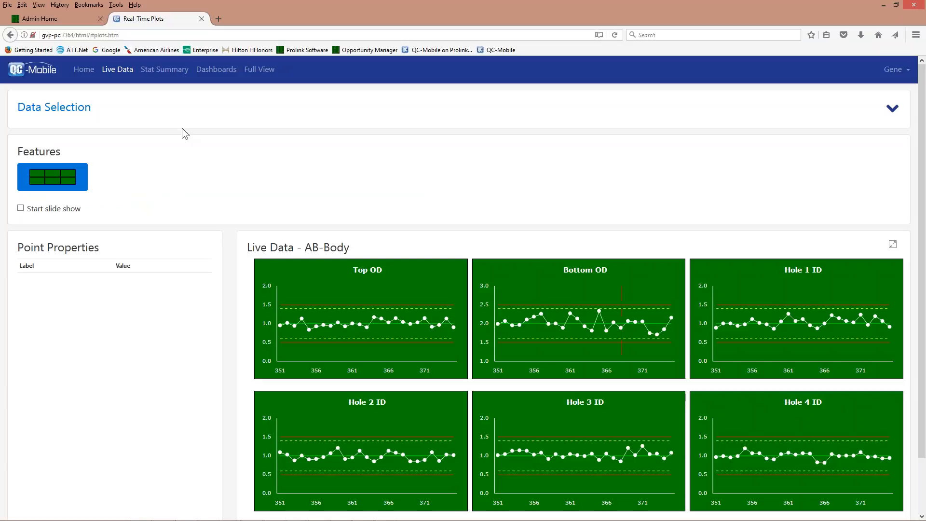
Load the Map full view in QC-Mobile.
click(259, 69)
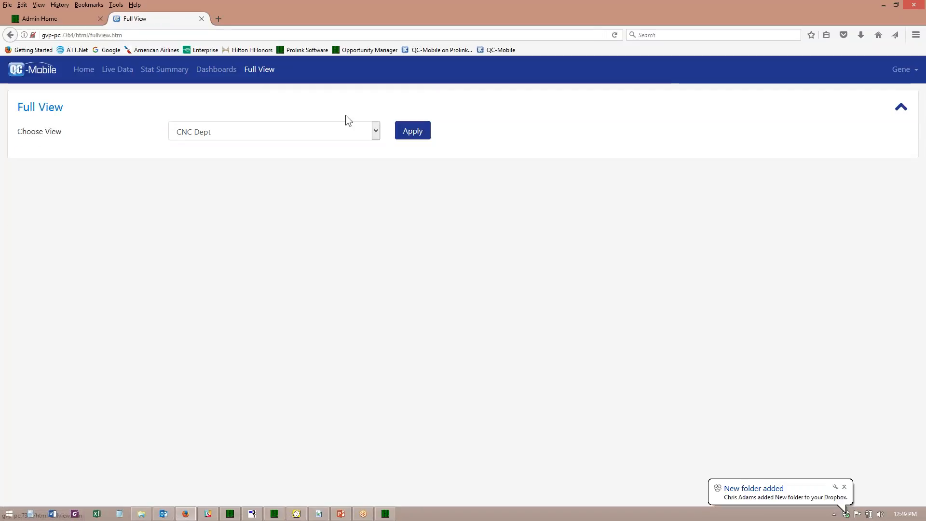
click(378, 128)
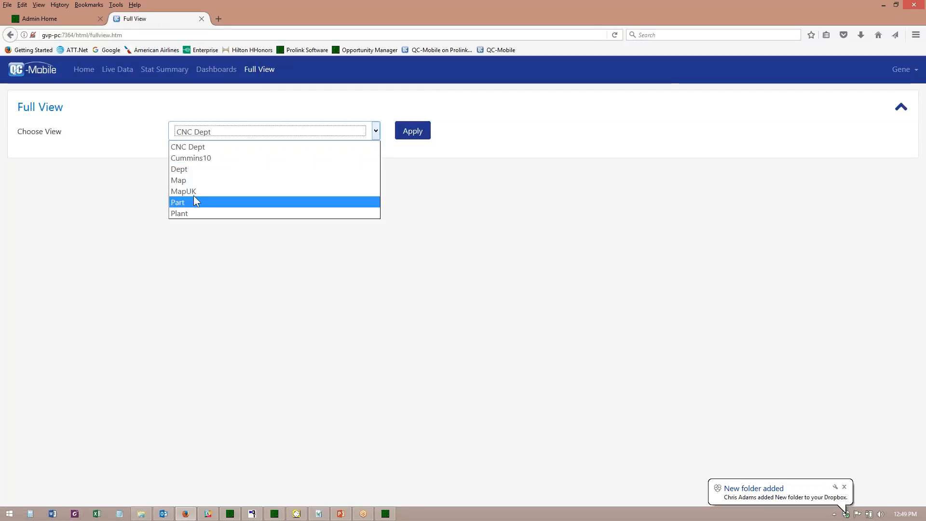
click(192, 180)
click(413, 134)
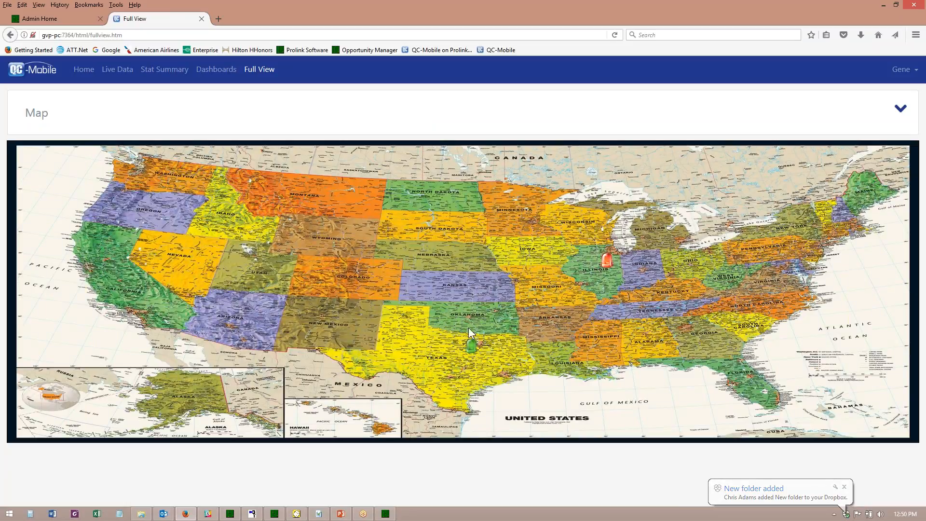
Drill through Plant and CNC Dept to the Part status table, then switch to QC-CALC Real-Time.
click(607, 260)
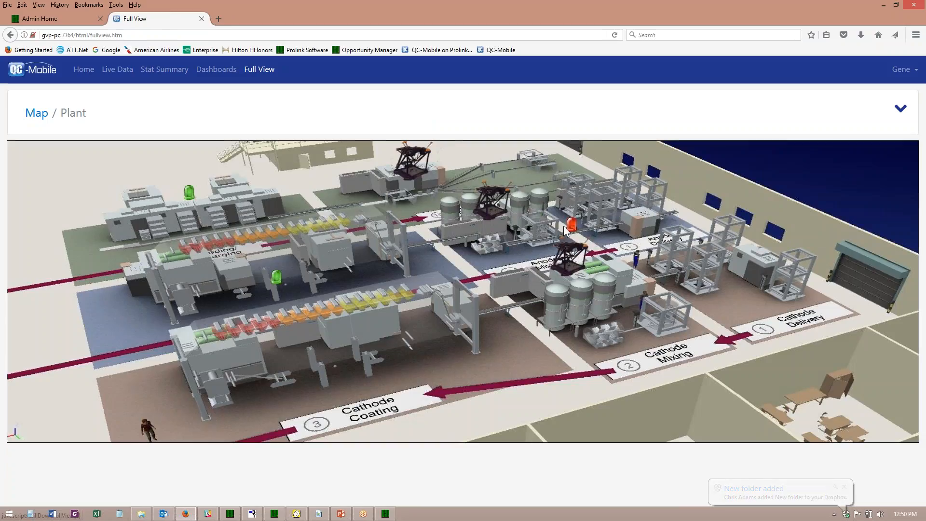
click(571, 224)
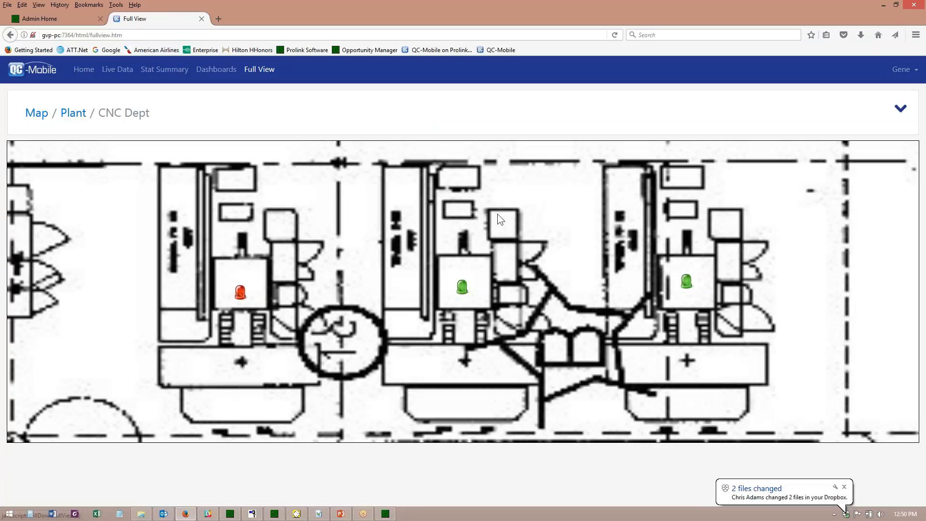
click(240, 294)
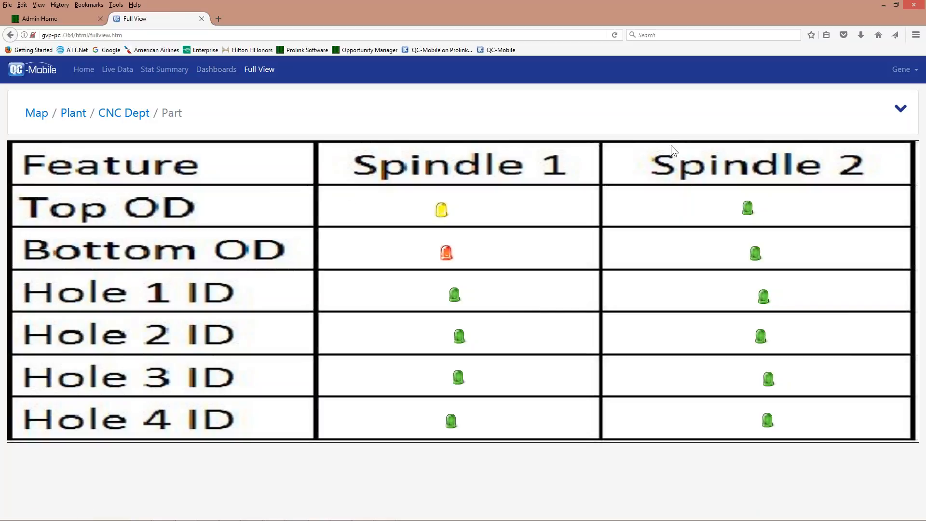
click(883, 5)
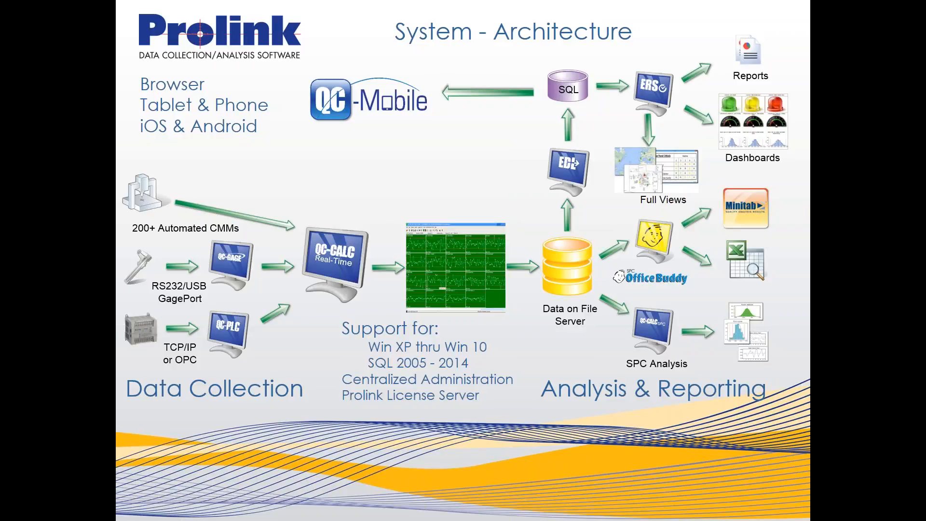
key(alt+Tab)
key(alt+Tab)
key(alt+Tab)
key(alt+Tab)
key(alt+Tab)
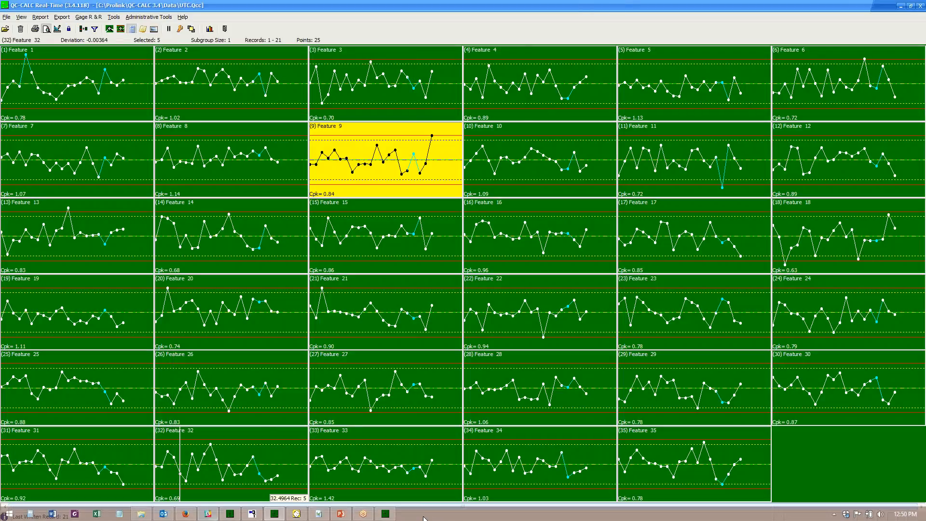
Bring up the 21-record UTC.Qcc data table in QC-CALC SPC and list its available SPC reports.
click(384, 514)
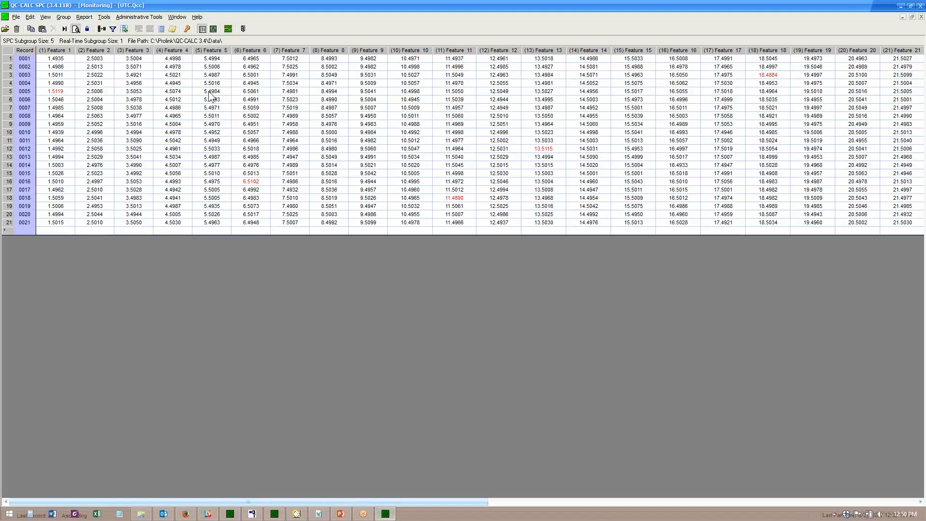
click(84, 17)
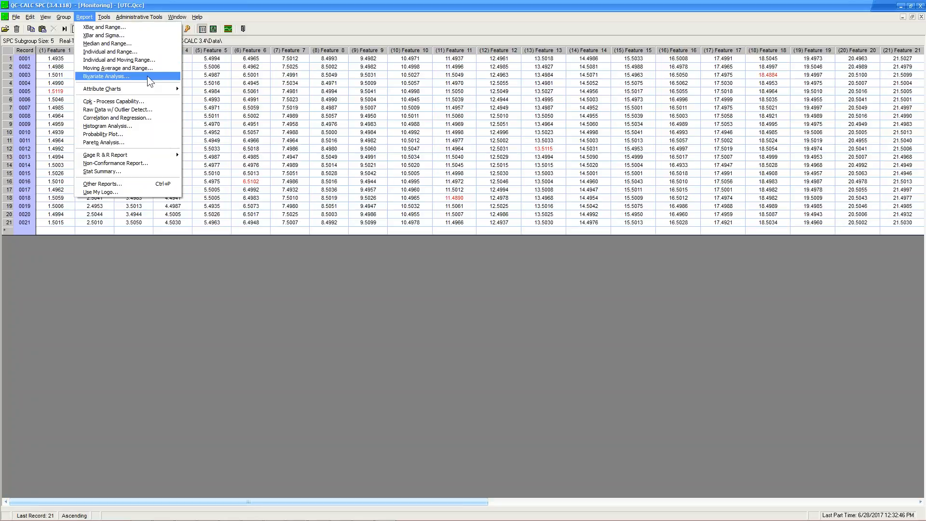
mouse_move(155, 87)
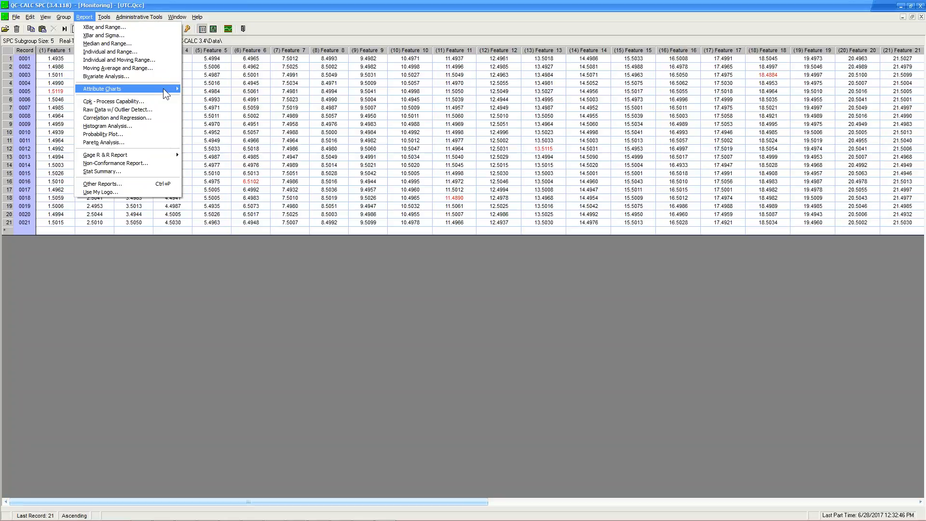
mouse_move(518, 520)
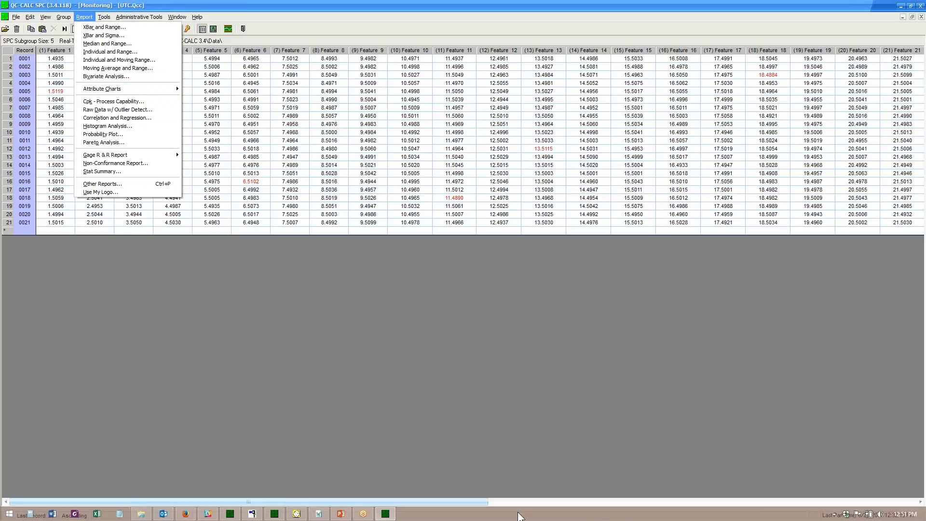